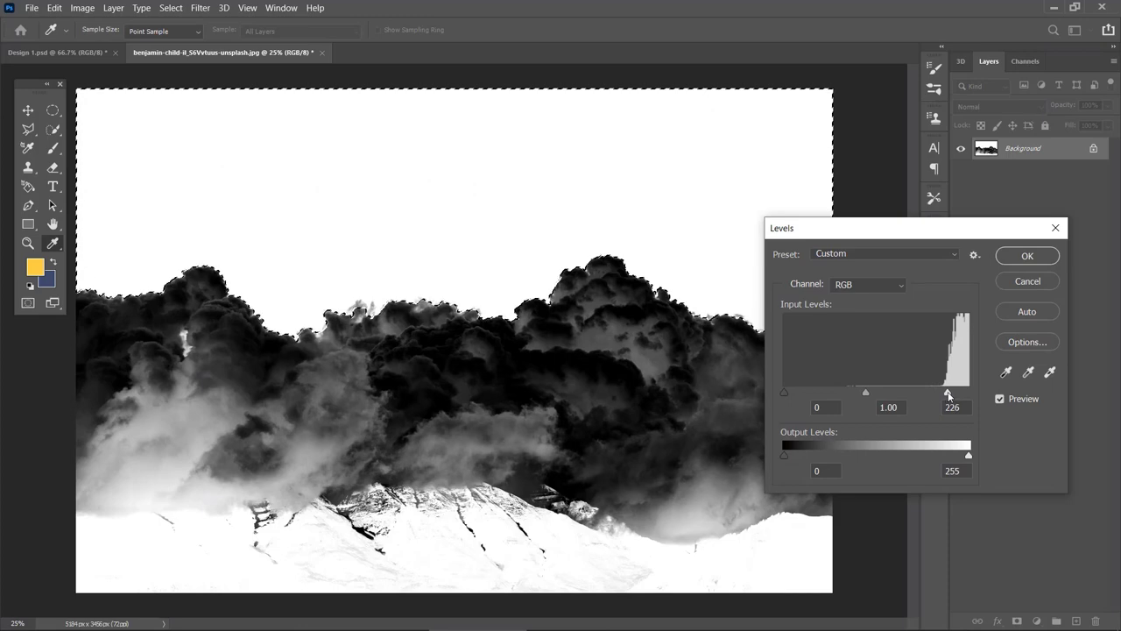
- Apply Levels to the selected sky with a white input level of 226 and clear the selection
left_click(949, 395)
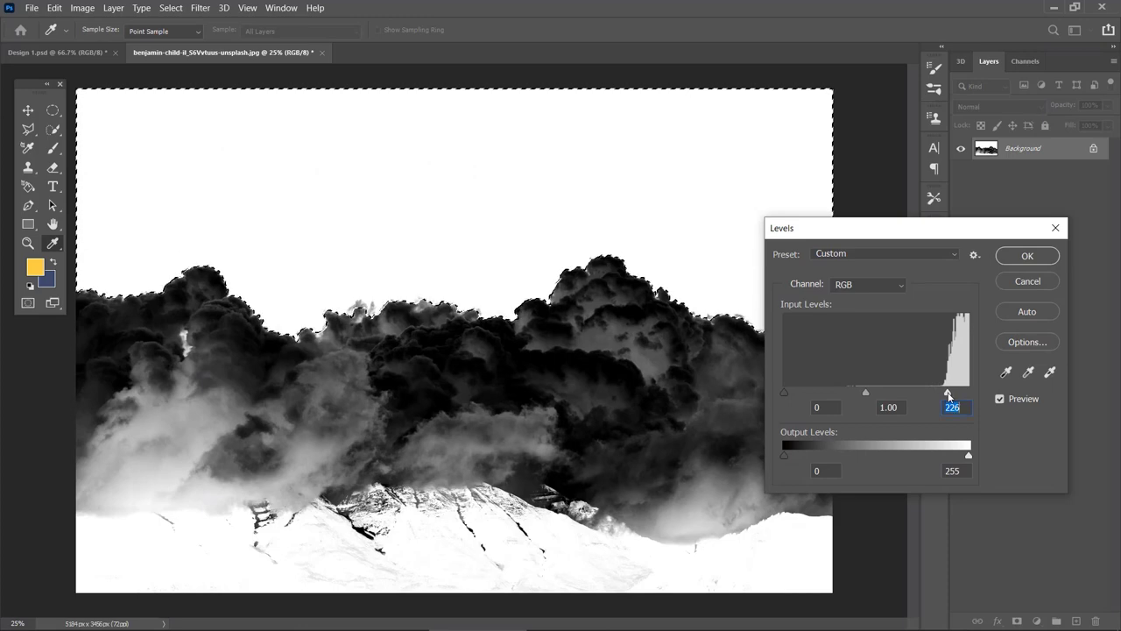
left_click(1008, 256)
key("w")
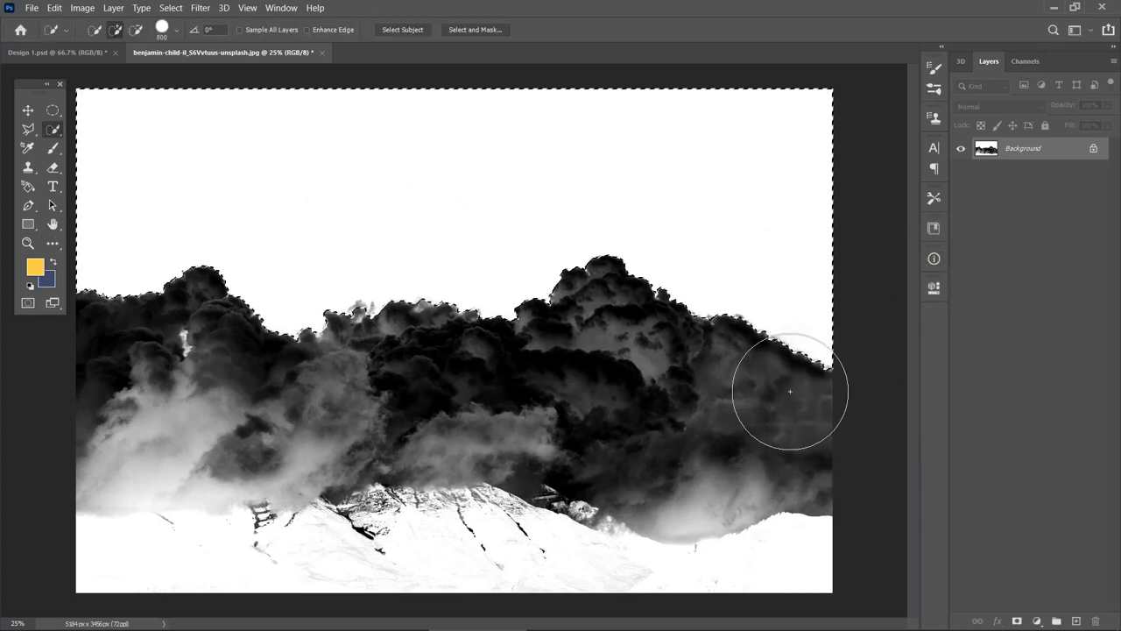
key("ctrl+d")
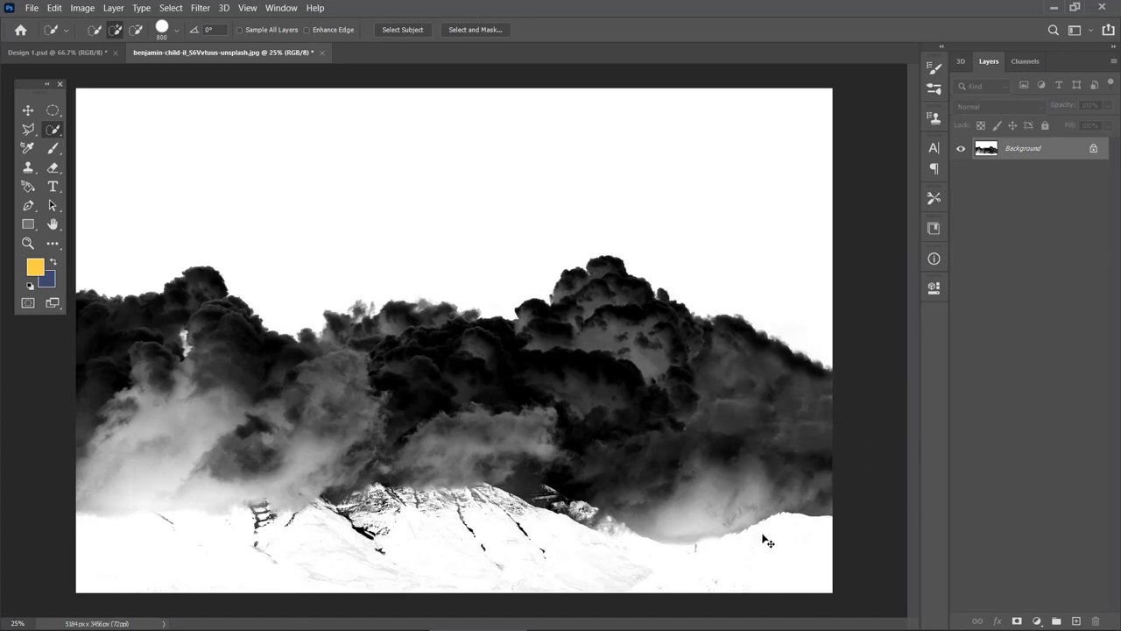
- Choose the Brush tool and set the foreground color to black
left_click(53, 148)
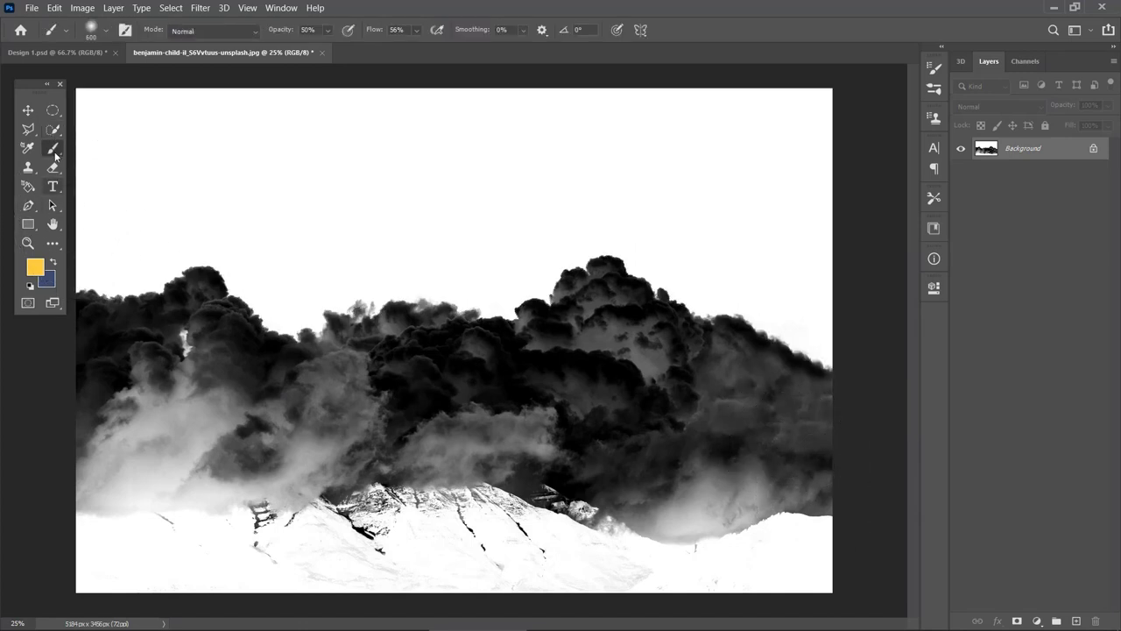
right_click(54, 149)
left_click(103, 148)
left_click(36, 268)
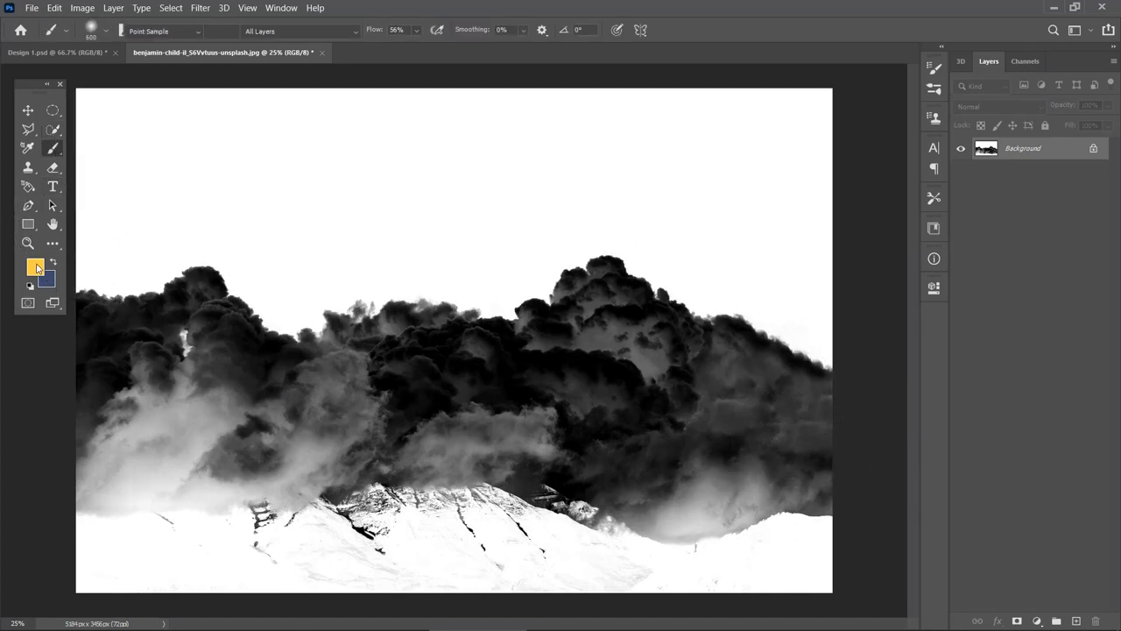
left_click_drag(674, 316, 497, 342)
key("Return")
key("Return")
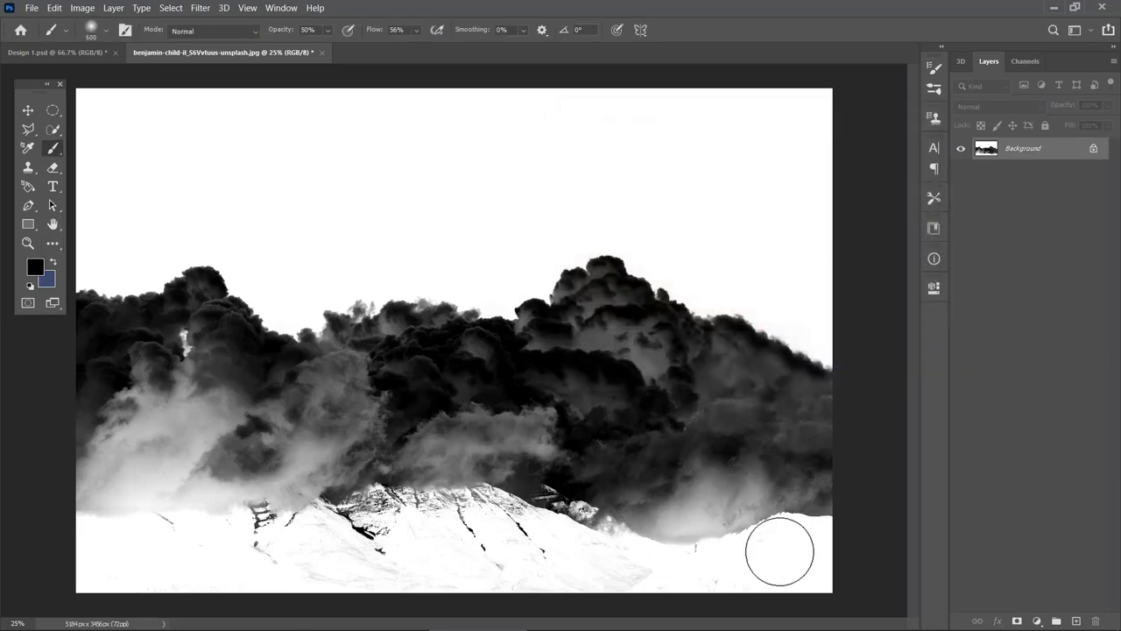
- Paint the snowy mountains below the clouds solid black with a soft 1000 px brush at 100% opacity and flow
key("bracketright")
mouse_move(767, 531)
left_mouse_down()
mouse_move(809, 529)
mouse_move(676, 538)
left_mouse_up()
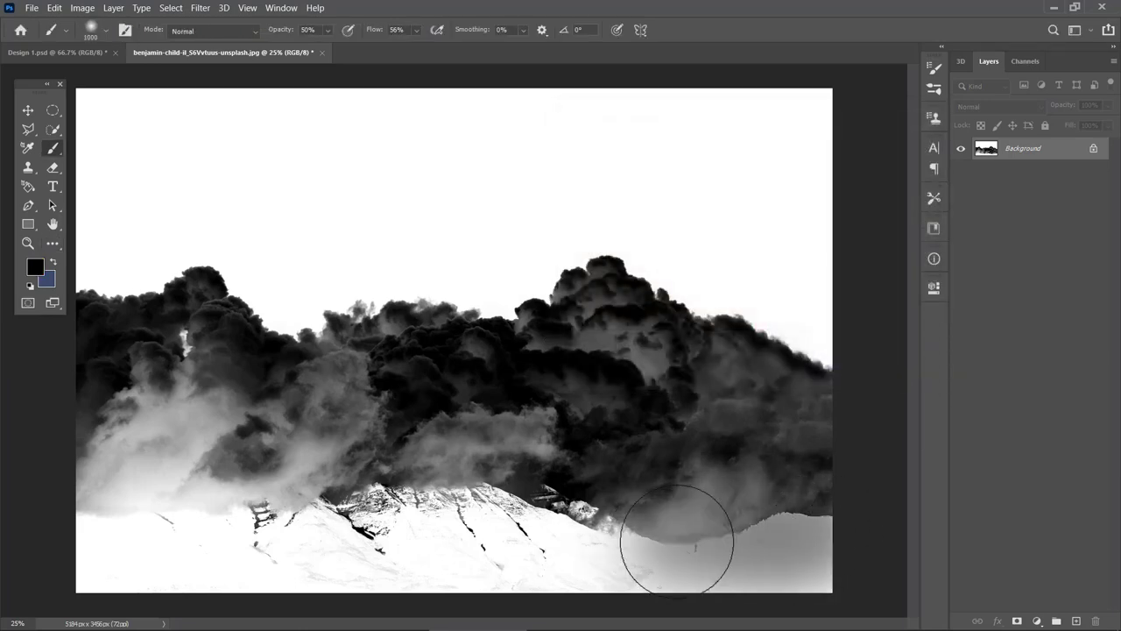
left_click(417, 31)
mouse_move(779, 530)
left_mouse_down()
mouse_move(596, 540)
mouse_move(871, 541)
mouse_move(663, 562)
mouse_move(455, 559)
mouse_move(592, 559)
mouse_move(459, 525)
mouse_move(506, 528)
mouse_move(398, 538)
mouse_move(391, 551)
mouse_move(198, 533)
mouse_move(213, 539)
mouse_move(59, 556)
mouse_move(297, 560)
mouse_move(320, 547)
mouse_move(479, 543)
left_mouse_up()
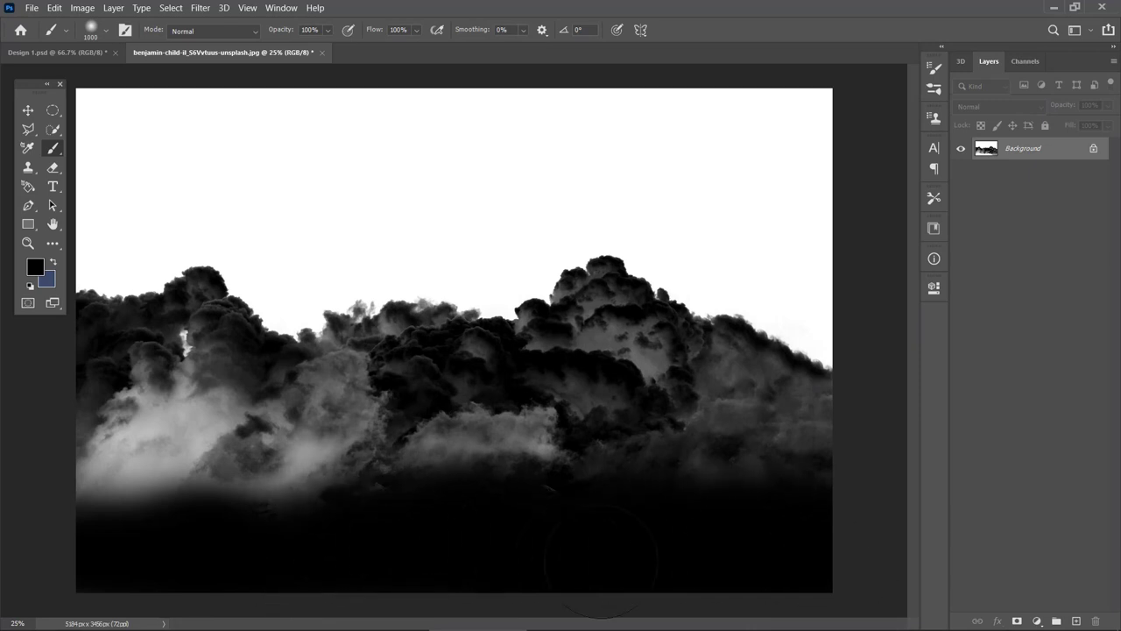
mouse_move(370, 536)
left_mouse_down()
mouse_move(87, 538)
mouse_move(315, 543)
left_mouse_up()
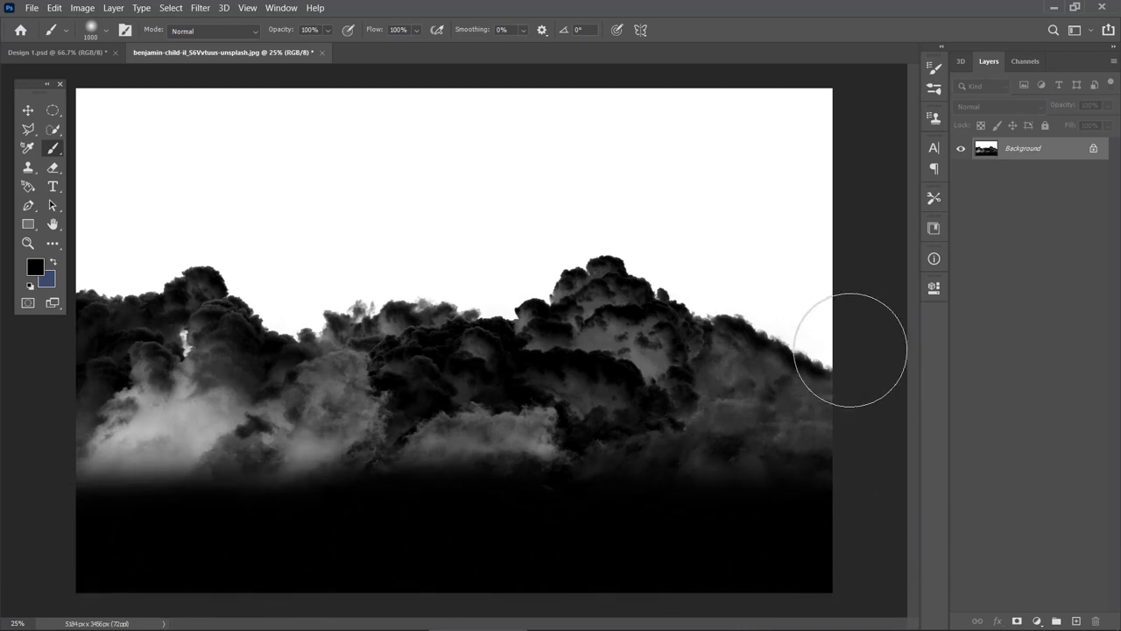
key("v")
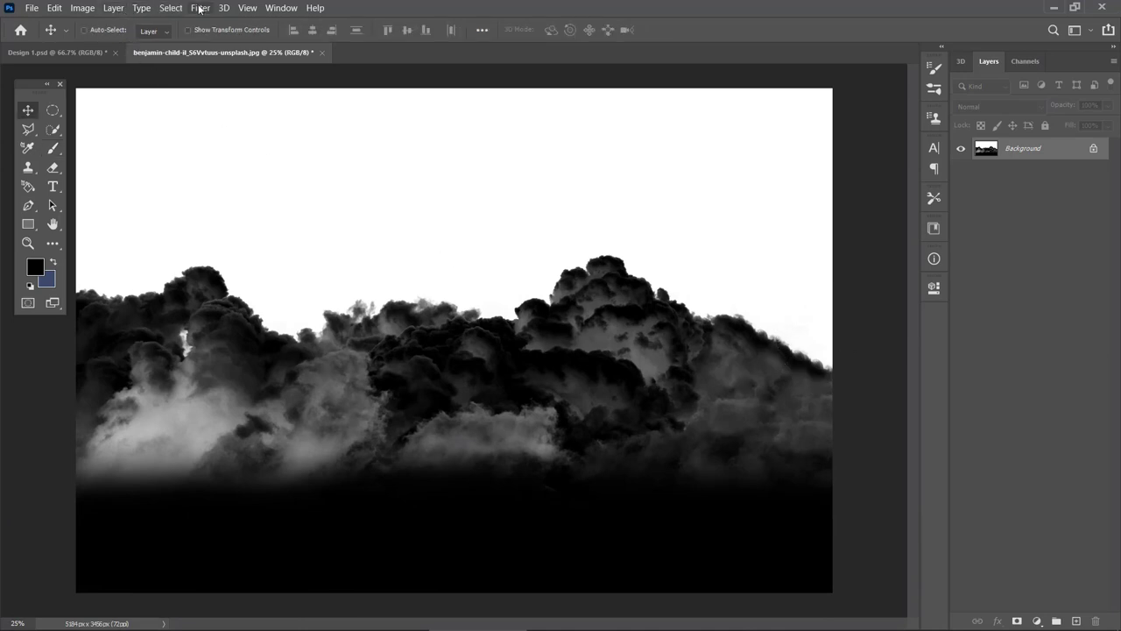
- Resize the image to 5000 px wide, keeping its proportions
left_click(83, 7)
left_click(101, 108)
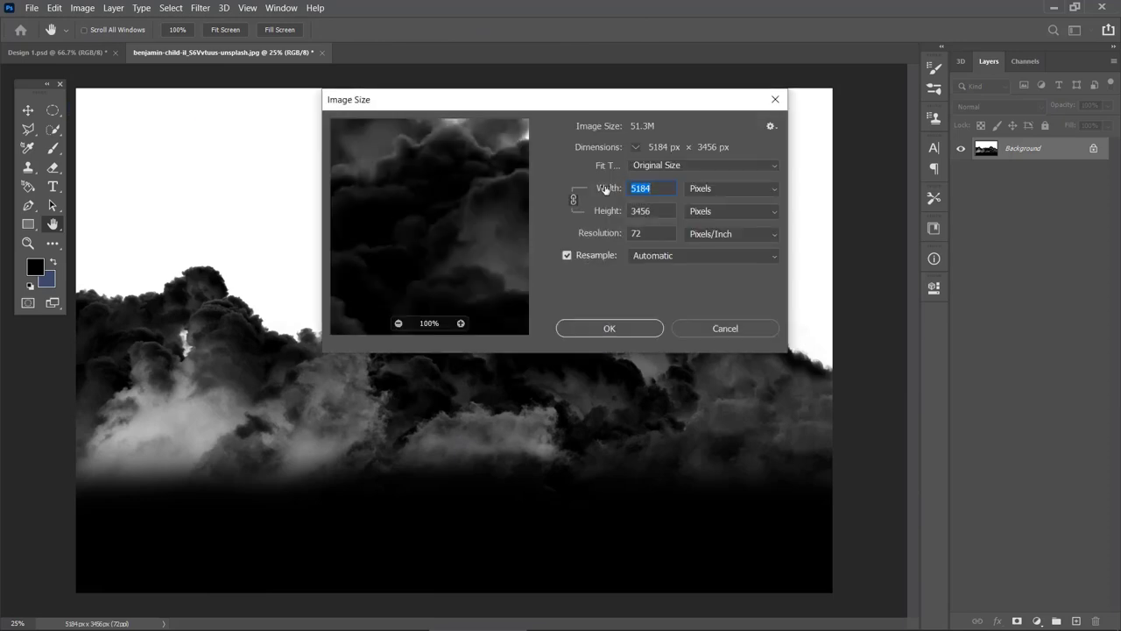
type("5000")
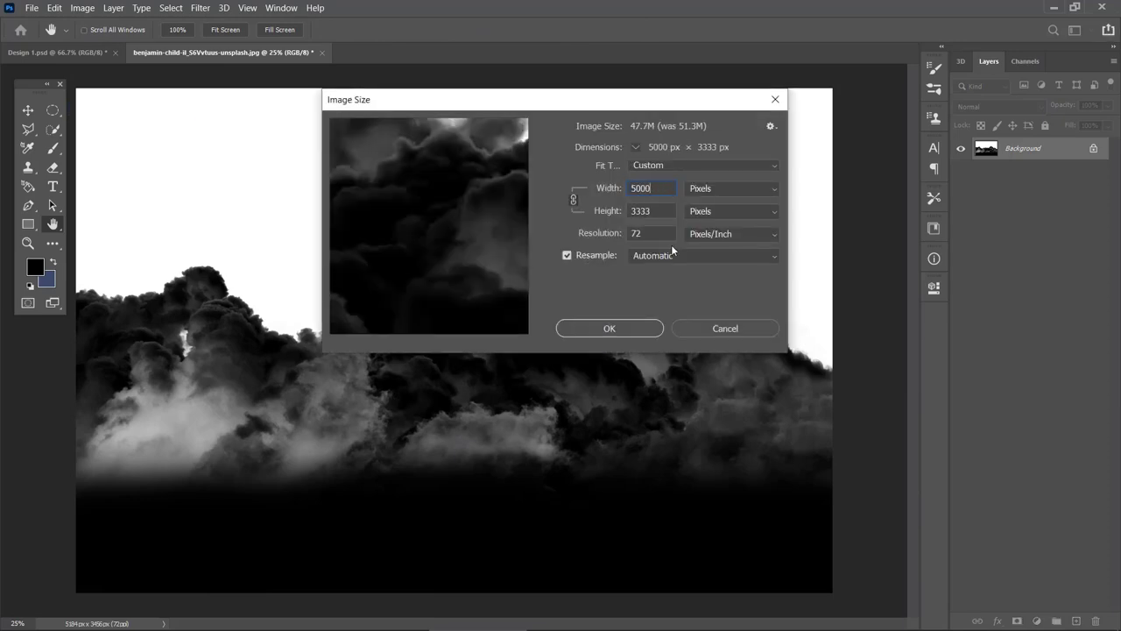
left_click(610, 329)
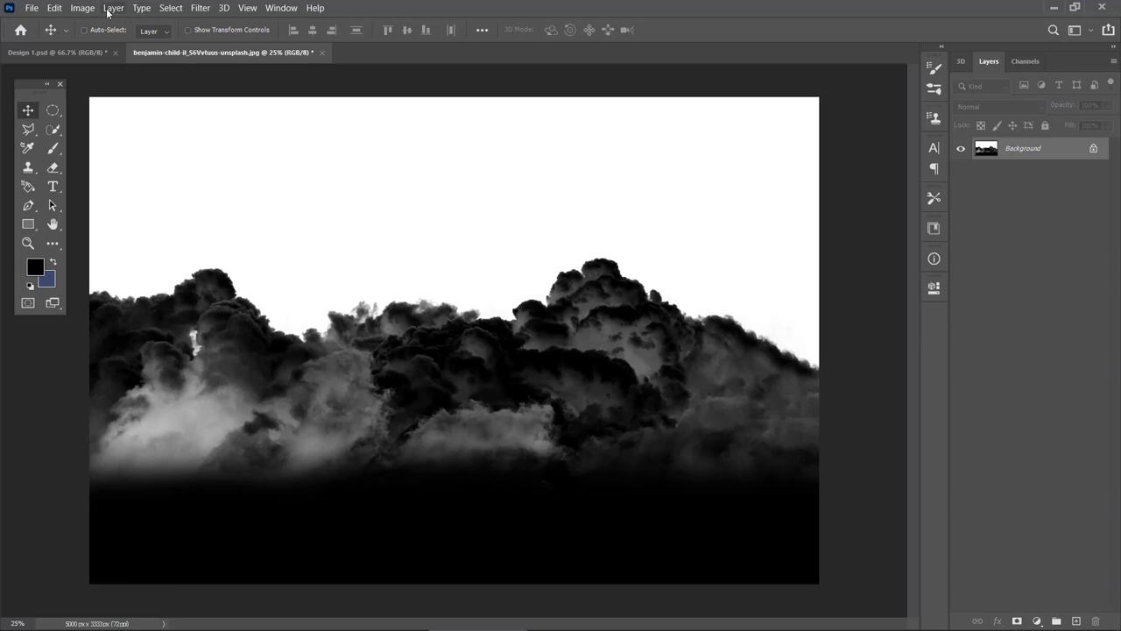
- Define the black cloud image as a brush preset named Cloud Brush
left_click(32, 8)
mouse_move(46, 10)
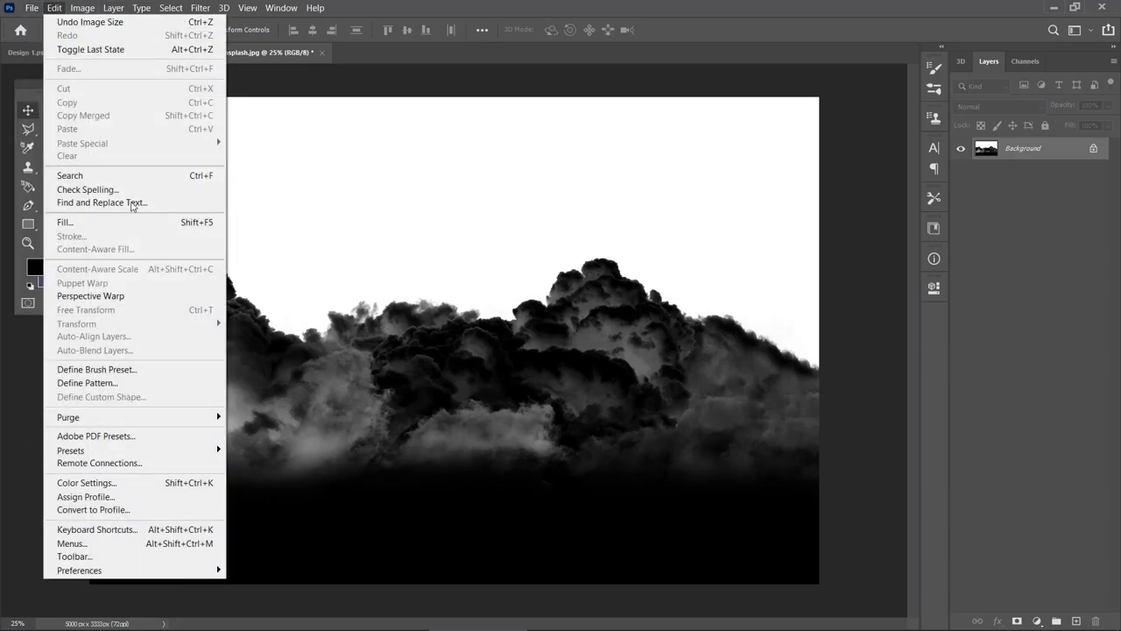
left_click(131, 369)
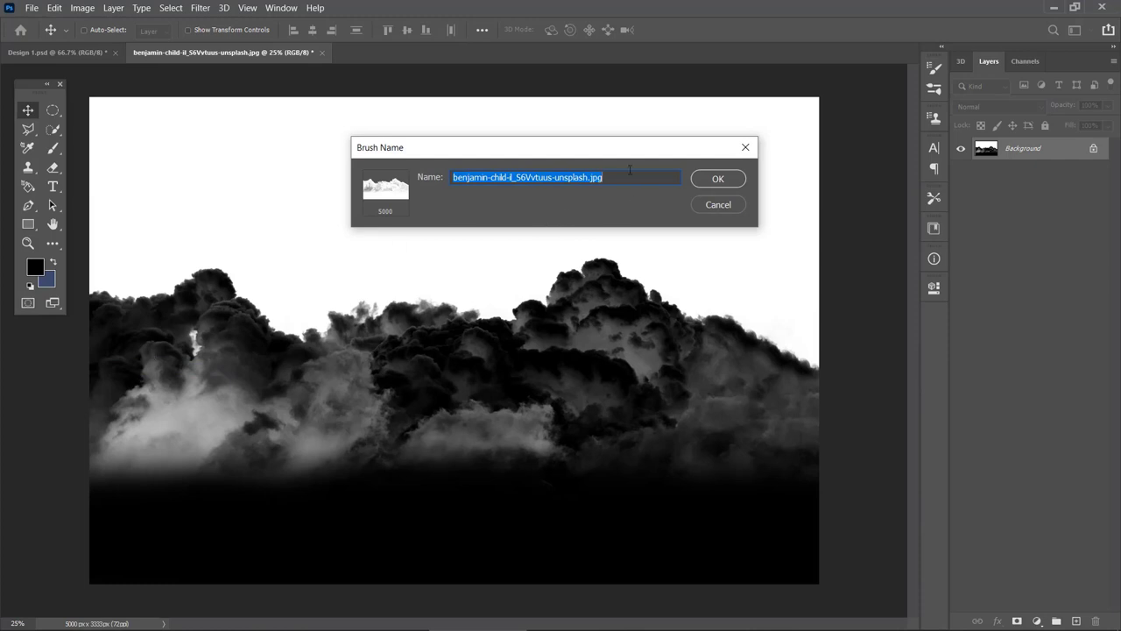
type("Cloud Brush")
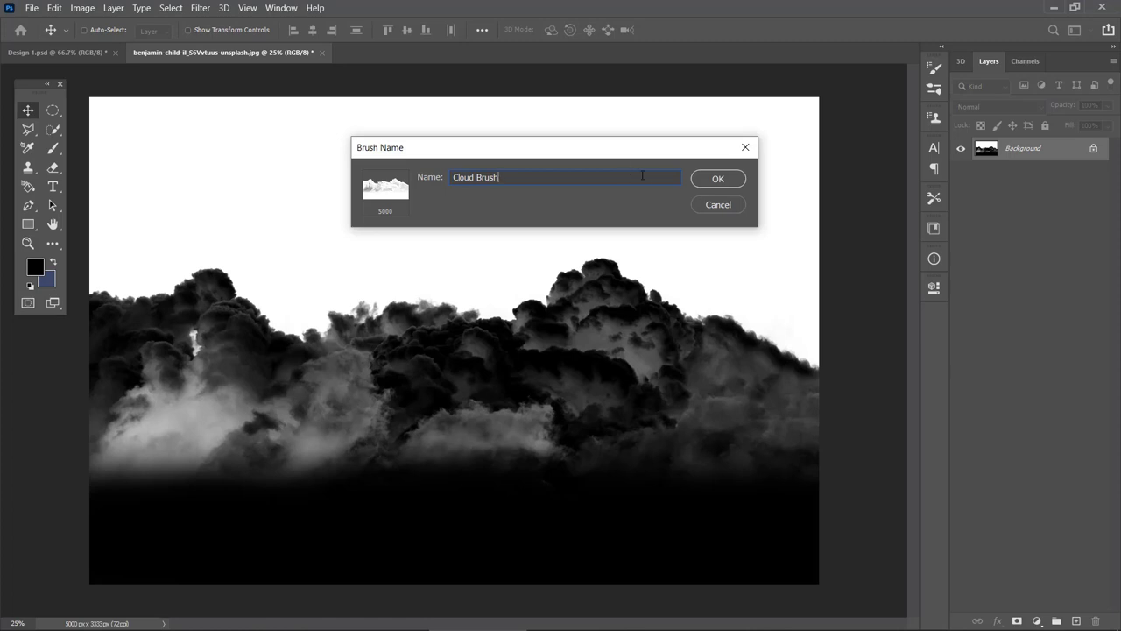
left_click(715, 180)
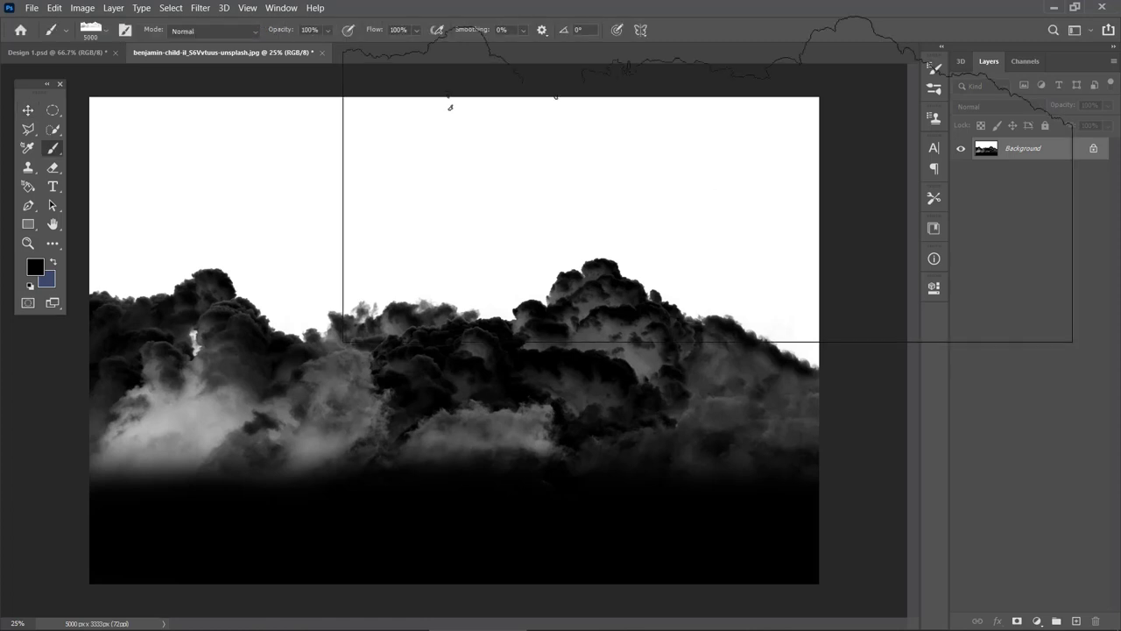
key("v")
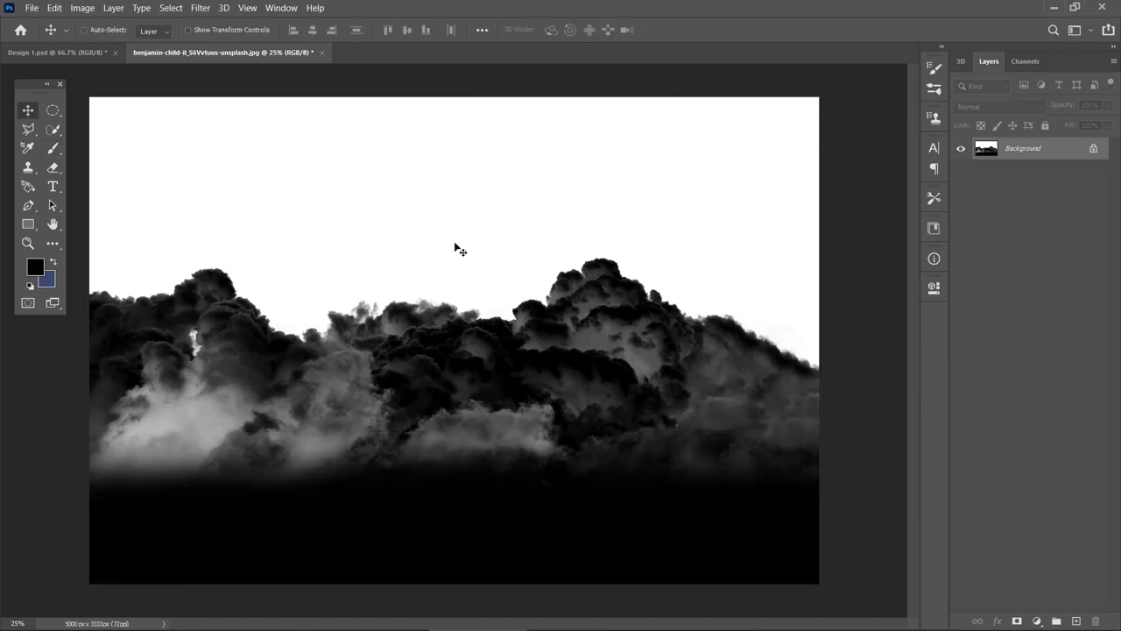
- Create a new white 1920 x 1080 px document at 200 ppi and close the cloud brush source photo without saving
key("ctrl+n")
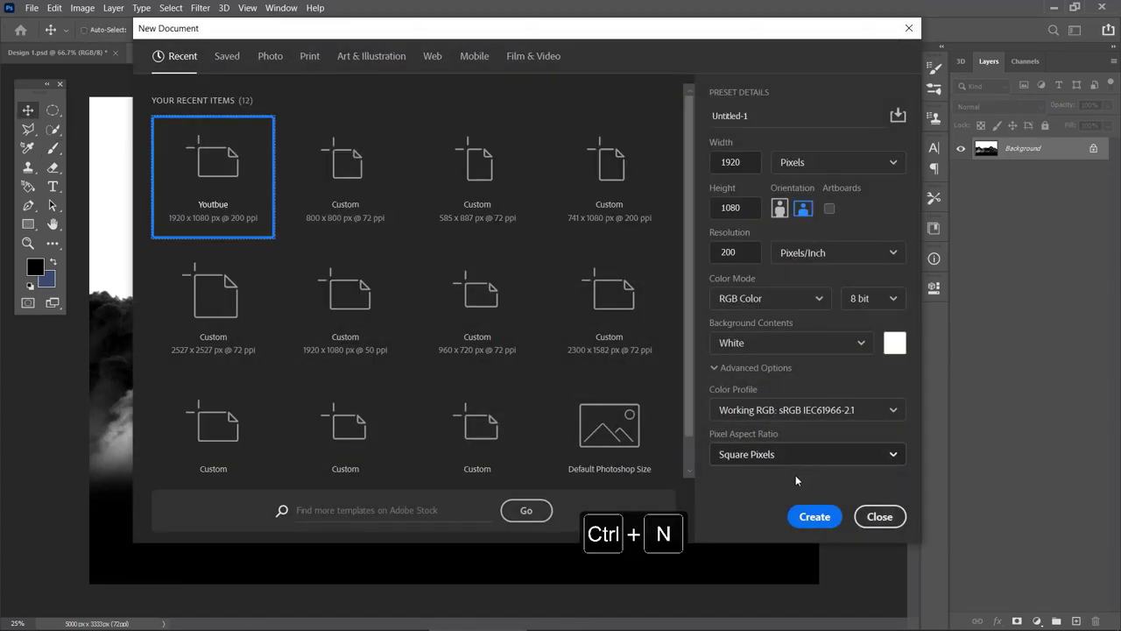
left_click(808, 516)
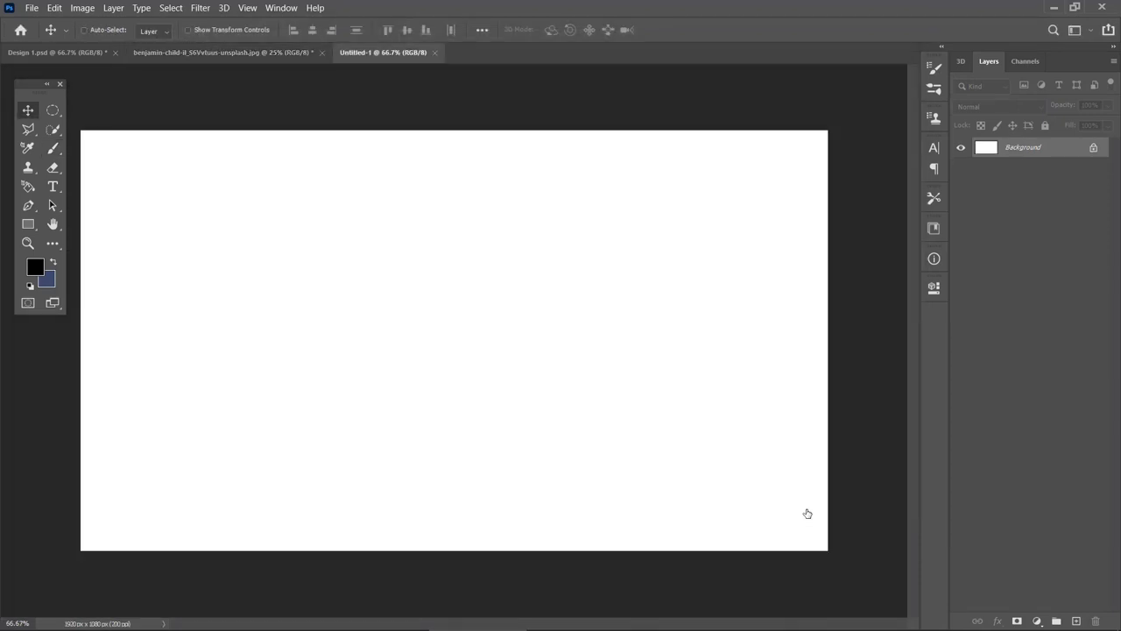
left_click(322, 53)
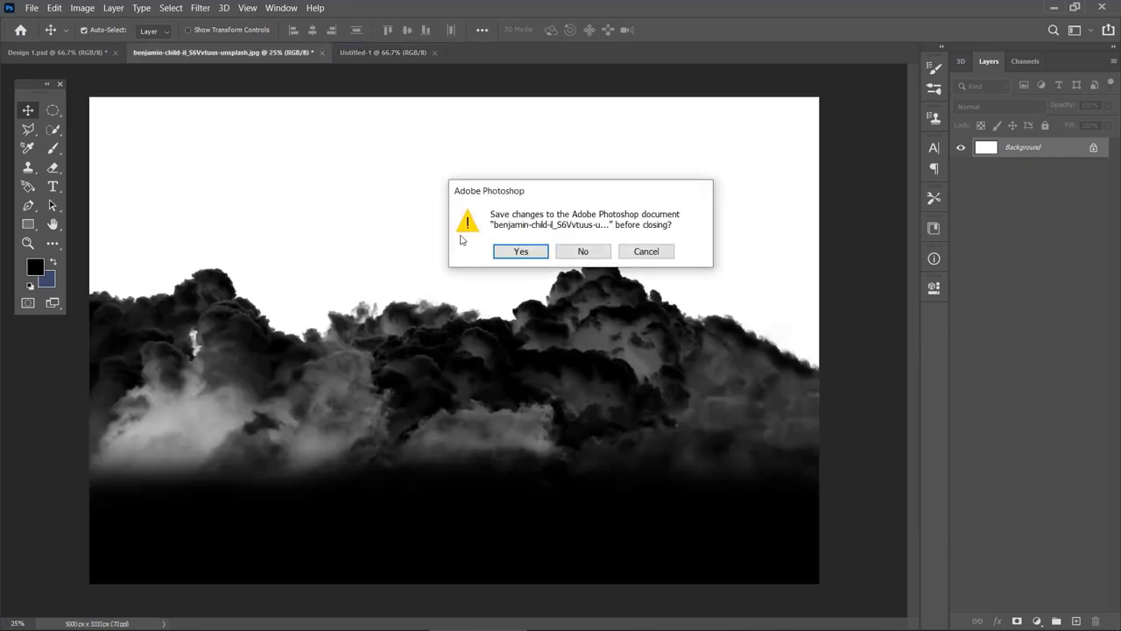
left_click(583, 252)
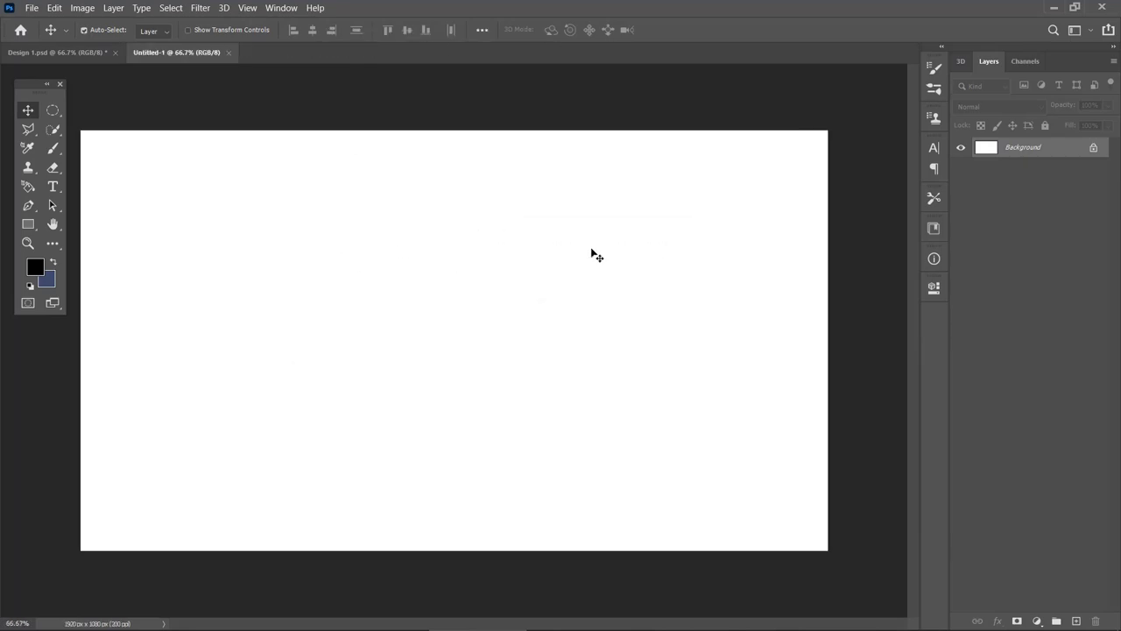
- Open the teal cloud-sea, misty sea with rocks and foggy city photos from the Sky Traveler folder
key("ctrl+o")
left_click(431, 232)
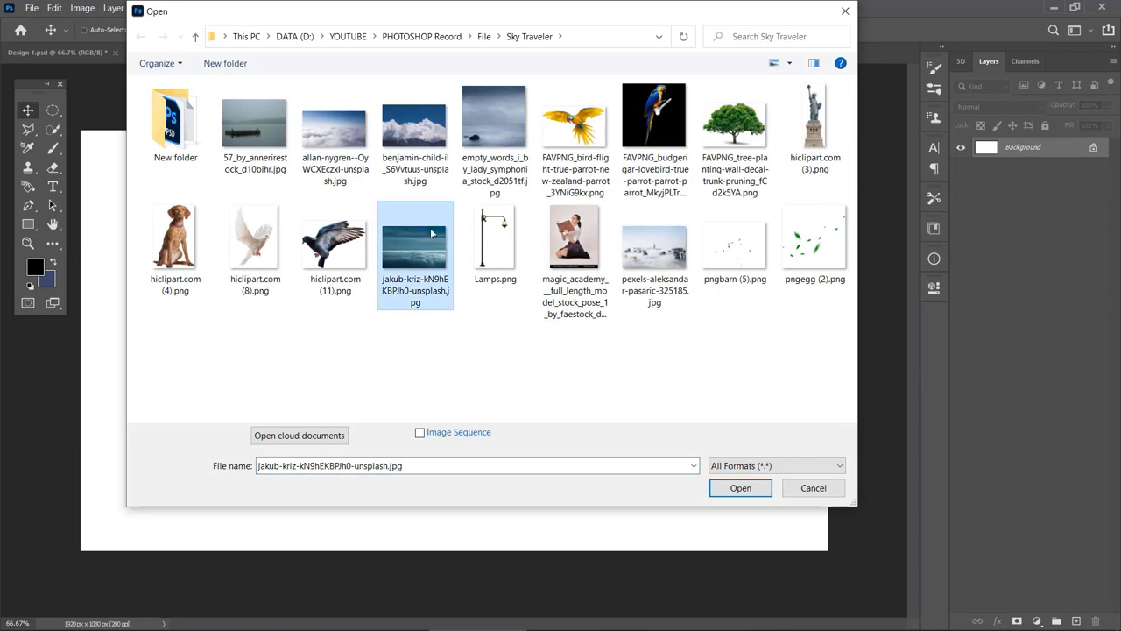
left_click(477, 175, "ctrl")
left_click(649, 248, "ctrl")
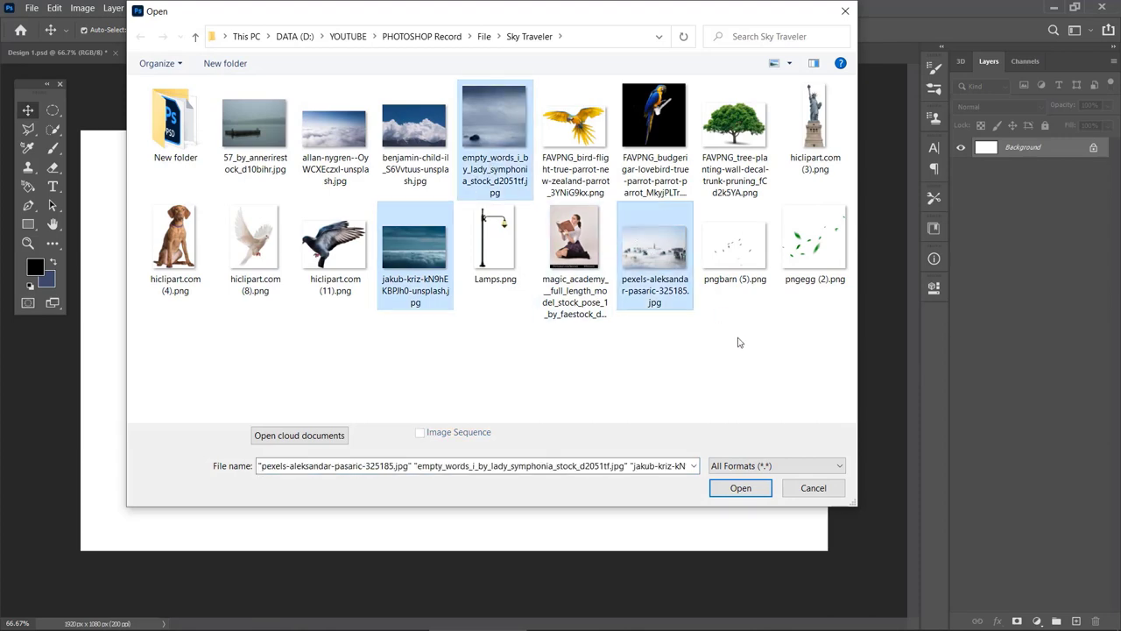
left_click(742, 490)
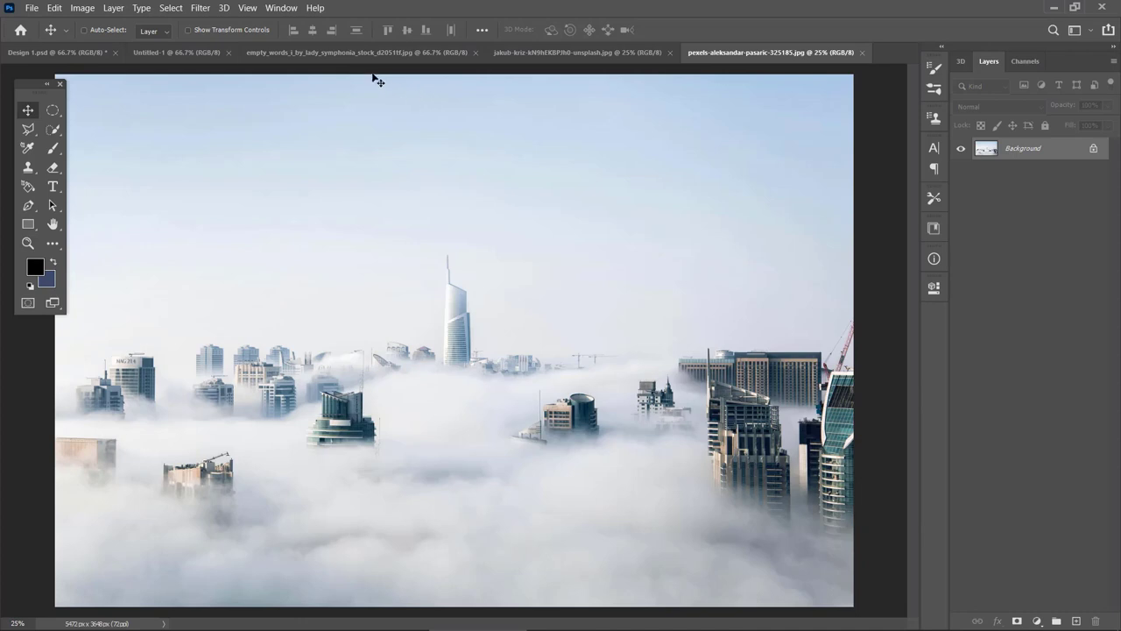
- Copy the teal cloud-sea photo into the new blank document as a layer covering the canvas
left_click(357, 54)
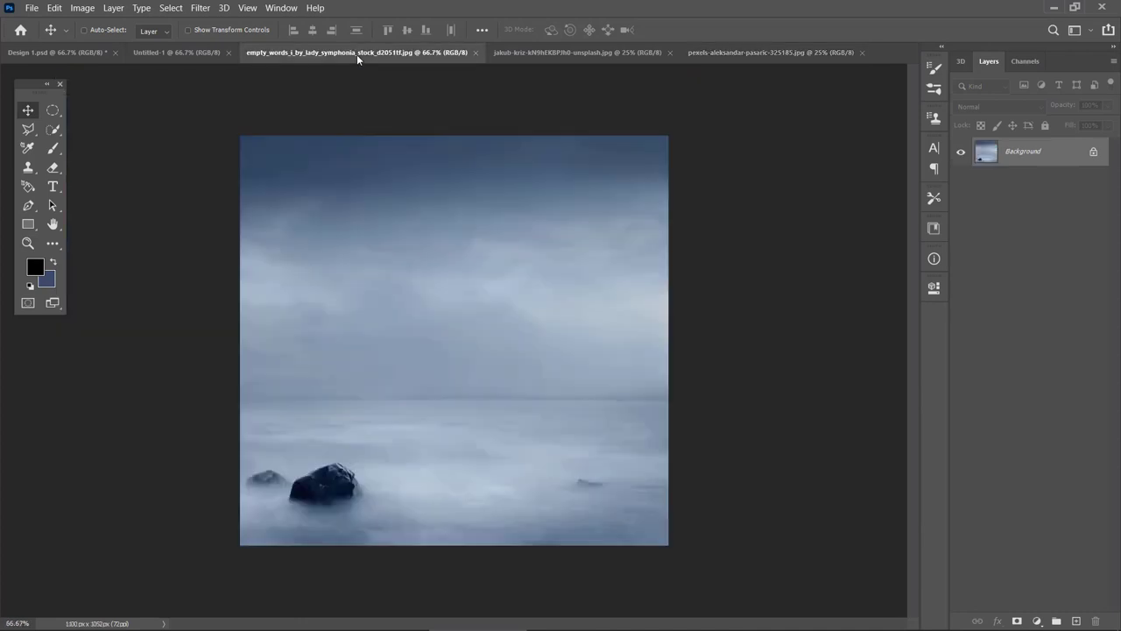
left_click(514, 52)
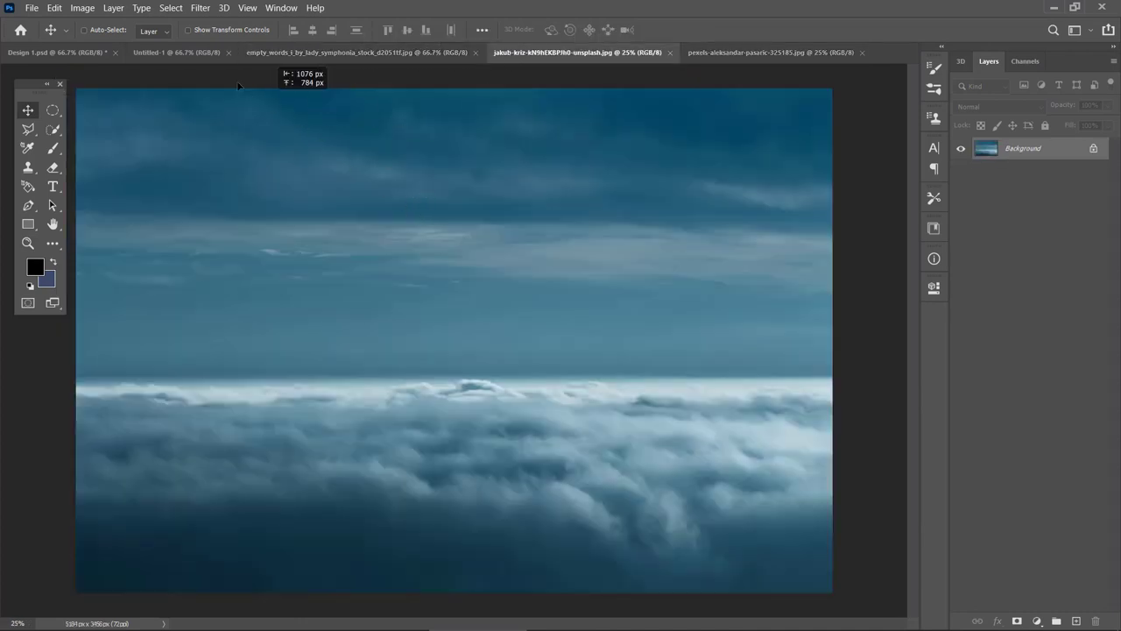
left_click_drag(236, 81, 345, 232)
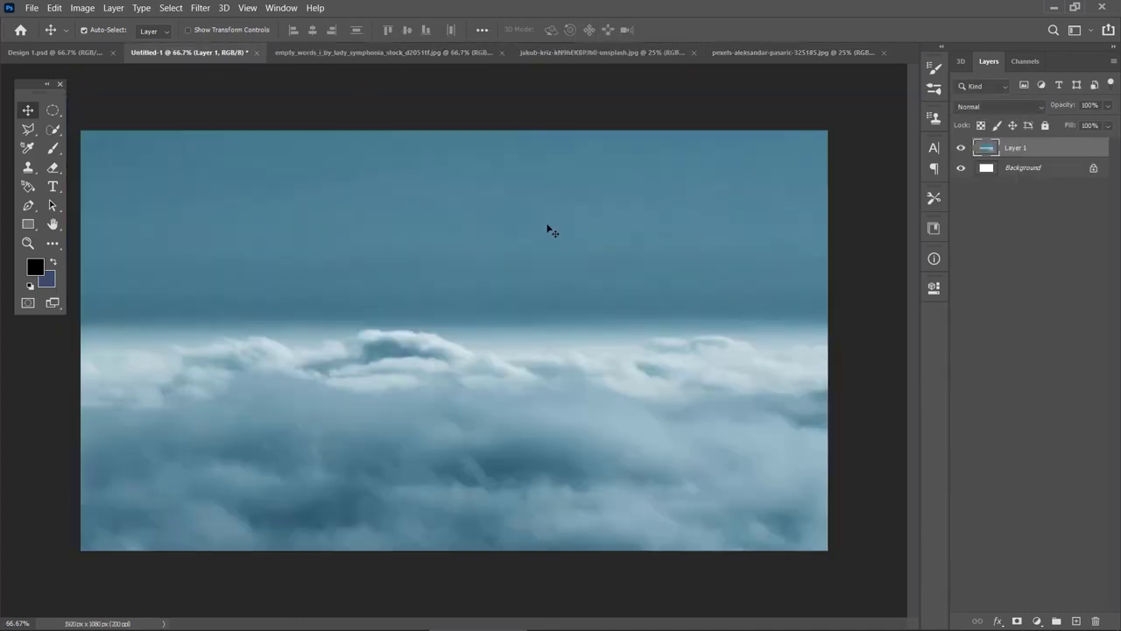
key("ctrl+t")
key("Return")
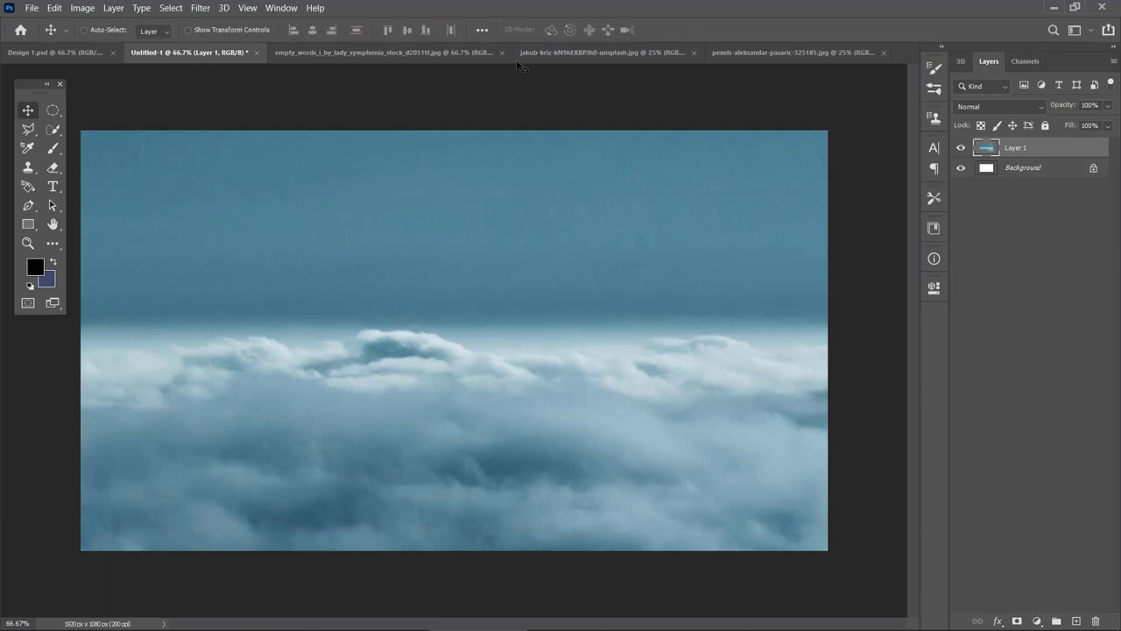
- Copy the misty sea photo and the foggy city photo into Untitled-1 as layers above the clouds
left_click(450, 54)
left_click_drag(454, 245, 426, 263)
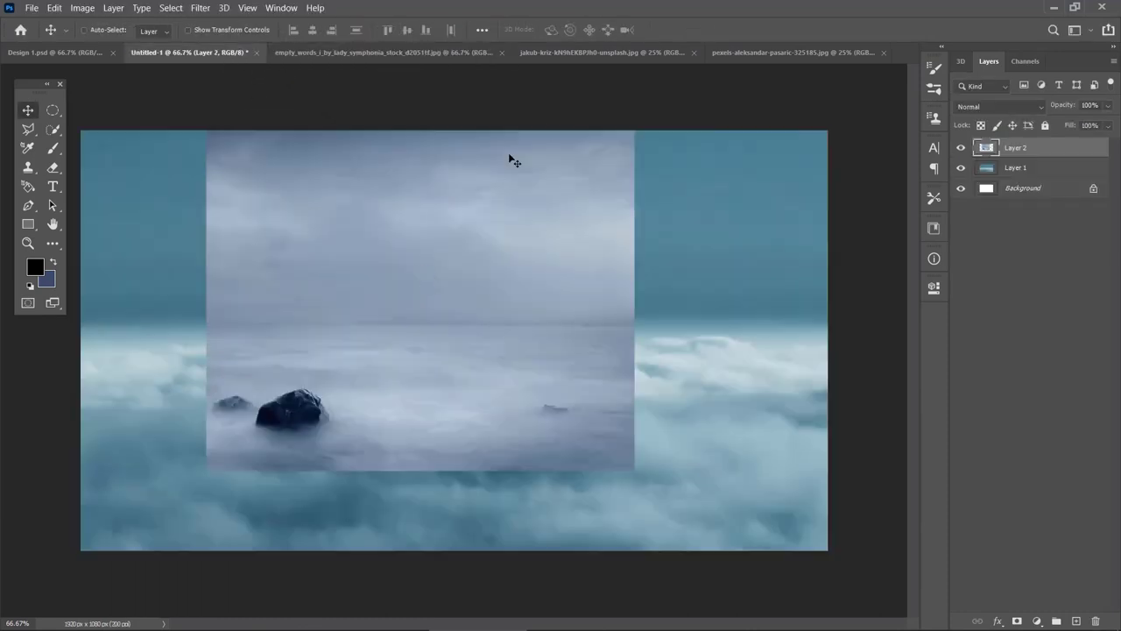
left_click(736, 51)
left_click_drag(225, 53, 348, 262)
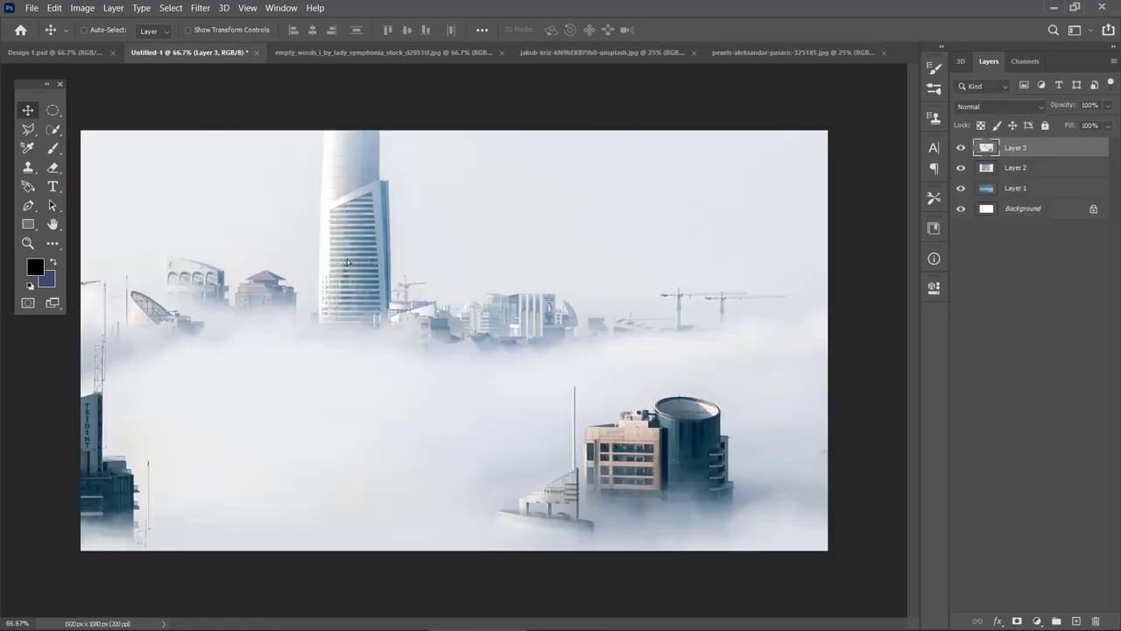
- Close the three source photos and hide Layer 3 and Layer 2 in Untitled-1
left_click(884, 52)
left_click(692, 52)
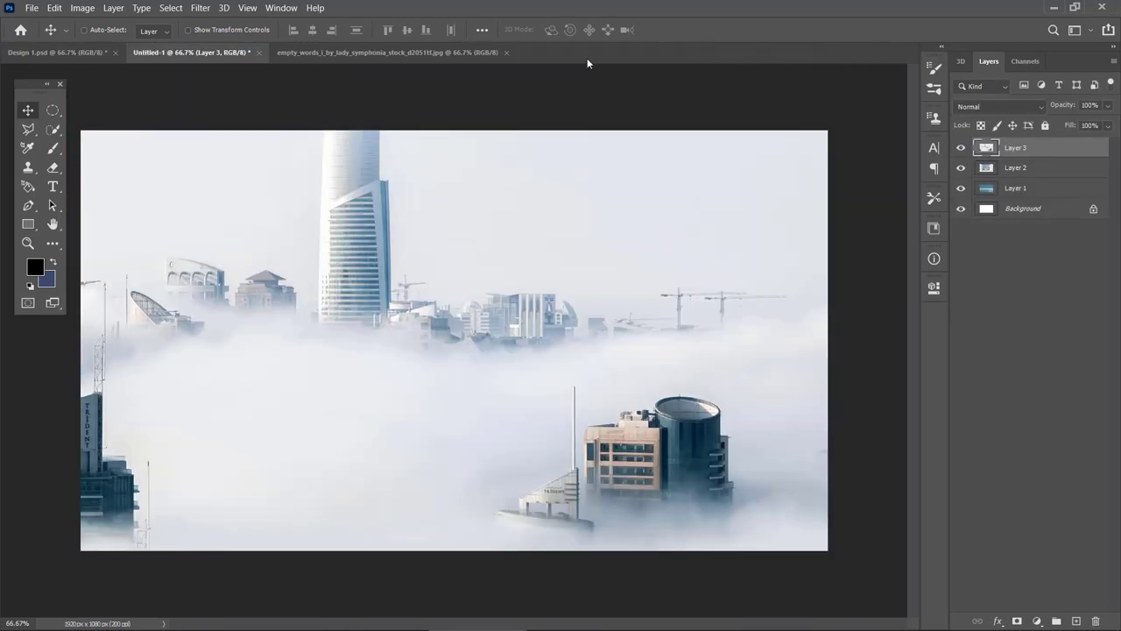
left_click(507, 53)
left_click(961, 147)
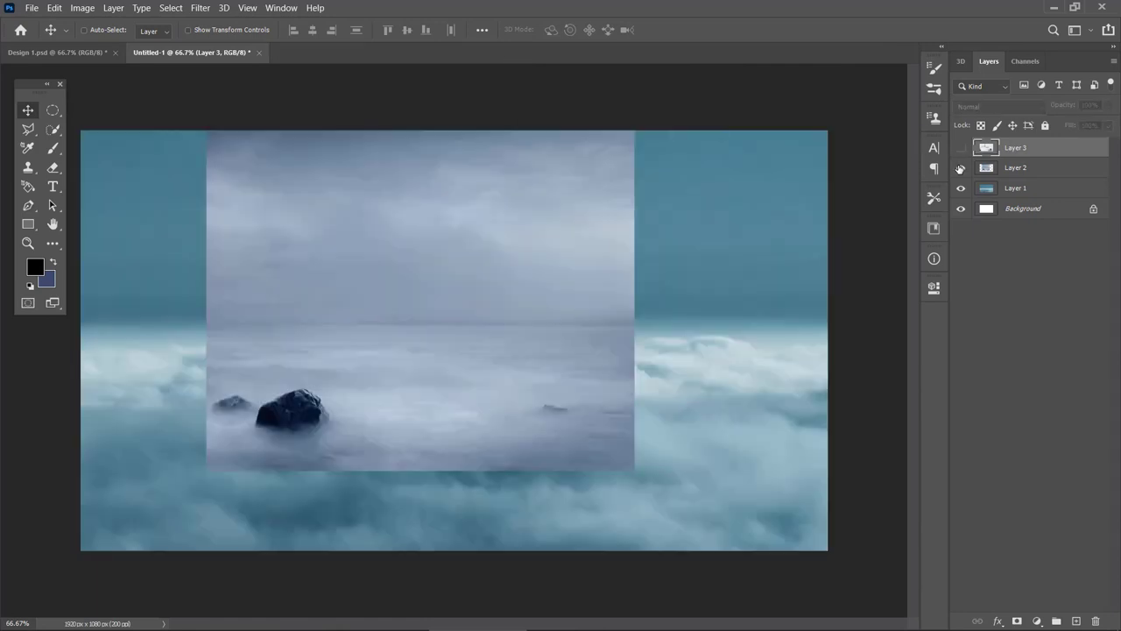
left_click(962, 167)
- Scale the cloud photo on Layer 1 down to about 47% and reposition it with the cloud horizon near the canvas middle
left_click(1017, 187)
key("ctrl+t")
key("ctrl+minus")
key("ctrl+minus")
key("ctrl+minus")
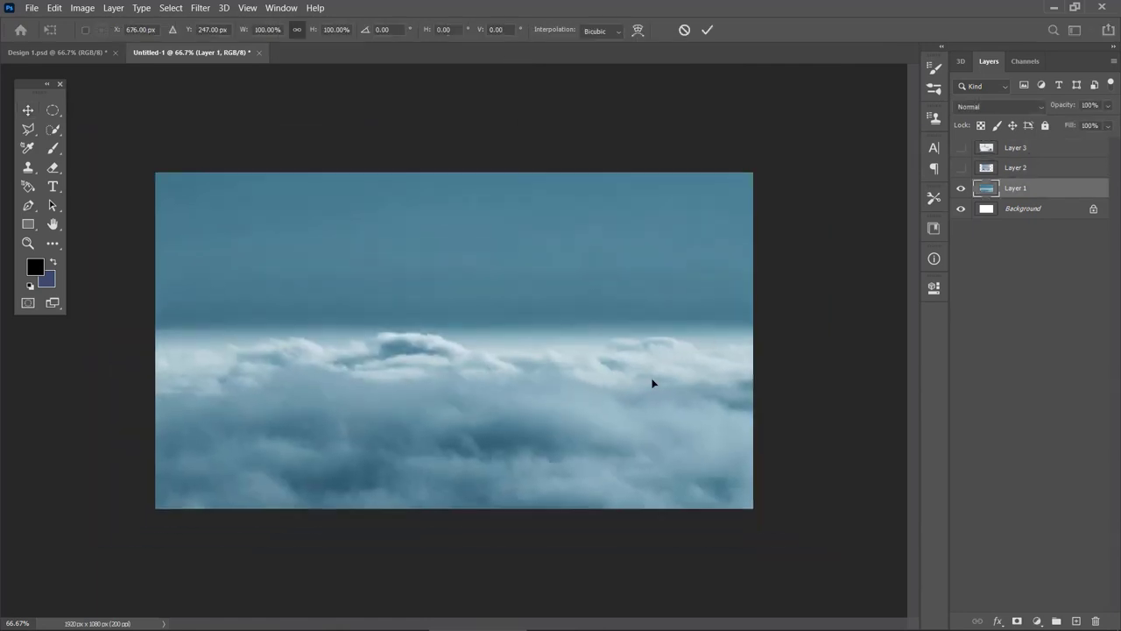
left_click_drag(796, 555, 590, 415)
left_click_drag(517, 360, 552, 391)
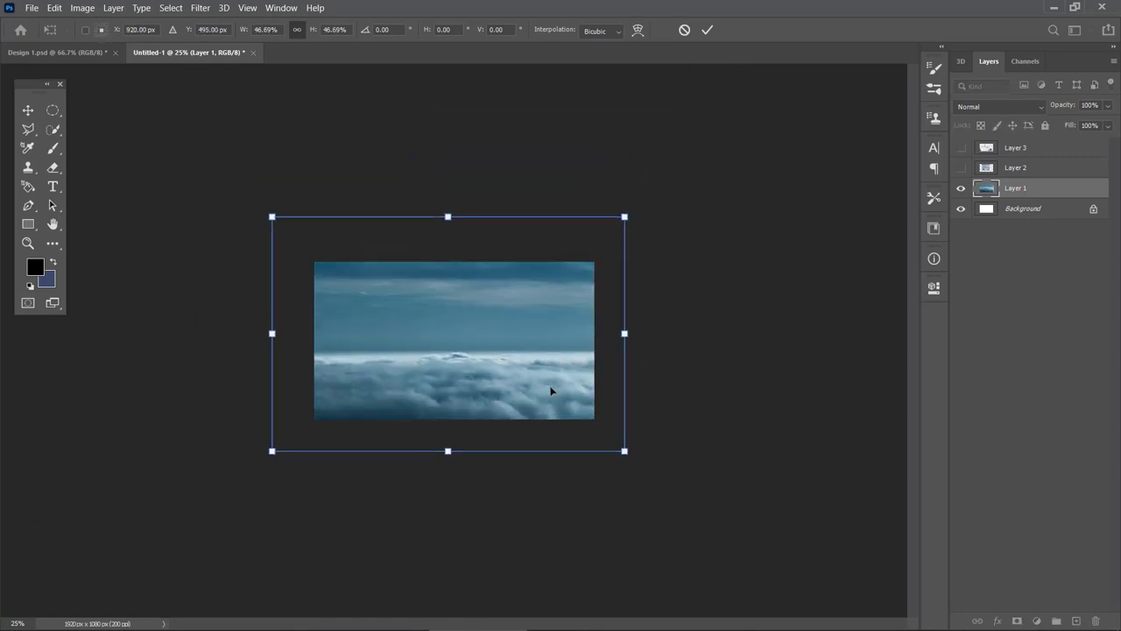
key("ctrl+plus")
key("ctrl+plus")
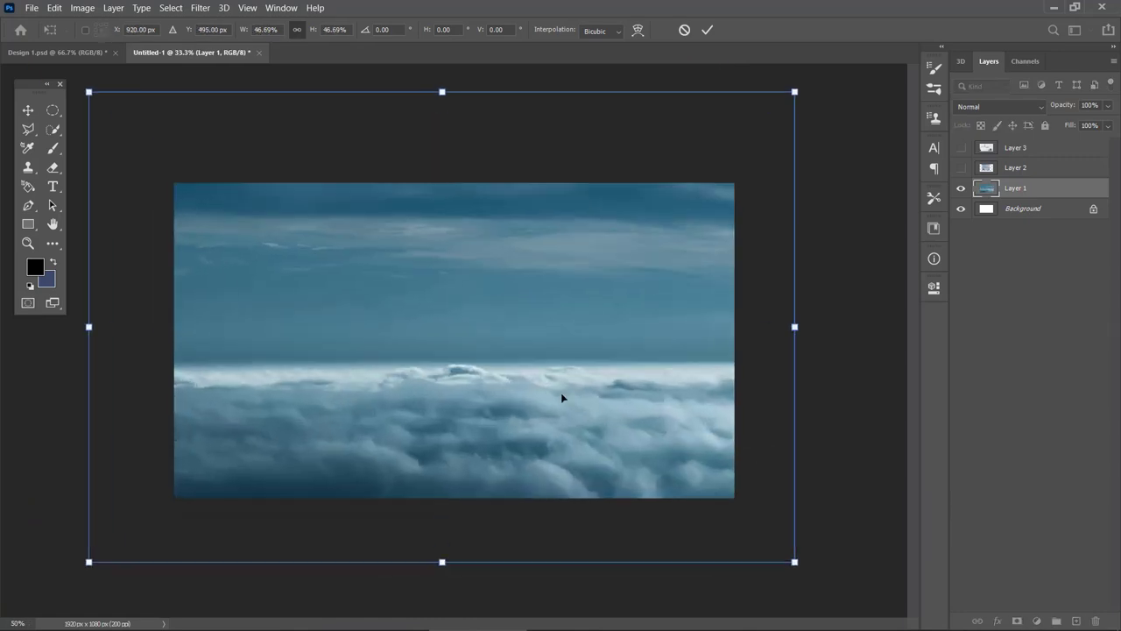
key("ctrl+plus")
key("ctrl+minus")
- Reduce the cloud layer to about 37.5% scale and shift it slightly down so it still fills the canvas
left_click_drag(795, 562, 738, 524)
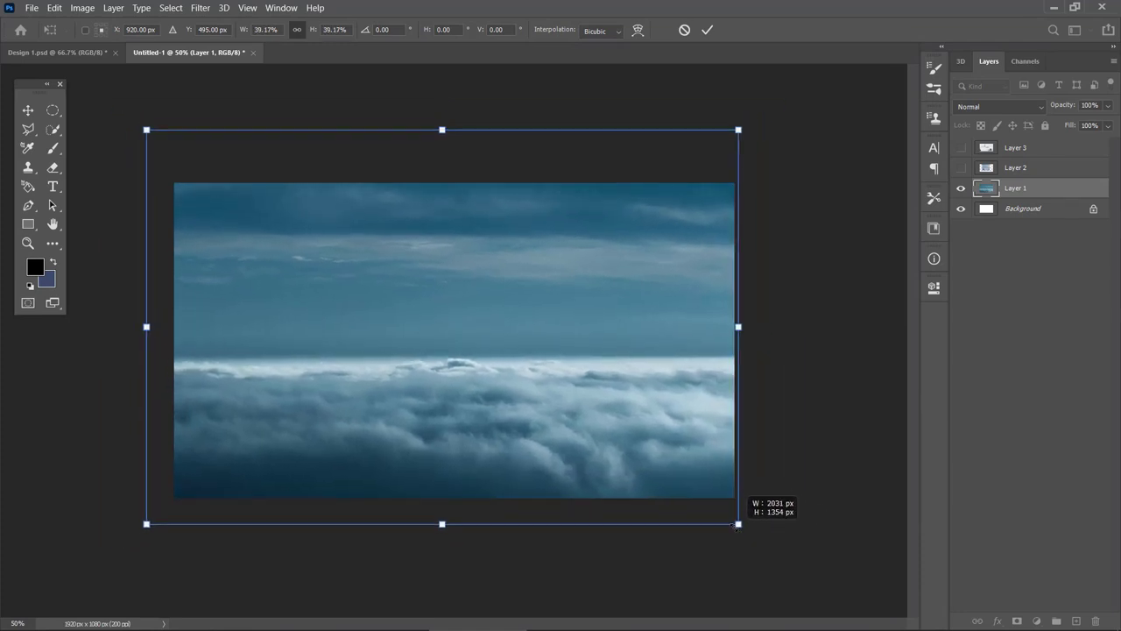
left_click_drag(583, 424, 601, 430)
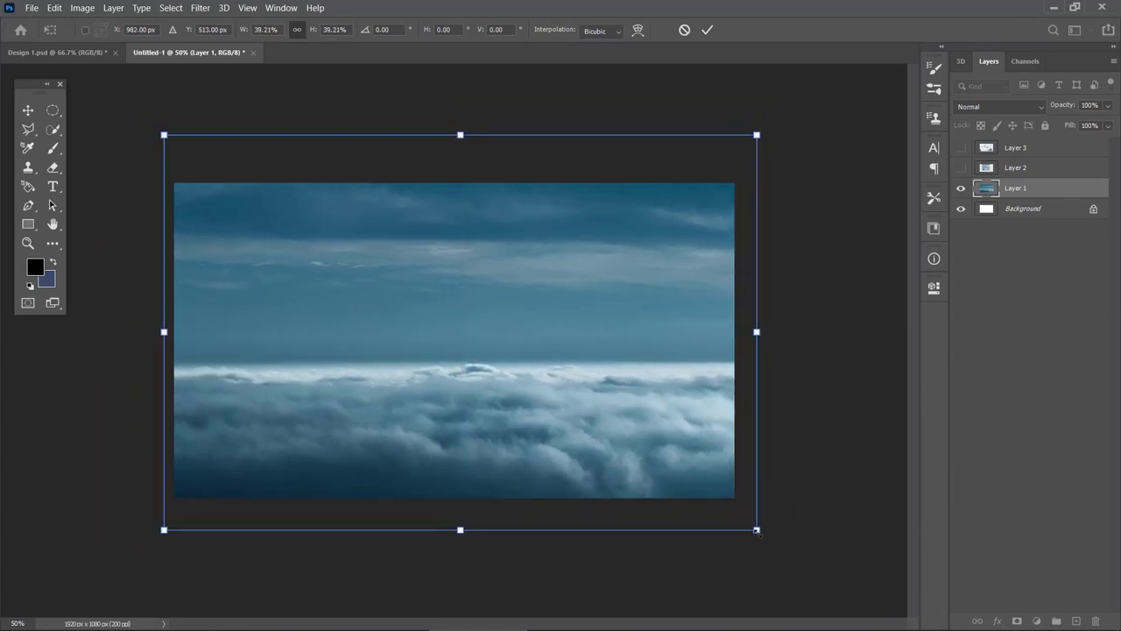
left_click_drag(757, 530, 743, 519)
left_click_drag(603, 449, 597, 447)
key("Return")
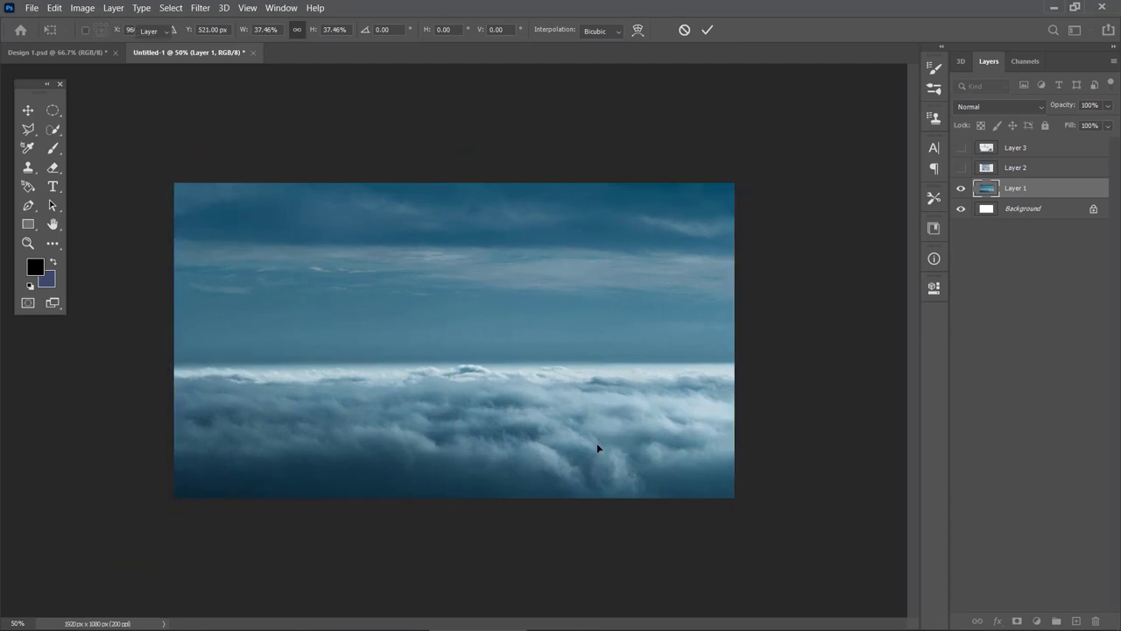
key("ctrl+plus")
left_click_drag(656, 412, 656, 418)
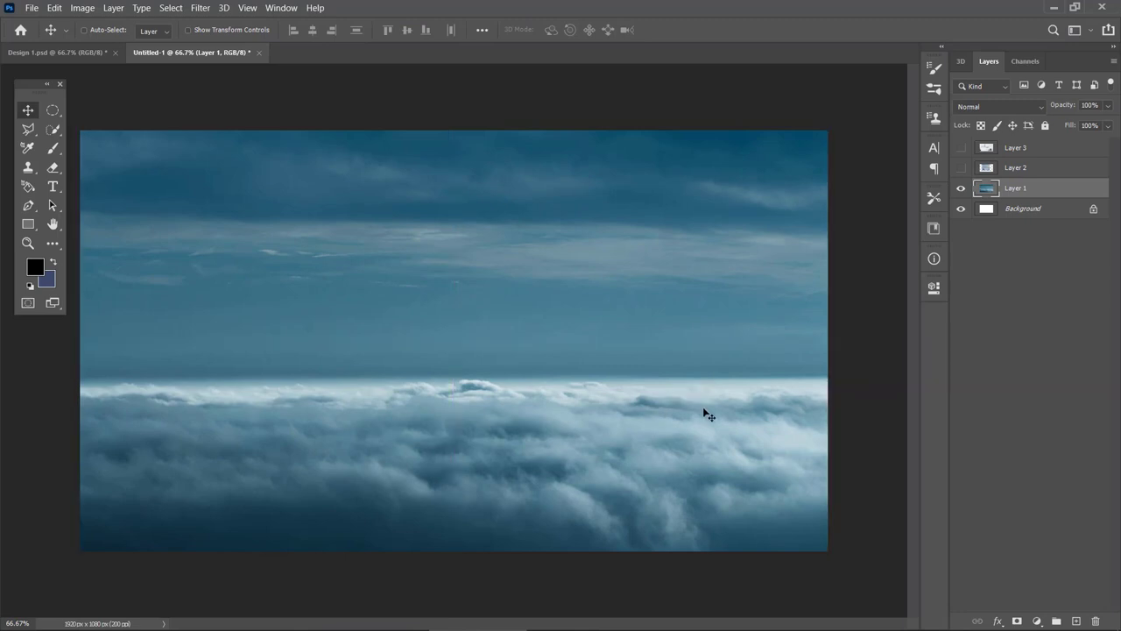
- Show Layer 2, enlarge the misty sea photo to about 183%, and move it down so its sky fills the canvas
left_click(960, 167)
left_click(1014, 169)
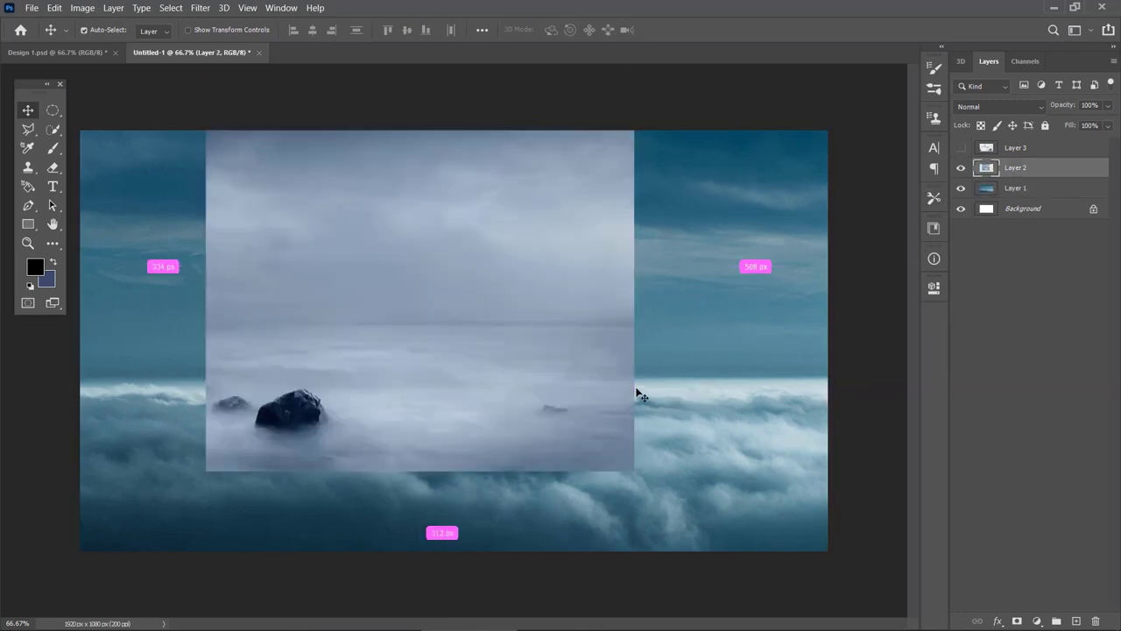
key("ctrl+t")
left_click_drag(633, 471, 746, 581)
left_click_drag(664, 418, 686, 435)
key("ctrl+minus")
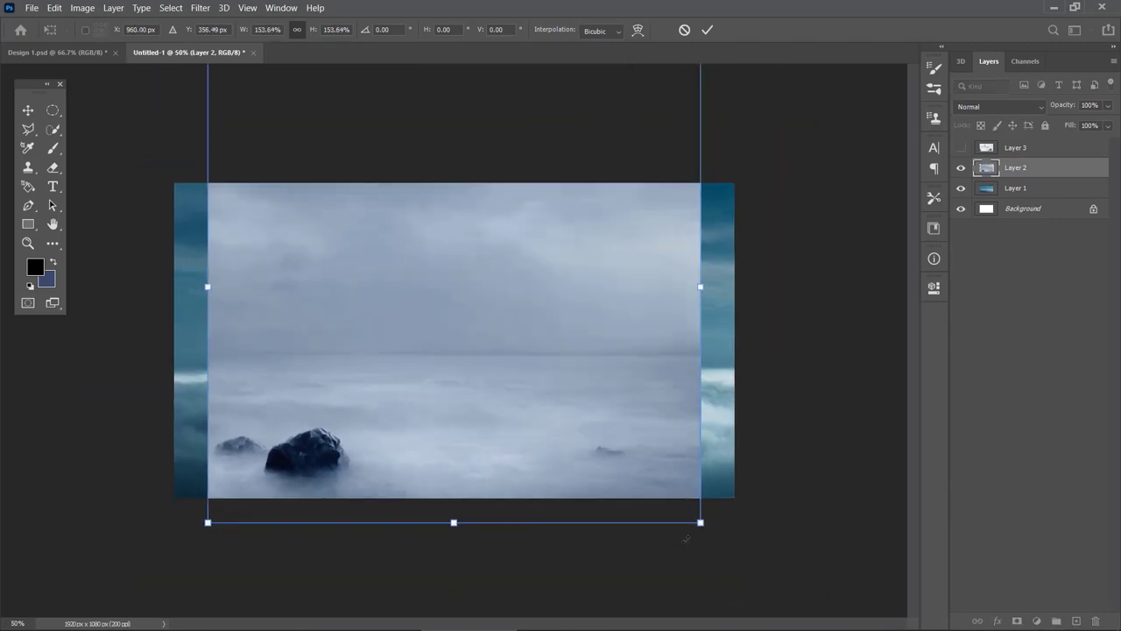
left_click_drag(698, 518, 735, 581)
left_click_drag(620, 394, 618, 524)
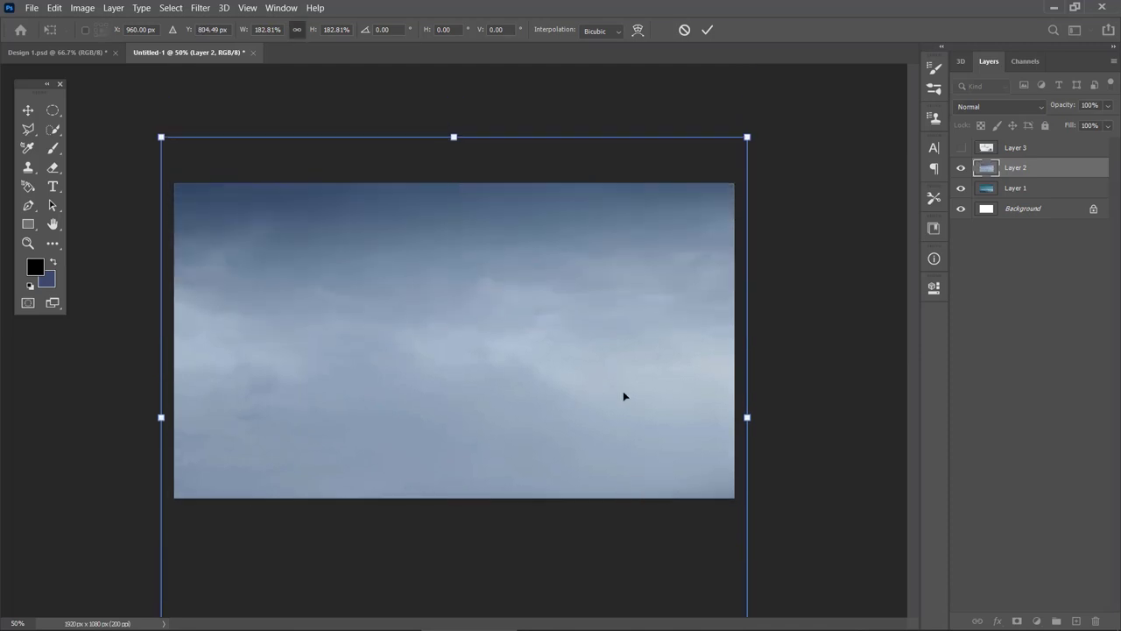
left_click_drag(623, 369, 625, 341)
key("Return")
- Add a layer mask to Layer 2 and set up a Soft Round brush at about 600 px, 49% opacity and 52% flow
left_click(1017, 621)
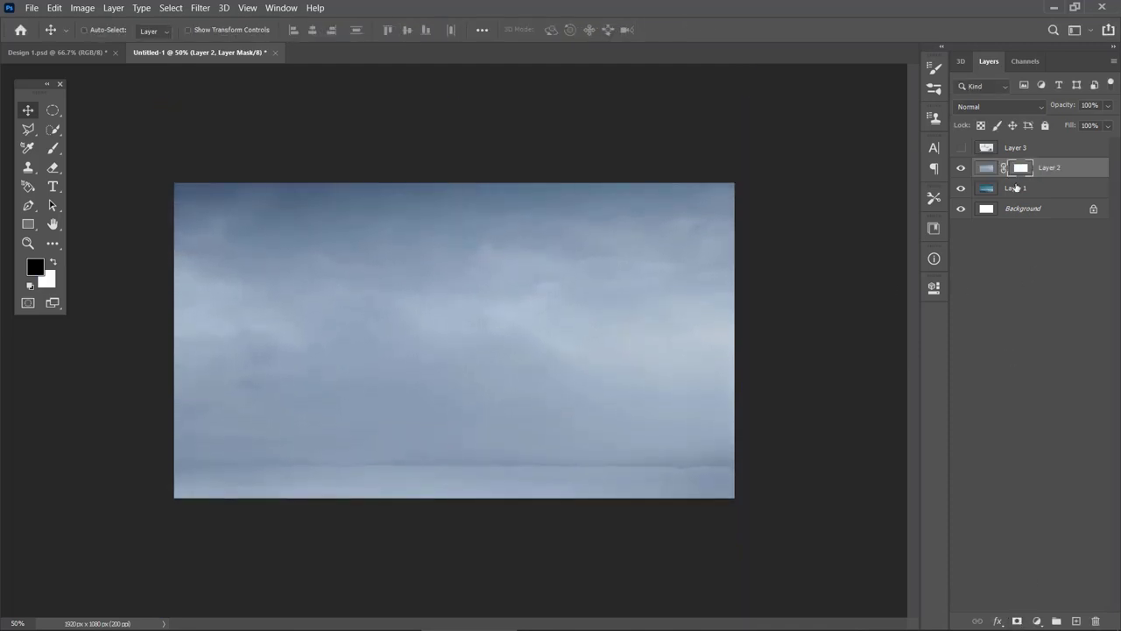
key("b")
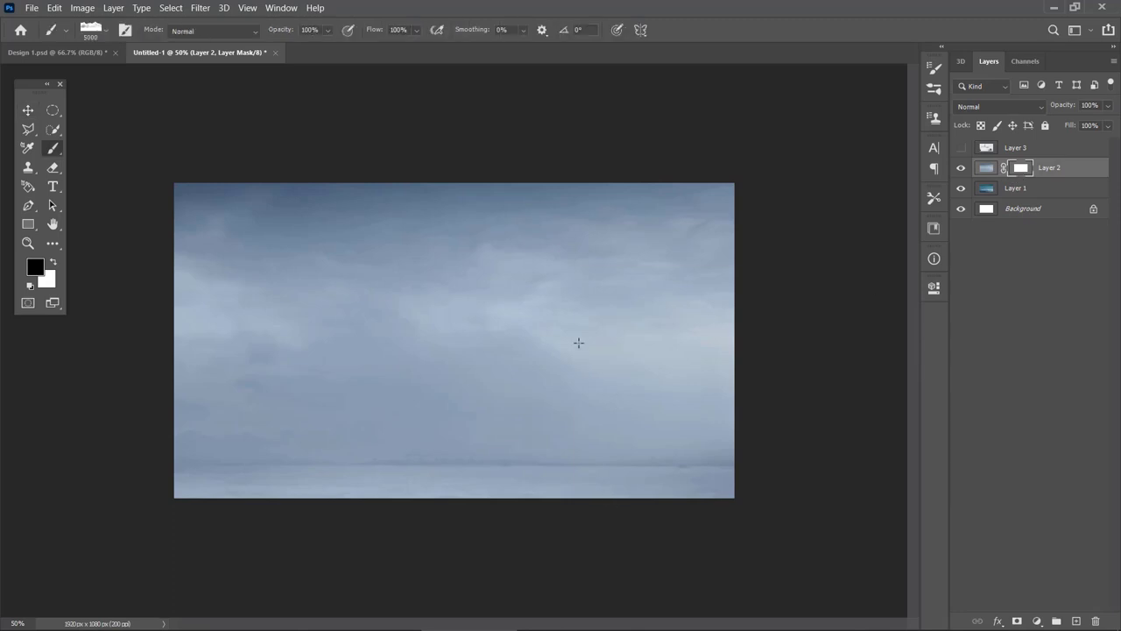
right_click(579, 343)
double_click(671, 422)
left_click(328, 31)
right_click(519, 329)
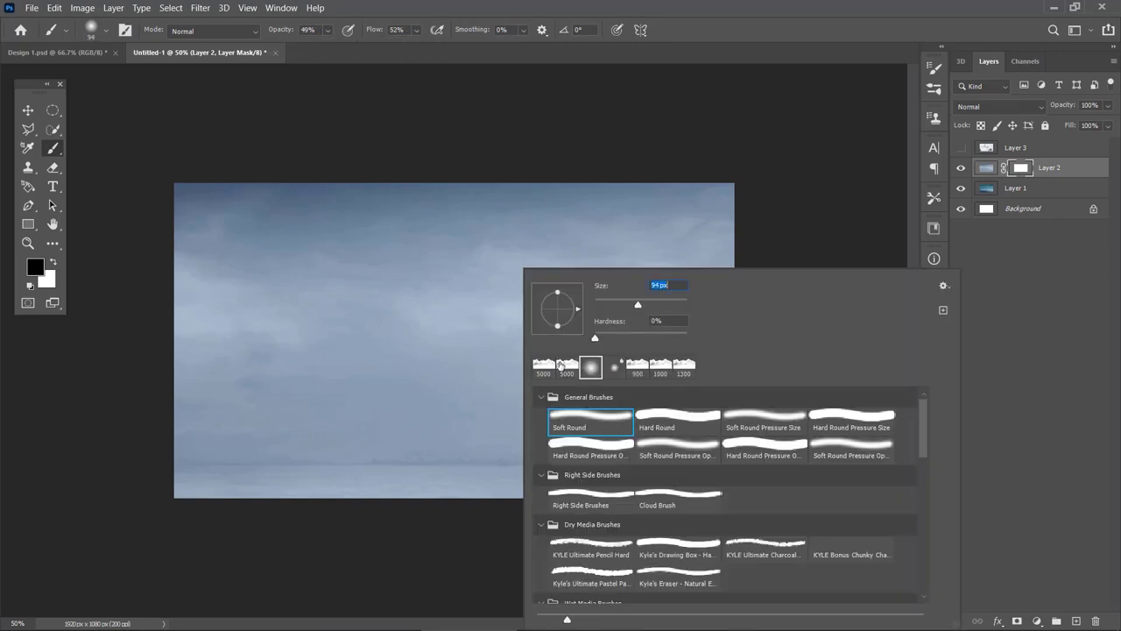
key("Escape")
key("]")
key("]")
key("]")
key("]")
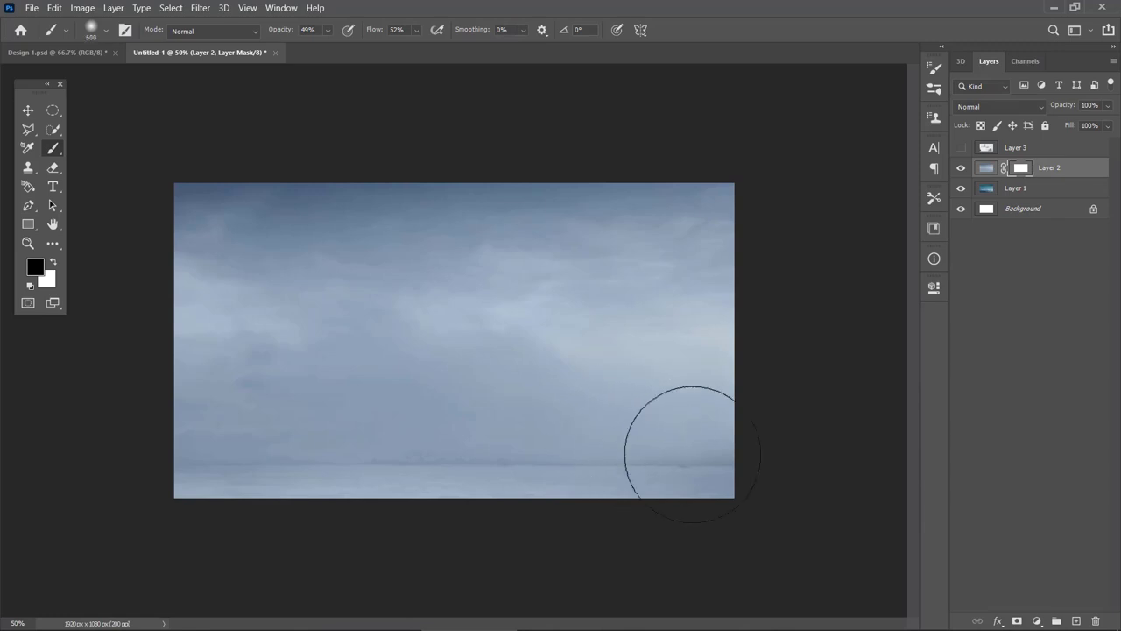
- Paint black on Layer 2's mask across the lower part of the canvas to reveal the clouds and blend the horizon
mouse_move(690, 456)
left_mouse_down()
mouse_move(255, 457)
mouse_move(678, 479)
left_mouse_up()
mouse_move(226, 431)
left_mouse_down()
mouse_move(759, 475)
mouse_move(718, 465)
mouse_move(238, 462)
left_mouse_up()
key("ctrl+equal")
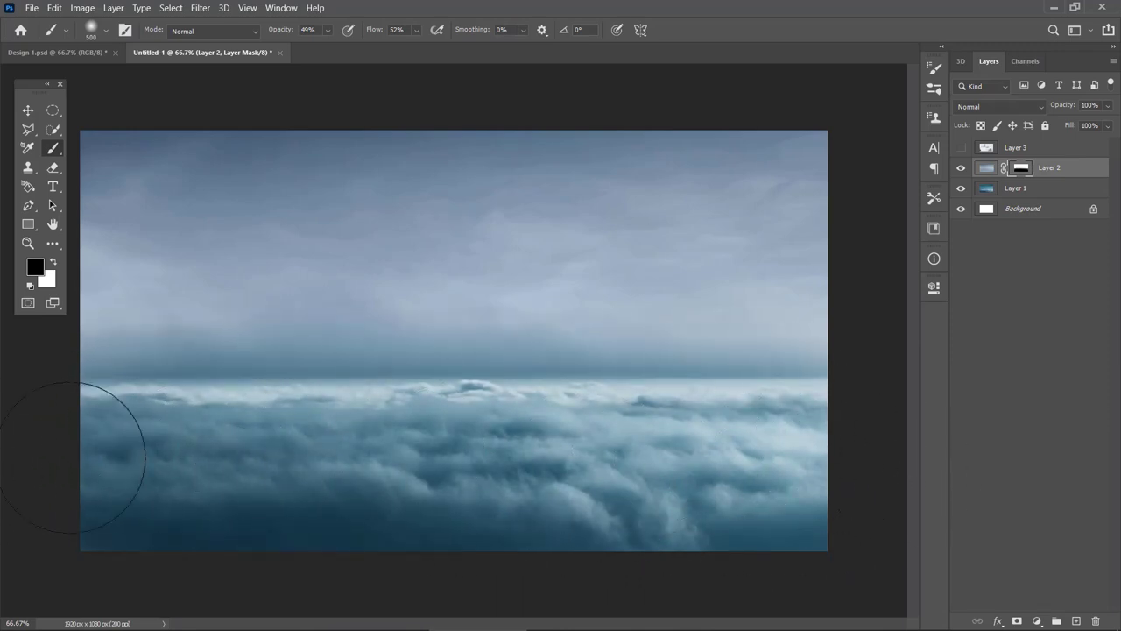
key("bracketleft")
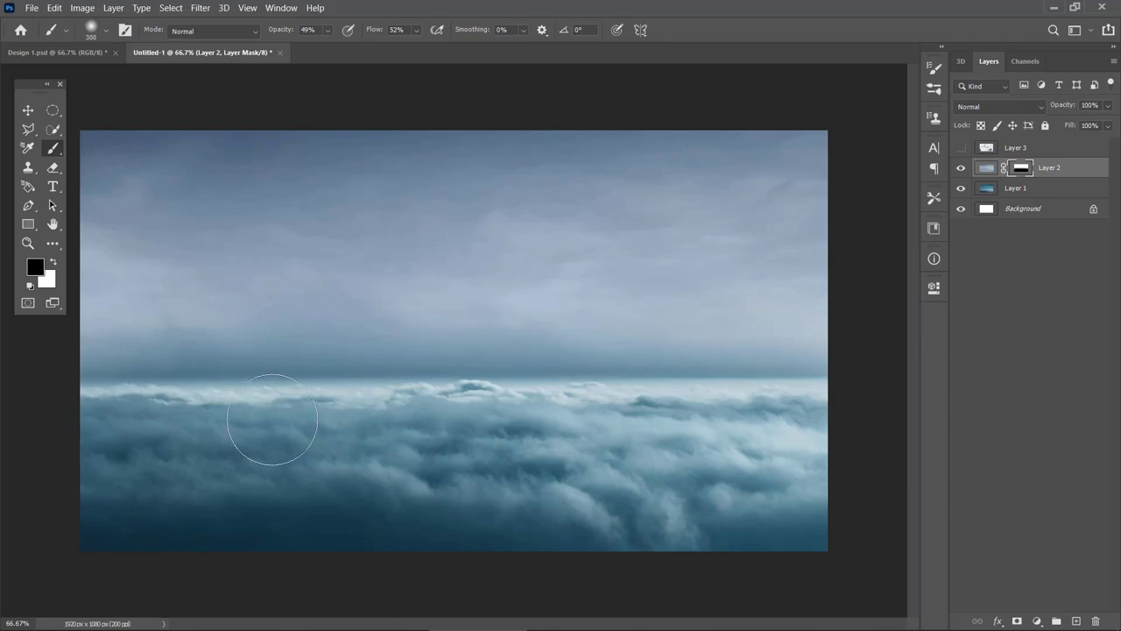
key("bracketright")
key("v")
- Darken the scene with a Curves adjustment above Layer 2, lowering white output to 178 and the midtone point to input 138, output 85
left_click(1037, 620)
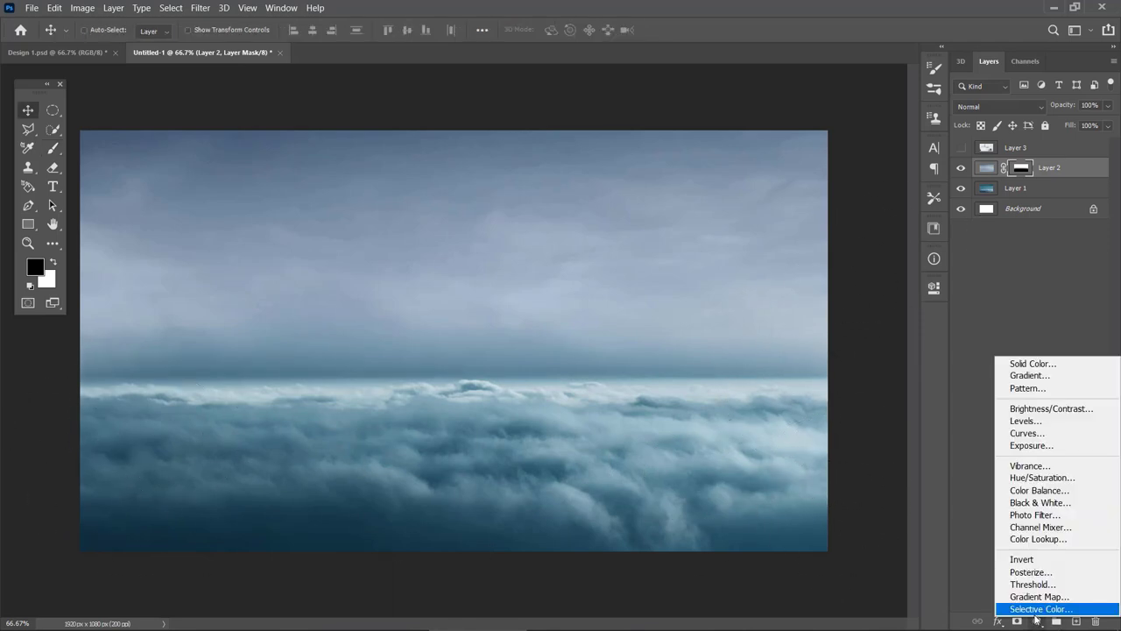
left_click(1034, 436)
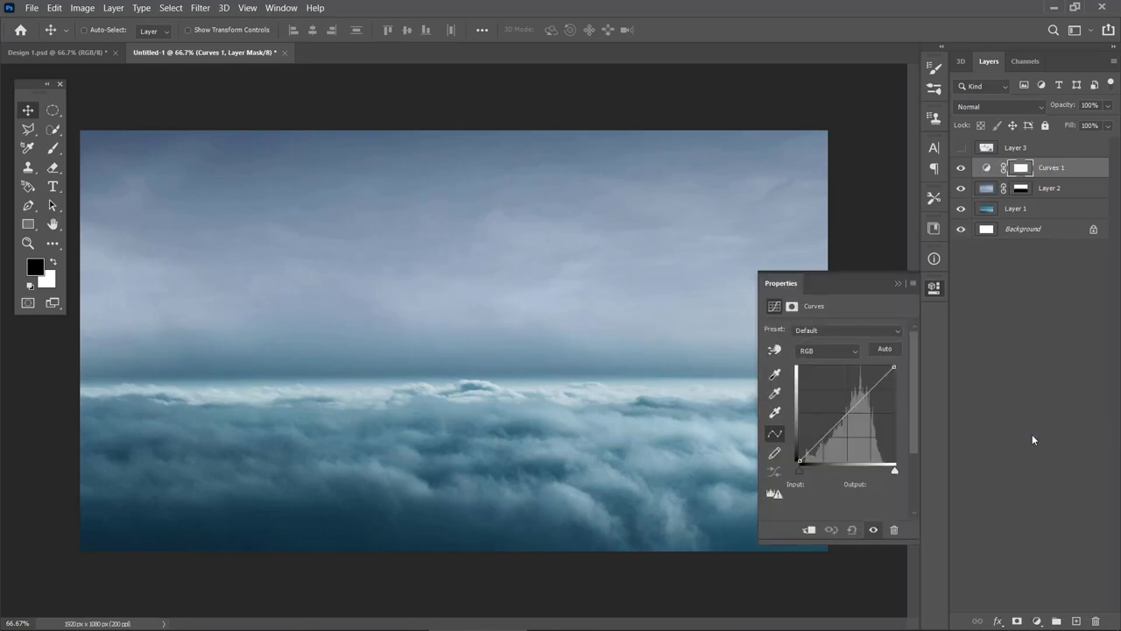
left_click_drag(894, 366, 893, 393)
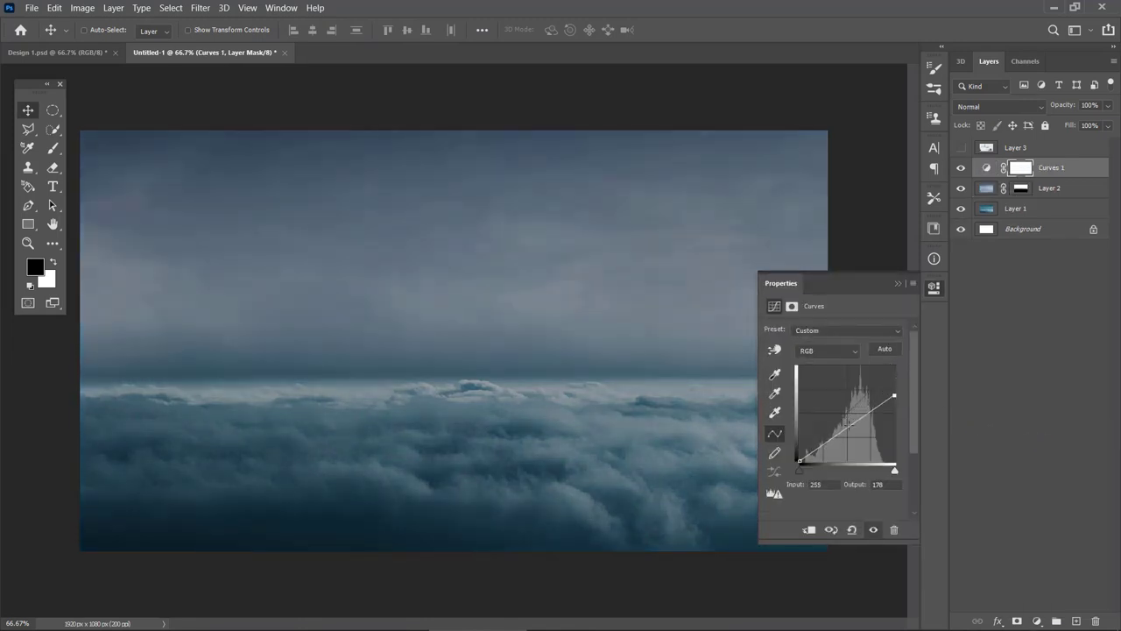
left_click_drag(849, 429, 851, 431)
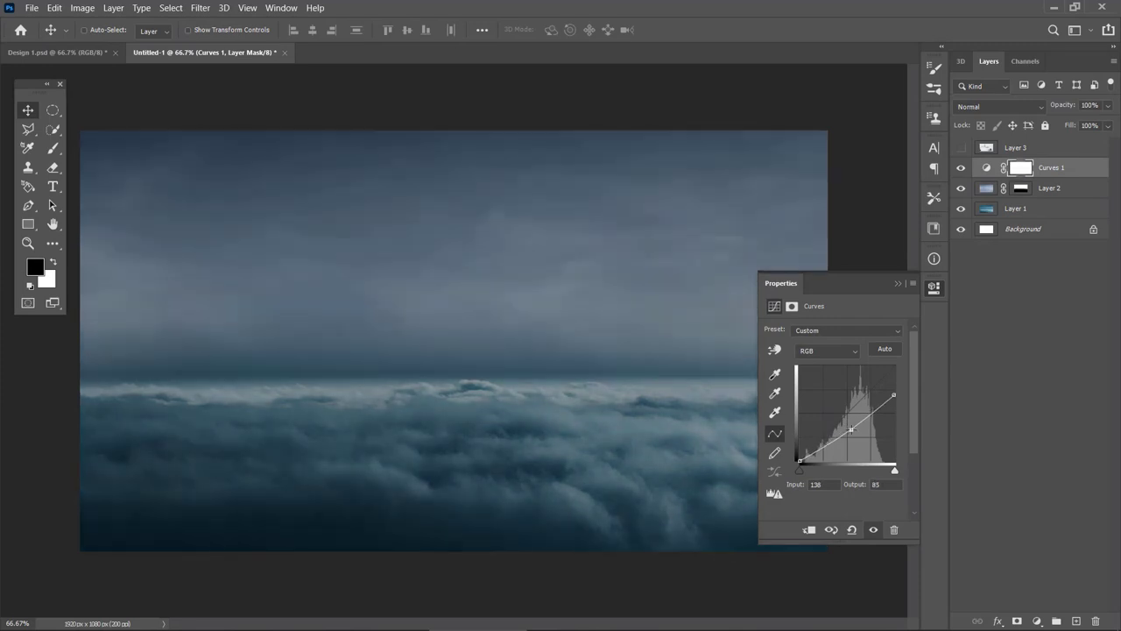
left_click(934, 289)
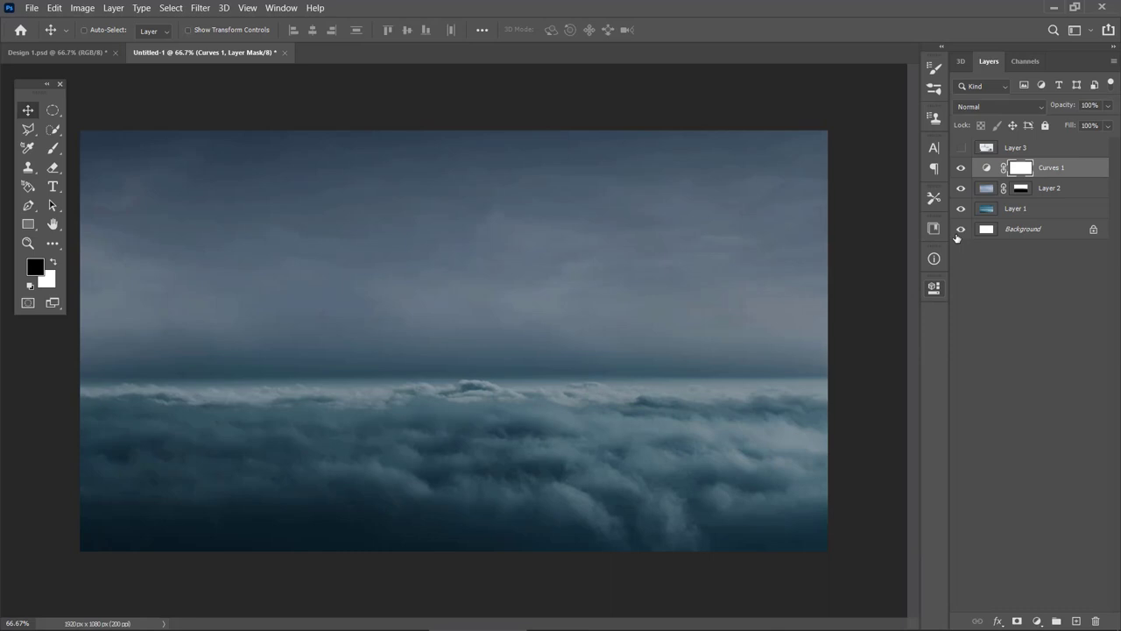
- Show Layer 3, shrink the foggy city photo to fit inside the canvas, and move it toward the centre
left_click(962, 147)
left_click(1018, 145)
key("ctrl+t")
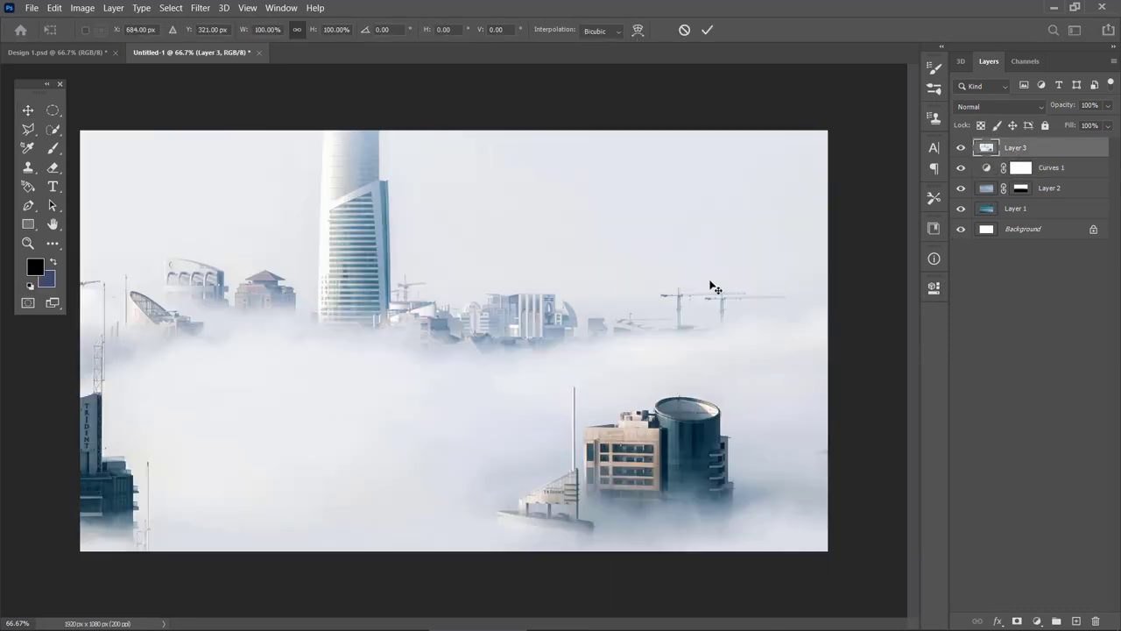
key("ctrl+minus")
key("ctrl+minus")
key("ctrl+minus")
key("ctrl+minus")
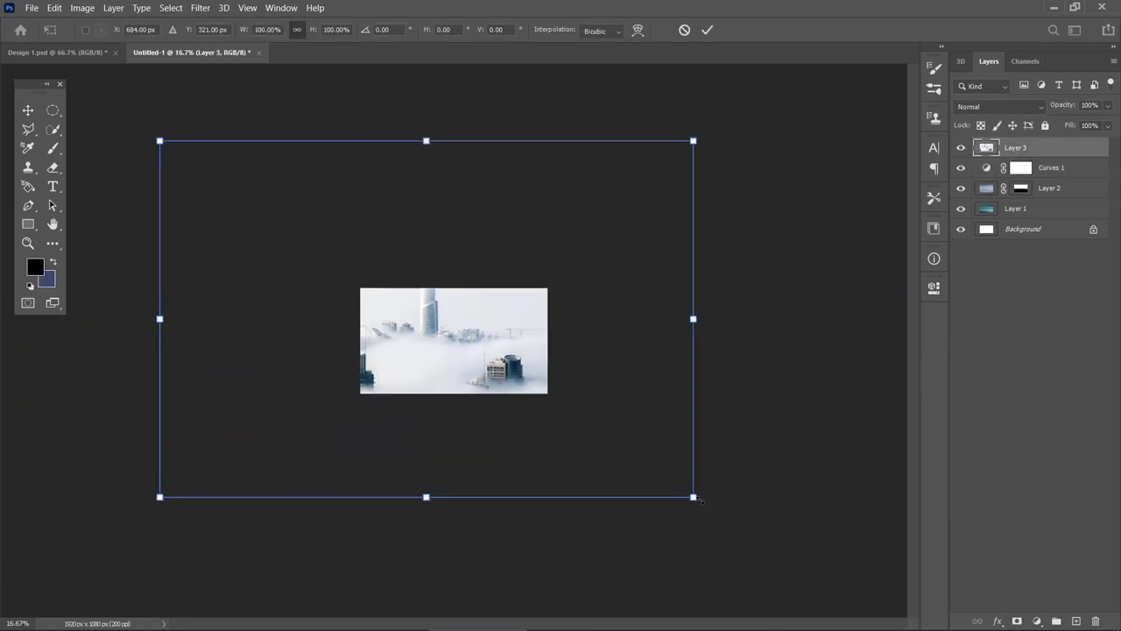
left_click_drag(694, 498, 493, 366)
left_click_drag(445, 329, 537, 364)
- Refine the city photo's size to about 60% of the canvas width and place it slightly right of centre over the horizon
key("ctrl+plus")
key("ctrl+plus")
key("ctrl+plus")
left_click_drag(614, 233, 594, 247)
left_click_drag(545, 312, 545, 322)
left_click_drag(591, 260, 624, 229)
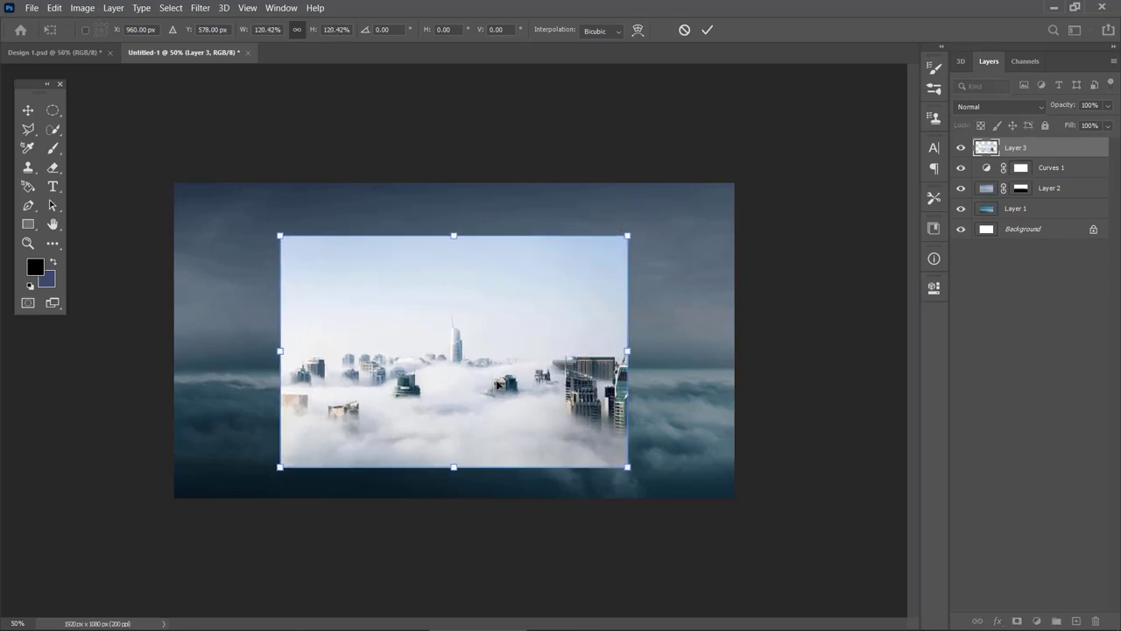
left_click_drag(496, 382, 513, 381)
key("Return")
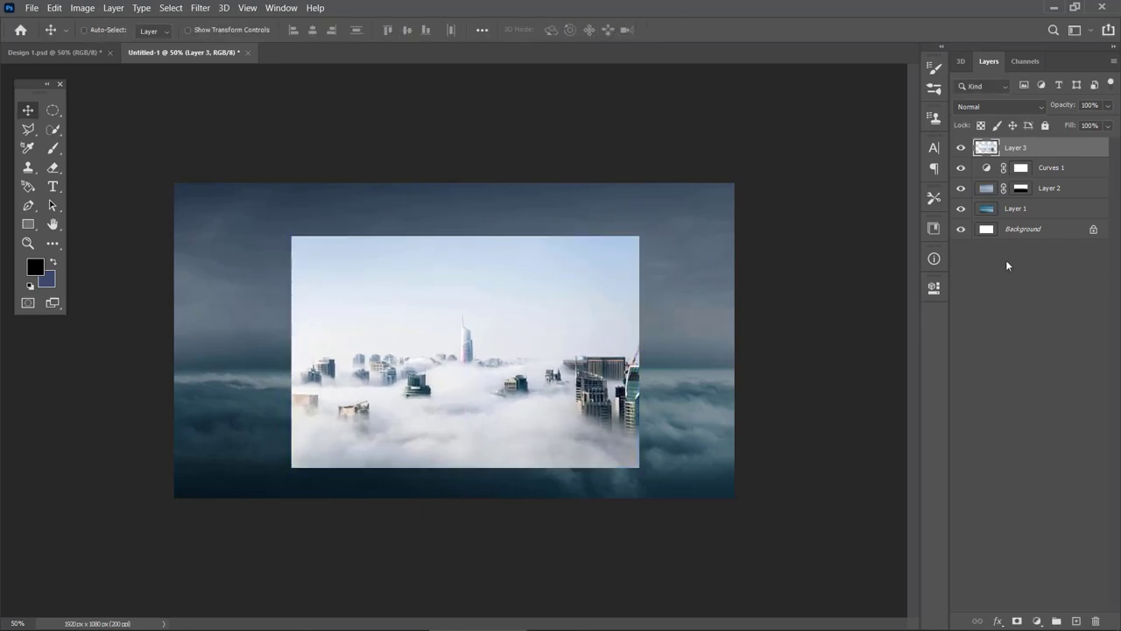
- Add a layer mask to Layer 3 and softly paint away the city photo's outer areas at 49% opacity
left_click(1018, 621)
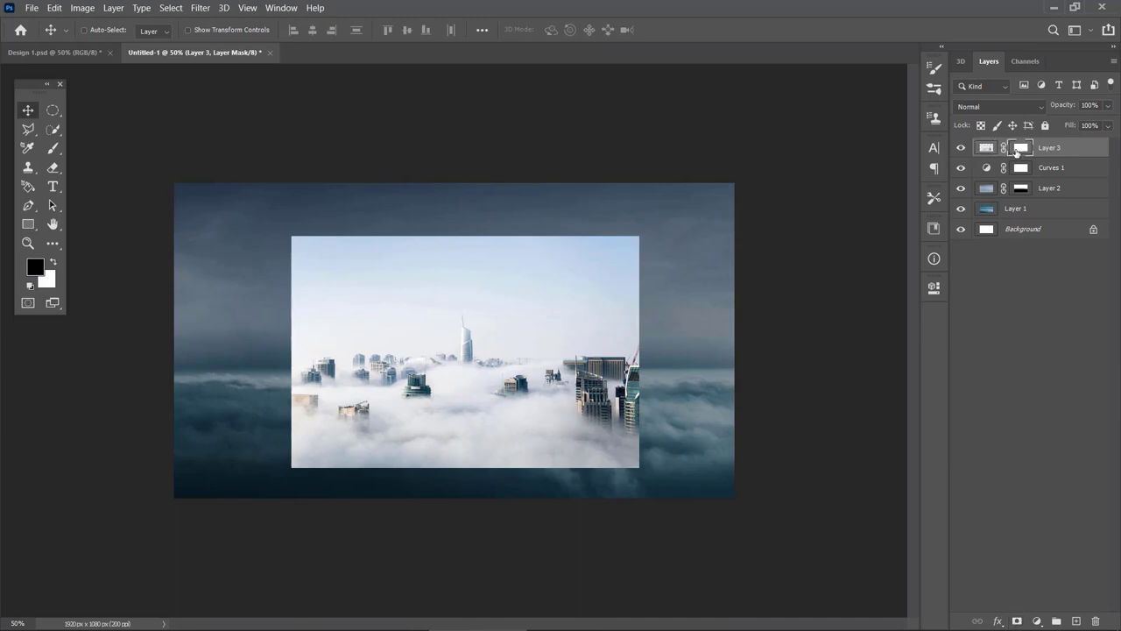
key("b")
mouse_move(638, 468)
left_mouse_down()
mouse_move(368, 463)
mouse_move(620, 465)
mouse_move(302, 438)
mouse_move(666, 447)
mouse_move(601, 427)
mouse_move(631, 242)
mouse_move(496, 257)
mouse_move(263, 313)
mouse_move(271, 250)
mouse_move(644, 252)
left_mouse_up()
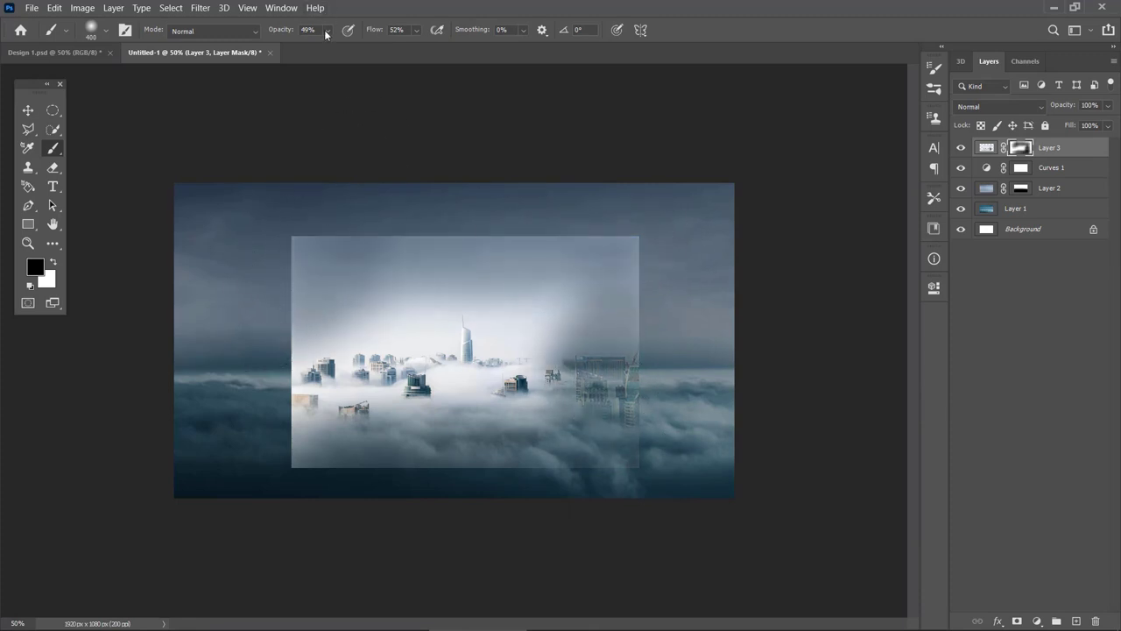
- Raise the brush to 67% opacity and 71% flow, and mask out more of the city photo's sky and lower fog
left_click(414, 31)
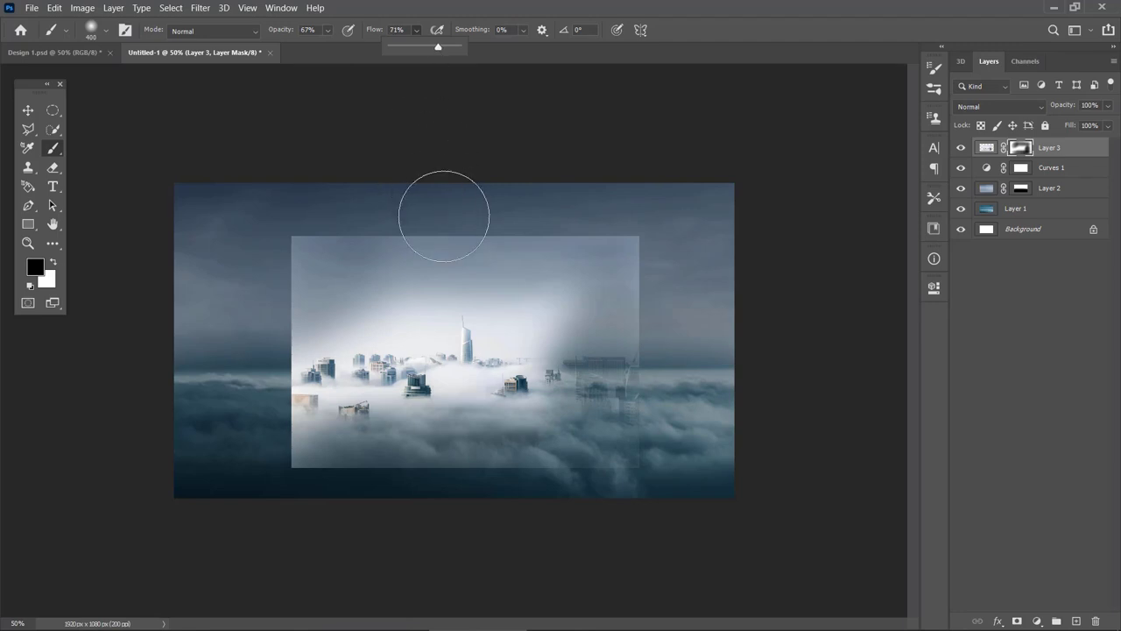
mouse_move(444, 217)
left_mouse_down()
mouse_move(336, 252)
mouse_move(506, 259)
mouse_move(476, 255)
mouse_move(550, 302)
mouse_move(519, 314)
left_mouse_up()
key("[")
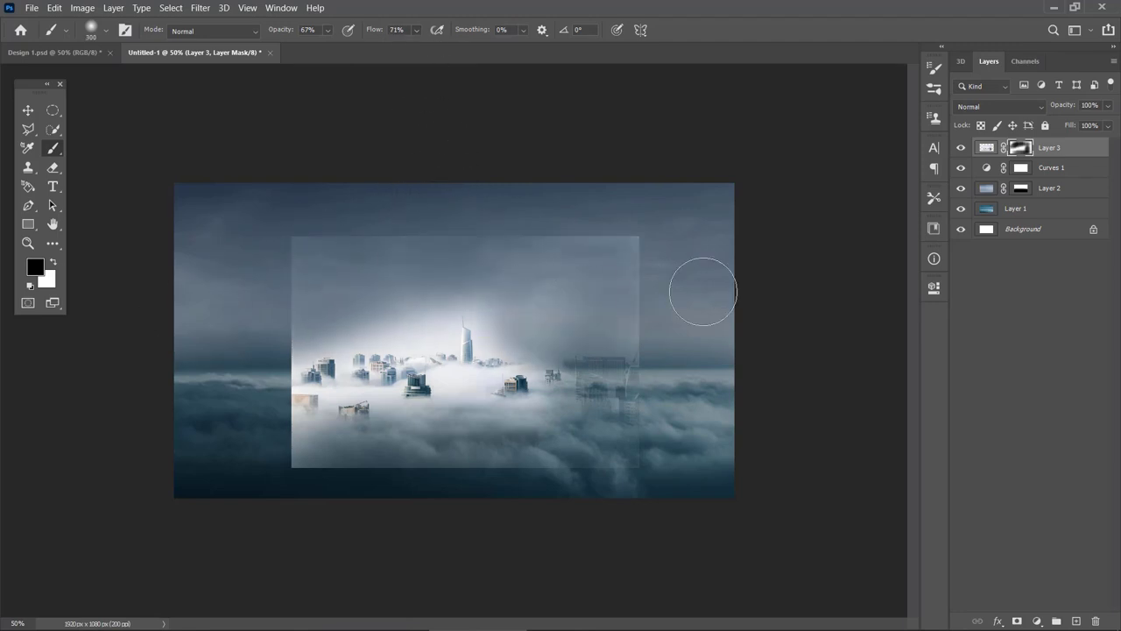
key("bracketright")
mouse_move(678, 253)
left_mouse_down()
mouse_move(526, 243)
mouse_move(271, 263)
mouse_move(304, 284)
mouse_move(269, 304)
mouse_move(234, 371)
mouse_move(325, 459)
mouse_move(421, 468)
mouse_move(273, 453)
left_mouse_up()
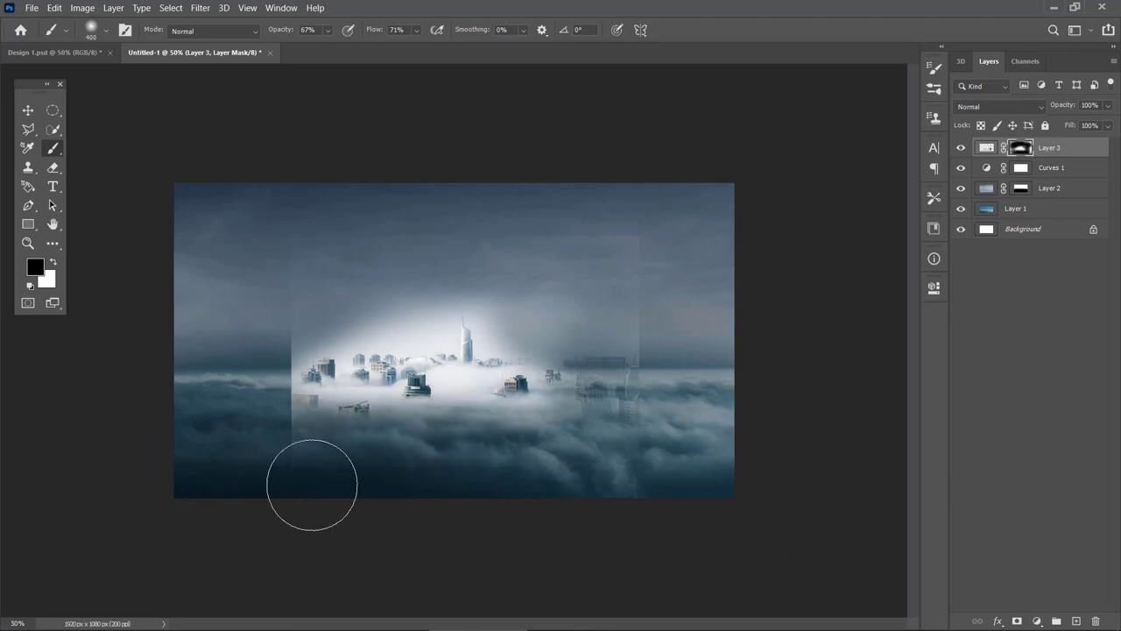
left_click_drag(311, 484, 670, 477)
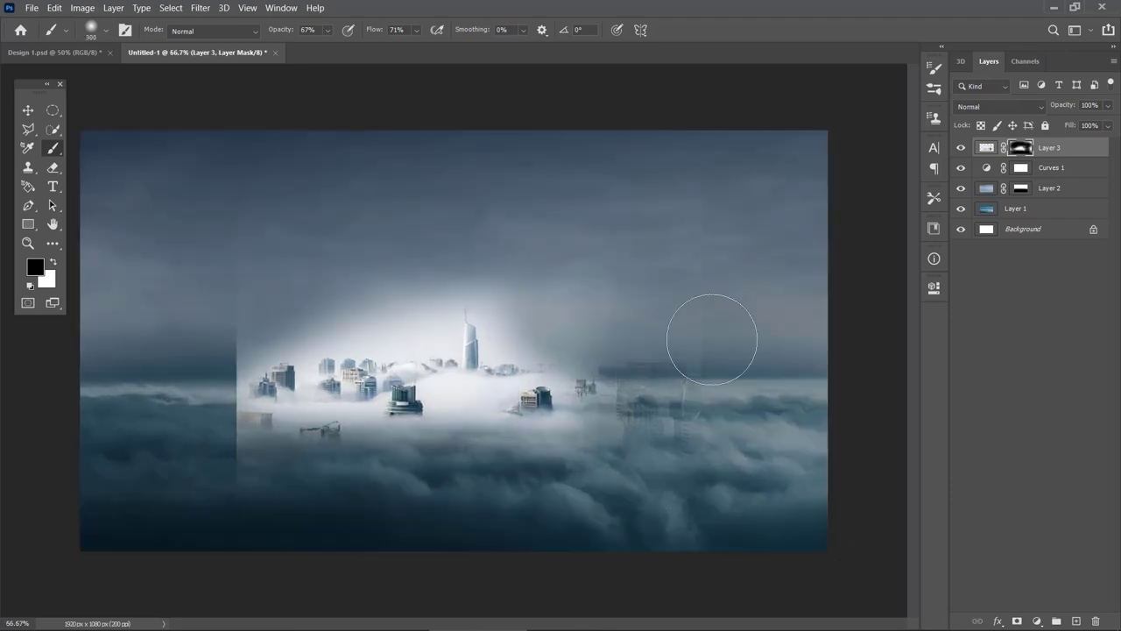
- Mask away the remaining hard side edges and outer buildings of the city photo with a larger soft brush
key("]")
mouse_move(717, 402)
left_mouse_down()
mouse_move(685, 348)
mouse_move(655, 381)
mouse_move(679, 431)
left_mouse_up()
left_click_drag(507, 262, 390, 225)
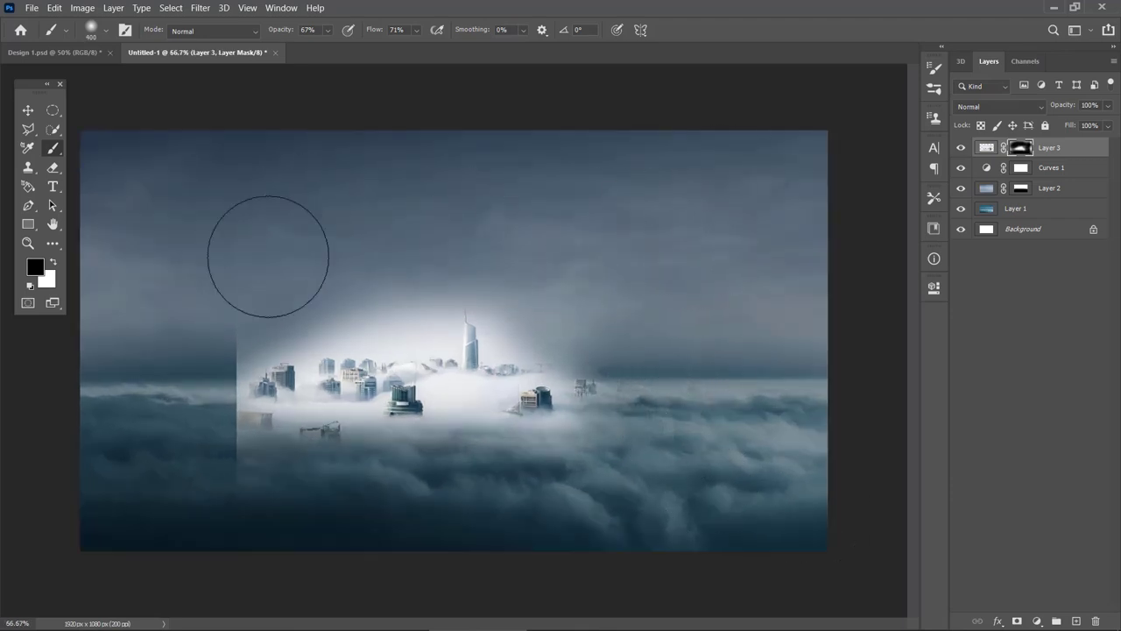
mouse_move(268, 251)
left_mouse_down()
mouse_move(202, 334)
mouse_move(220, 450)
left_mouse_up()
key("bracketright")
key("bracketright")
left_click_drag(215, 358, 210, 446)
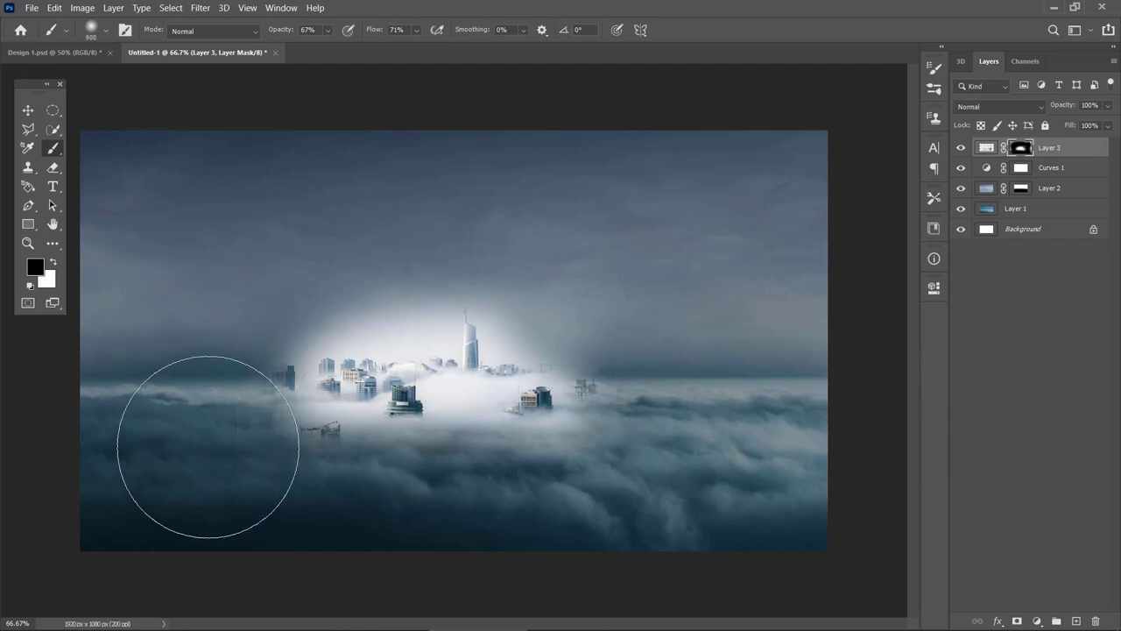
key("bracketleft")
key("bracketleft")
key("bracketleft")
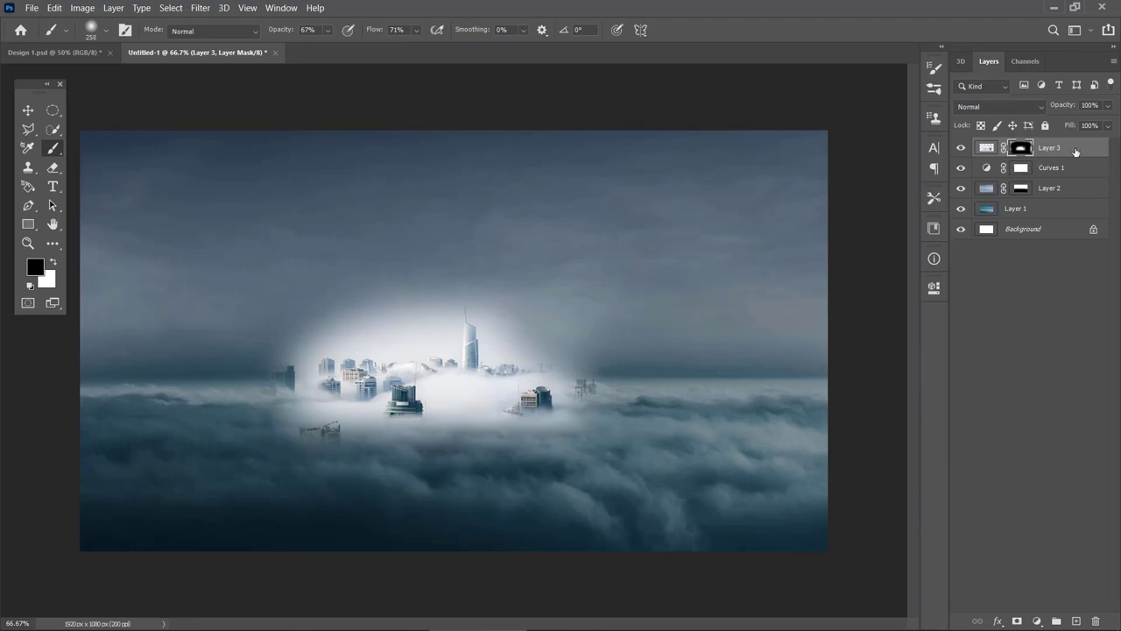
- Add a Curves adjustment clipped to Layer 3 and darken the city by lowering its highlight point to output 121 at input 251
left_click(1076, 151)
left_click(1038, 621)
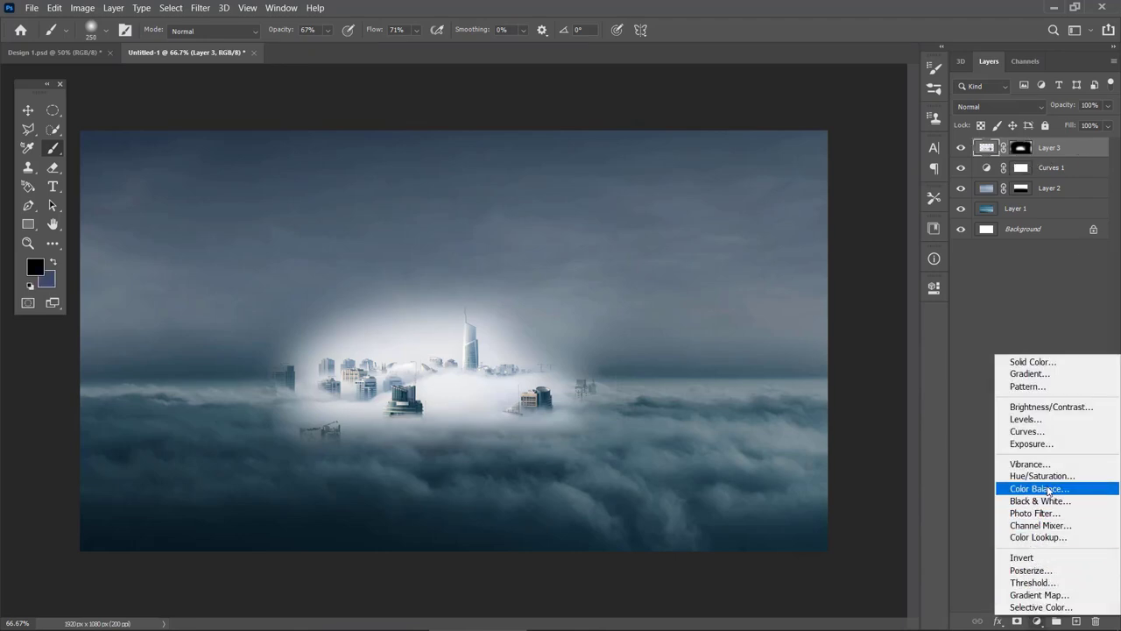
left_click(1049, 432)
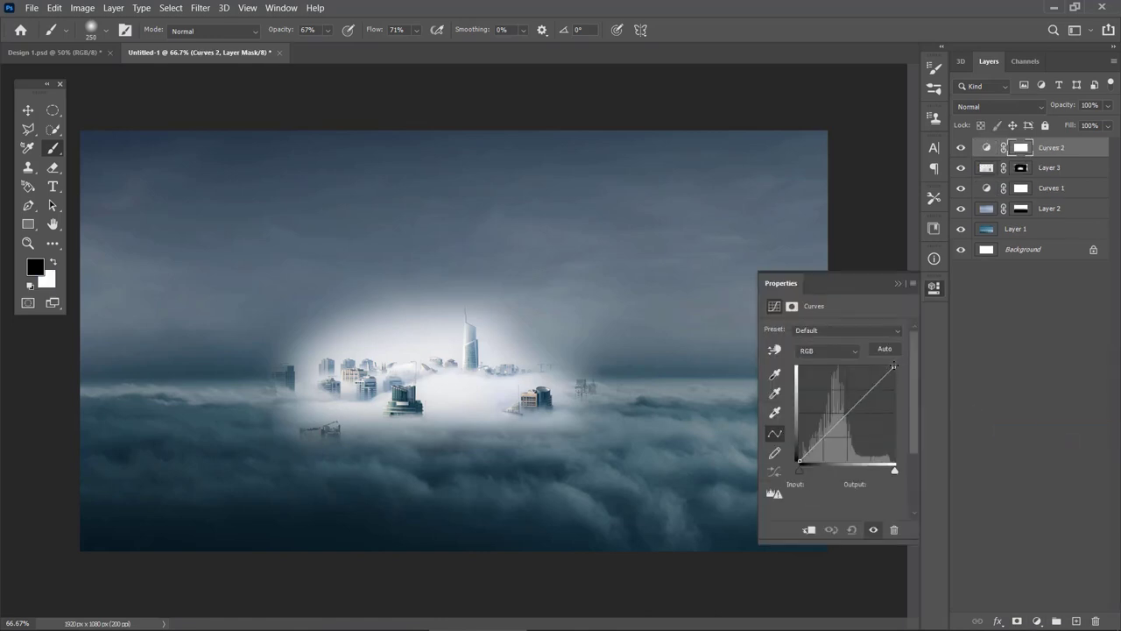
left_click_drag(894, 366, 892, 417)
left_click(810, 530)
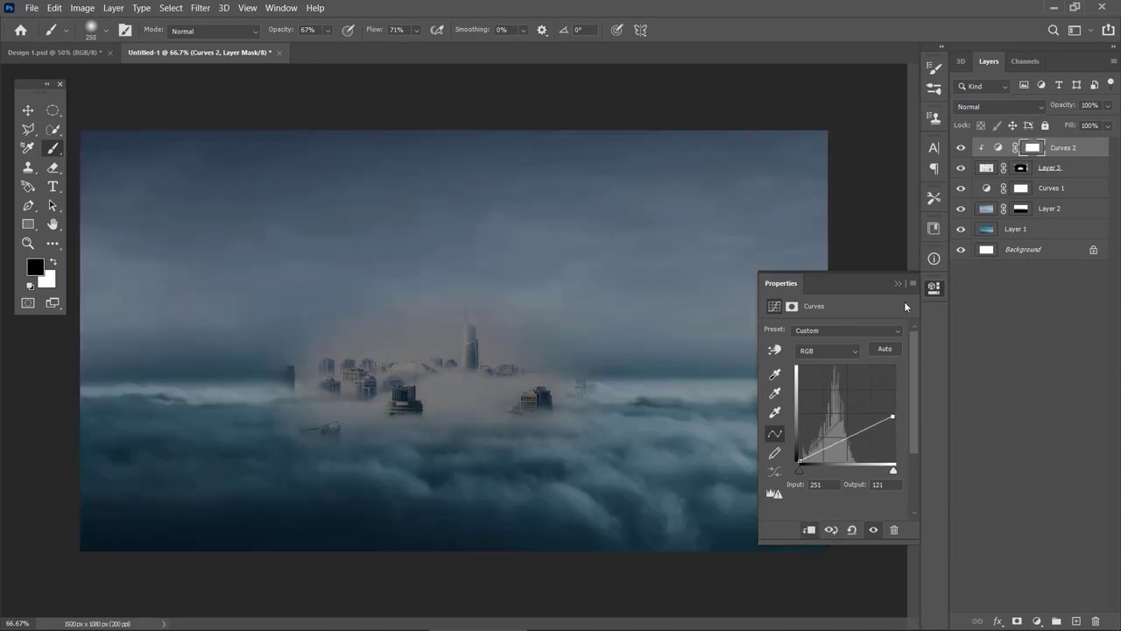
left_click(934, 288)
- Move Curves 1 and Layer 2 above the city's clipped Curves 2, and set the Curves 2 highlight output to 208
left_click_drag(1045, 190, 1049, 142)
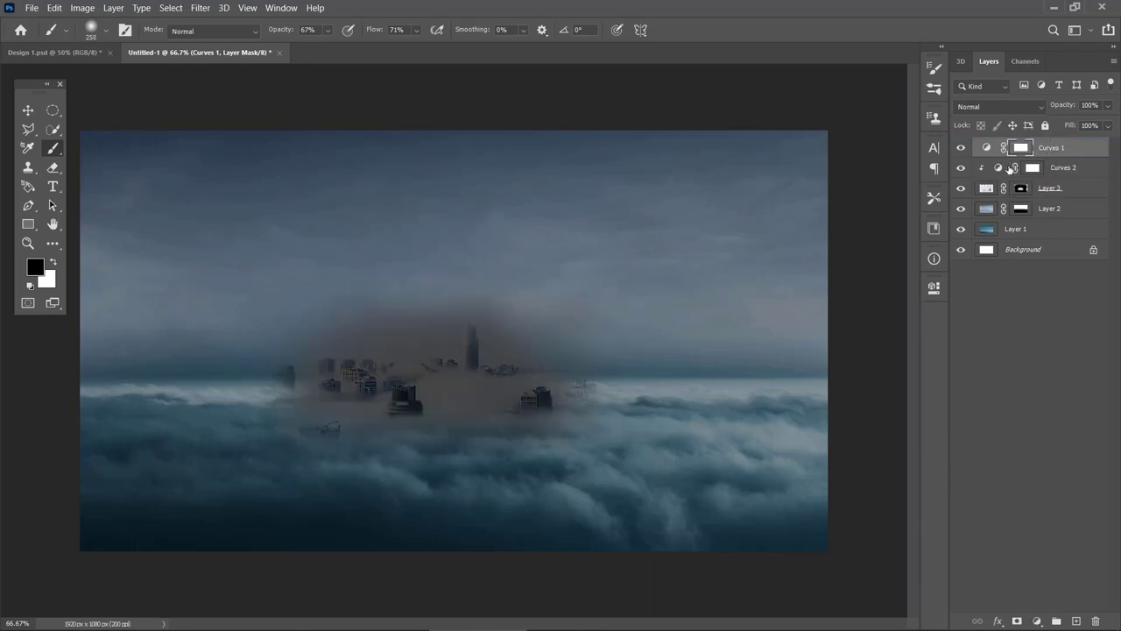
left_click_drag(1064, 217, 1056, 158)
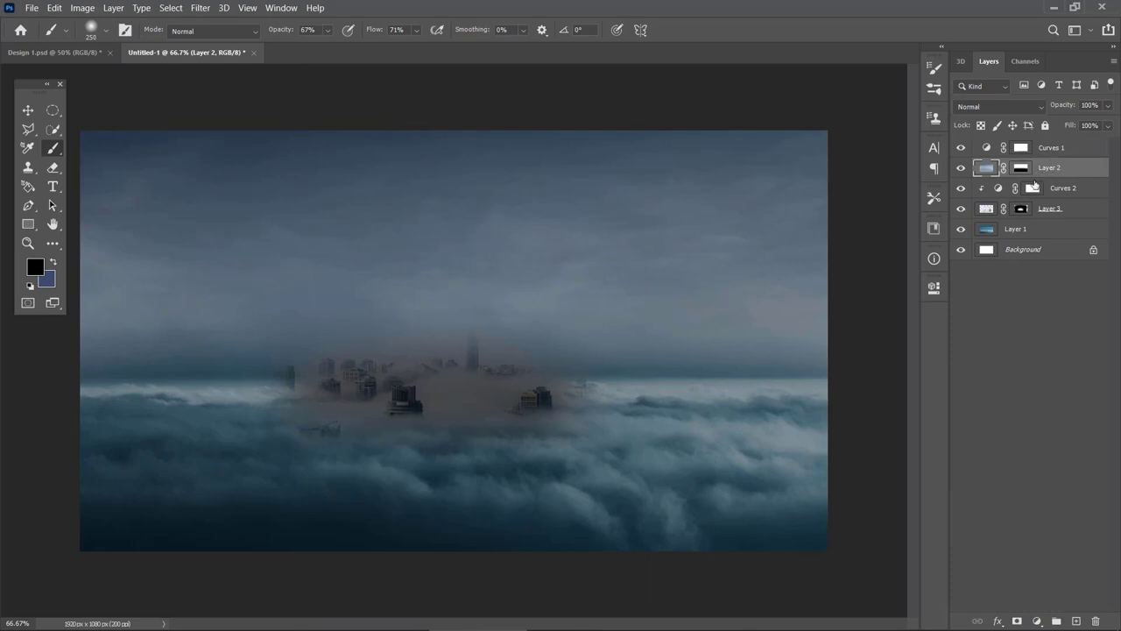
left_click(999, 188)
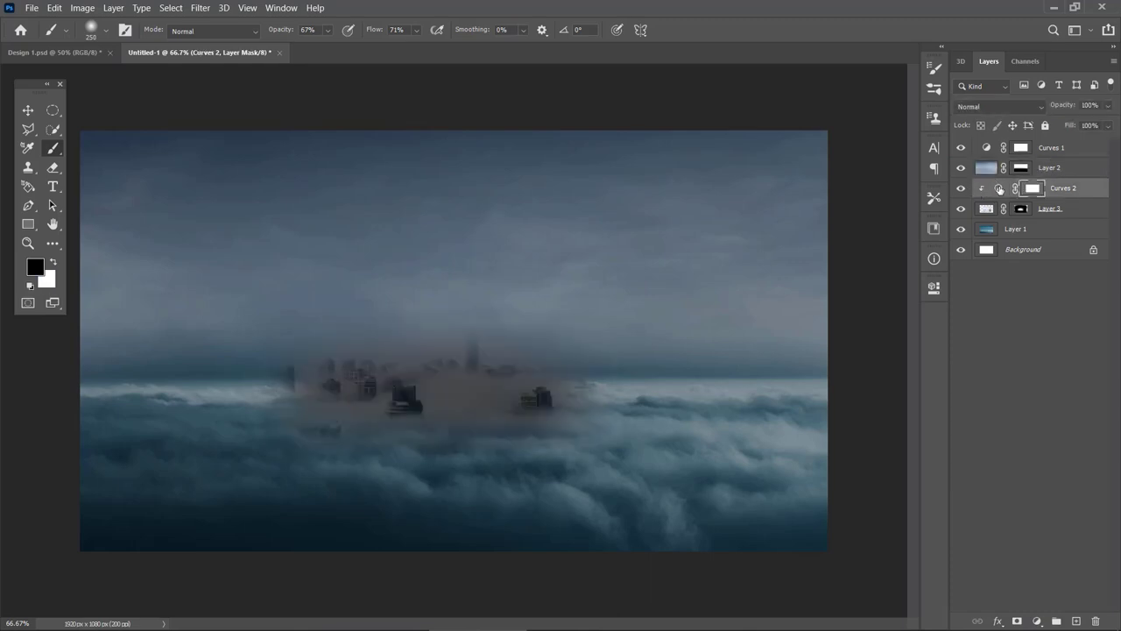
double_click(999, 188)
left_click_drag(892, 413, 905, 379)
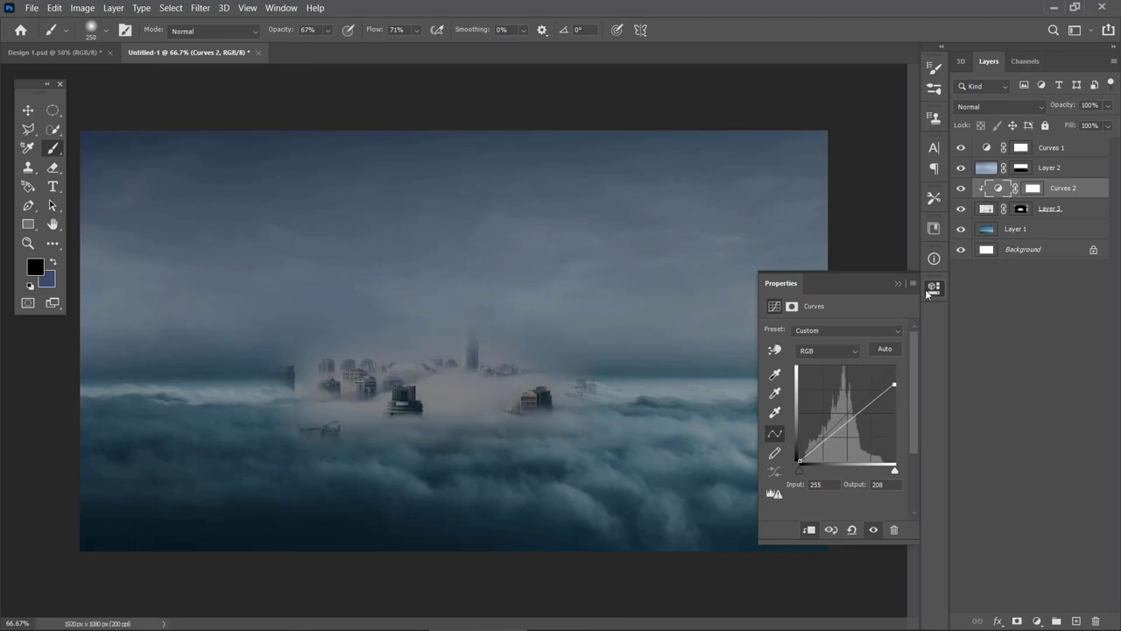
left_click(929, 292)
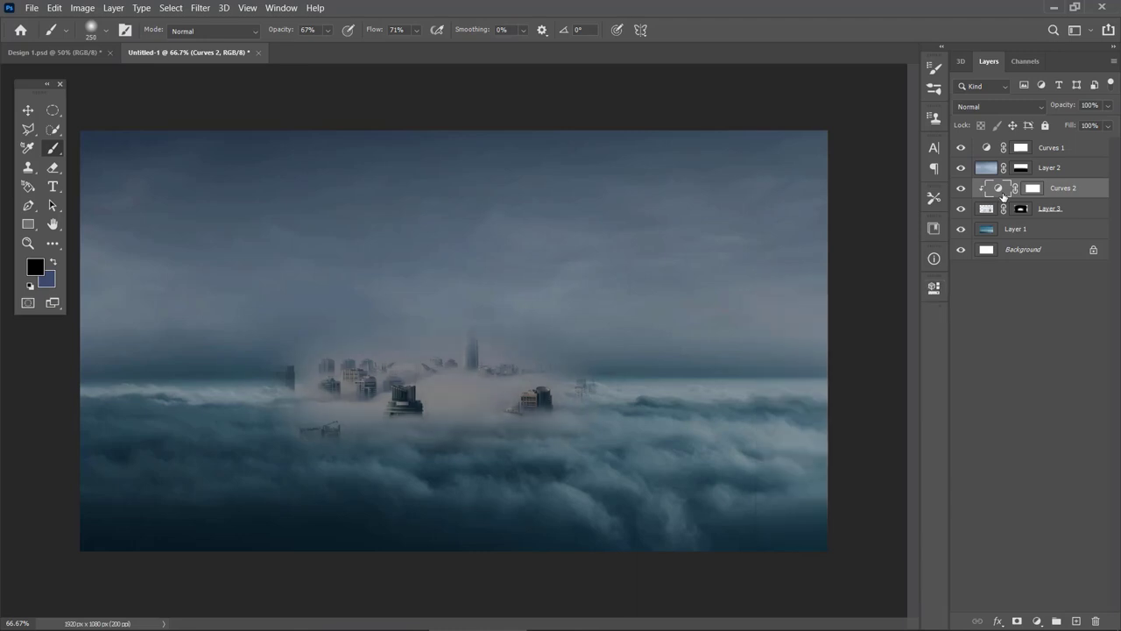
- Add a clipped Color Balance adjustment to the city with midtones Cyan/Red at -40 and Yellow/Blue at +15
left_click(1037, 621)
left_click(1037, 493)
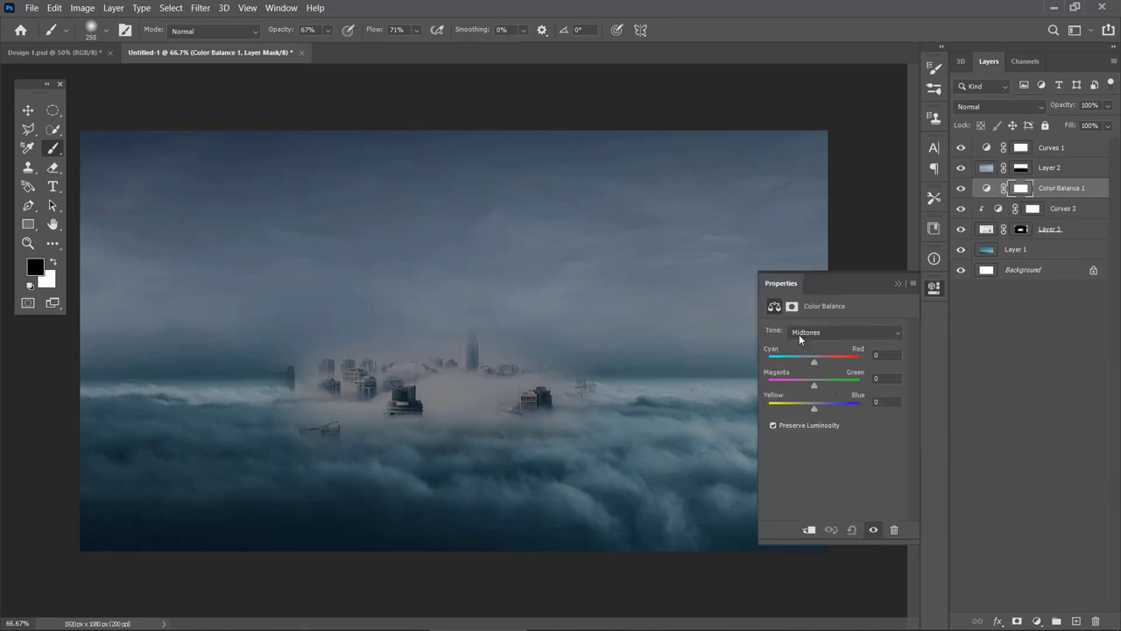
left_click_drag(814, 361, 796, 363)
left_click(814, 529)
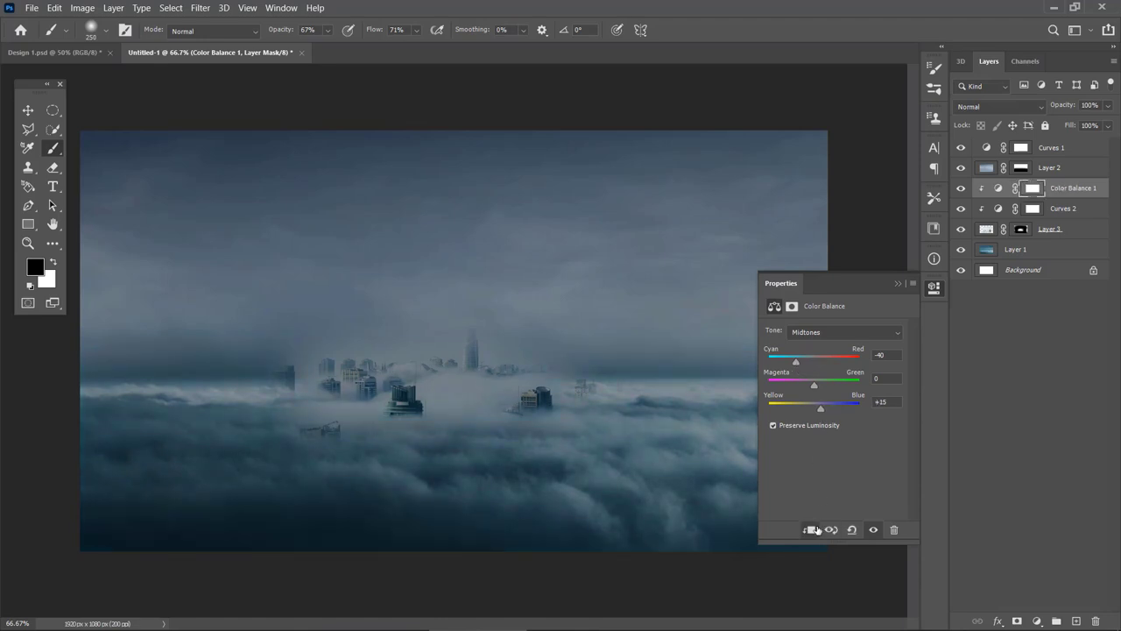
- Add a clipped Hue/Saturation adjustment to the city and set its saturation to -43
left_click(1037, 617)
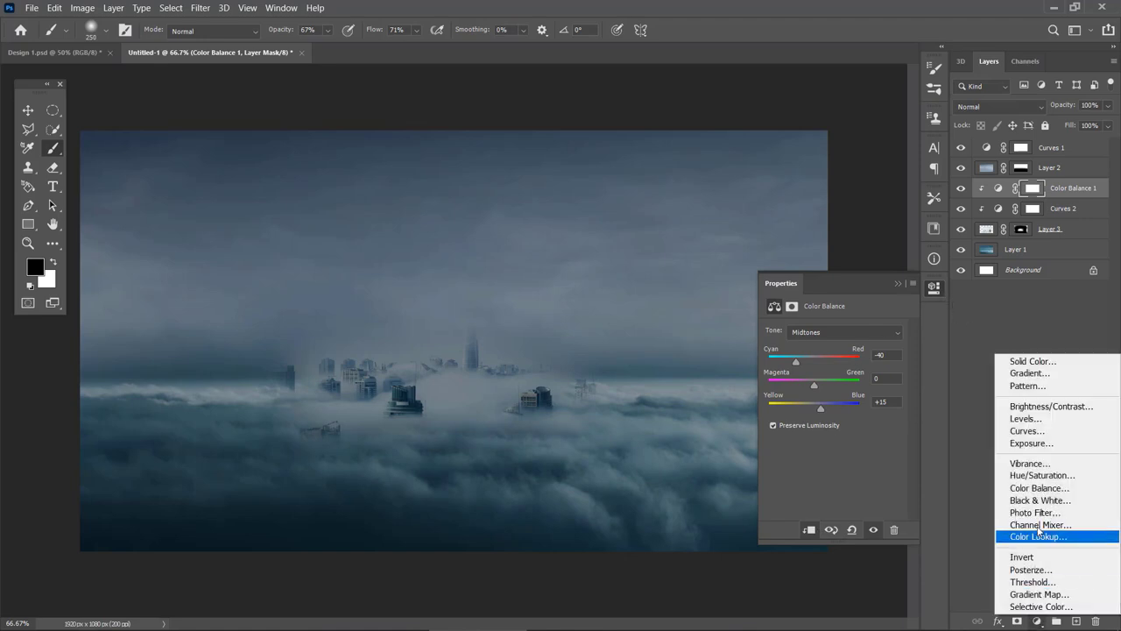
left_click(1025, 480)
left_click_drag(834, 413, 811, 414)
left_click(809, 528)
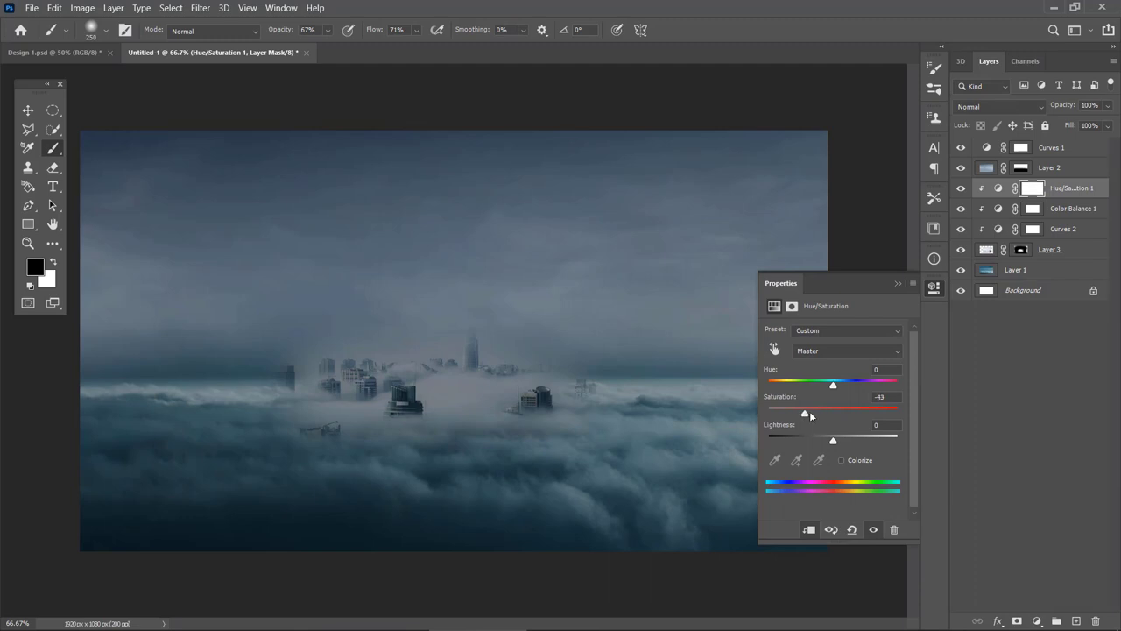
left_click(934, 289)
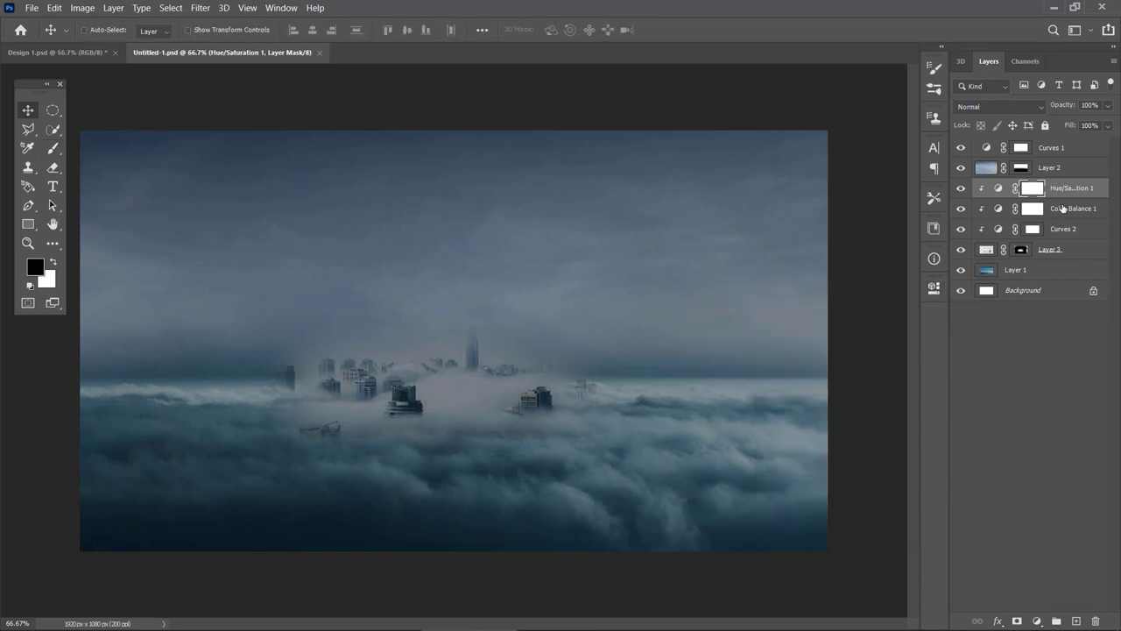
- Move Color Balance 1 above Hue/Saturation 1 and set the Curves 2 highlight output to 194
left_click_drag(1063, 209, 1071, 185)
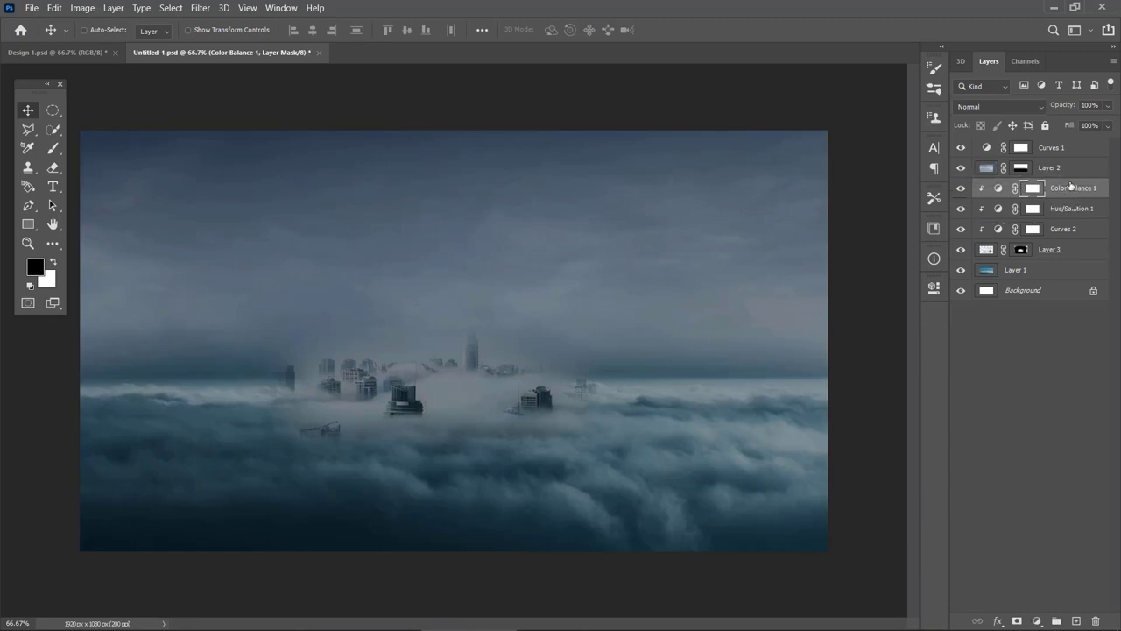
double_click(999, 230)
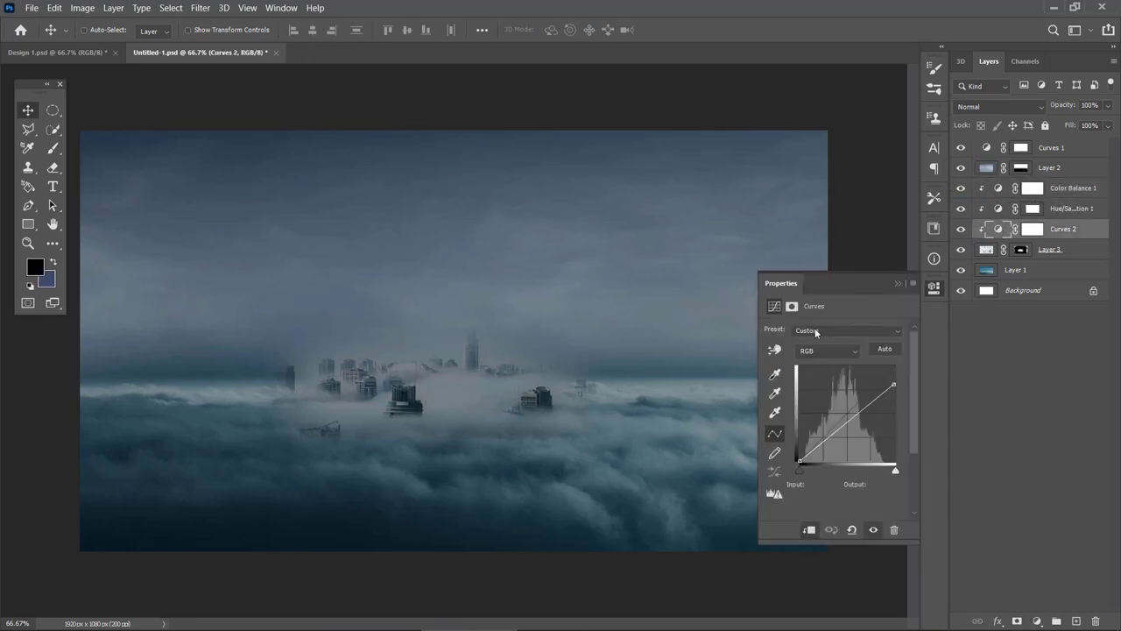
left_click_drag(896, 382, 900, 389)
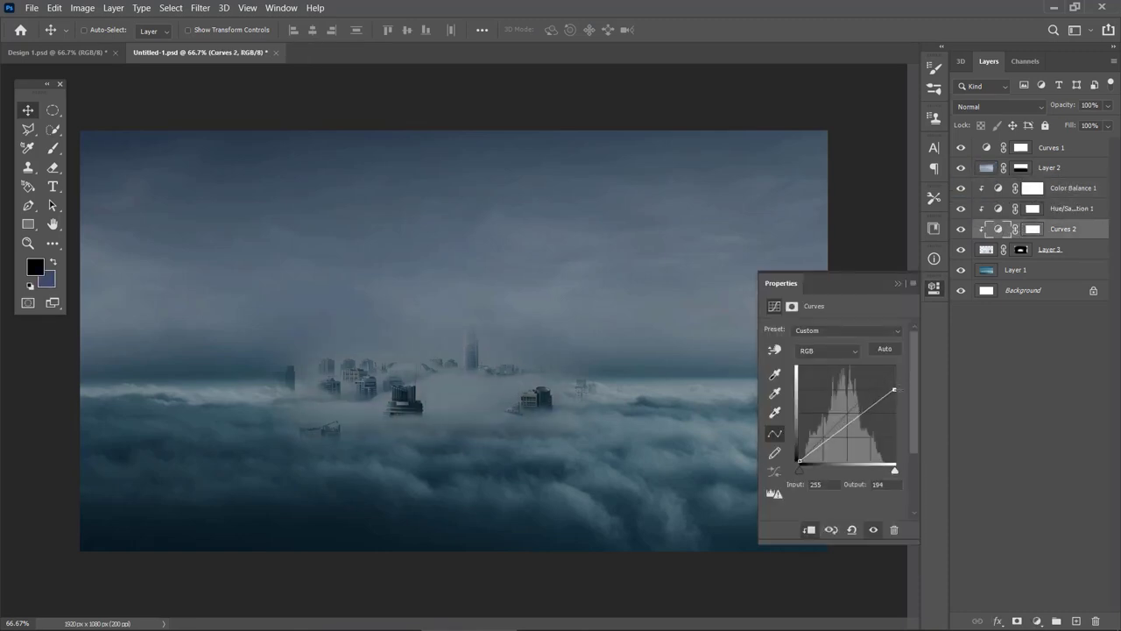
- Enlarge the city photo on Layer 3 slightly with Free Transform and nudge it a little left and up
left_click(990, 251)
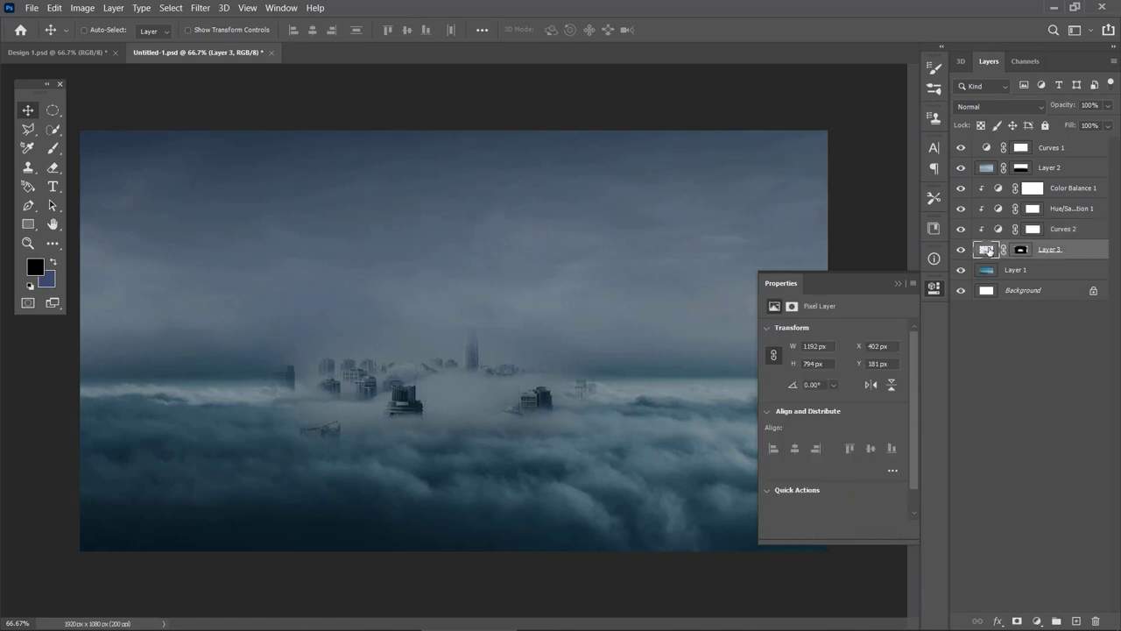
left_click(934, 286)
left_click(987, 250)
key("ctrl+t")
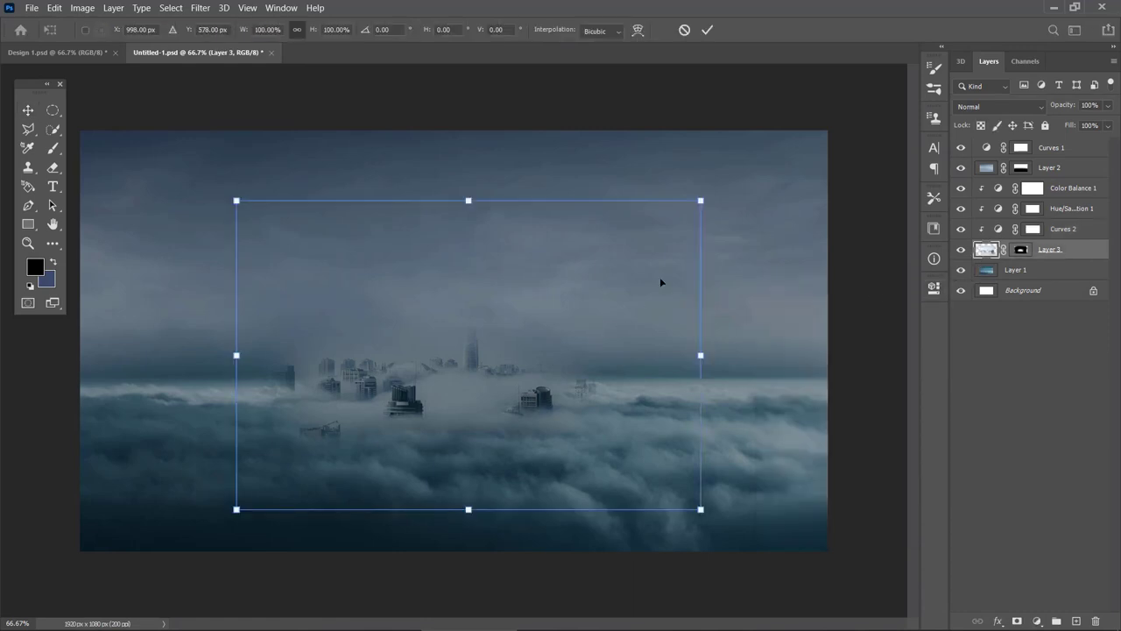
left_click_drag(701, 200, 734, 180)
left_click_drag(626, 391, 620, 389)
key("Return")
- Paint away the faint building at the city's far right end on the Layer 3 mask with a soft brush
left_click(1021, 251)
key("b")
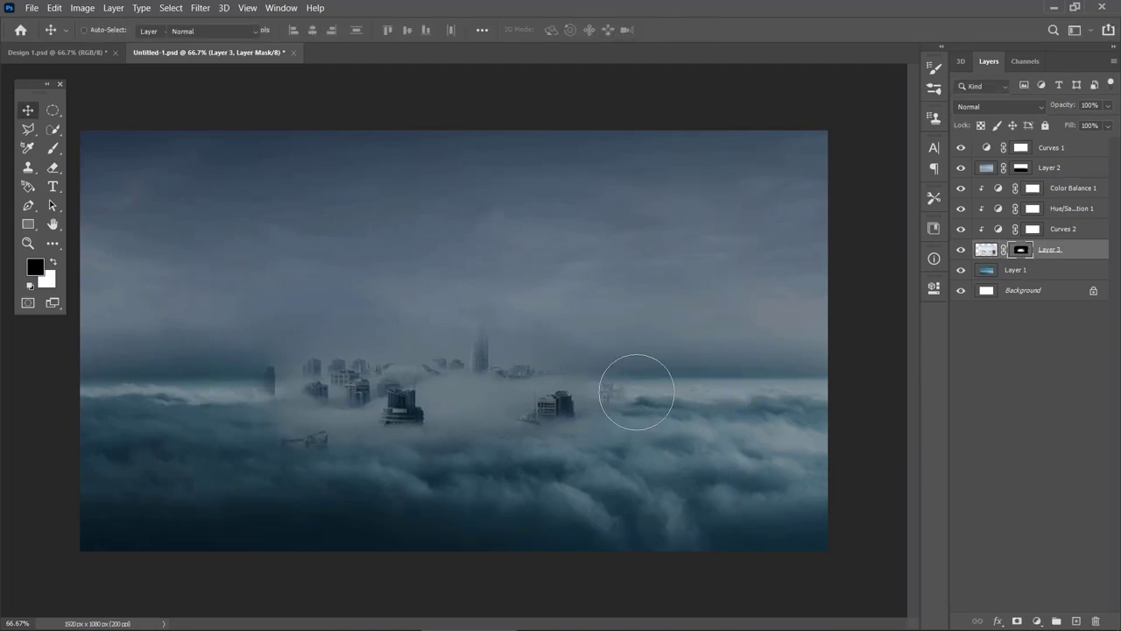
left_click(633, 394)
key("bracketleft")
key("bracketleft")
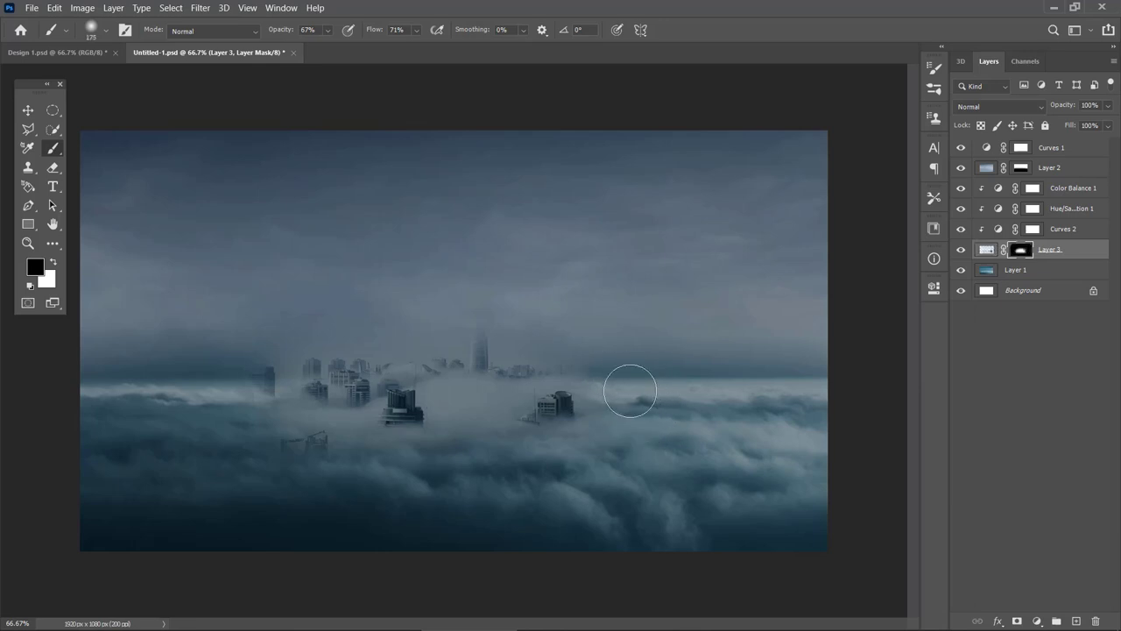
- Paint the area around the tall tower's top white on Layer 3's mask with a 90 px brush, and compare with the mask disabled
key("bracketleft")
key("bracketleft")
key("bracketleft")
key("bracketleft")
key("x")
mouse_move(484, 267)
left_mouse_down()
mouse_move(493, 317)
mouse_move(481, 336)
left_mouse_up()
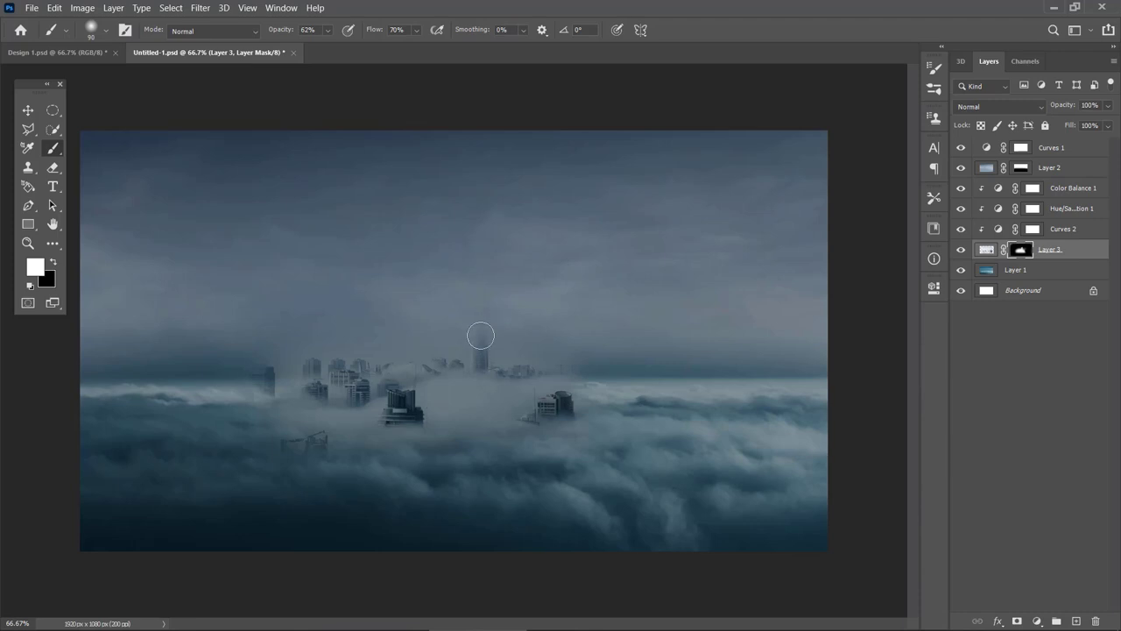
left_click(1022, 252, "shift")
left_click(1021, 252, "shift")
key("v")
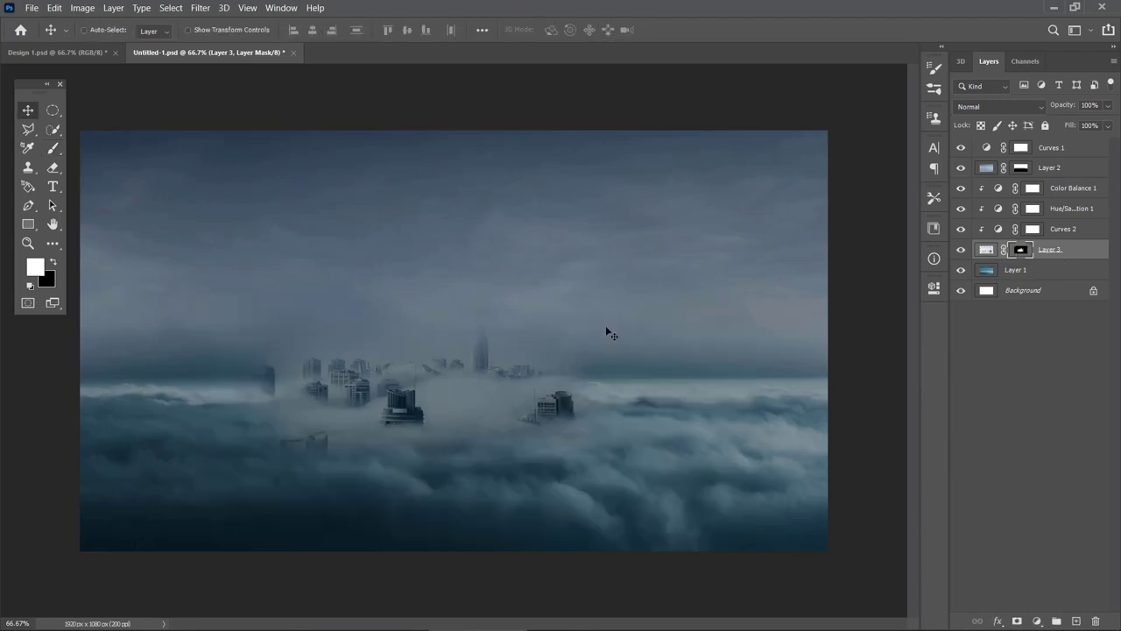
- Open 57_by_annerirestock_d10bihr.jpg and hiclipart.com (3).png from the Sky Traveler folder
key("ctrl+o")
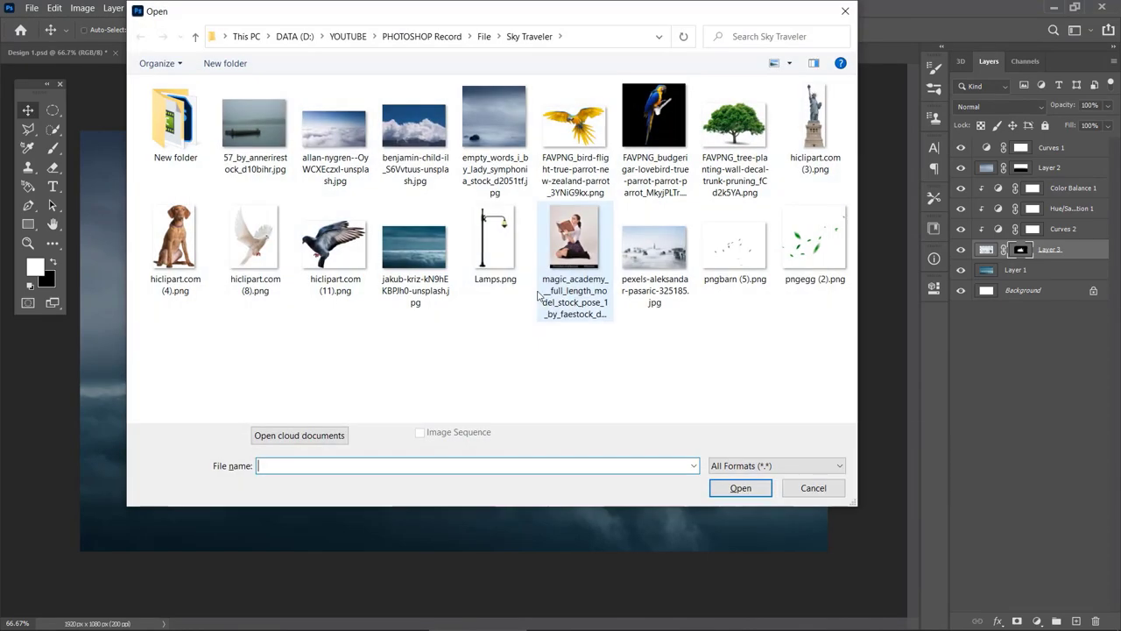
left_click(273, 117)
left_click(794, 128, "ctrl")
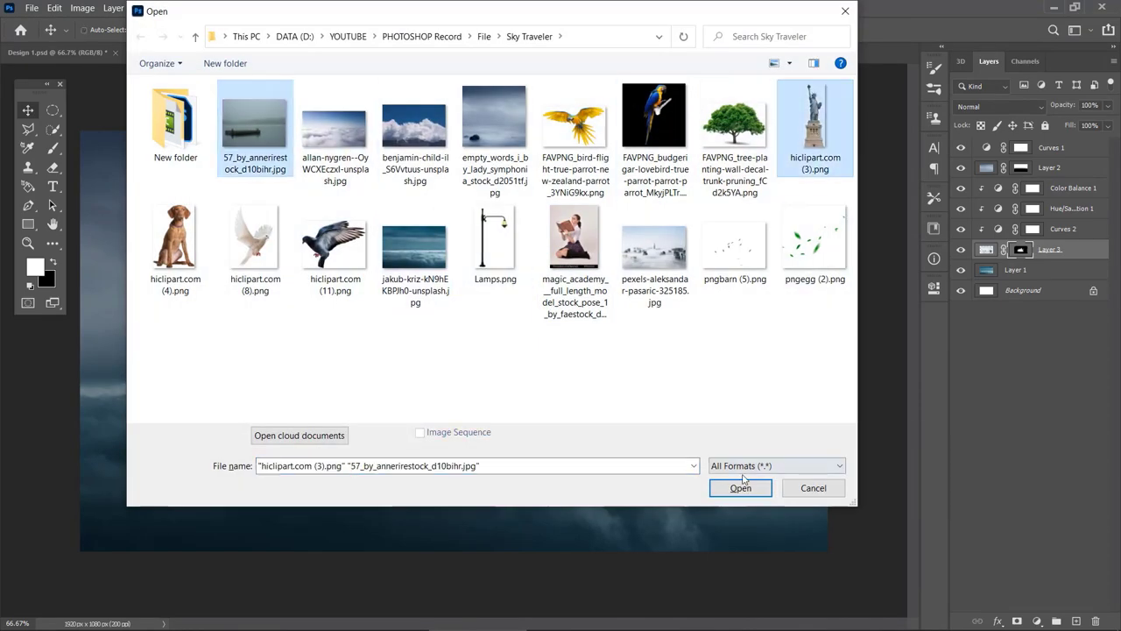
left_click(740, 488)
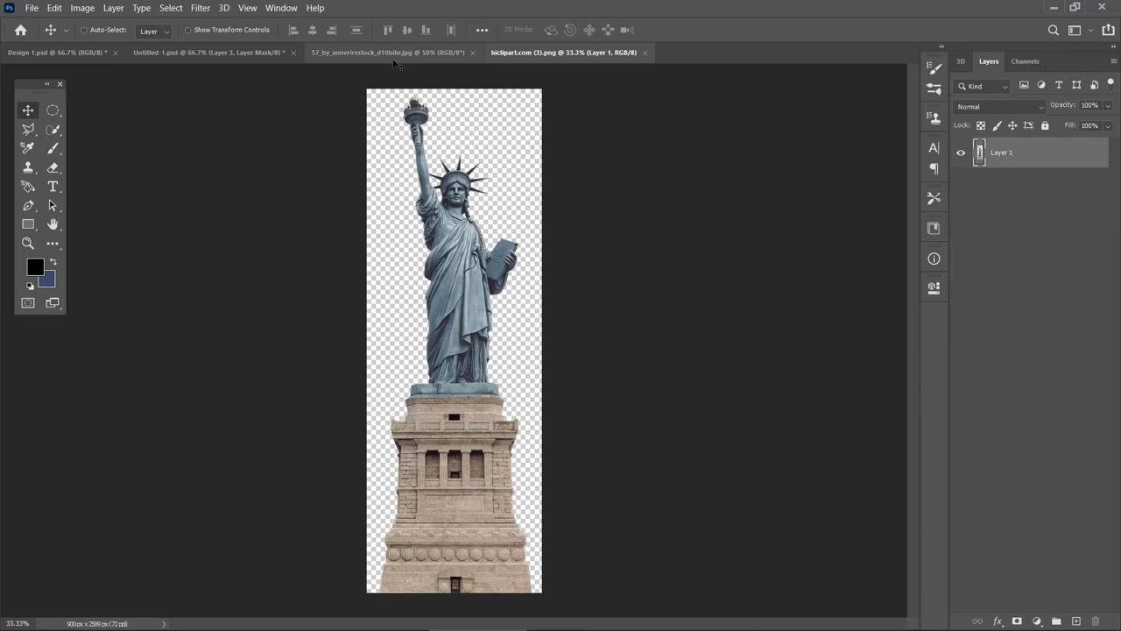
- Start a Polygonal Lasso selection in the dock photo, tracing the dock's left end from the waterline up to its top corner
left_click(393, 58)
key("l")
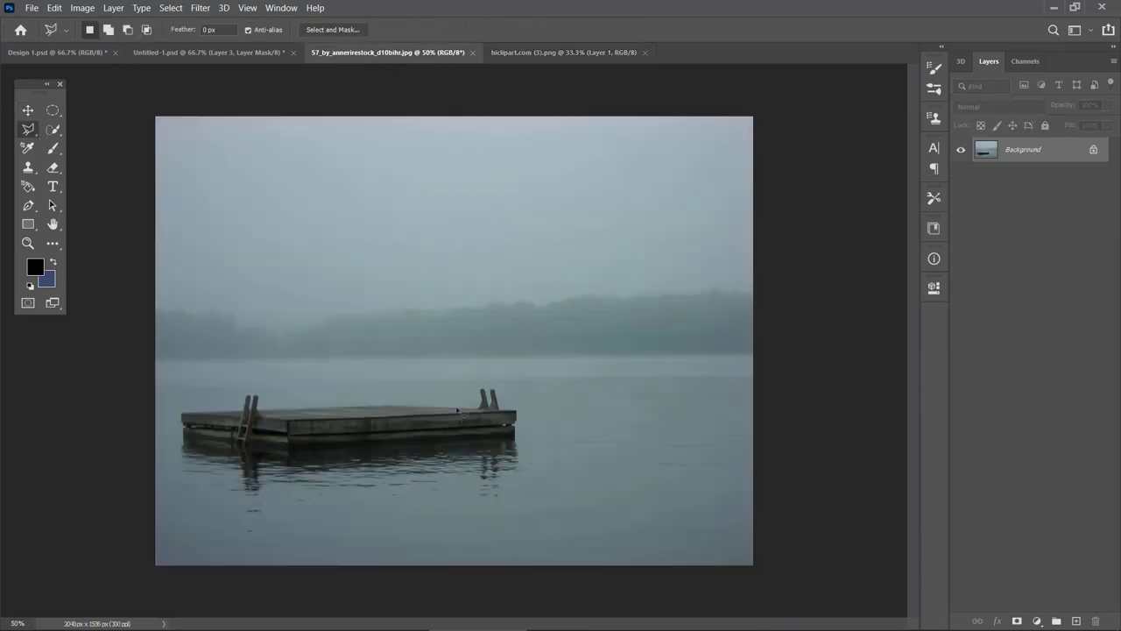
key("ctrl+plus")
left_click_drag(381, 436, 584, 393)
key("ctrl+plus")
key("ctrl+plus")
key("ctrl+plus")
left_click_drag(434, 398, 625, 347)
key("ctrl+plus")
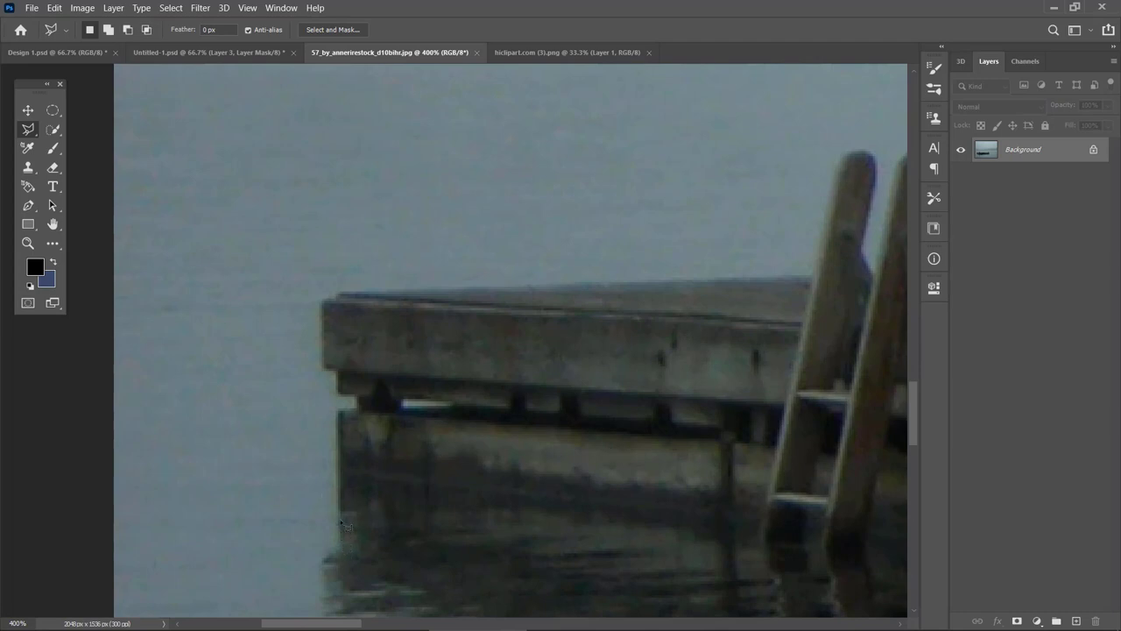
left_click(339, 550)
left_click(358, 412)
left_click(358, 395)
left_click(339, 395)
left_click(339, 371)
left_click(322, 370)
left_click(322, 302)
left_click(339, 293)
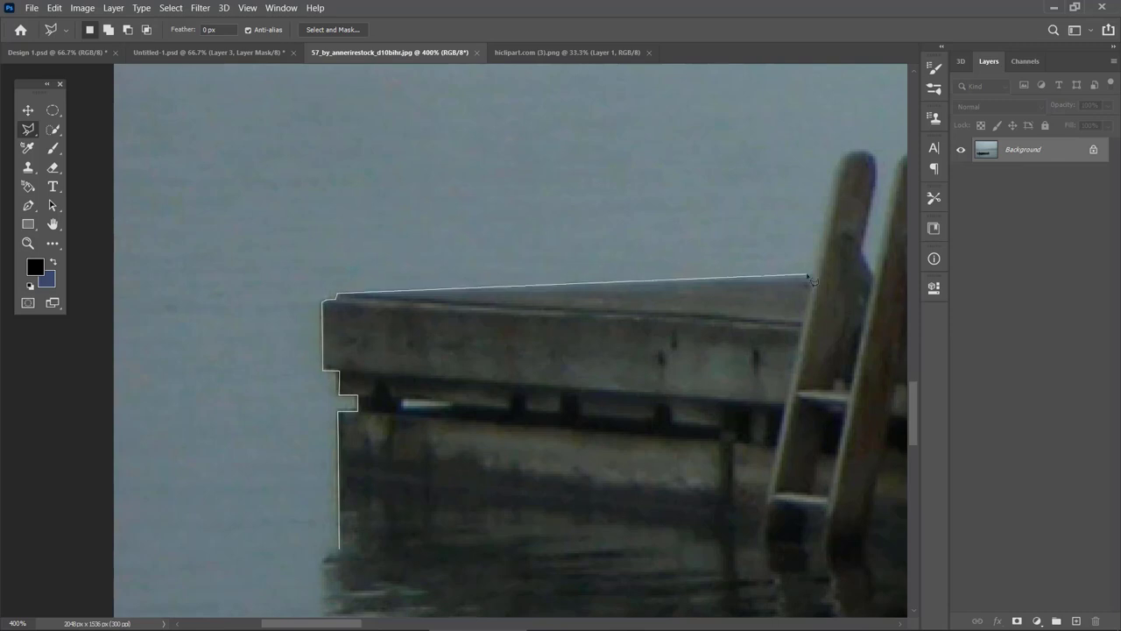
- Continue the lasso outline along the deck's back edge and around both posts of the left ladder
left_click(816, 272)
left_click_drag(873, 202, 682, 273)
left_click(674, 317)
left_click(682, 349)
left_click(708, 235)
left_click(727, 224)
left_click(746, 233)
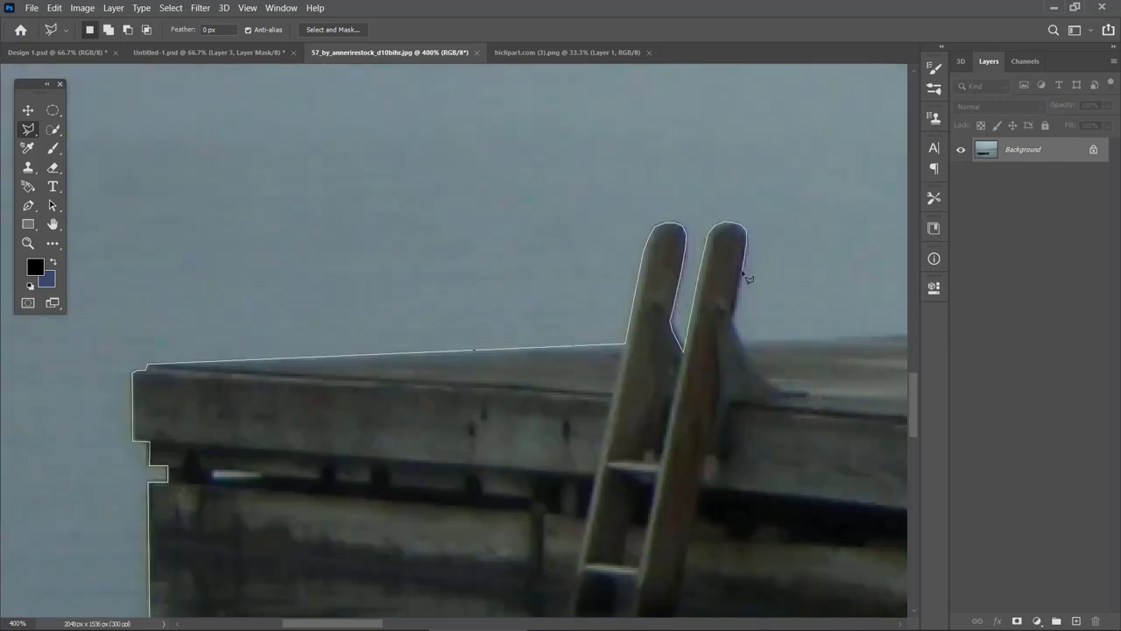
left_click(735, 320)
- Continue the lasso outline along the deck's far edge, around the right ladder posts and down the dock's right end
left_click_drag(755, 338, 229, 334)
mouse_move(733, 317)
left_mouse_down()
mouse_move(376, 321)
mouse_move(193, 300)
left_mouse_up()
left_click(256, 300)
left_click(275, 291)
left_click(301, 230)
left_click(289, 166)
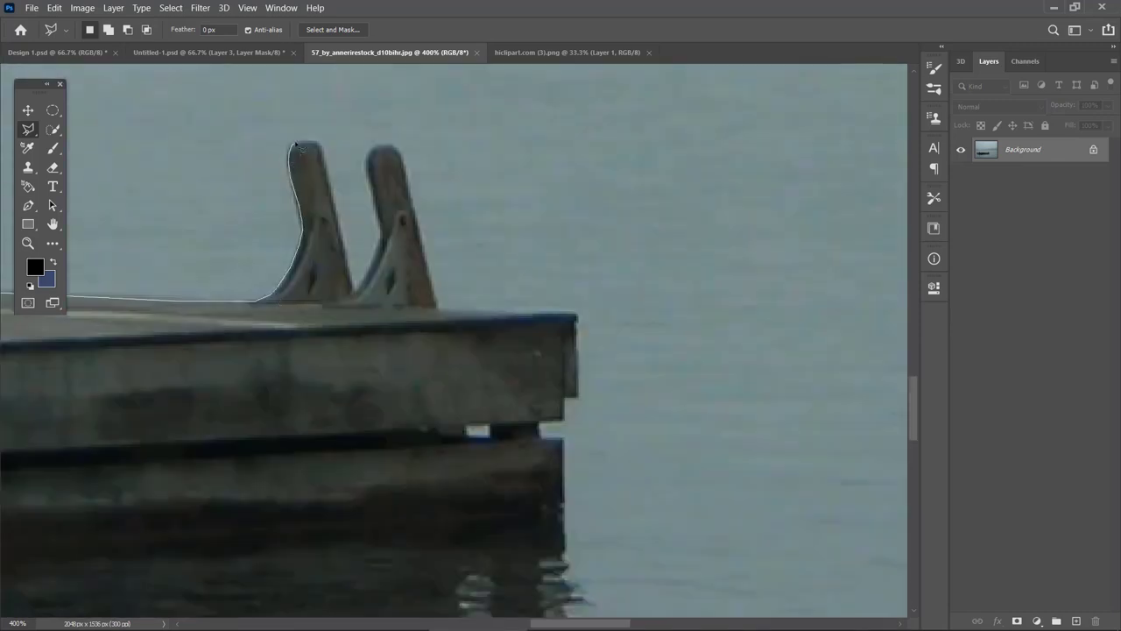
left_click(307, 140)
left_click(321, 146)
left_click(351, 291)
left_click(381, 230)
mouse_move(379, 191)
left_mouse_down()
mouse_move(399, 158)
mouse_move(441, 281)
mouse_move(580, 315)
mouse_move(577, 399)
mouse_move(543, 427)
mouse_move(570, 442)
left_mouse_up()
- Close the dock selection with a loose outline around the water reflections below it
key("ctrl+minus")
key("ctrl+minus")
key("ctrl+minus")
key("ctrl+minus")
left_click(703, 471)
left_click(284, 507)
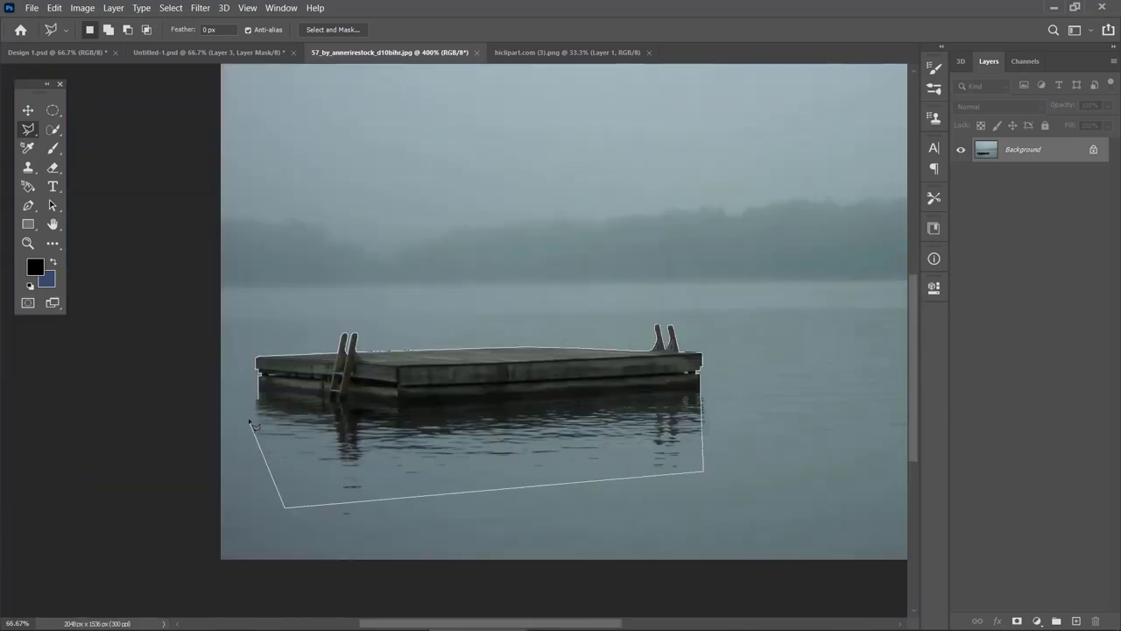
left_click(255, 402)
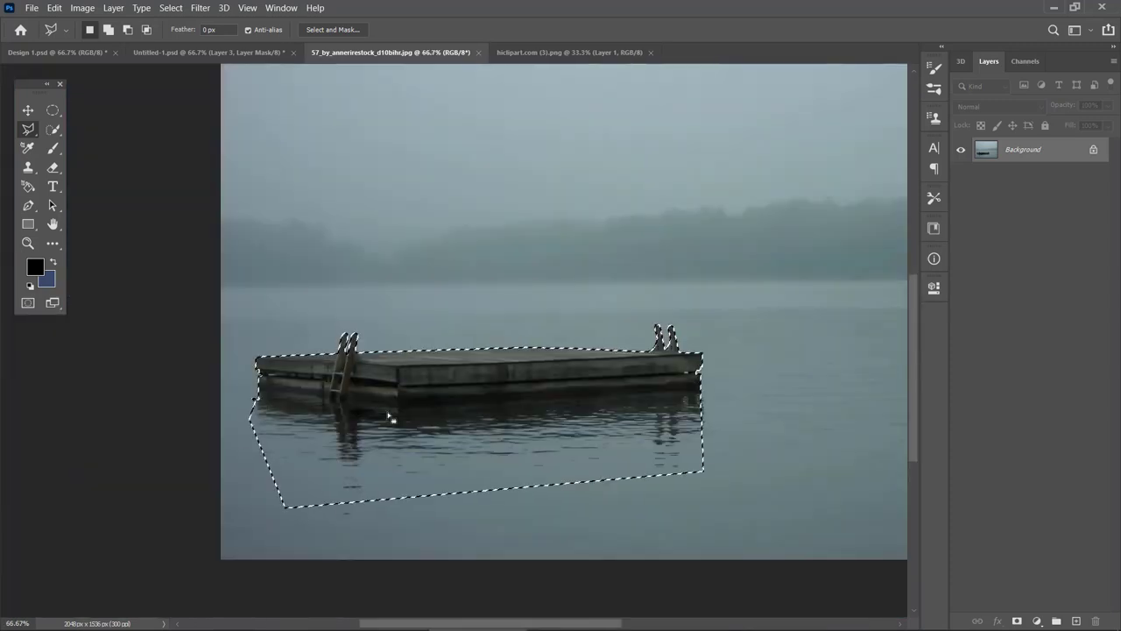
- Copy the selected dock to a new layer, bring it into Untitled-1.psd at the lower right, and place it above Curves 1
key("ctrl+j")
key("v")
left_click_drag(453, 366, 675, 466)
left_click_drag(1042, 167, 1029, 142)
left_click_drag(649, 425, 574, 410)
- Add the Statue of Liberty cutout at the composite's left side with its torch and upper body in view, and close both source images
left_click(578, 52)
left_click_drag(447, 290, 254, 272)
left_click(658, 53)
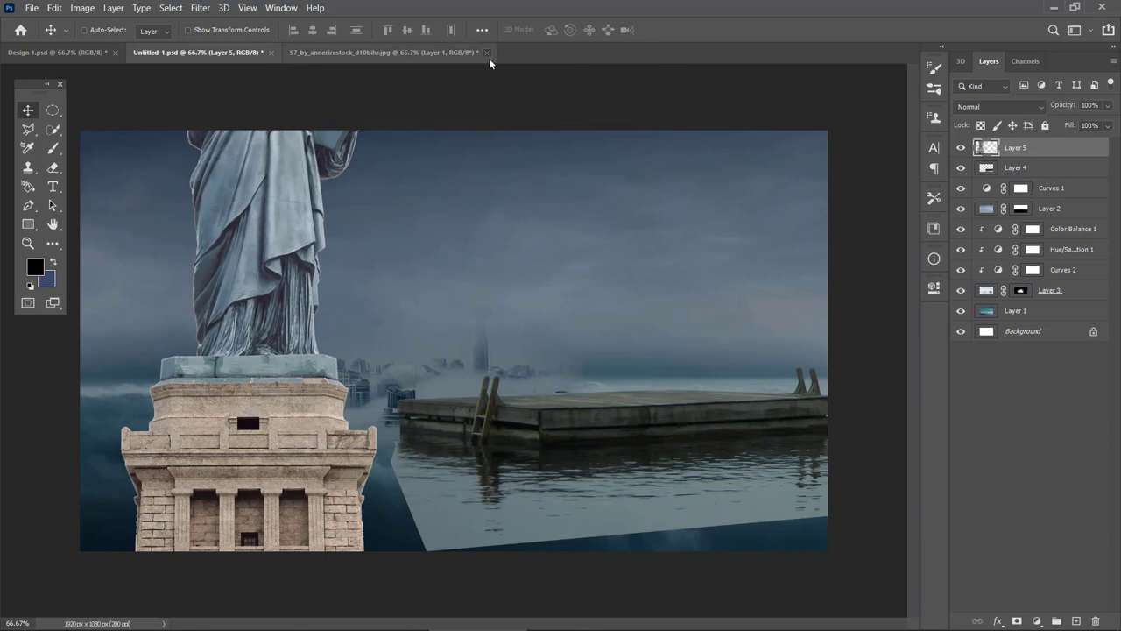
left_click(487, 53)
left_click(582, 252)
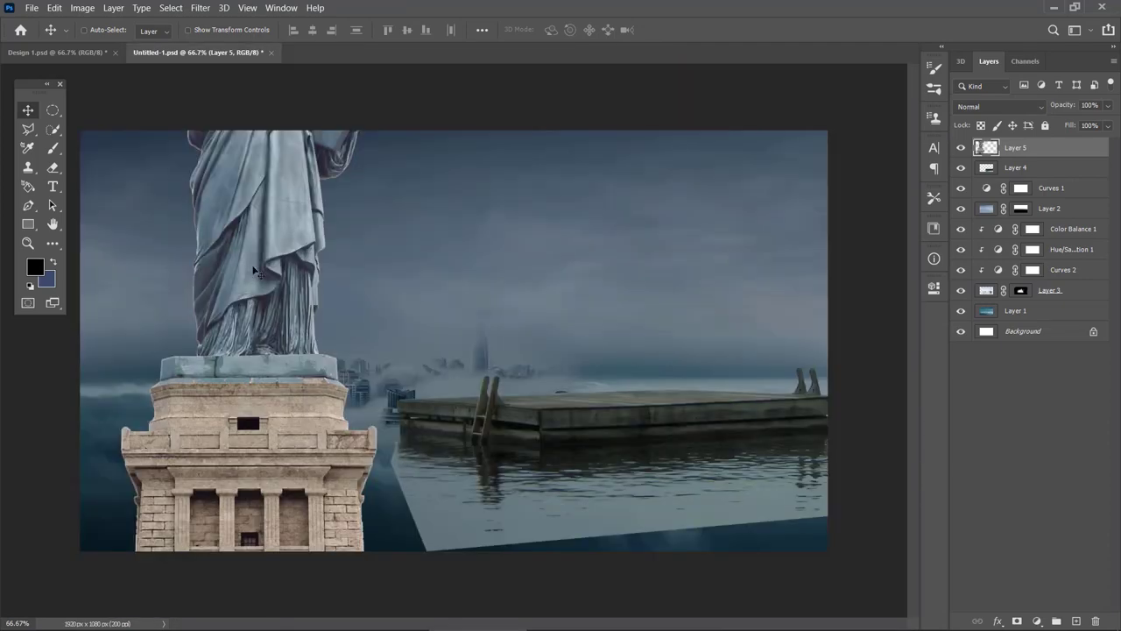
left_click_drag(255, 271, 246, 415)
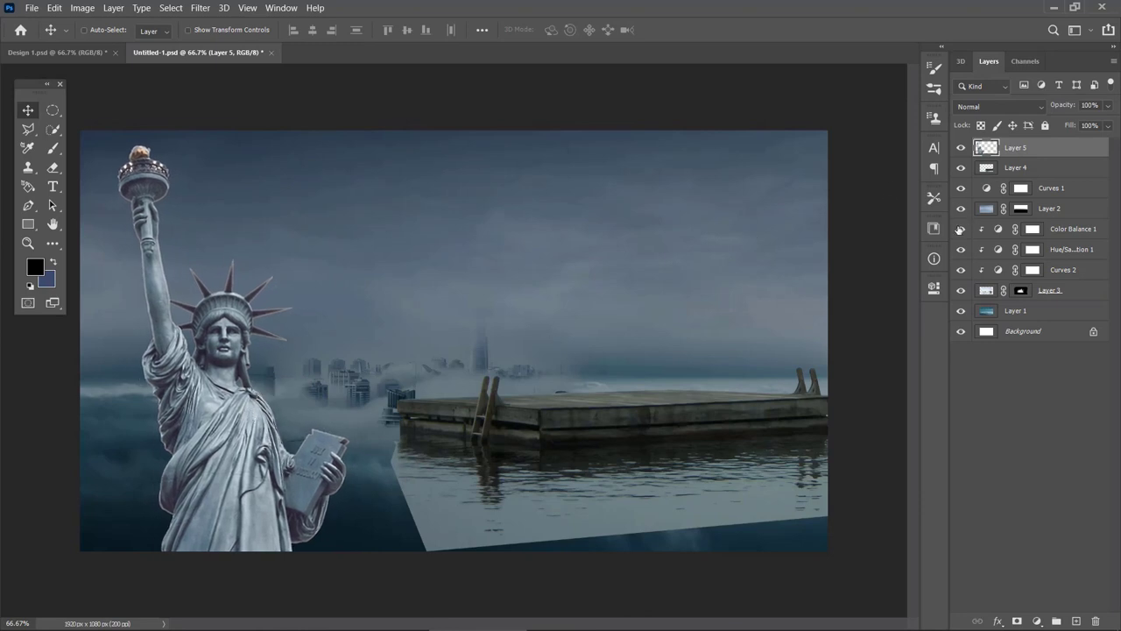
- Scale the dock on Layer 4 down to about 759 × 307 px and place it on the clouds right of centre
left_click(1015, 174)
left_click_drag(776, 393, 759, 407)
key("ctrl+t")
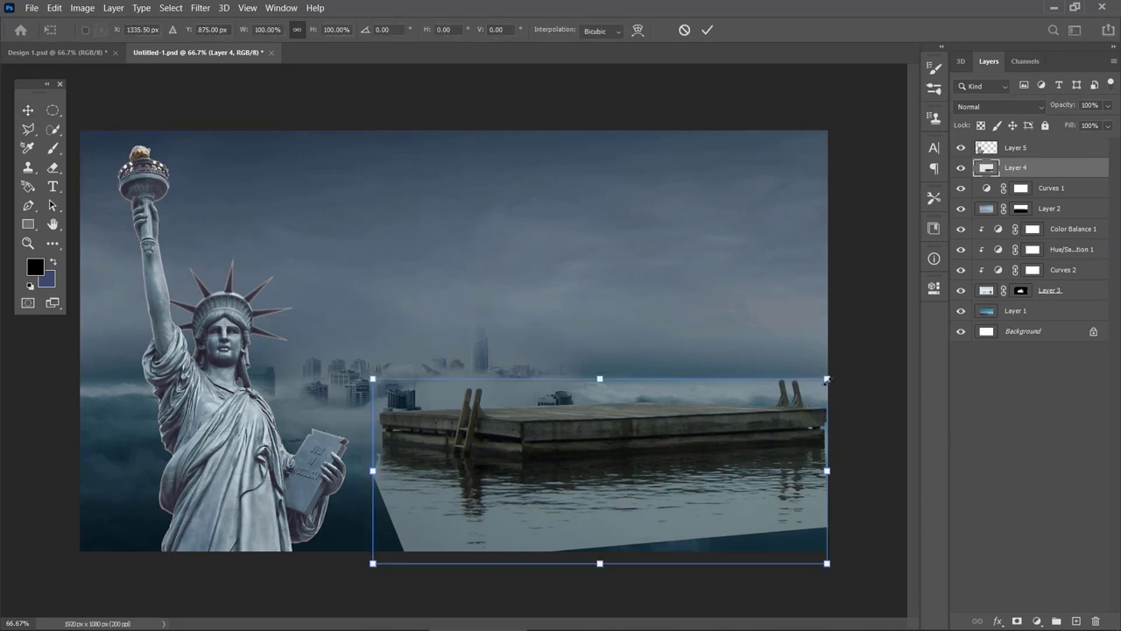
left_click_drag(826, 379, 758, 401)
left_click_drag(692, 445, 683, 442)
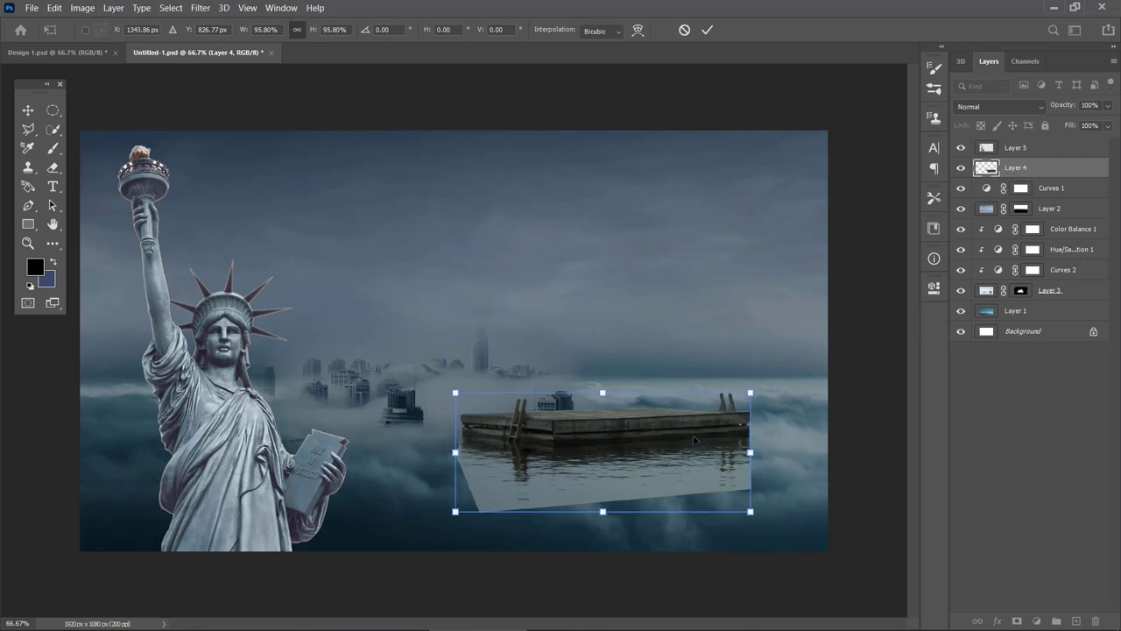
left_click(986, 298)
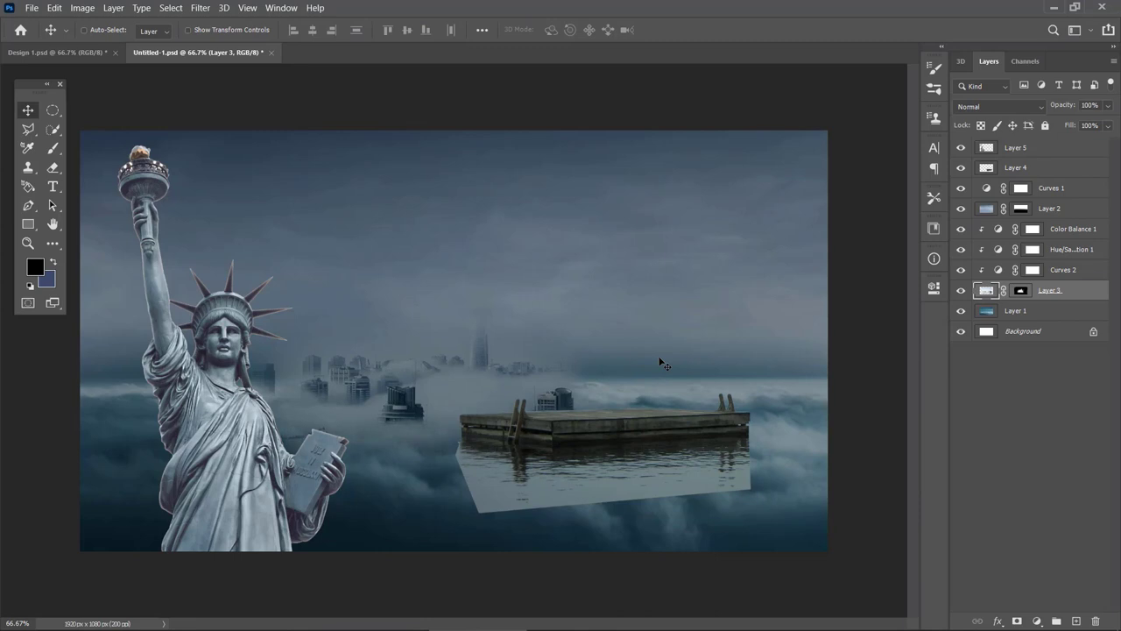
- Add a Levels adjustment above the dock layer with midtones at 1.04 and highlights at 245
left_click(1008, 170)
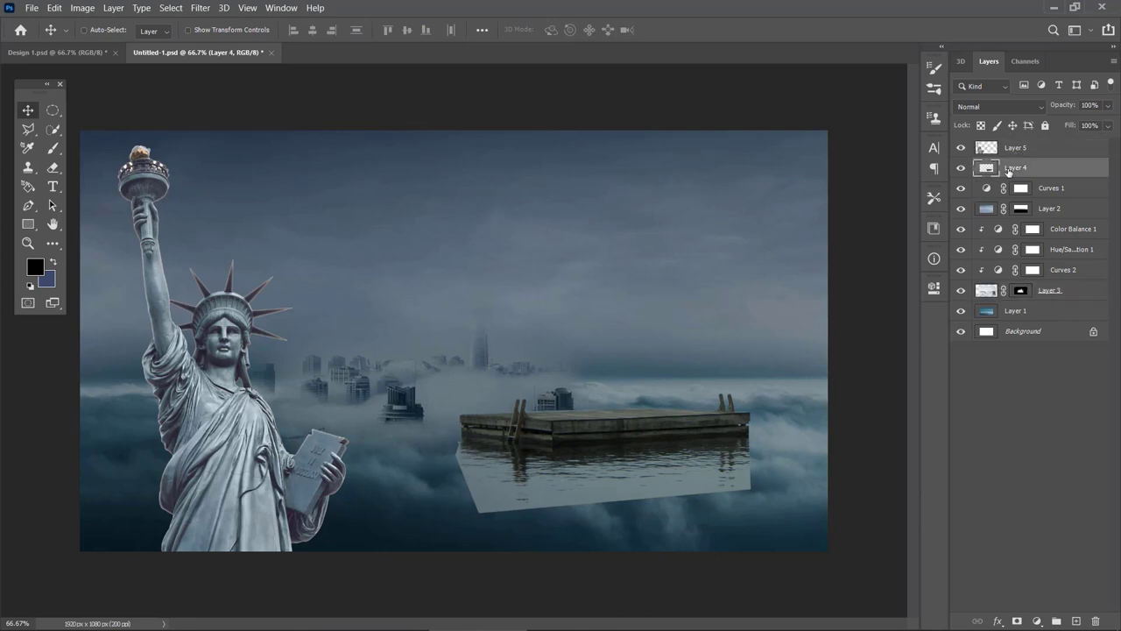
left_click(1038, 614)
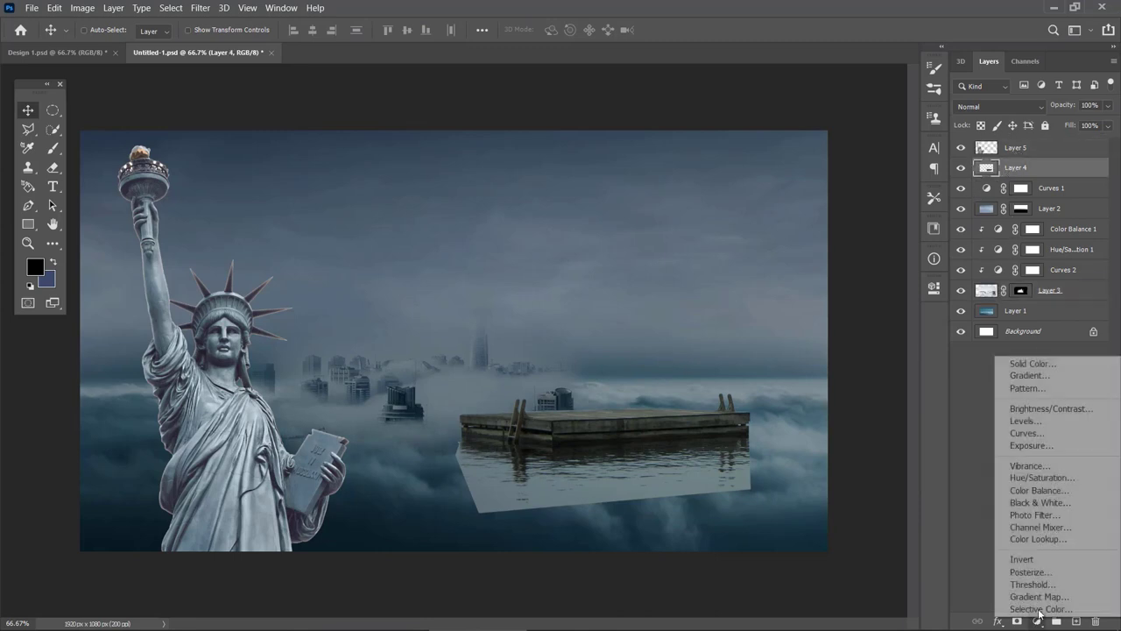
left_click(1026, 419)
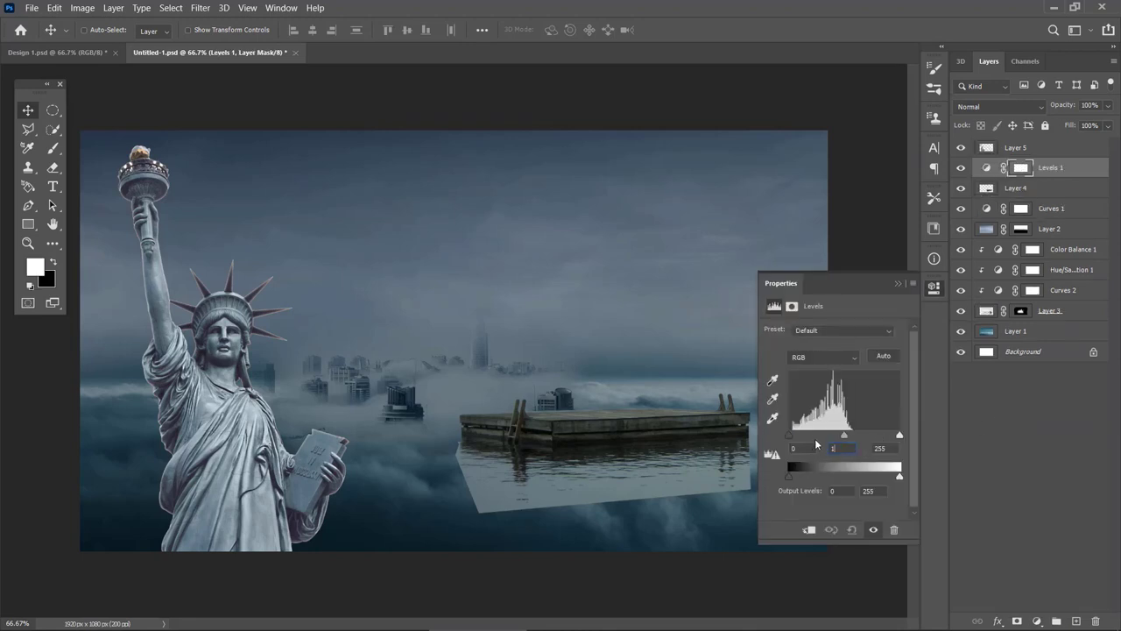
type("4")
type("245")
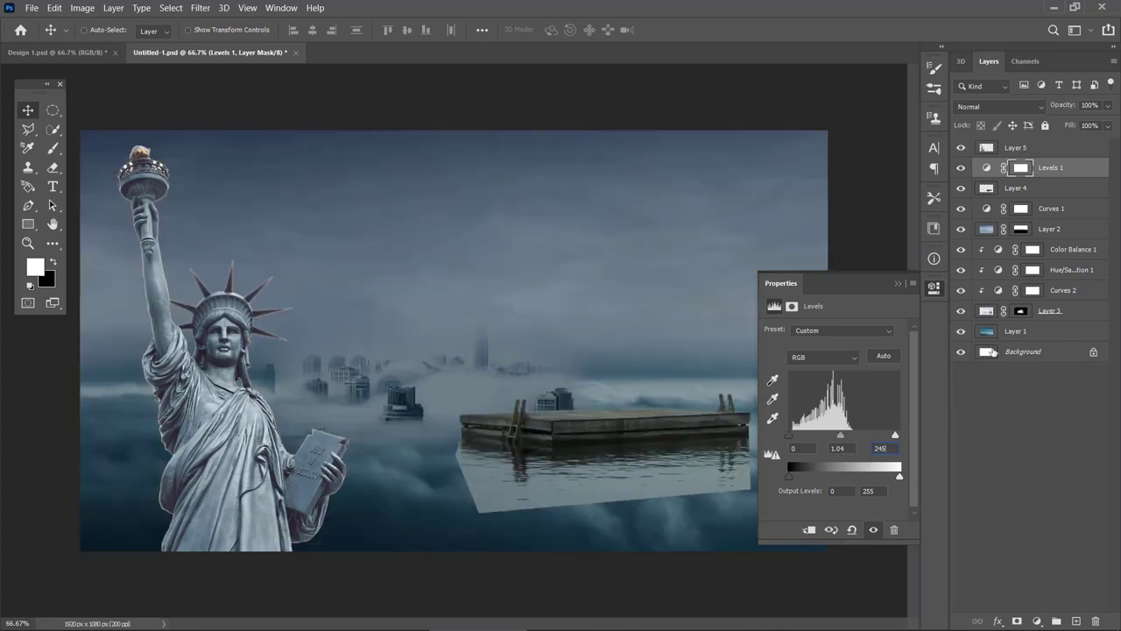
- Add a Color Balance adjustment directly above Layer 4, shift its colours toward blue, and give Layer 4 a white layer mask
left_click(1043, 189)
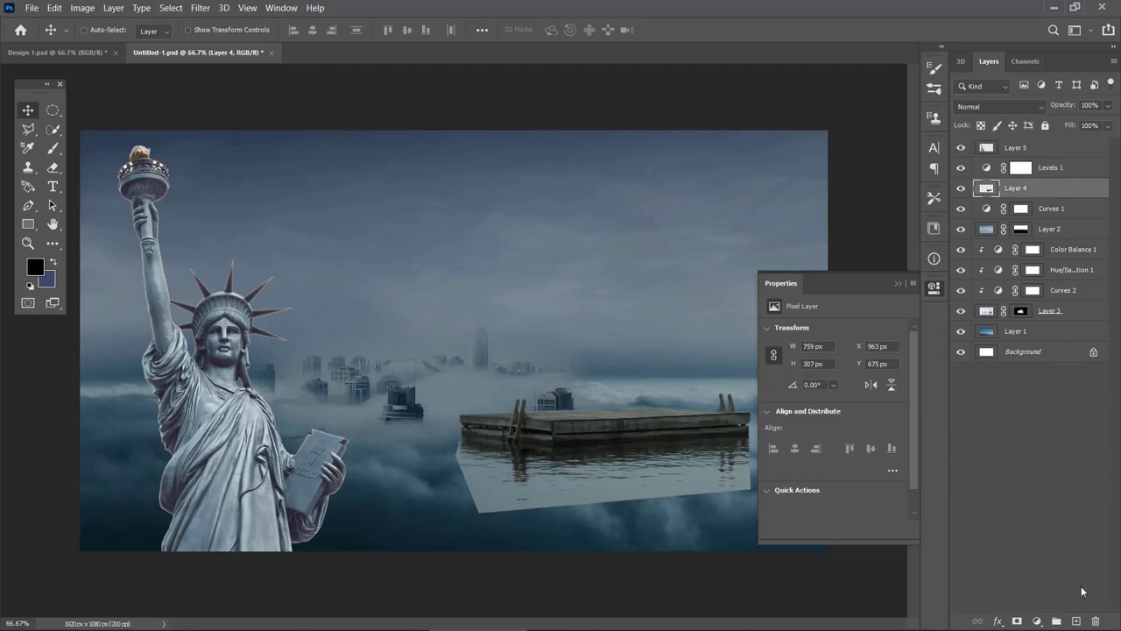
left_click(1037, 621)
left_click(1040, 489)
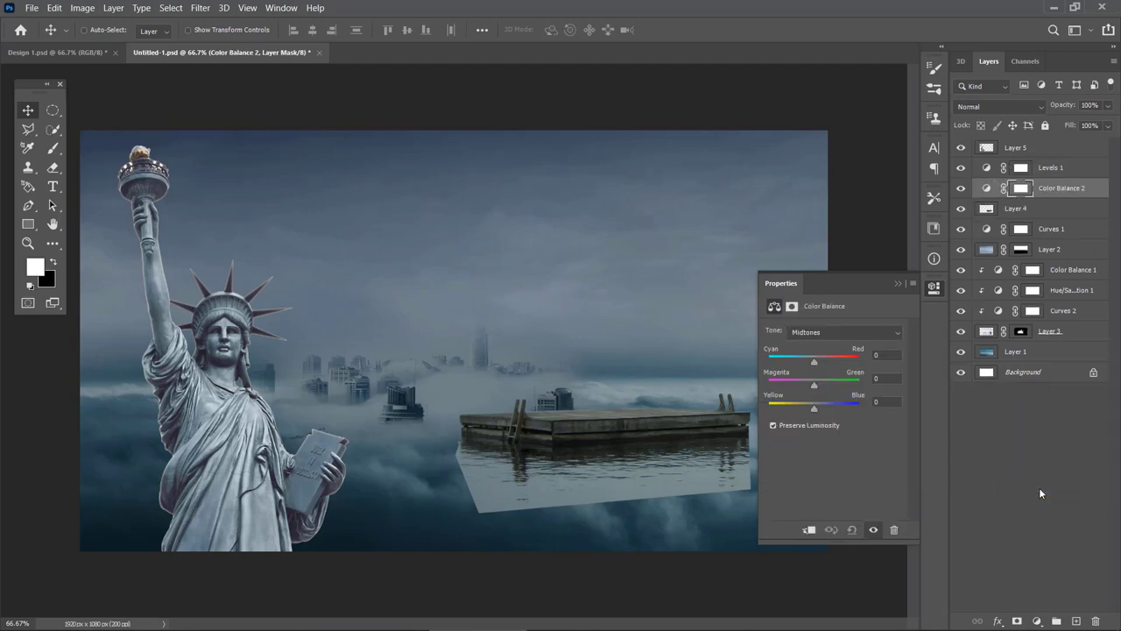
left_click_drag(811, 363, 807, 386)
left_click(934, 288)
left_click(1001, 210)
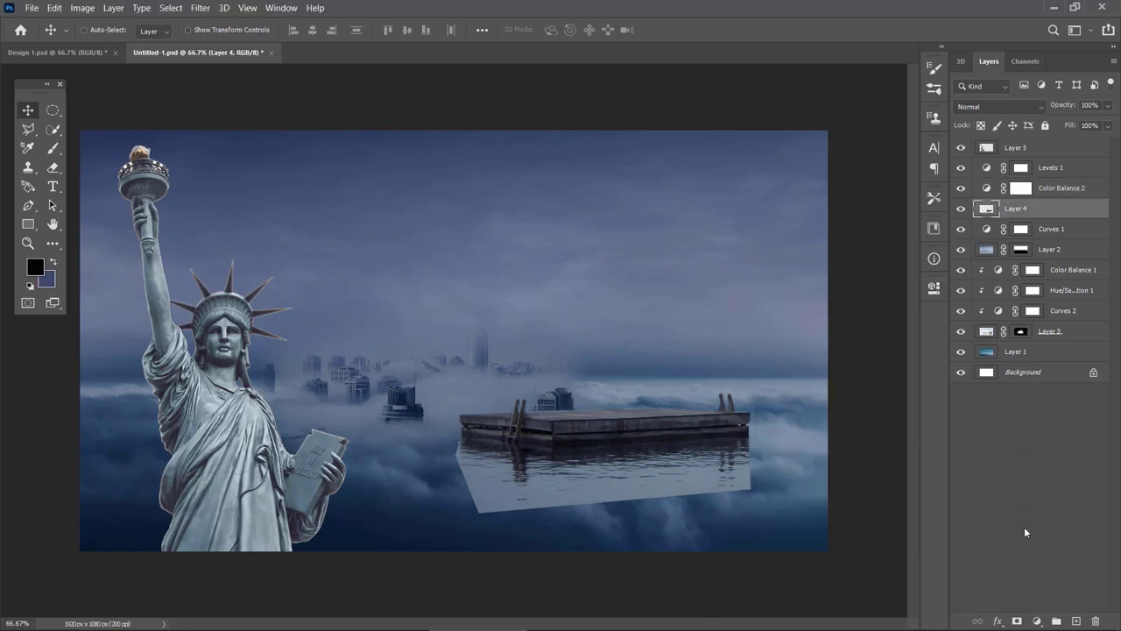
left_click(1017, 621)
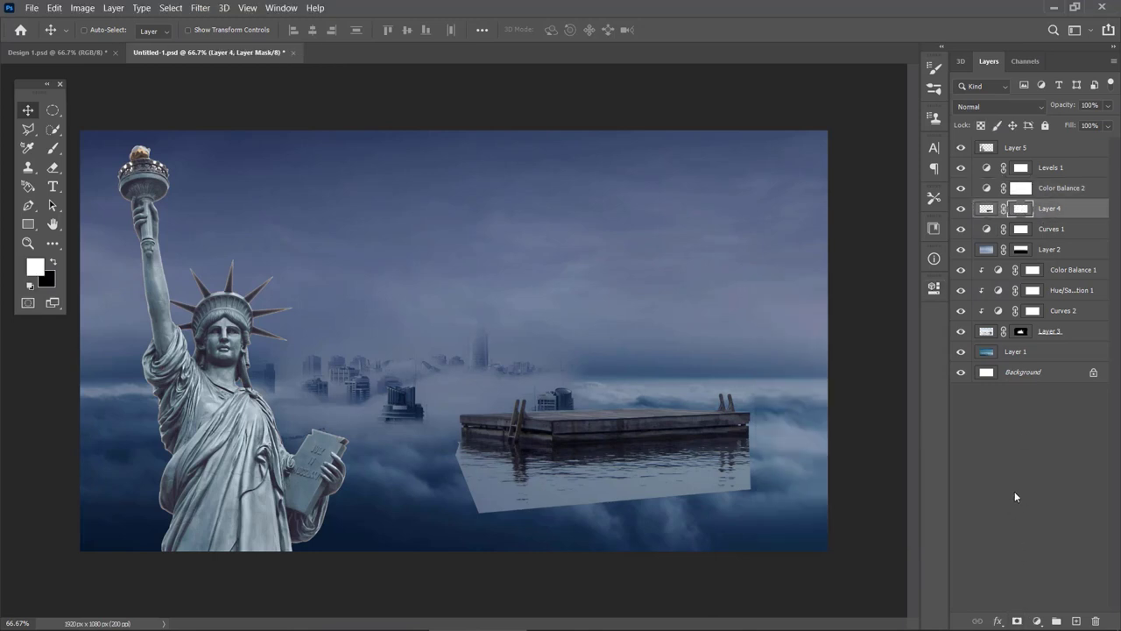
- Group Layer 2 and all layers below it, and move Curves 1 to the top of that group
left_click(1041, 249)
left_click(1018, 375, "shift")
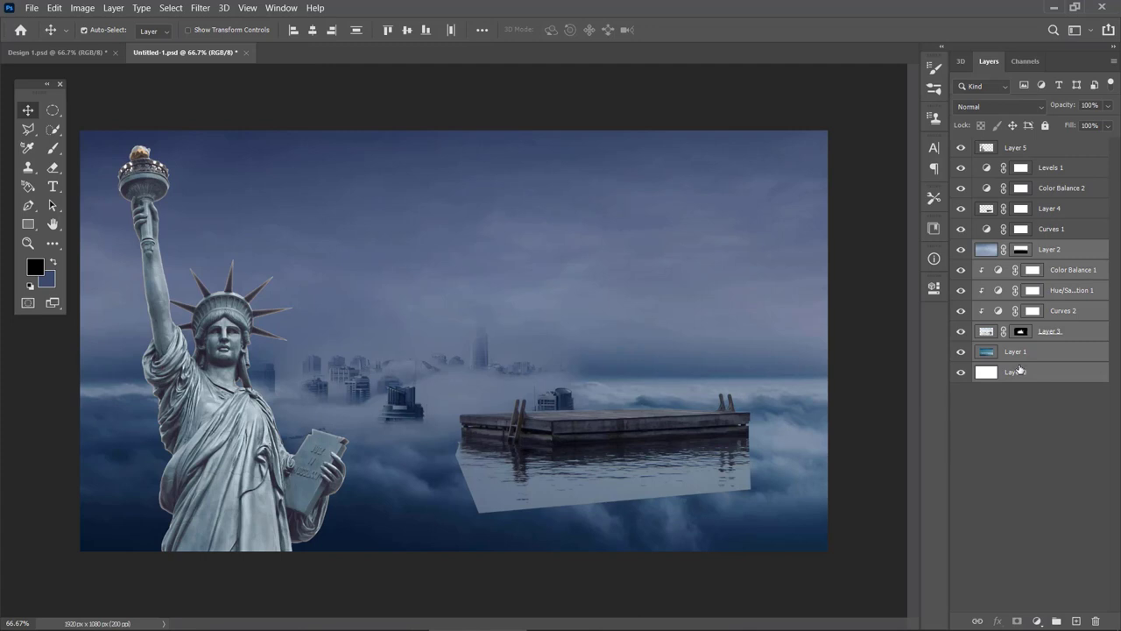
key("ctrl+g")
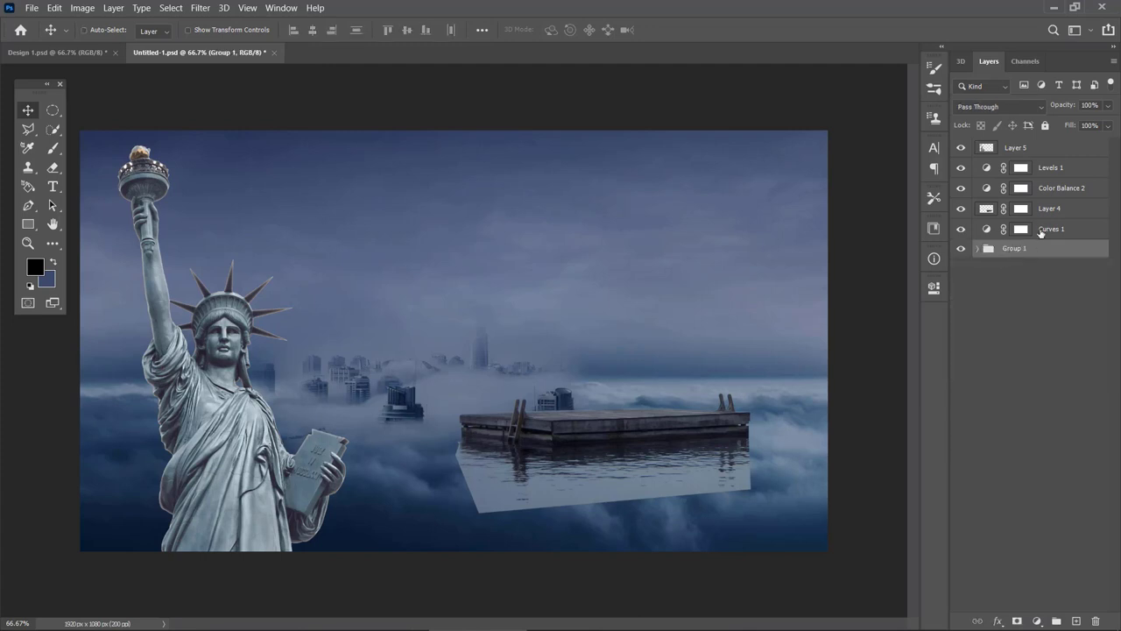
left_click(979, 249)
left_click_drag(1054, 233, 1037, 258)
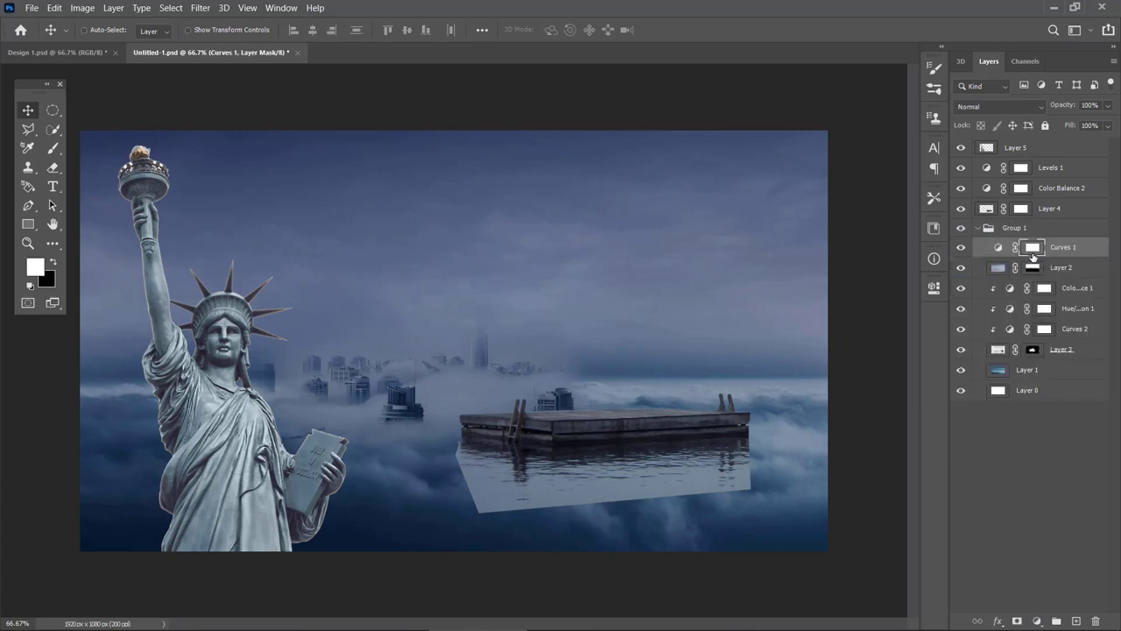
- Rename Group 1 as Background and collapse it
left_click(1050, 229)
double_click(1013, 228)
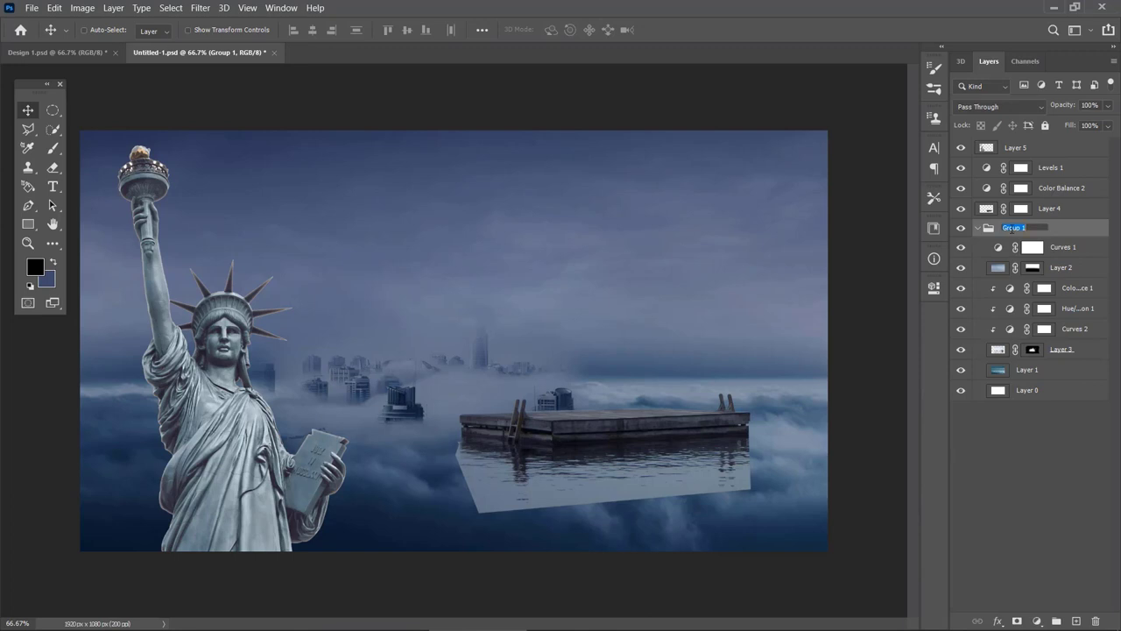
type("Background")
key("Return")
left_click(979, 230)
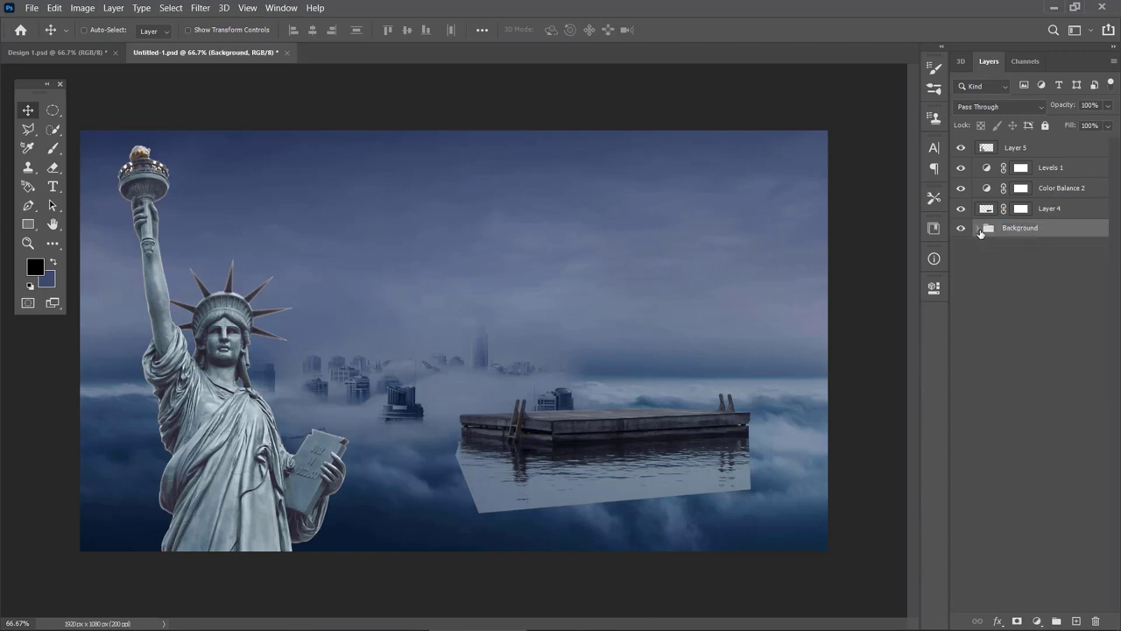
- Target the dock layer's mask and choose the Cloud Brush preset for painting
left_click(1018, 212)
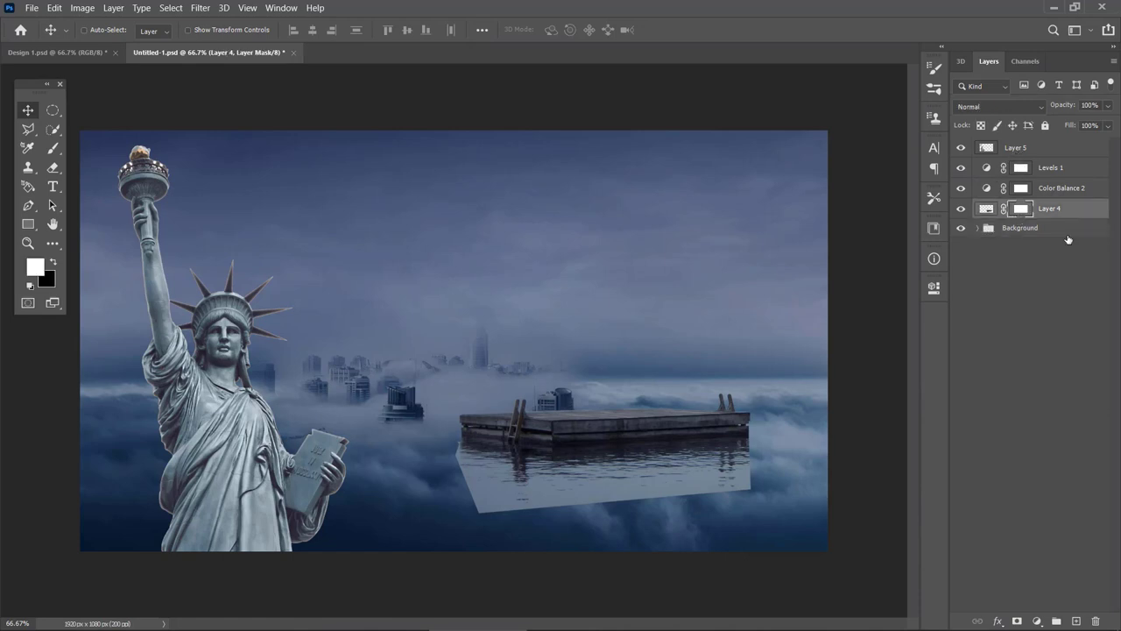
key("b")
right_click(586, 390)
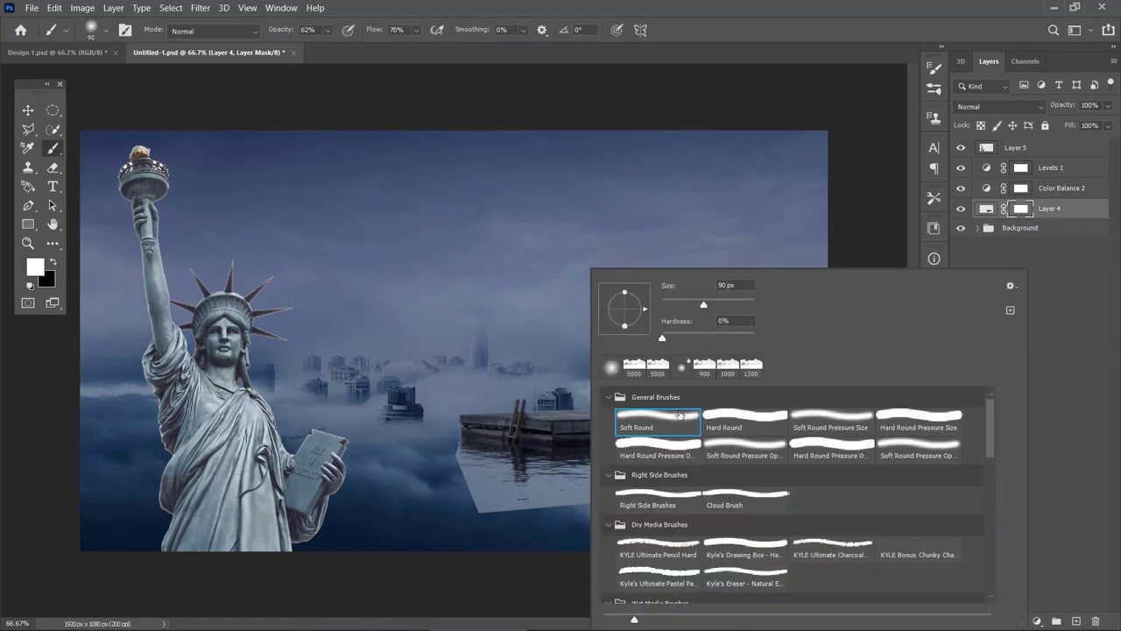
left_click(720, 498)
left_click(529, 361)
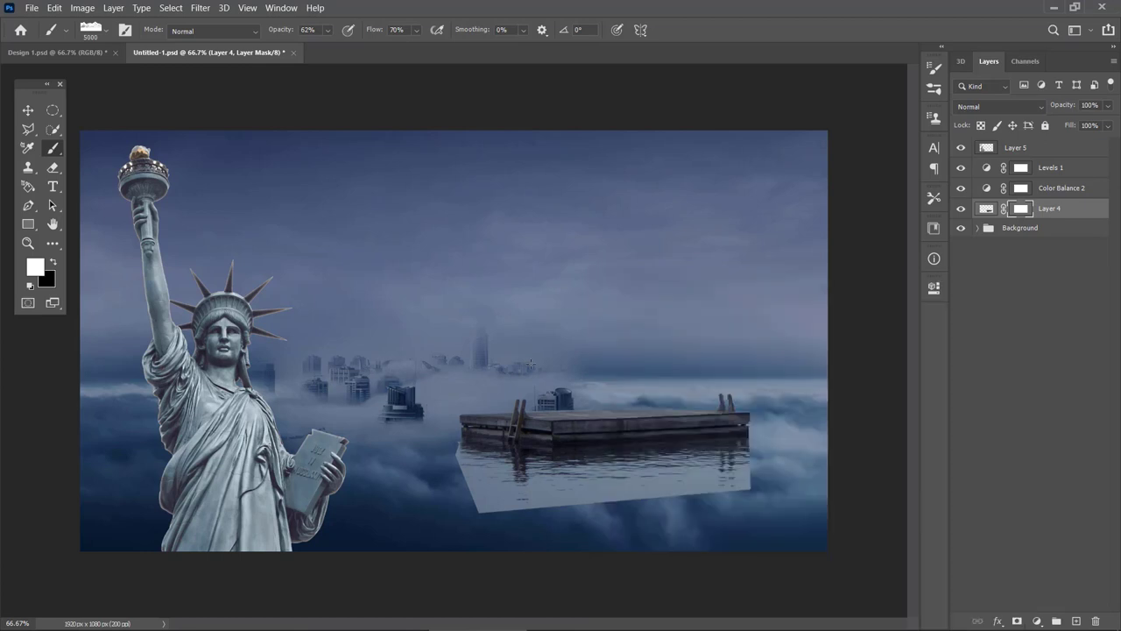
- Set the cloud brush to 700 px with 92% flow and 99% opacity
right_click(531, 360)
left_click(668, 300)
key("Return")
key("bracketright")
key("bracketright")
key("bracketright")
key("bracketright")
key("bracketright")
key("bracketright")
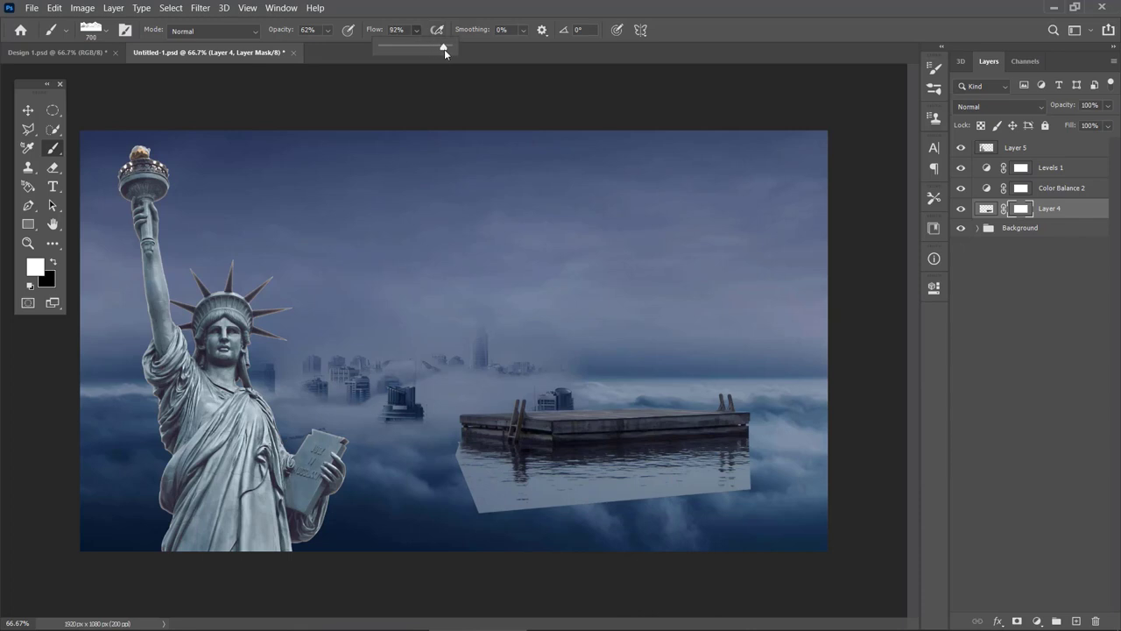
left_click_drag(330, 33, 364, 52)
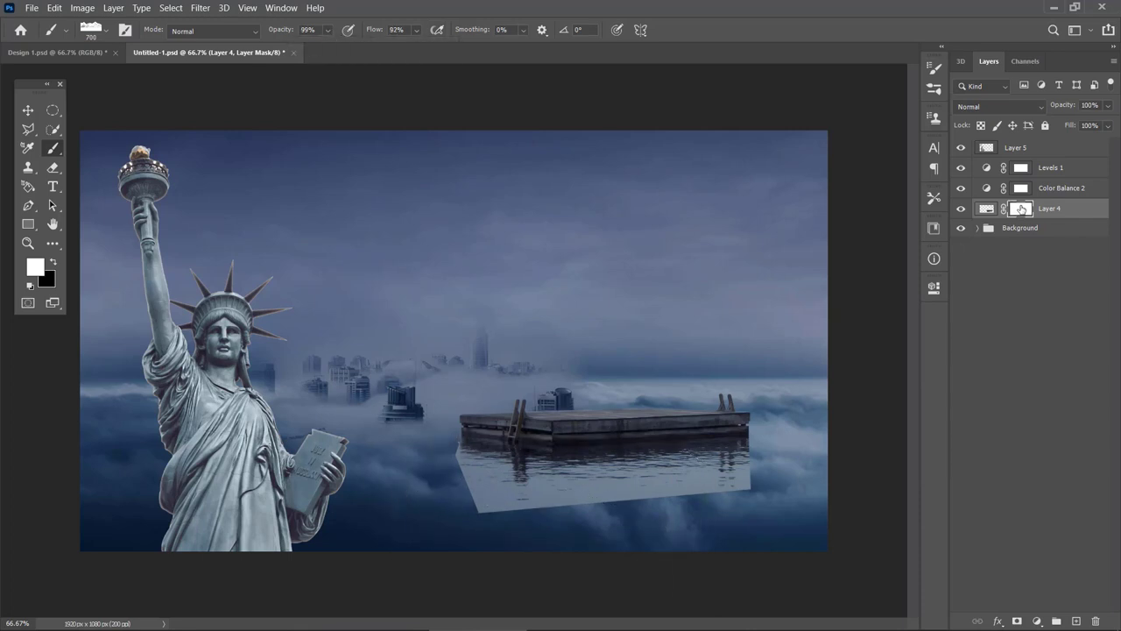
- Stamp black cloud shapes on the dock's mask over the water, enlarging the brush to 1100 px, and undo the last stamp
key("x")
left_click(569, 491)
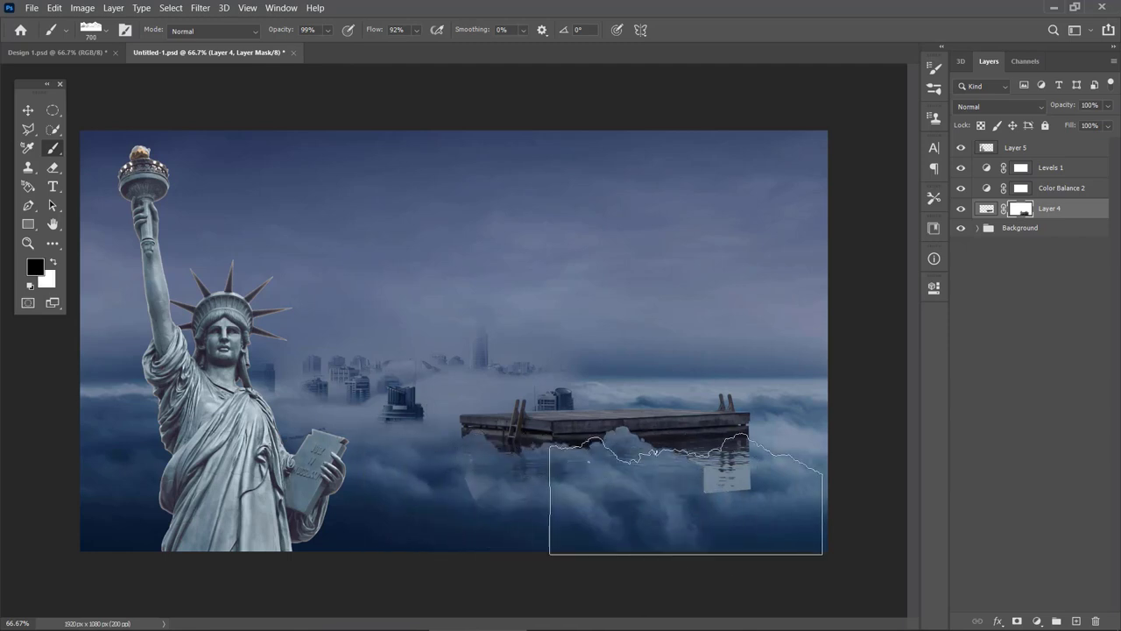
key("bracketright")
key("bracketright")
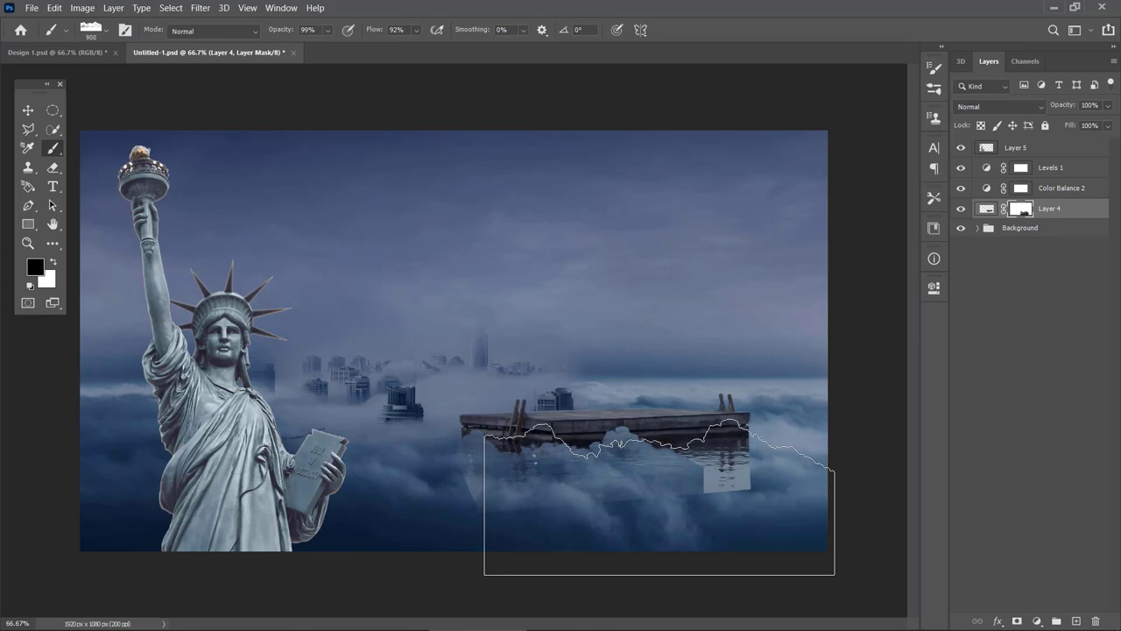
key("bracketright")
key("bracketright")
left_click(657, 513)
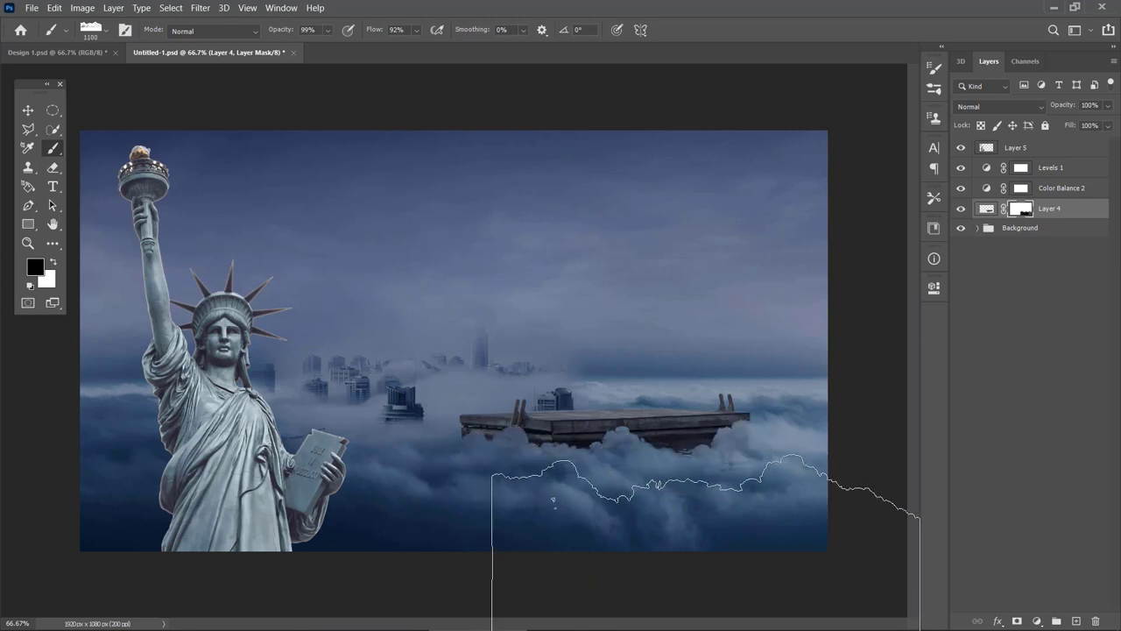
key("ctrl+z")
- Enlarge the cloud brush to 1500 px and mask out the remaining water below the dock
key("bracketright")
key("bracketright")
key("bracketright")
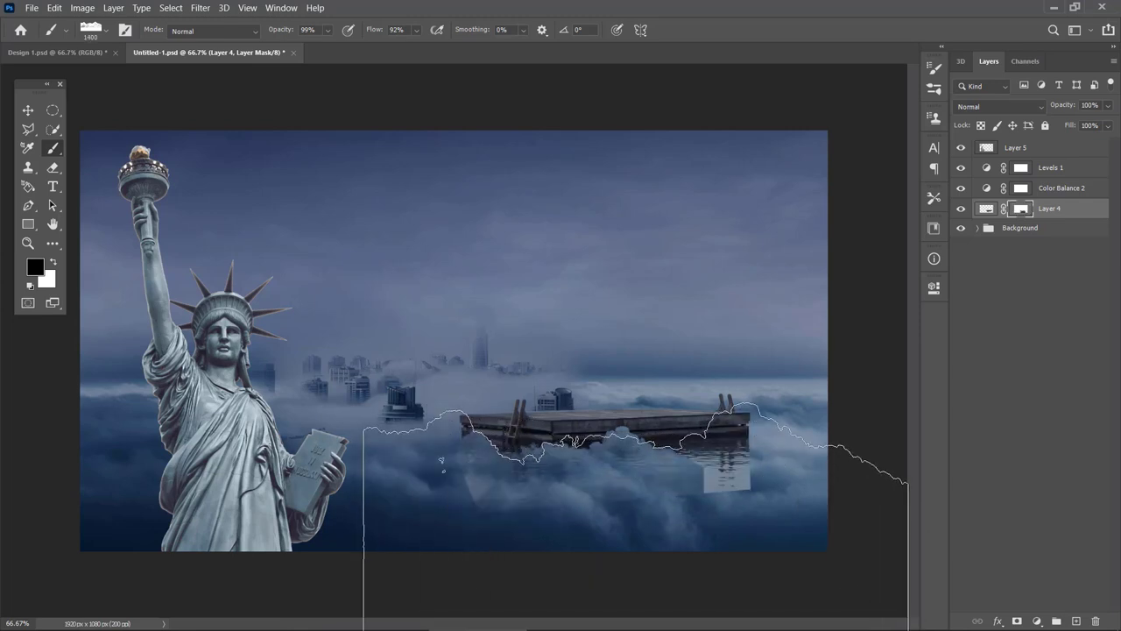
key("bracketright")
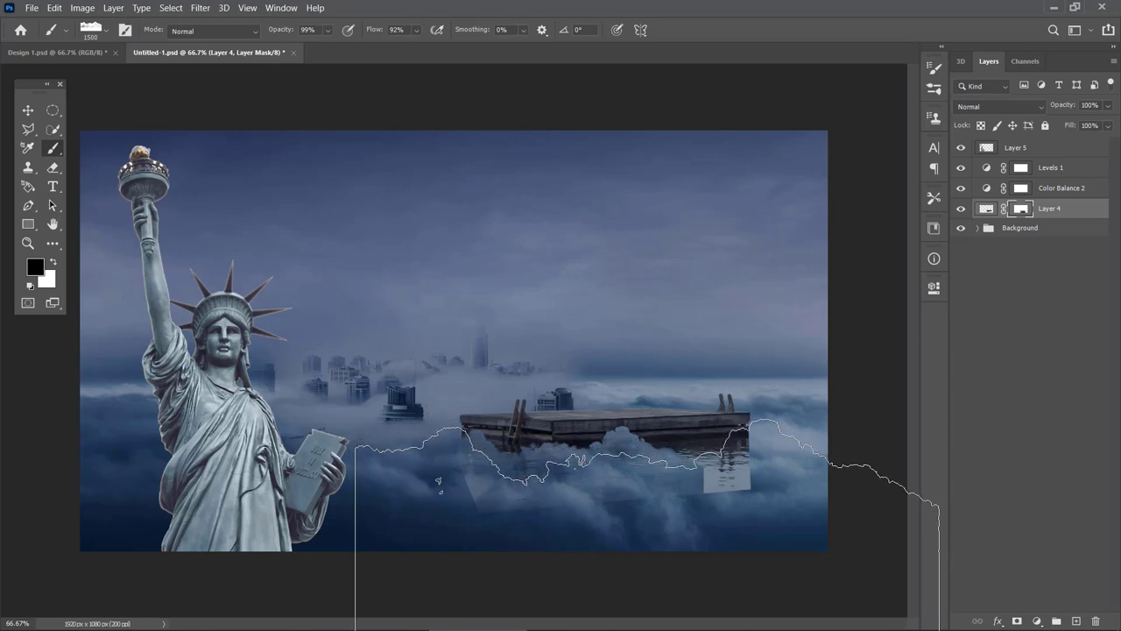
left_click(649, 560)
- Reduce the cloud brush to 400 px and mask the leftover reflections under the dock's right and left parts
key("bracketleft")
key("bracketleft")
key("bracketleft")
key("bracketleft")
key("bracketleft")
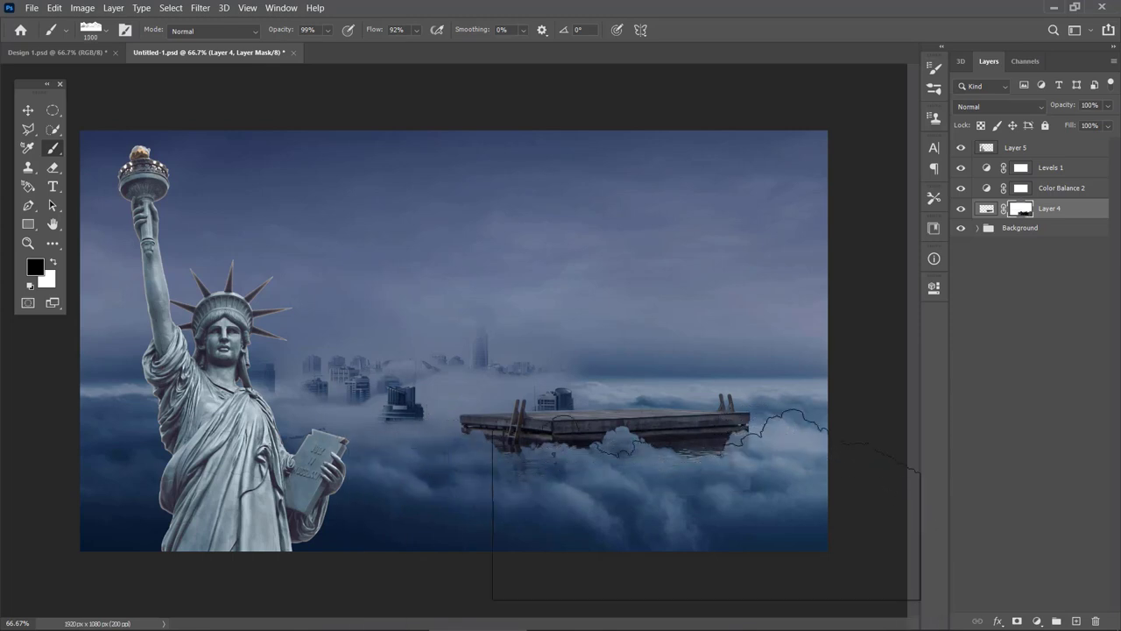
key("bracketleft")
key("bracketleft")
key("bracketleft")
key("bracketleft")
key("bracketleft")
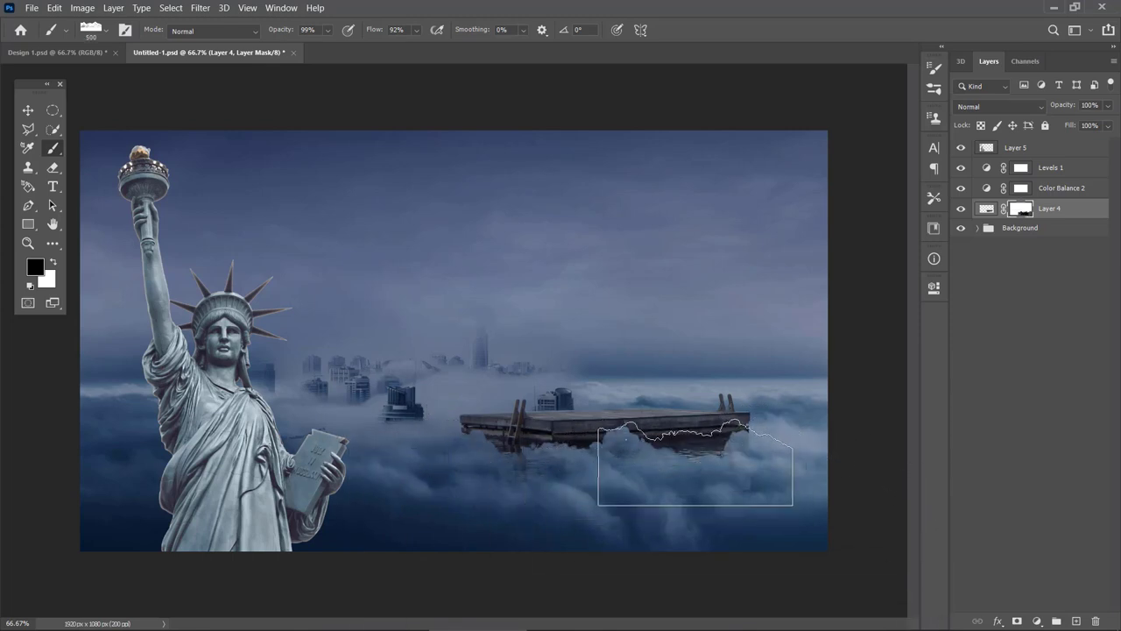
key("bracketleft")
left_click(691, 457)
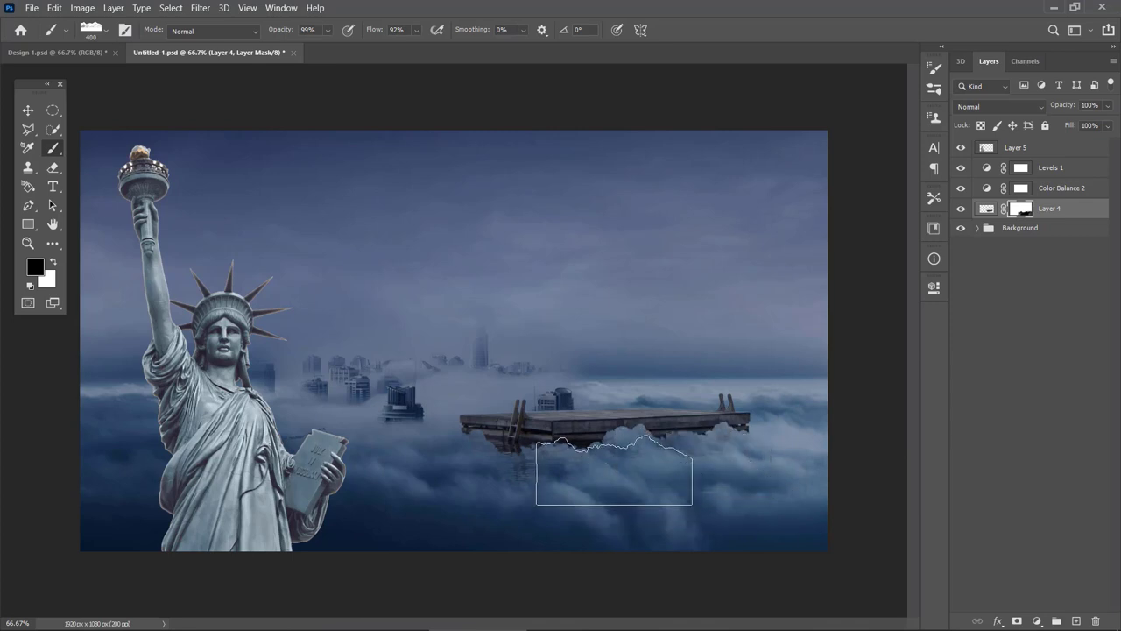
left_click(513, 469)
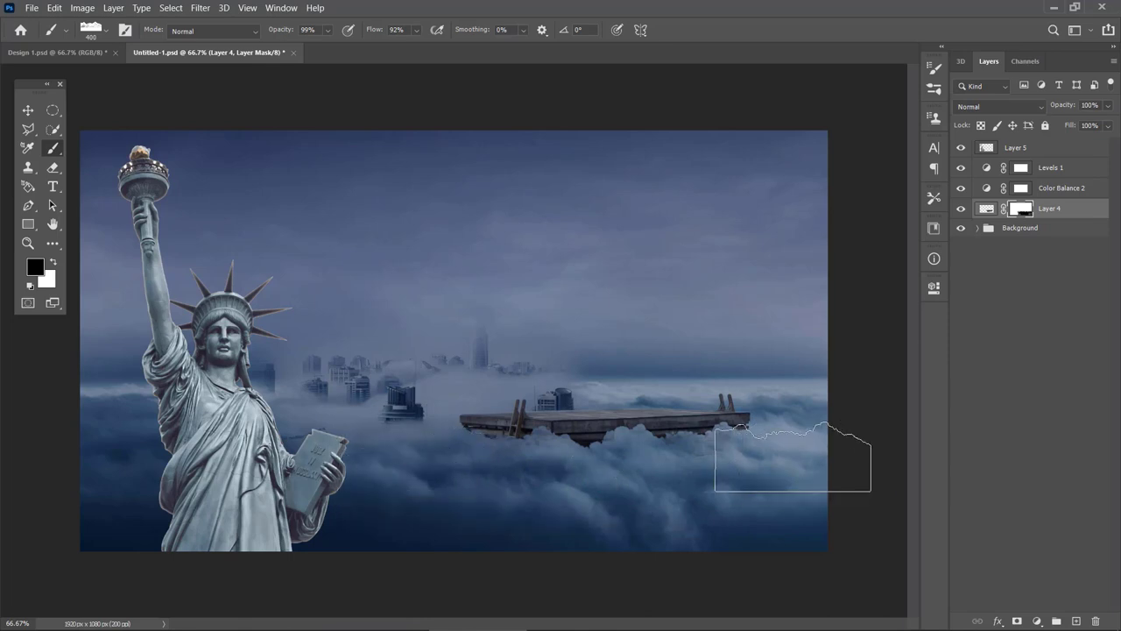
- Resize the cloud brush to 500 px and mask the remaining dark water beneath the dock's front corner
key("bracketright")
key("bracketright")
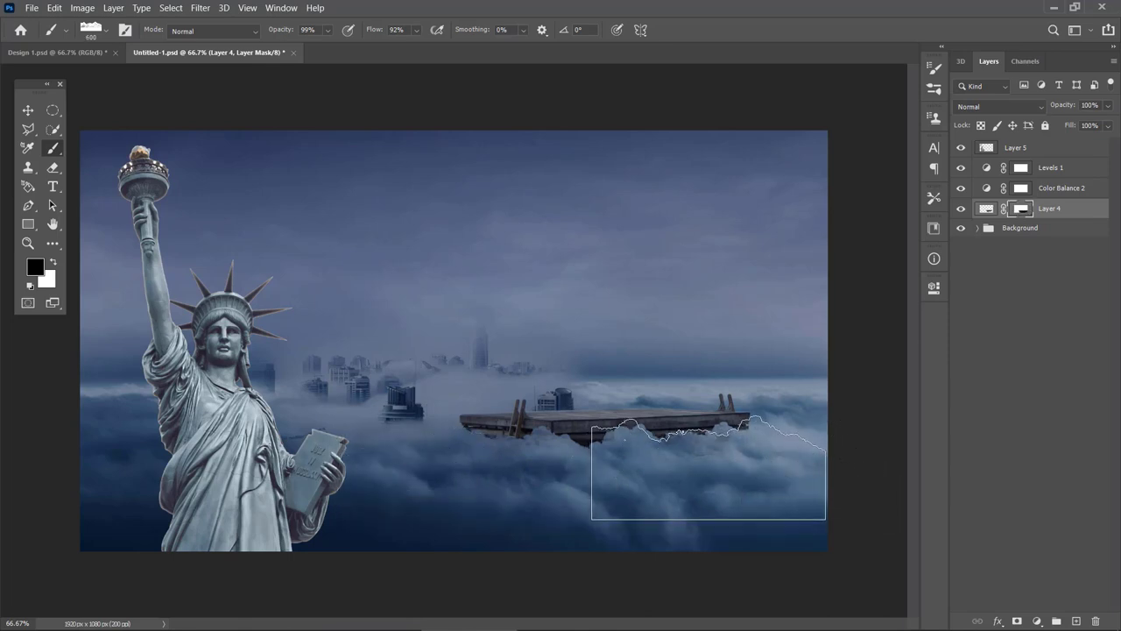
key("bracketleft")
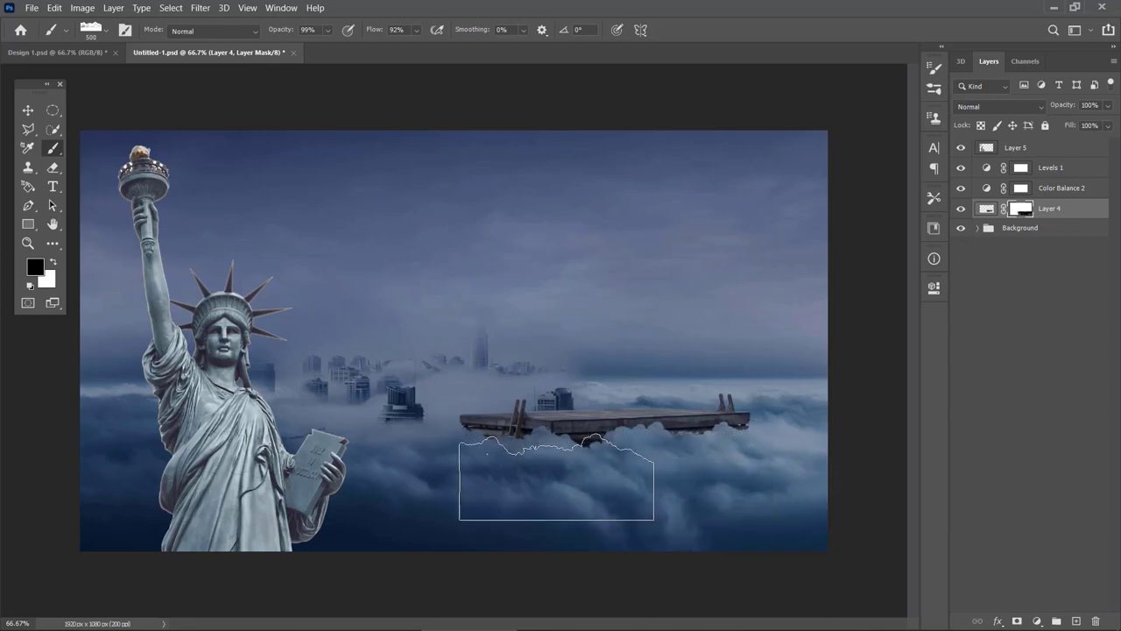
left_click(536, 481)
- Set the cloud brush to 300 px, 54% opacity and 56% flow, and soften the mask along the dock's lower right edge
key("bracketleft")
key("bracketleft")
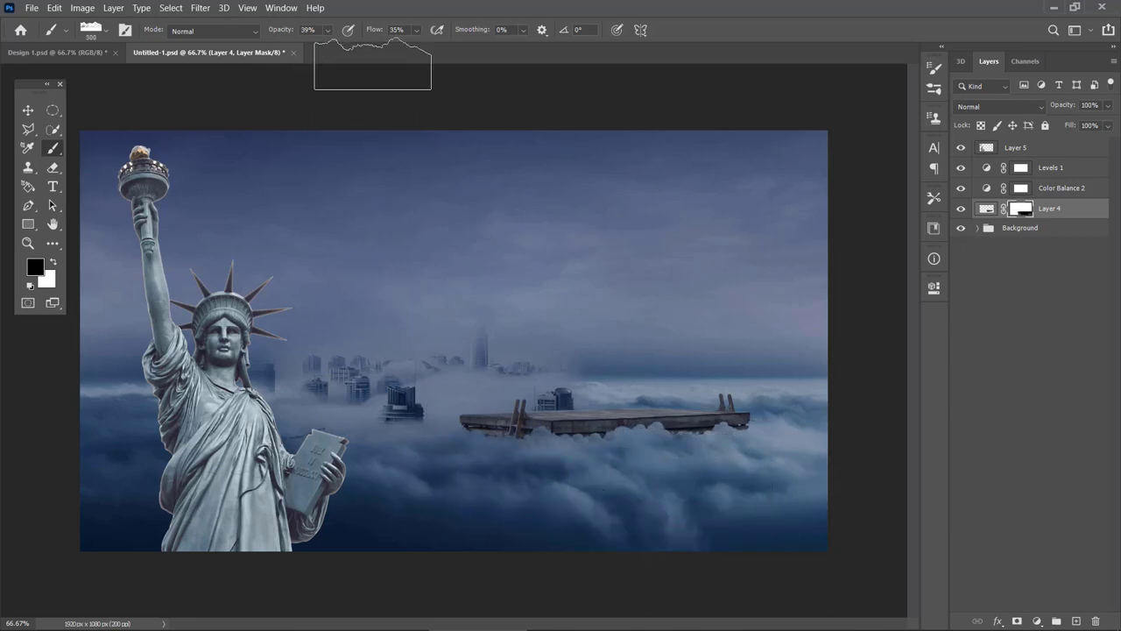
left_click(416, 30)
left_click_drag(423, 48, 429, 49)
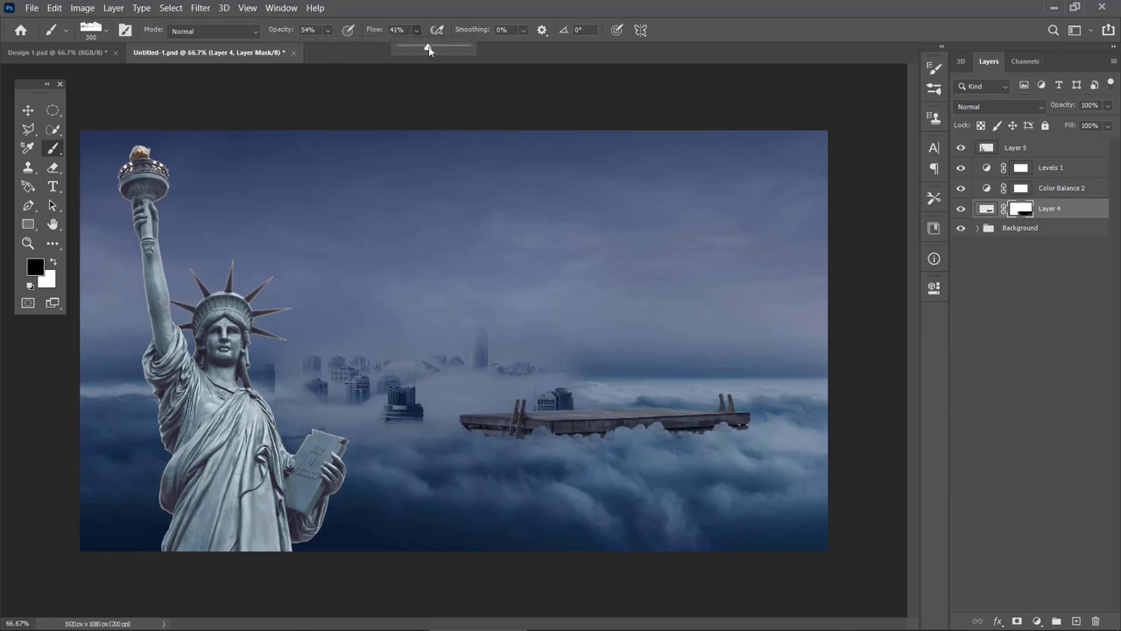
left_click(680, 449)
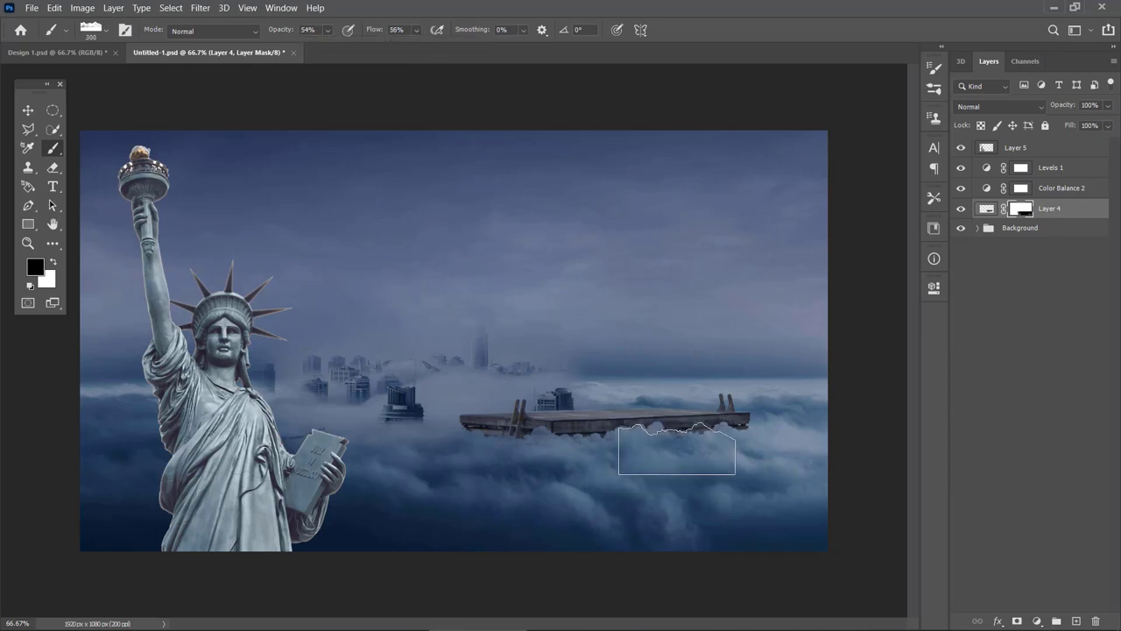
- Mask the remaining hard edge beneath the dock's left part with the cloud brush
left_click_drag(577, 450, 563, 482)
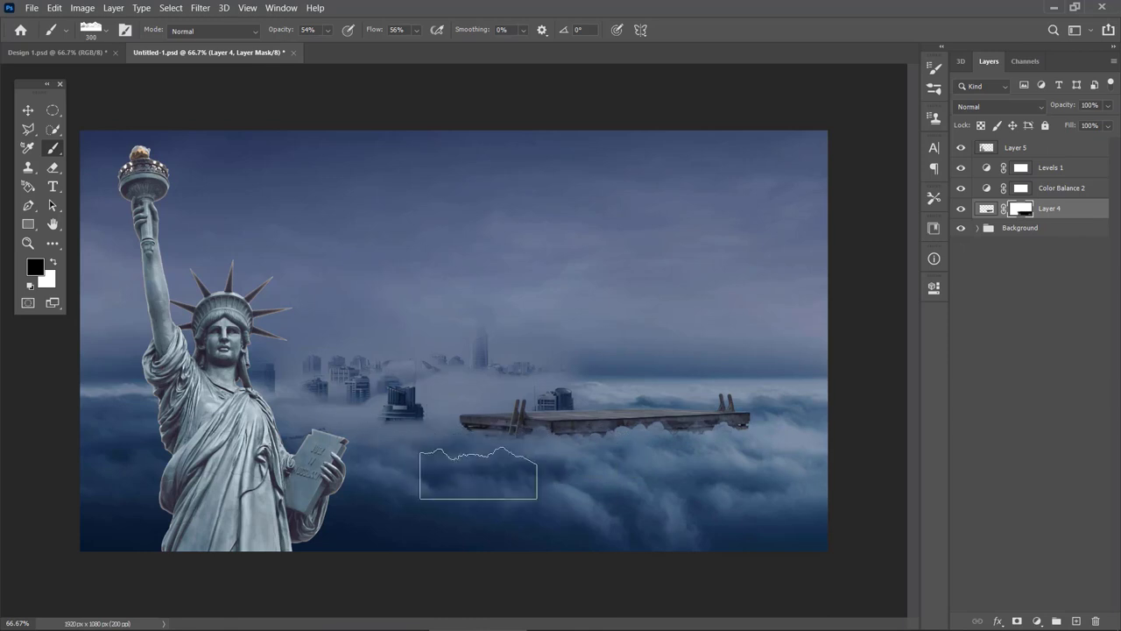
key("v")
- Clip the Color Balance 2 and Levels 1 adjustments to the dock layer so they affect only the dock
left_click(1044, 191)
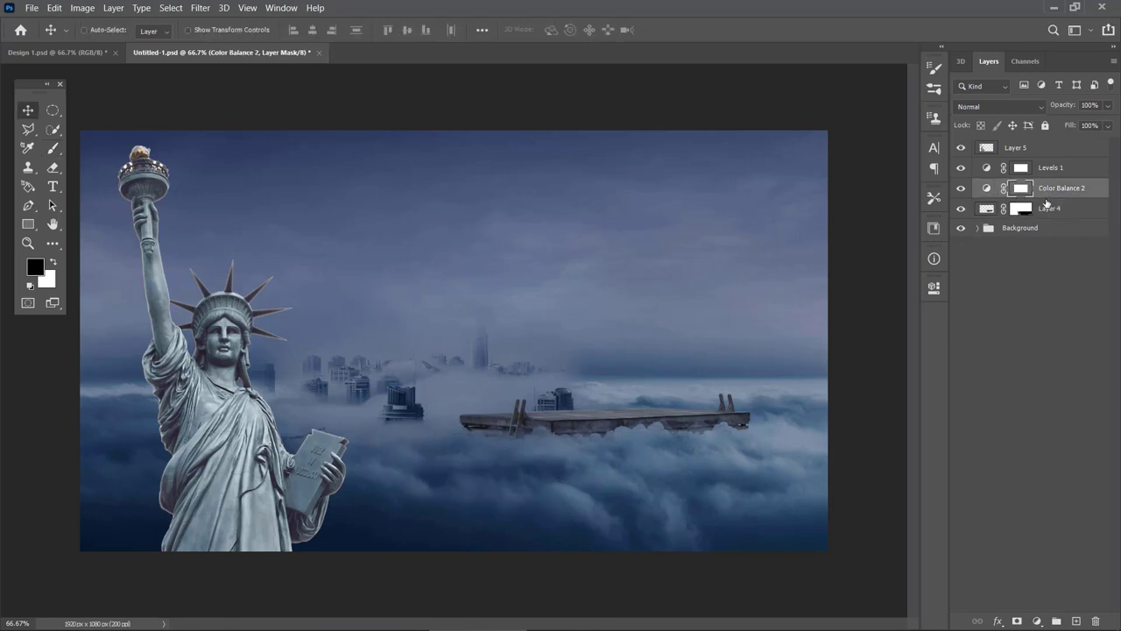
right_click(1051, 192)
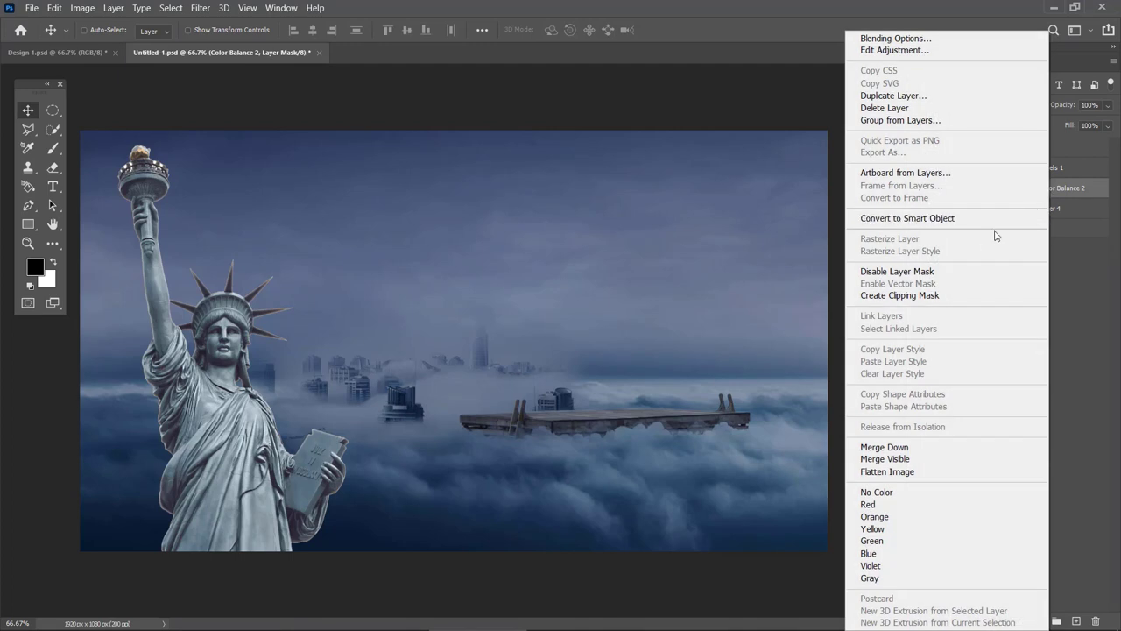
left_click(909, 296)
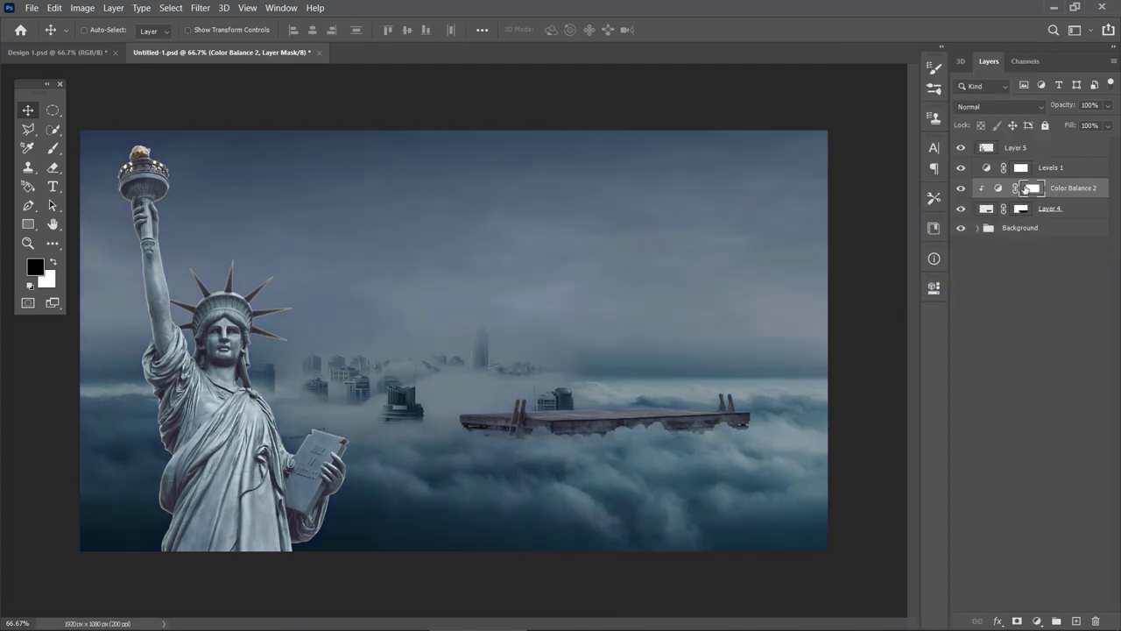
left_click(1054, 166)
right_click(1054, 166)
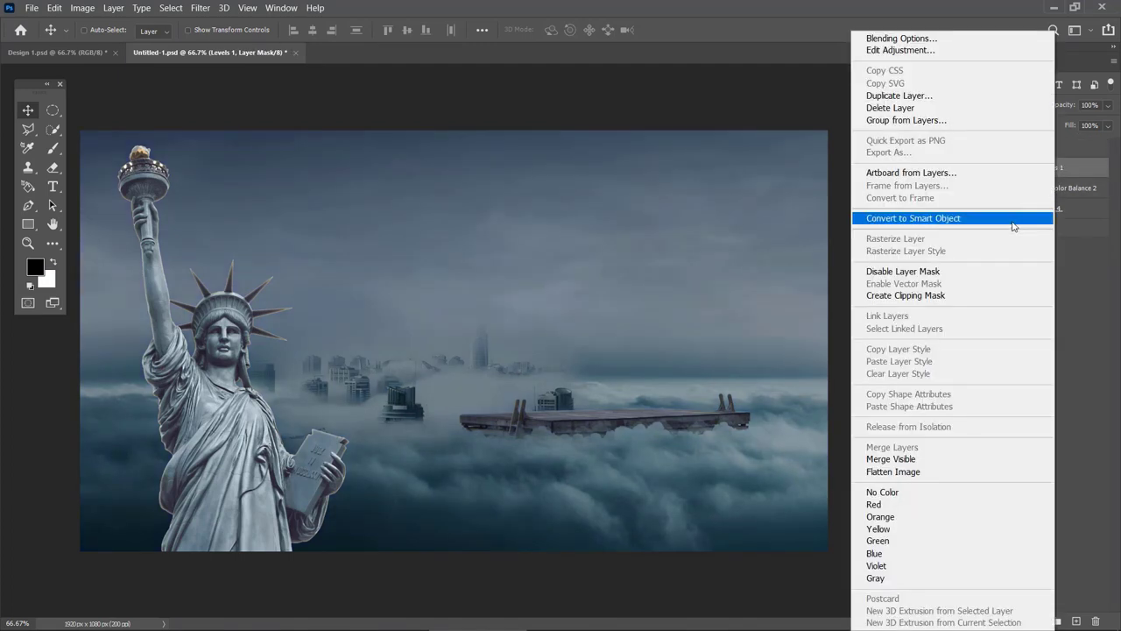
left_click(917, 298)
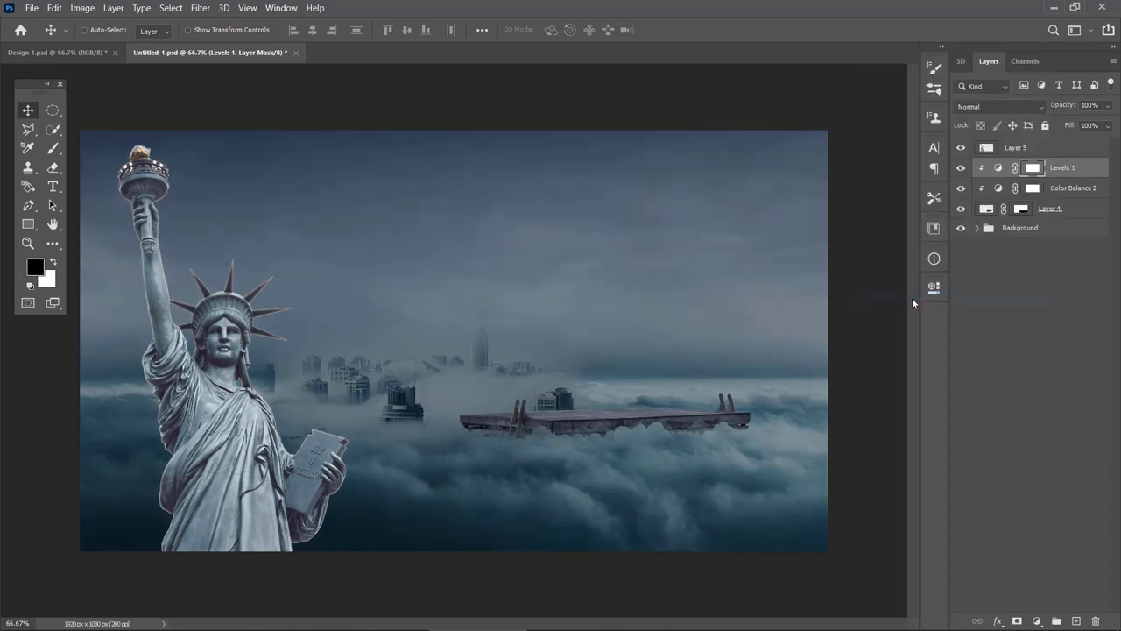
left_click(964, 169)
left_click(1010, 149)
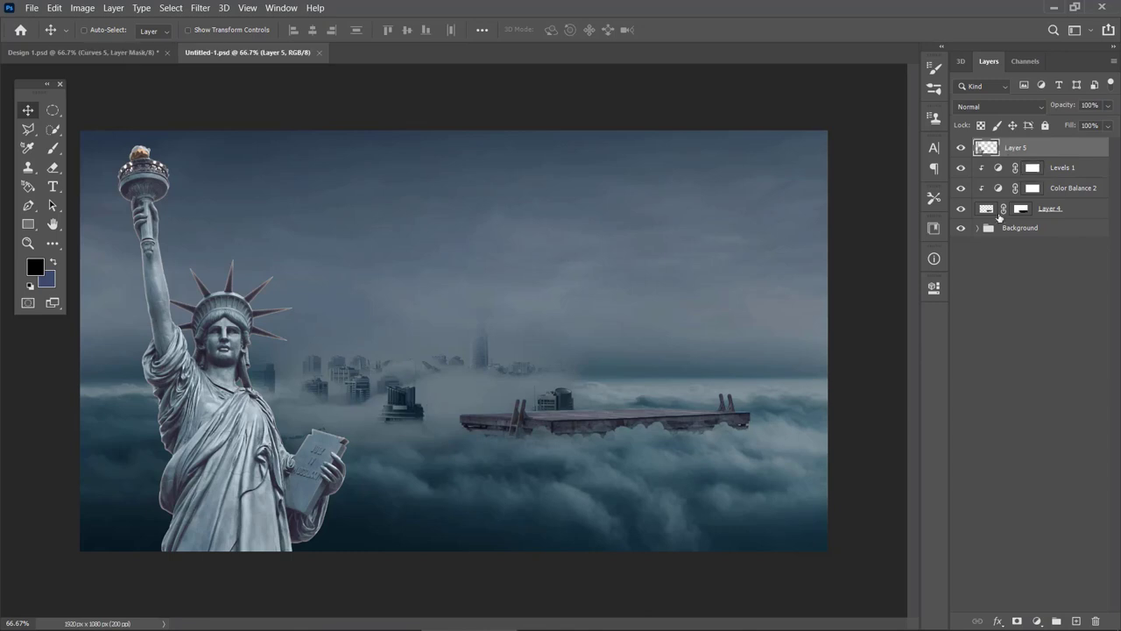
- Enlarge the foggy city layer in the Background group to about 108% and reposition it between the statue and the dock
left_click(979, 228)
left_click(999, 349)
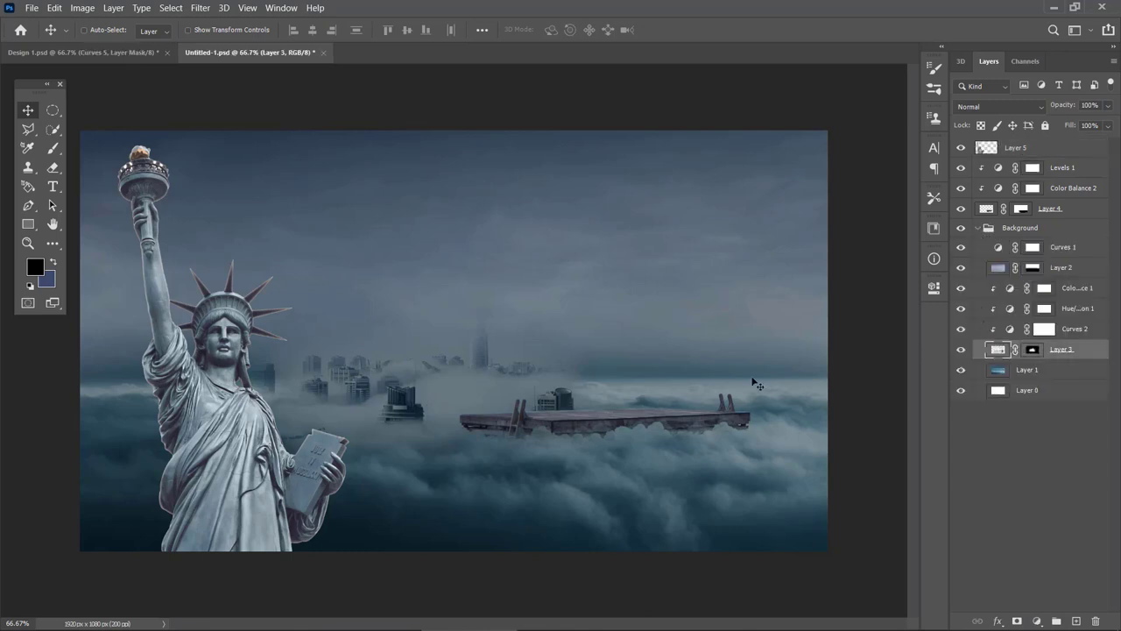
key("ctrl+t")
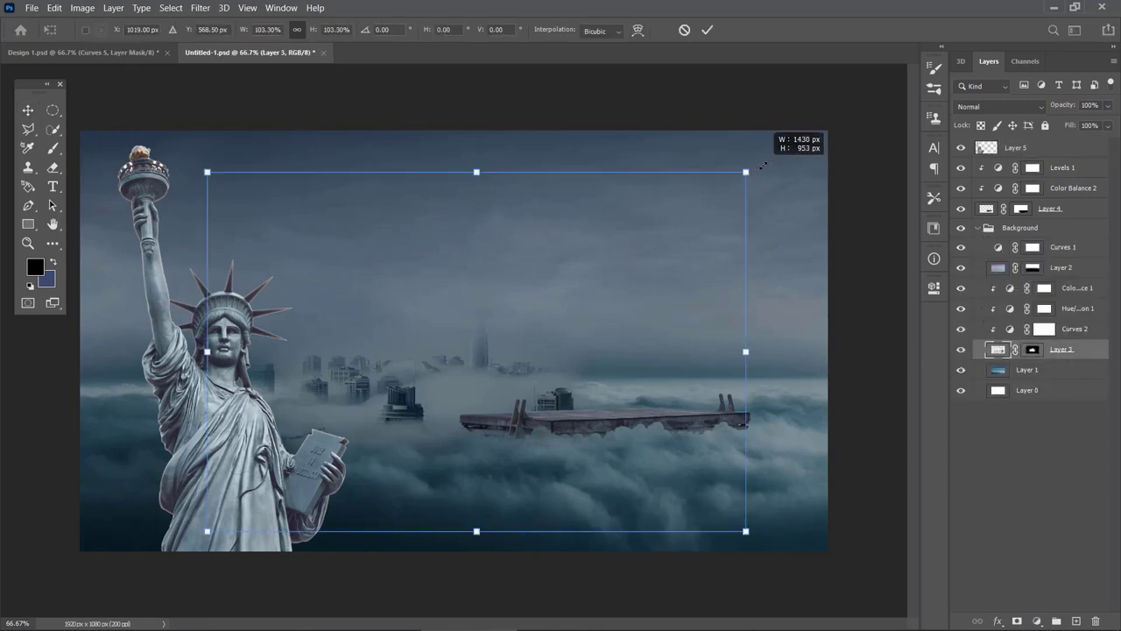
mouse_move(763, 165)
left_mouse_down()
mouse_move(779, 155)
mouse_move(761, 168)
left_mouse_up()
left_click_drag(588, 354, 578, 357)
left_click_drag(191, 528, 164, 548)
left_click_drag(413, 473, 437, 460)
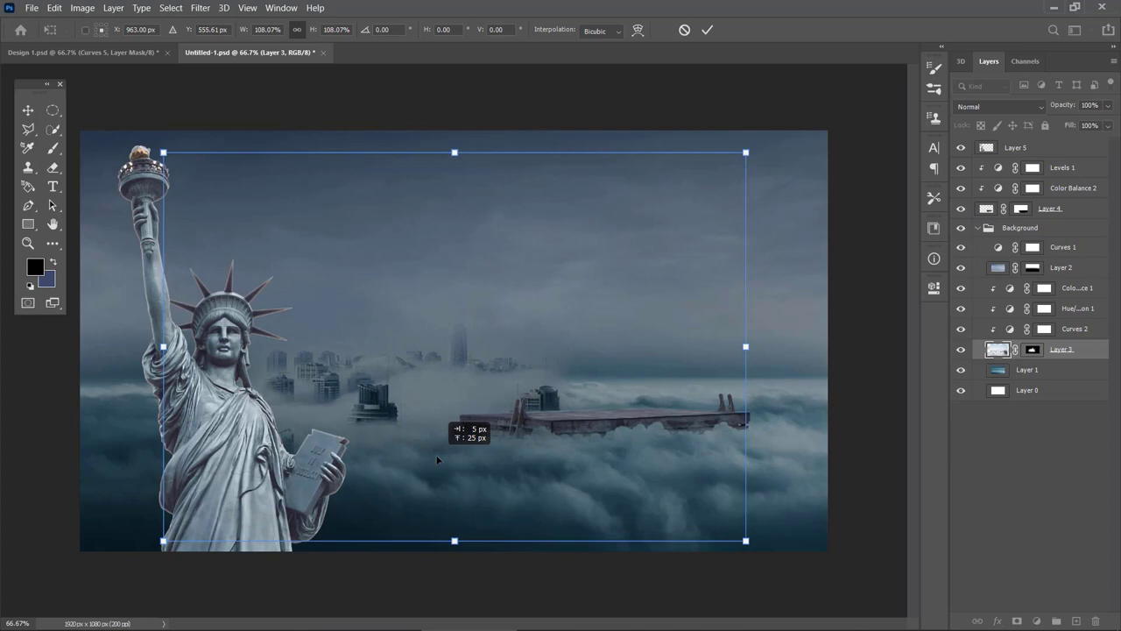
left_click_drag(549, 447, 565, 447)
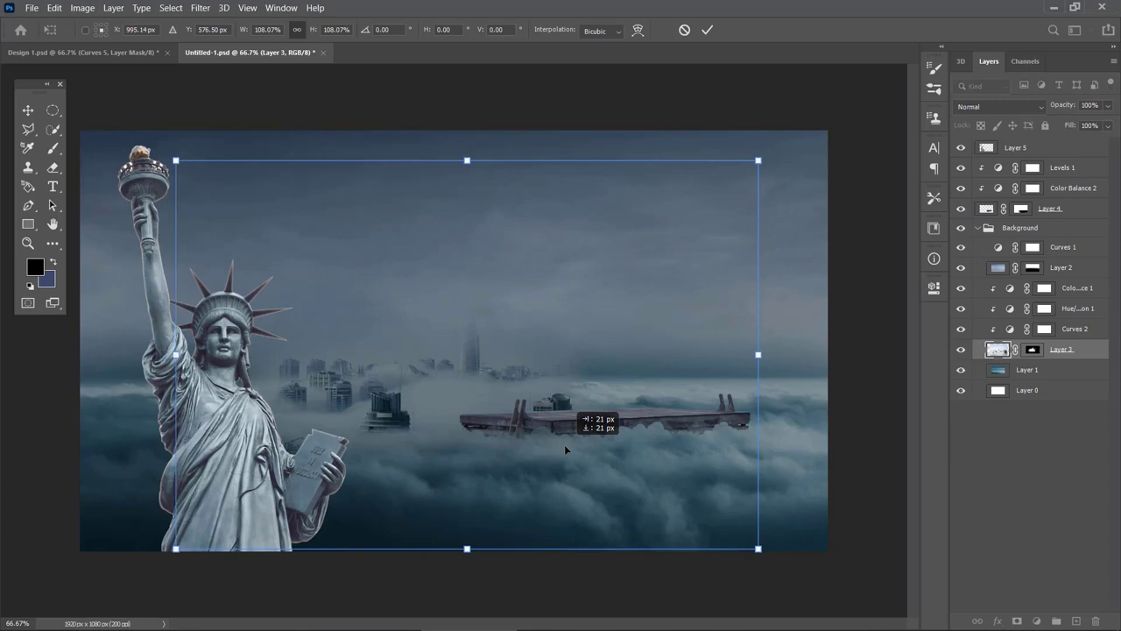
key("Return")
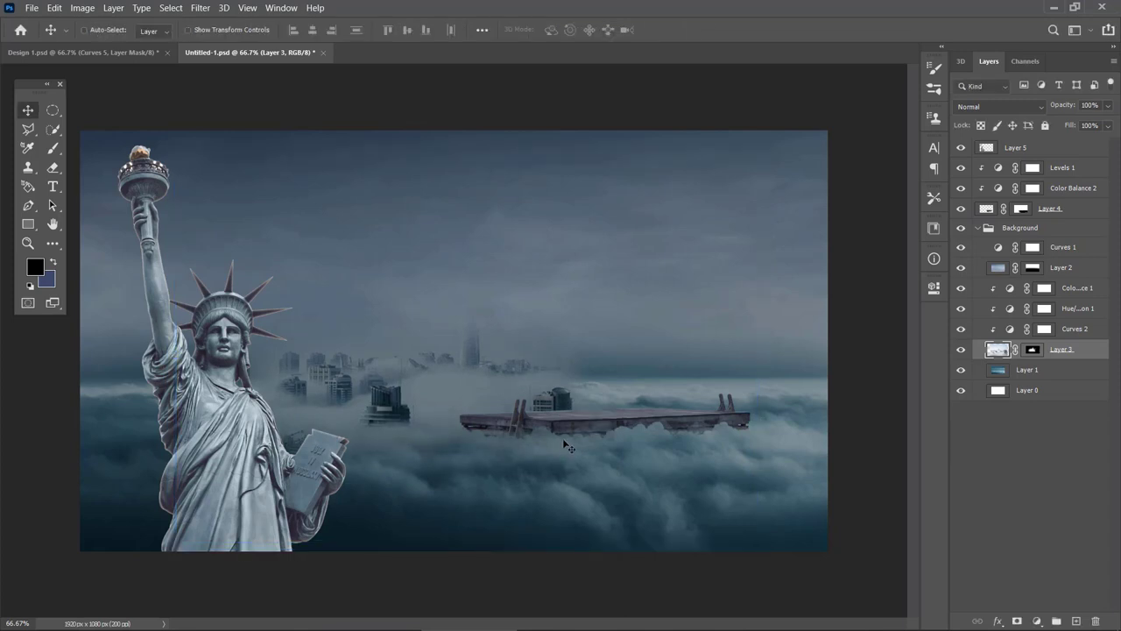
- Darken the city by lowering the white point of its Curves 2 adjustment to output 145, and collapse the Background group
double_click(1012, 330)
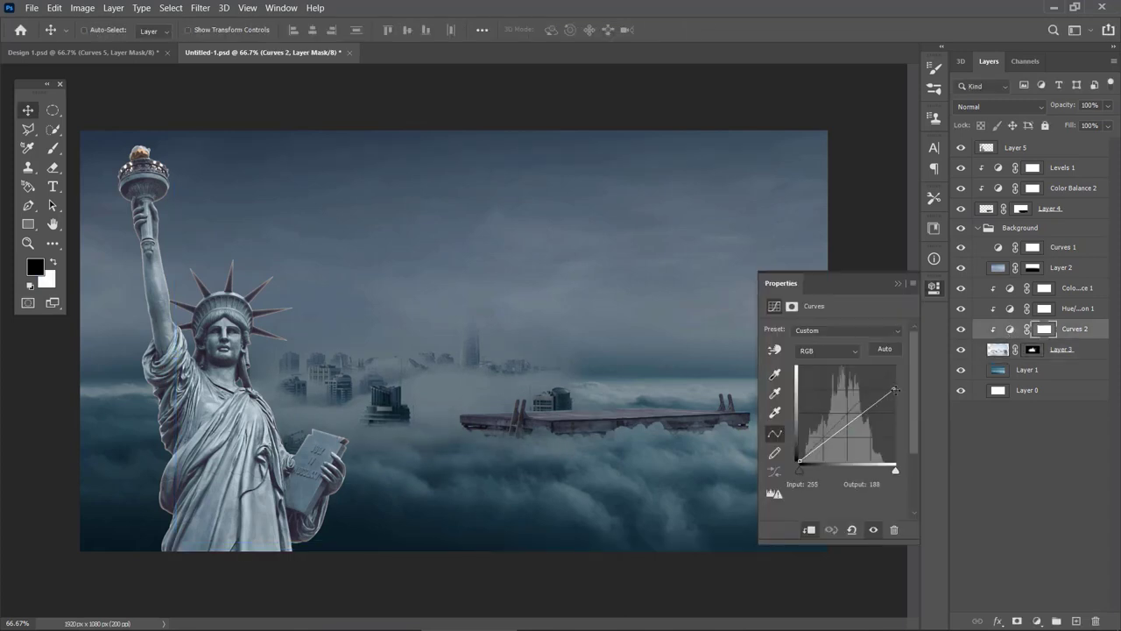
left_click_drag(894, 390, 895, 406)
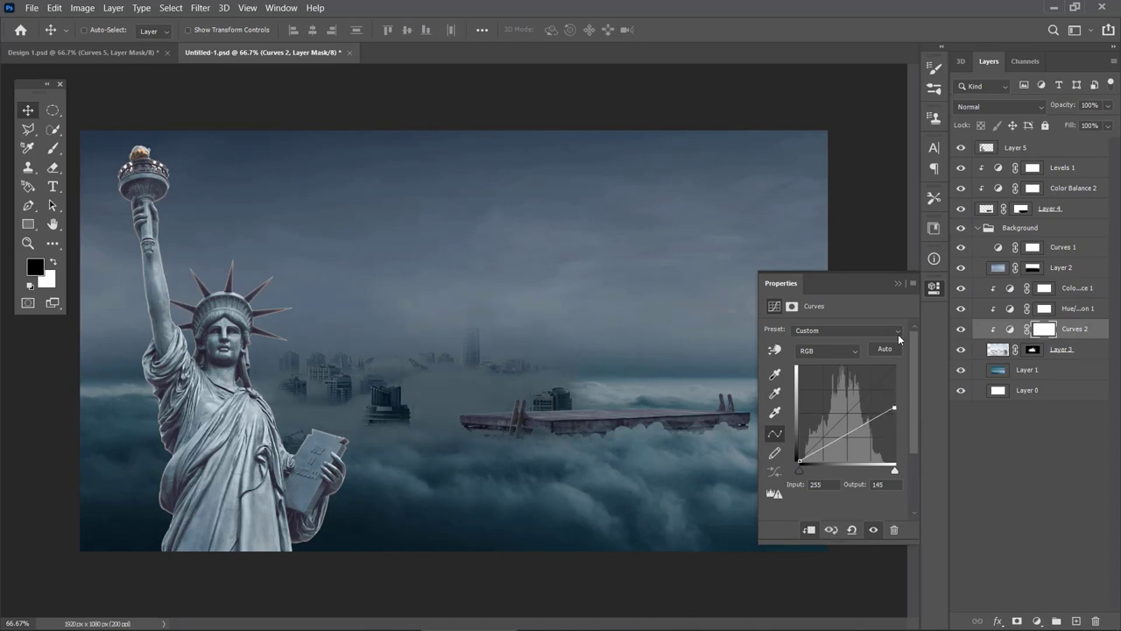
left_click(932, 290)
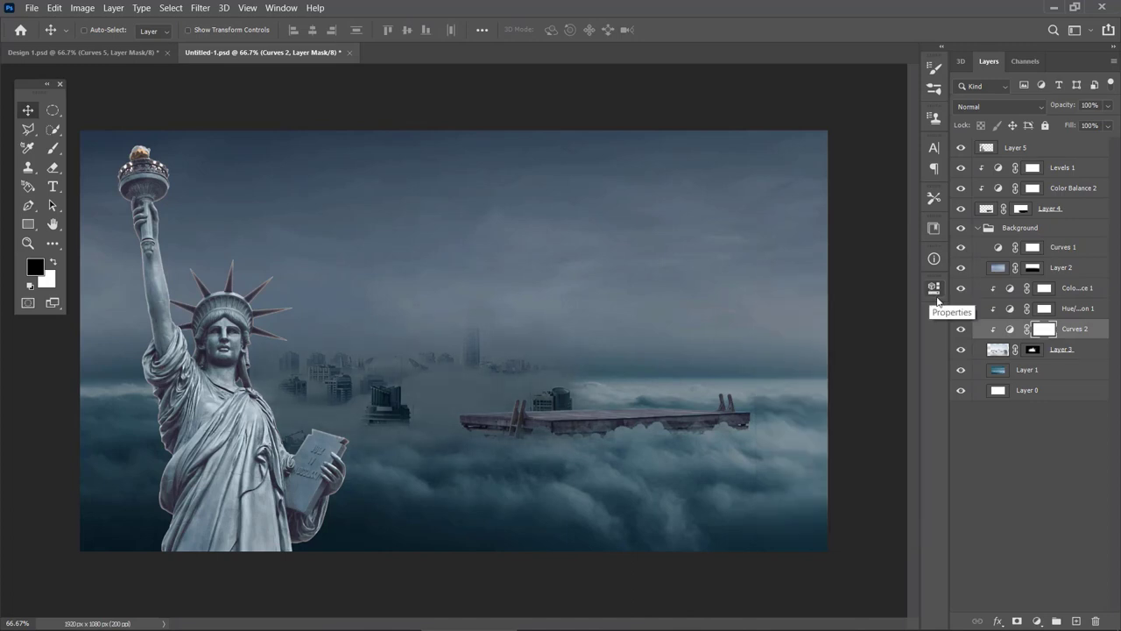
left_click(978, 230)
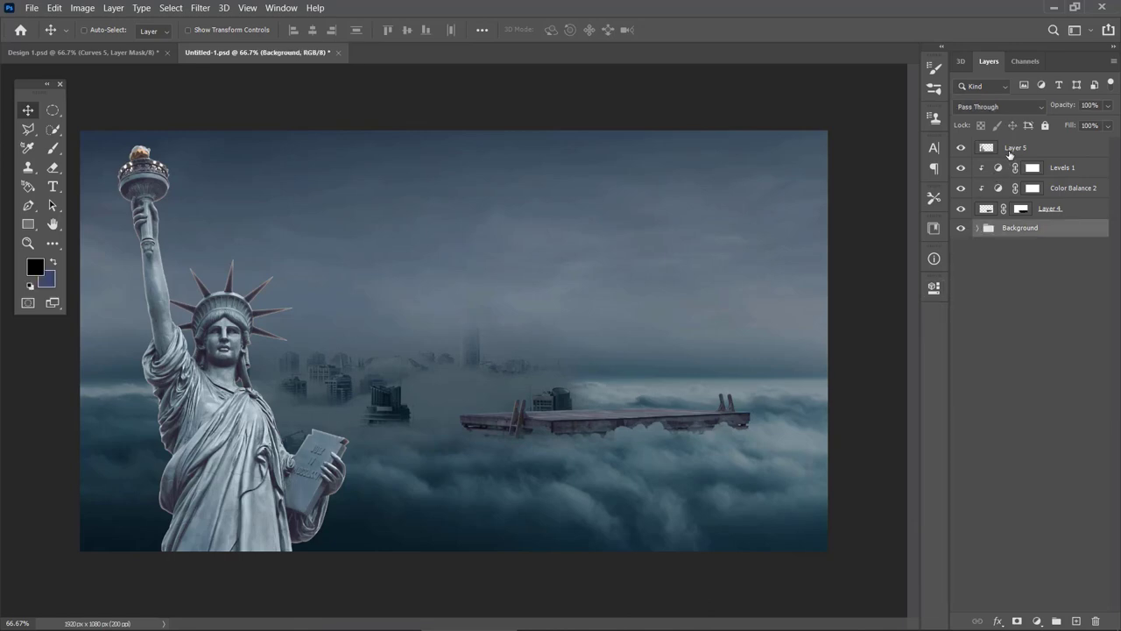
- Load the outline of the statue on Layer 5 as a selection around the raised arm and crown
left_click(1010, 155)
key("ctrl+plus")
key("ctrl+plus")
left_click_drag(377, 412, 833, 373)
left_click_drag(268, 413, 724, 370)
scroll(659, 486, "up", 3)
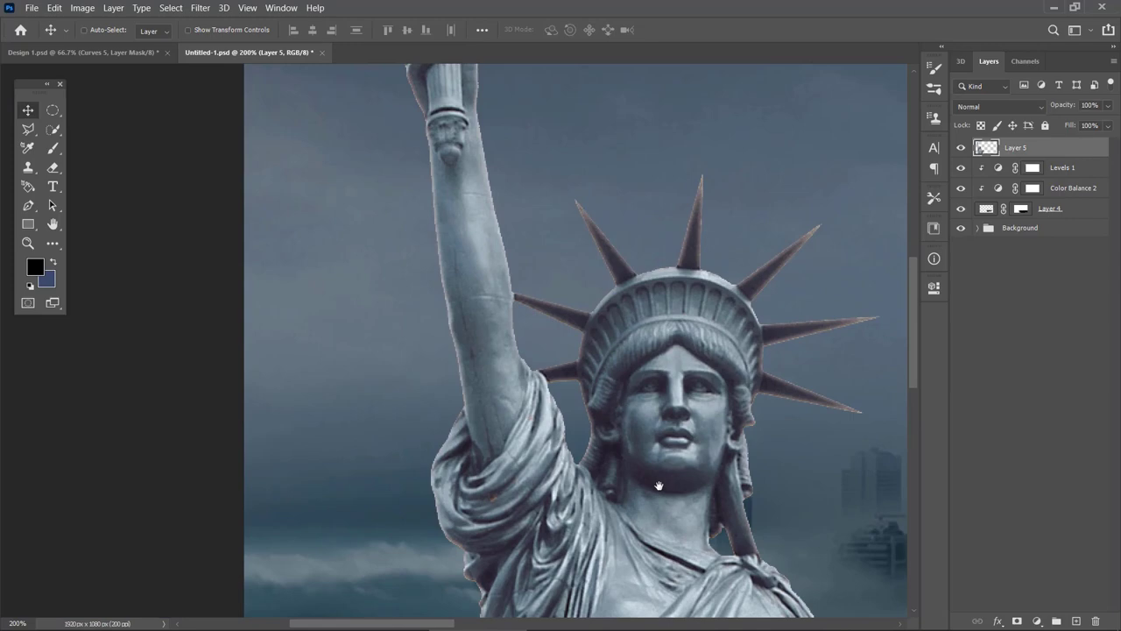
left_click(980, 149, "ctrl")
key("ctrl+plus")
left_click_drag(442, 197, 452, 337)
- Clone clean stone over the fringe along the raised arm's outer edge with a 20 px Clone Stamp
left_click(37, 171)
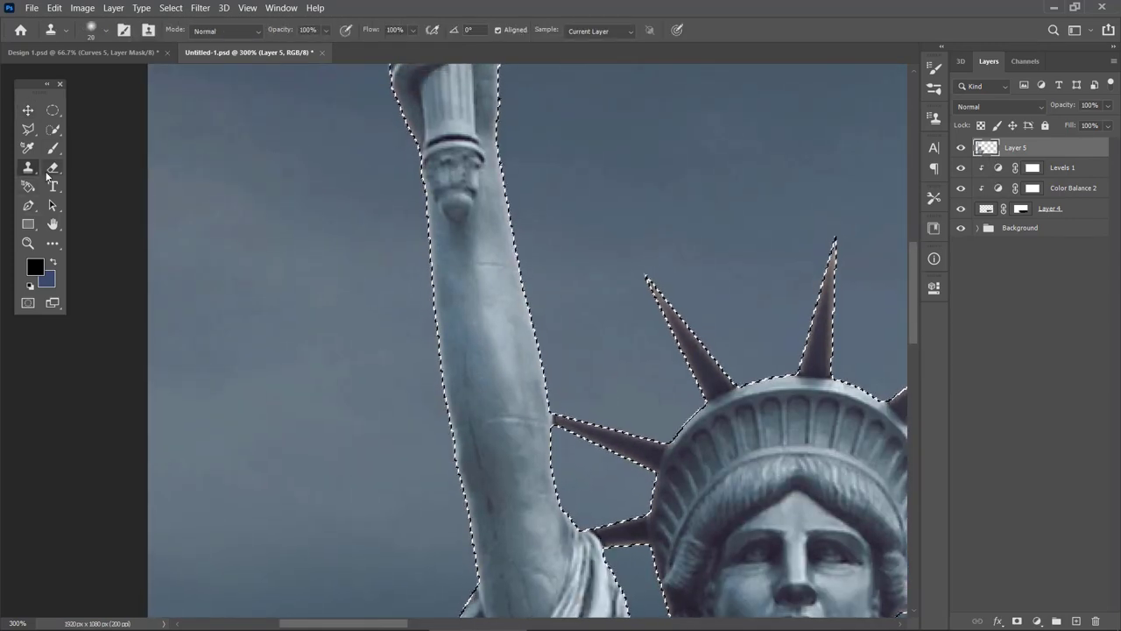
left_click(441, 242, "alt")
mouse_move(432, 259)
left_mouse_down()
mouse_move(439, 447)
mouse_move(454, 434)
mouse_move(473, 588)
left_mouse_up()
left_click(445, 376, "alt")
left_click_drag(435, 330, 427, 242)
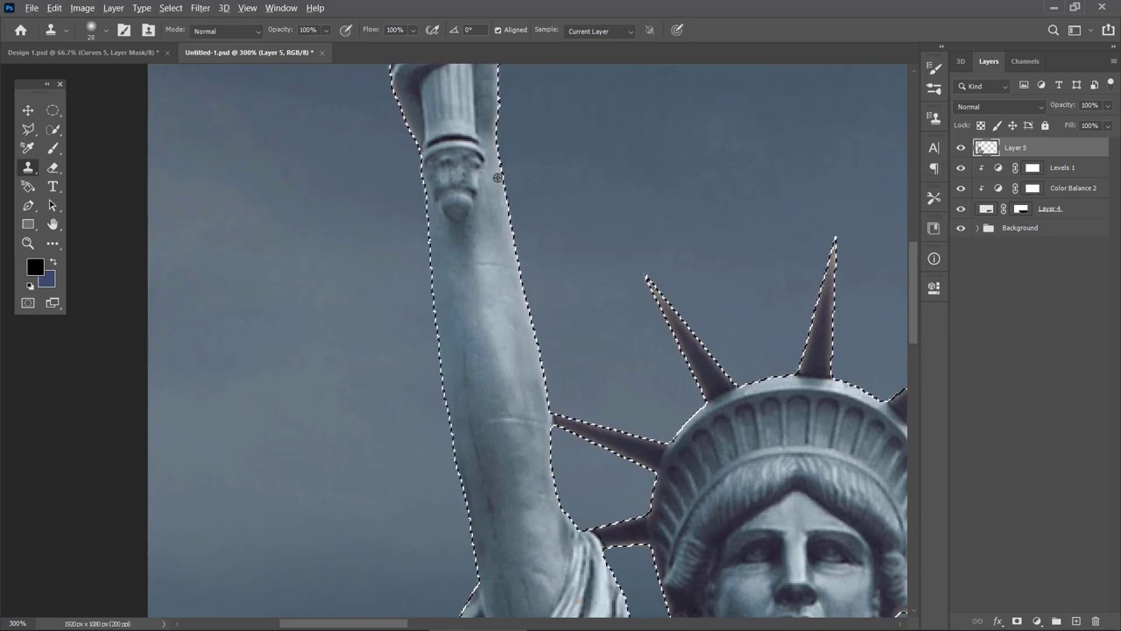
- Clone away the fringe along the outer edge of the sleeve and robe with a 15 px Clone Stamp brush
left_click_drag(558, 507, 625, 83)
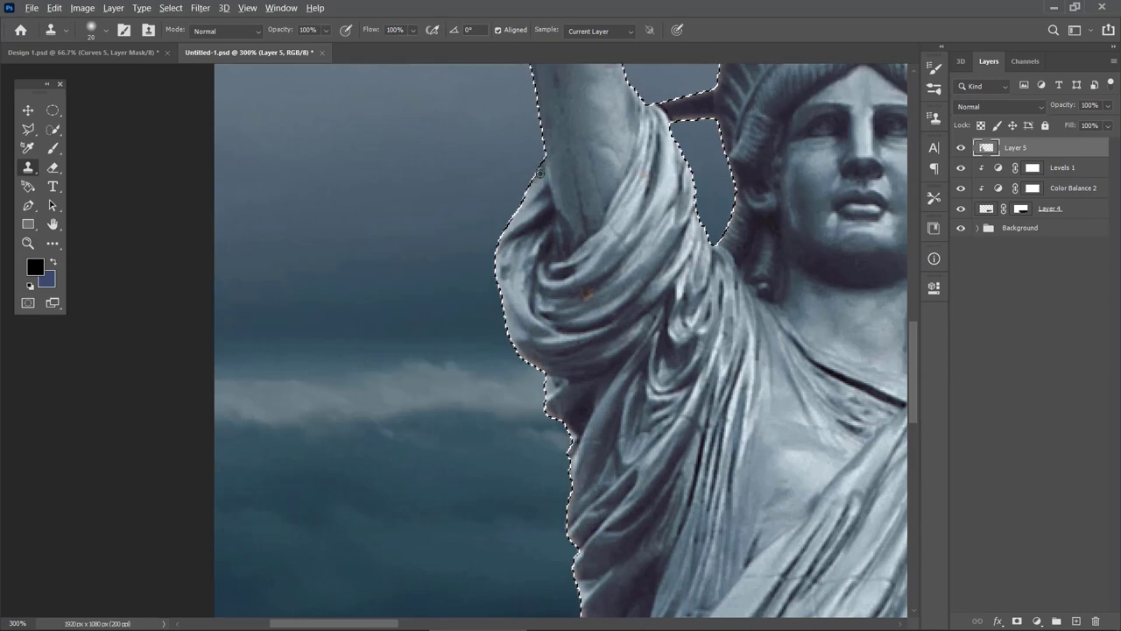
key("bracketleft")
left_click_drag(521, 355, 545, 386)
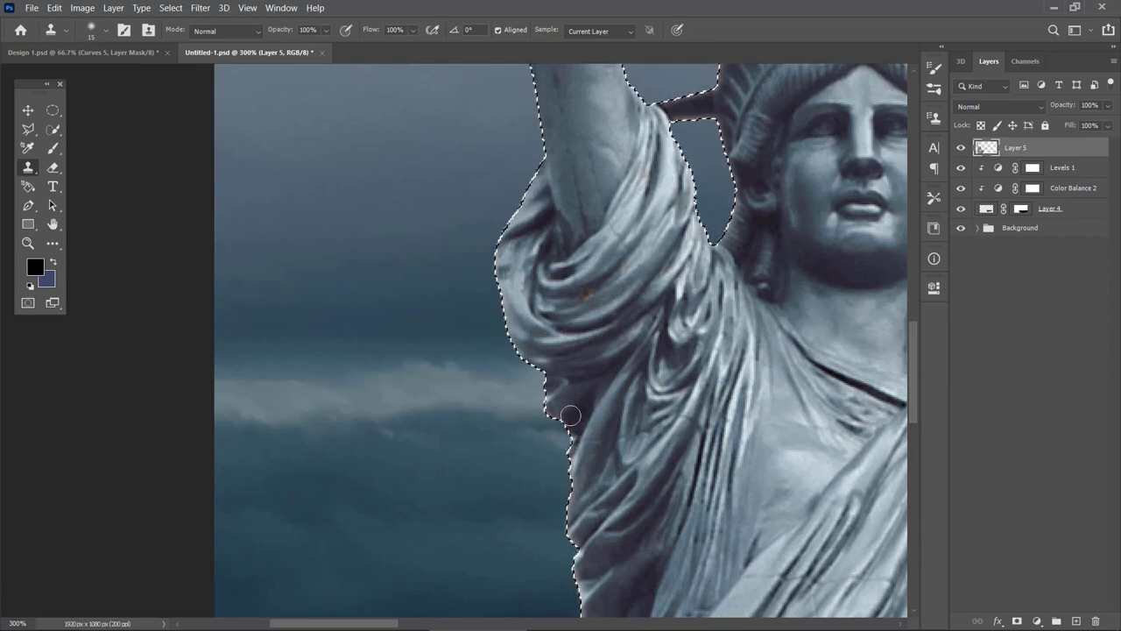
left_click(570, 416, "alt")
mouse_move(553, 433)
left_mouse_down()
mouse_move(558, 508)
mouse_move(595, 338)
mouse_move(580, 408)
mouse_move(590, 419)
mouse_move(591, 320)
left_mouse_up()
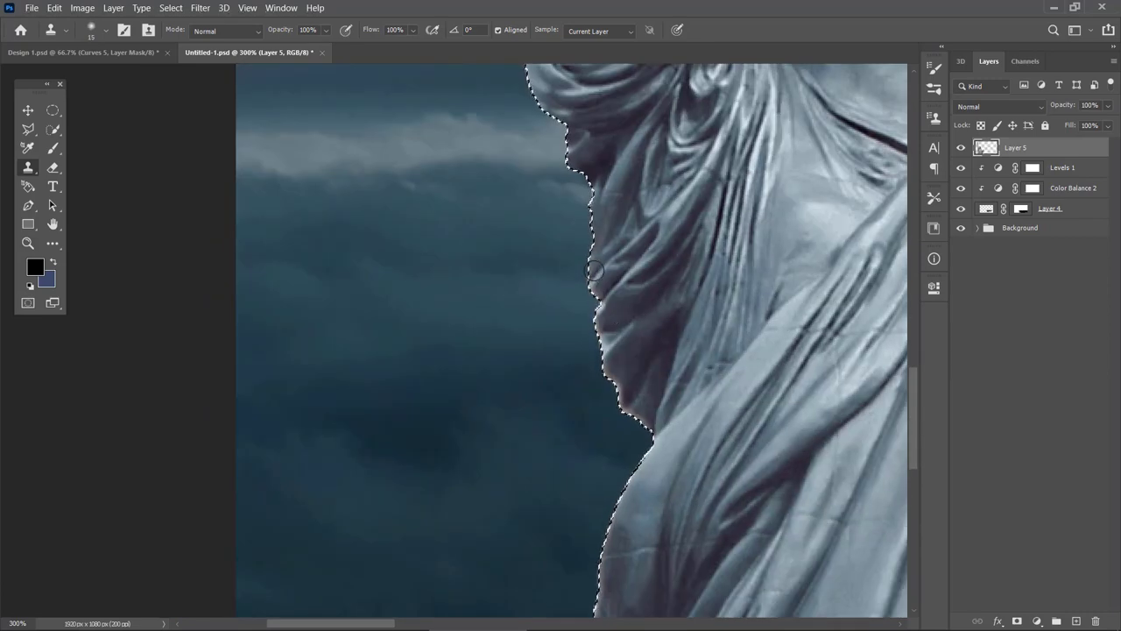
mouse_move(607, 379)
left_mouse_down()
mouse_move(603, 305)
mouse_move(649, 357)
left_mouse_up()
left_click_drag(650, 359, 677, 291)
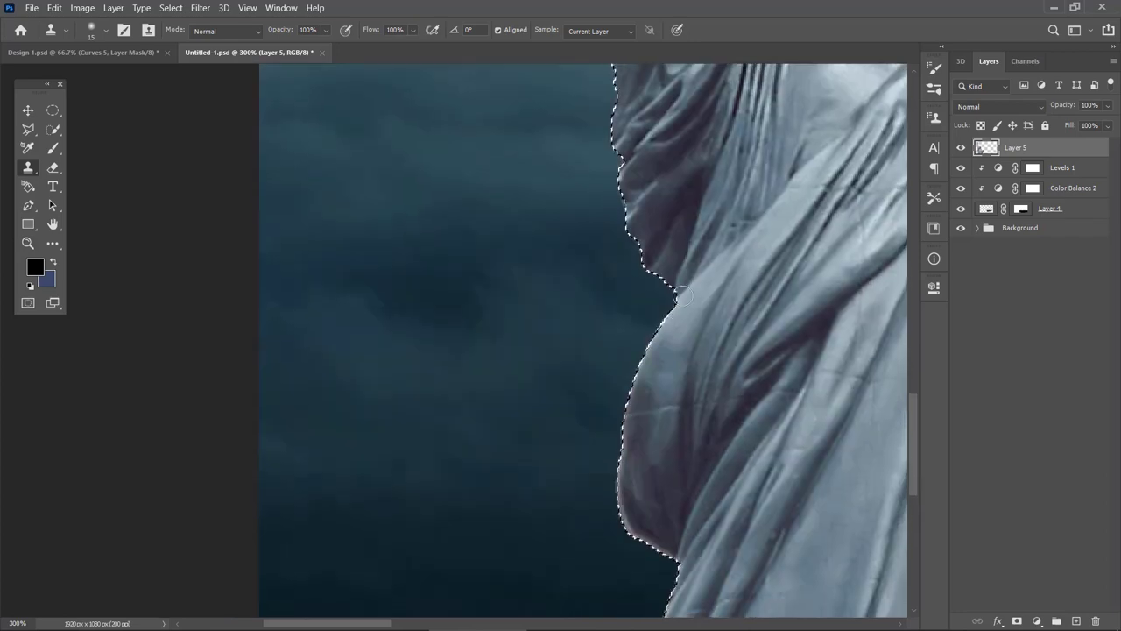
key("ctrl+d")
scroll(622, 229, "down", 2)
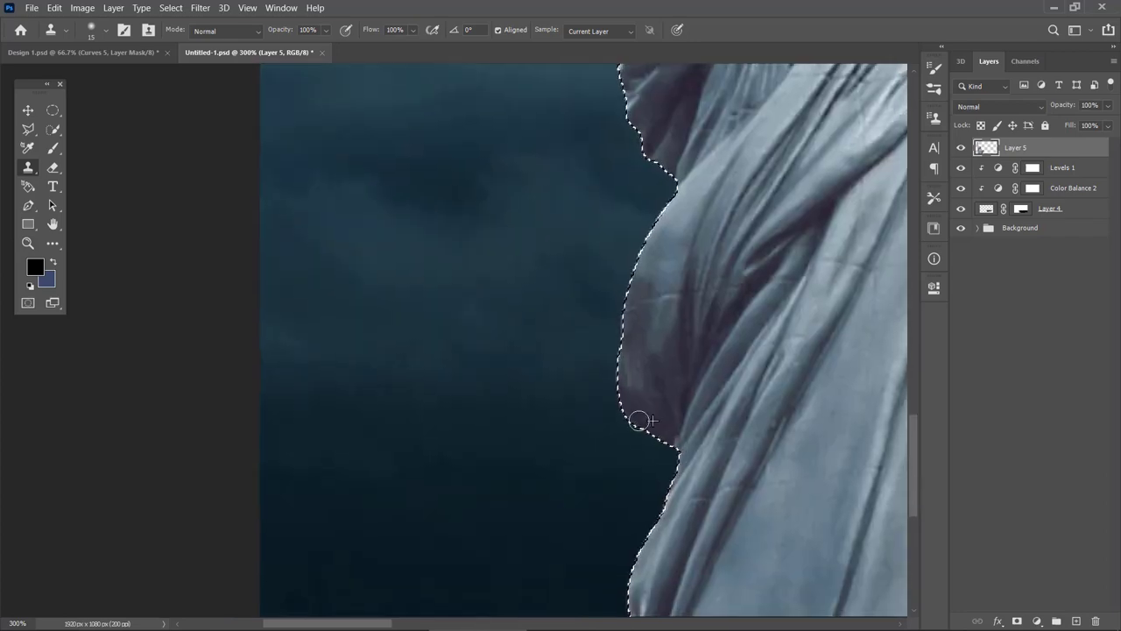
- Reduce the Clone Stamp to 10 px and clone dark tones over the edges of the crown's left and central spikes
left_click_drag(622, 229, 368, 595)
mouse_move(814, 140)
left_mouse_down()
mouse_move(608, 508)
mouse_move(831, 559)
left_mouse_up()
key("[")
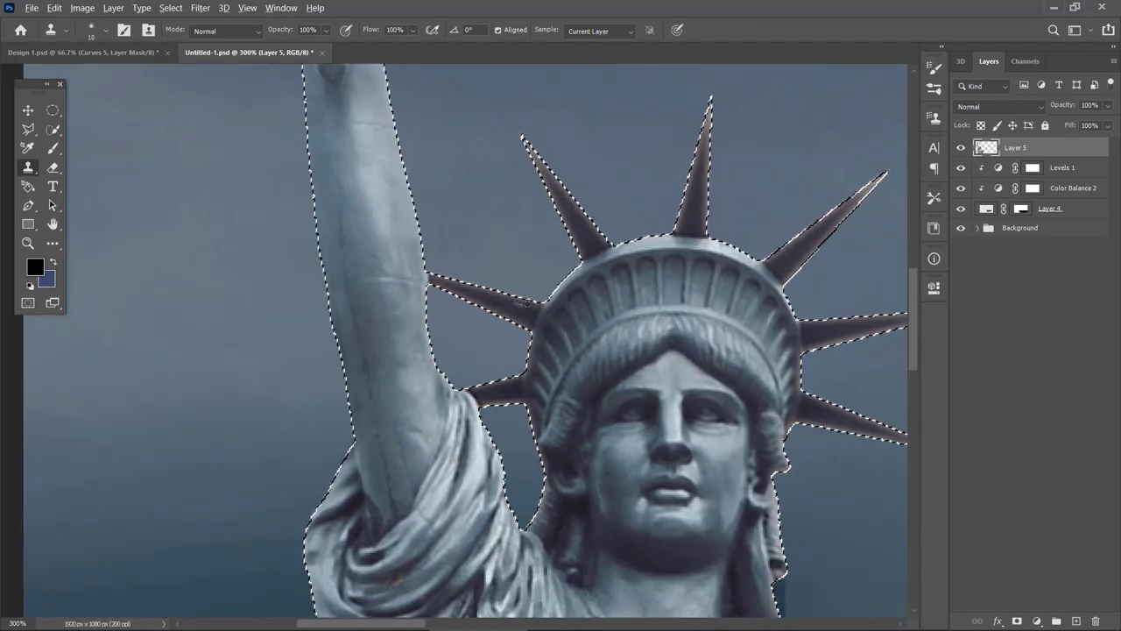
left_click(522, 320, "alt")
mouse_move(505, 296)
left_mouse_down()
mouse_move(578, 255)
mouse_move(516, 121)
left_mouse_up()
left_click(686, 219, "alt")
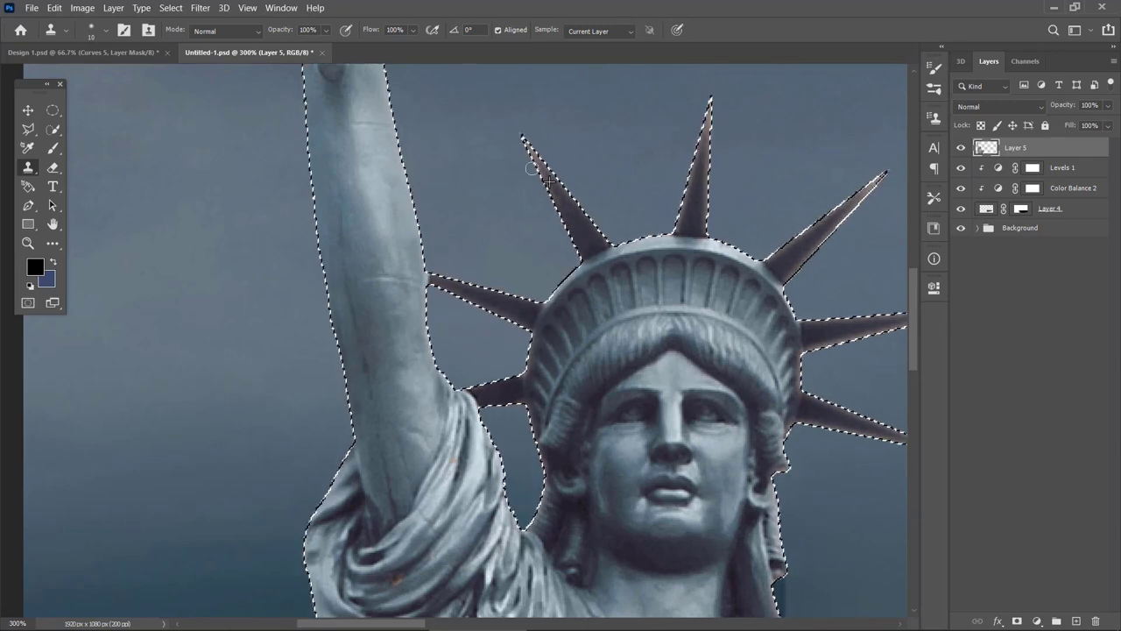
mouse_move(696, 166)
left_mouse_down()
mouse_move(696, 95)
mouse_move(710, 65)
left_mouse_up()
left_click(700, 175, "alt")
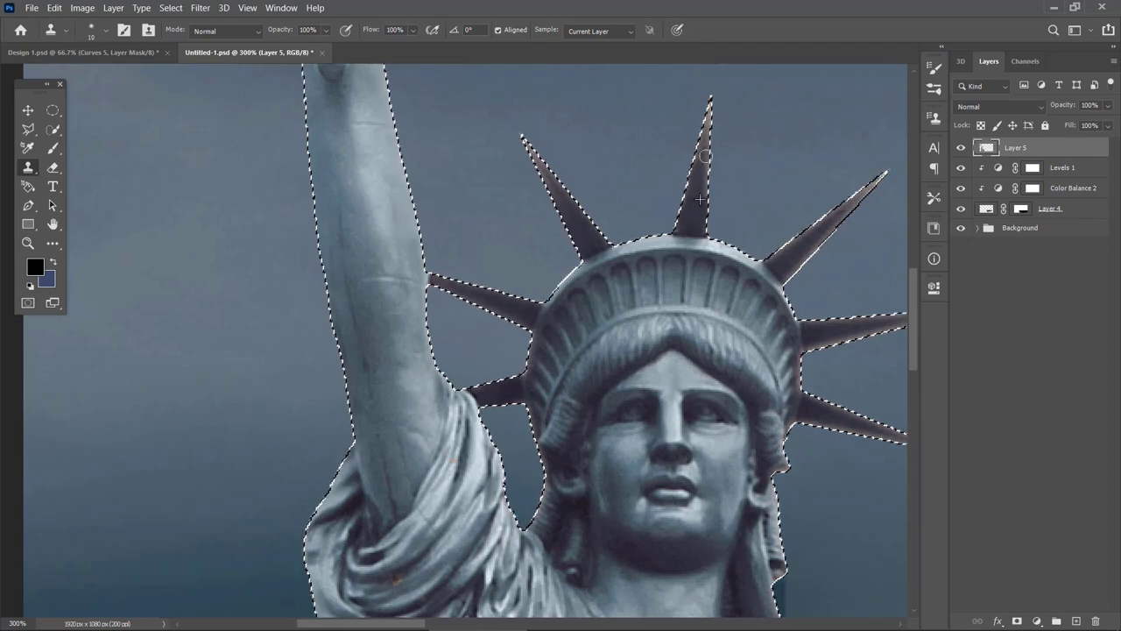
left_click_drag(702, 131, 702, 115)
- Clone dark tones over the light edges of the crown's right-hand spikes and deselect the statue
left_click_drag(794, 225, 615, 239)
left_click(613, 285, "alt")
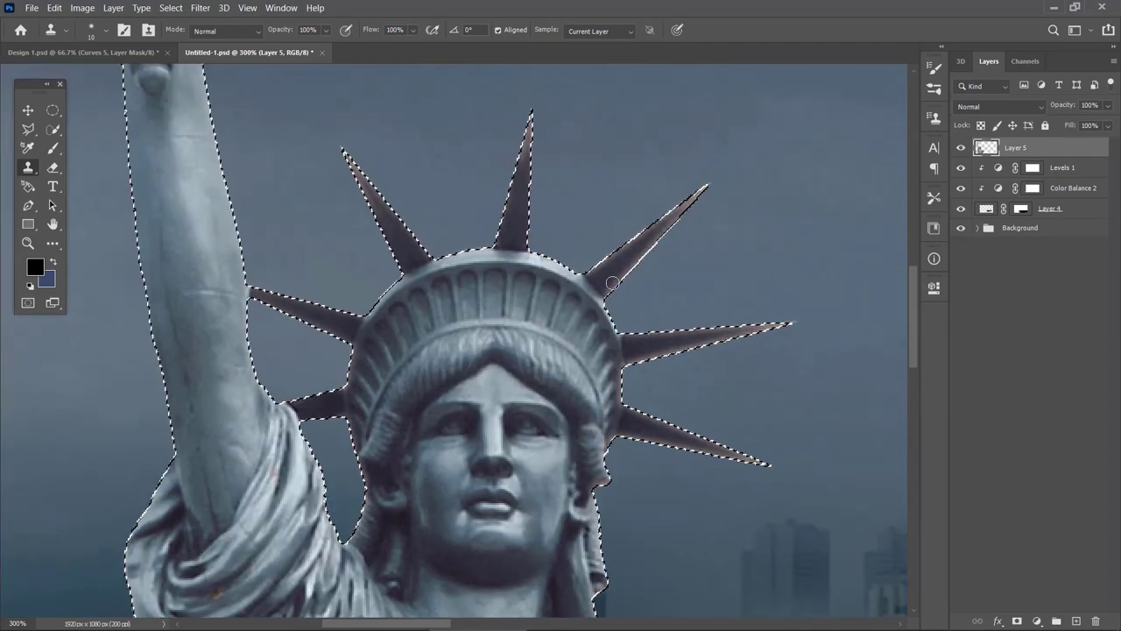
left_click_drag(626, 279, 719, 168)
left_click(628, 248, "alt")
left_click_drag(632, 227, 628, 230)
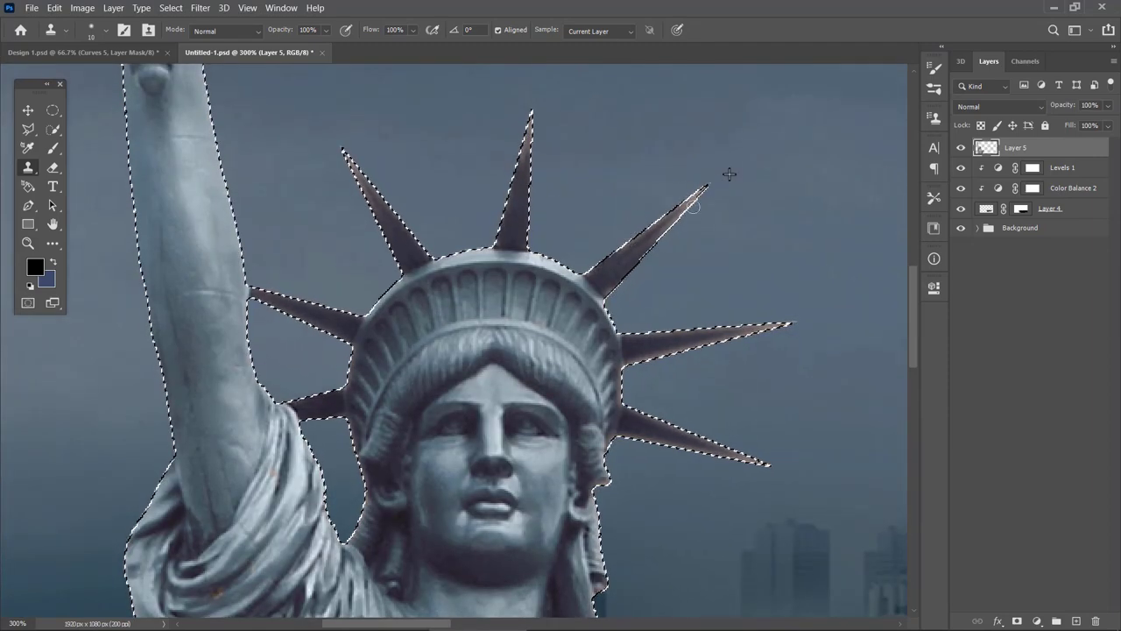
left_click_drag(693, 207, 669, 221)
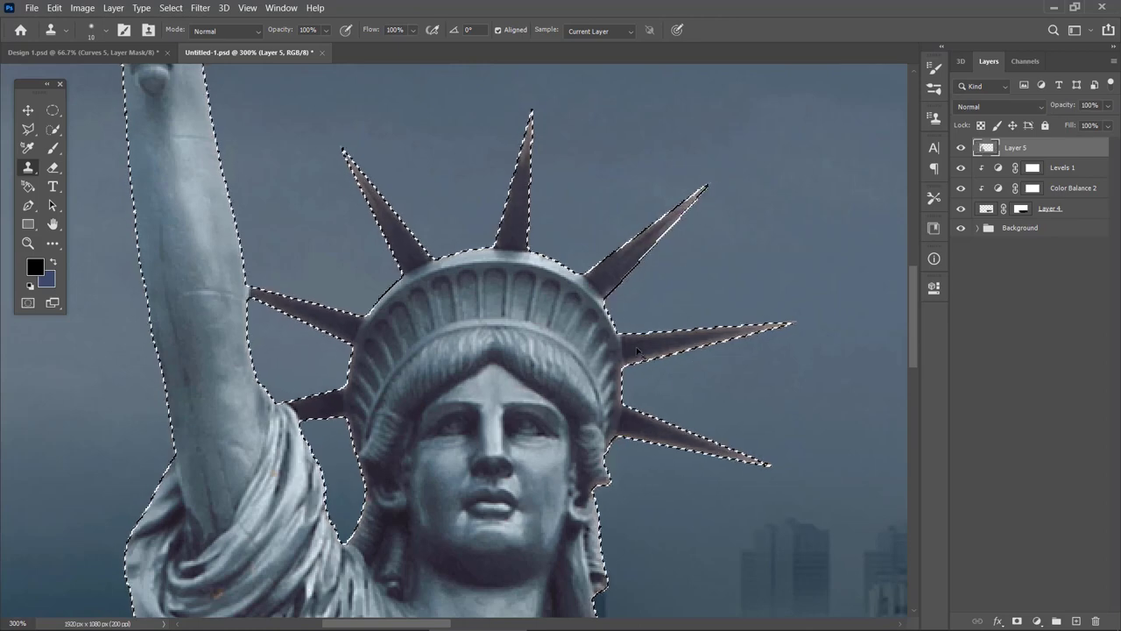
mouse_move(637, 351)
left_mouse_down()
mouse_move(832, 334)
mouse_move(651, 344)
mouse_move(750, 329)
left_mouse_up()
left_click_drag(732, 405, 757, 296)
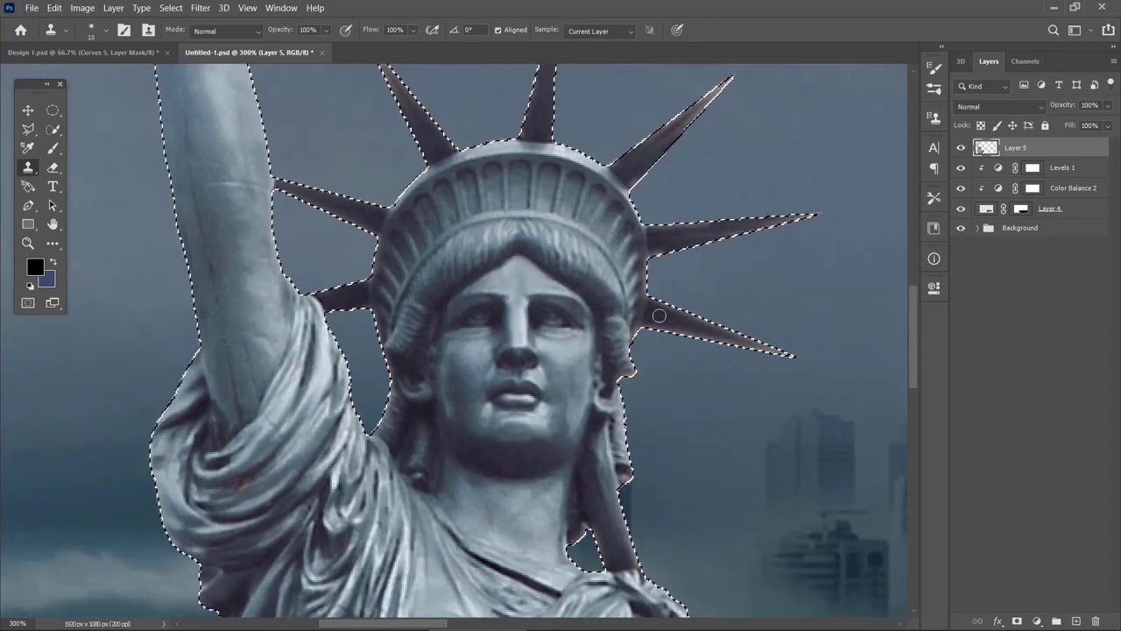
key("ctrl+d")
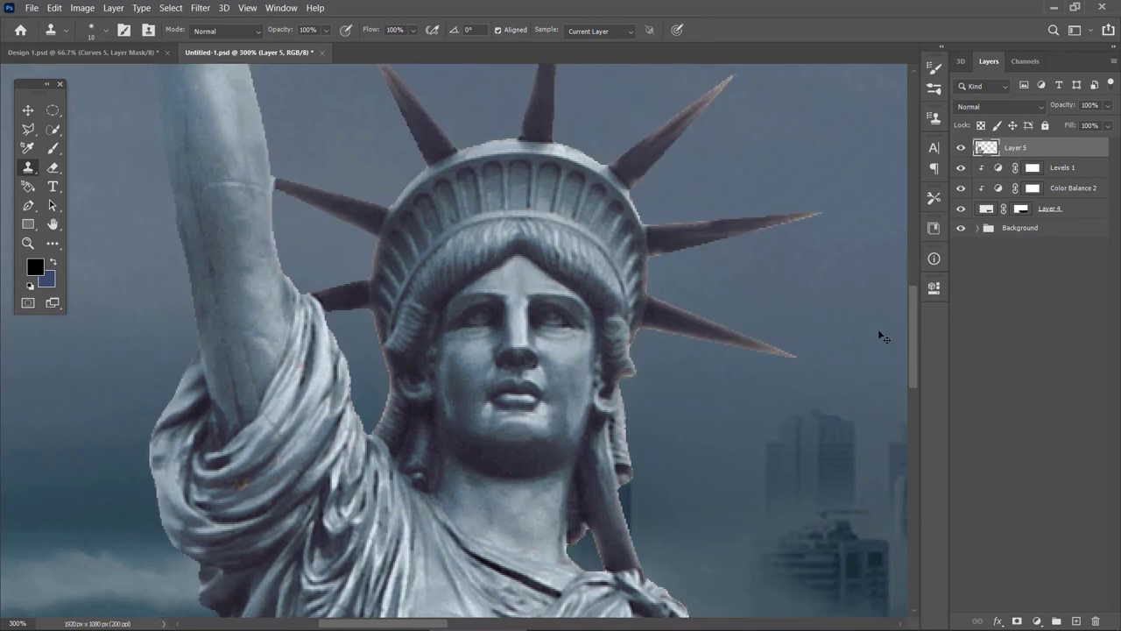
- Soften the edges of the statue's torch and raised arm with a 20 px Blur tool at 23% strength
key("ctrl+minus")
left_click_drag(684, 329, 767, 460)
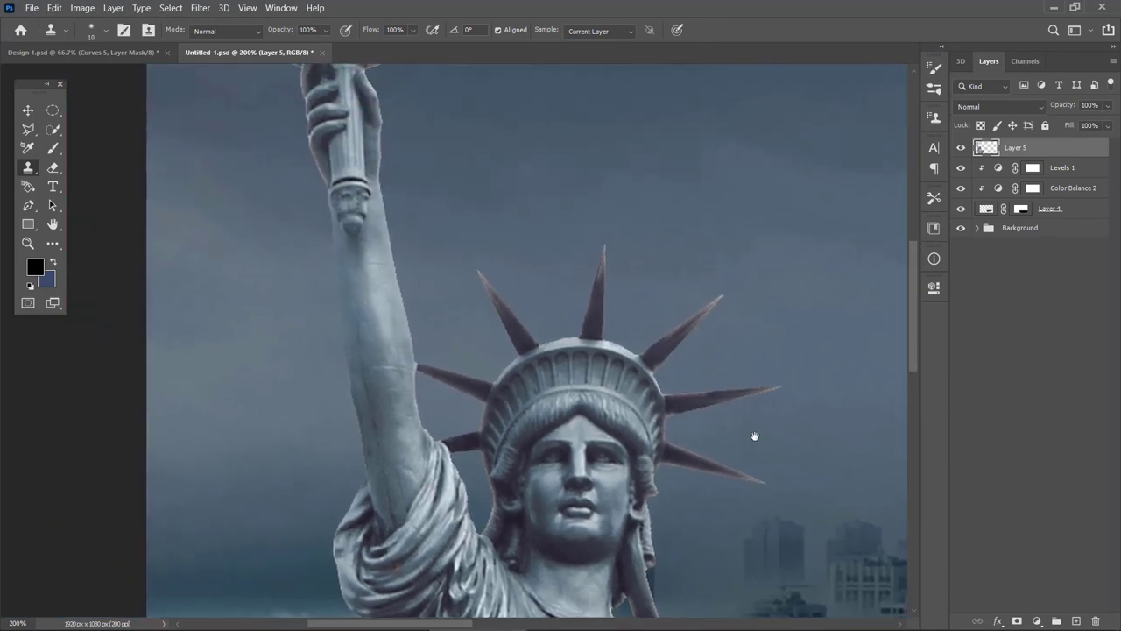
left_click(52, 244)
right_click(53, 242)
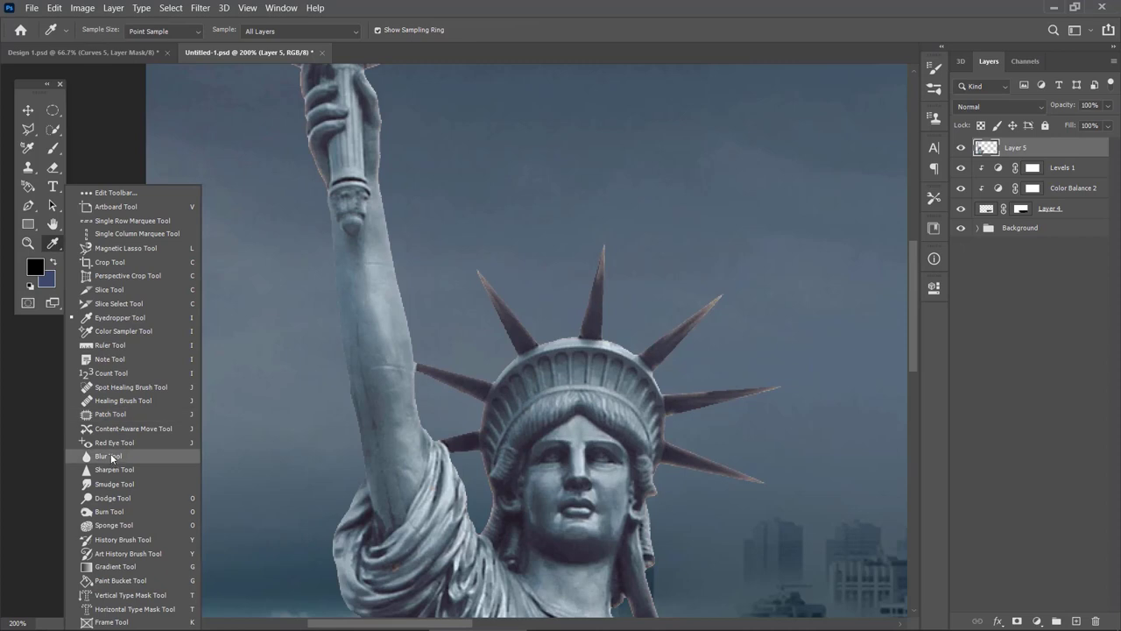
left_click(114, 457)
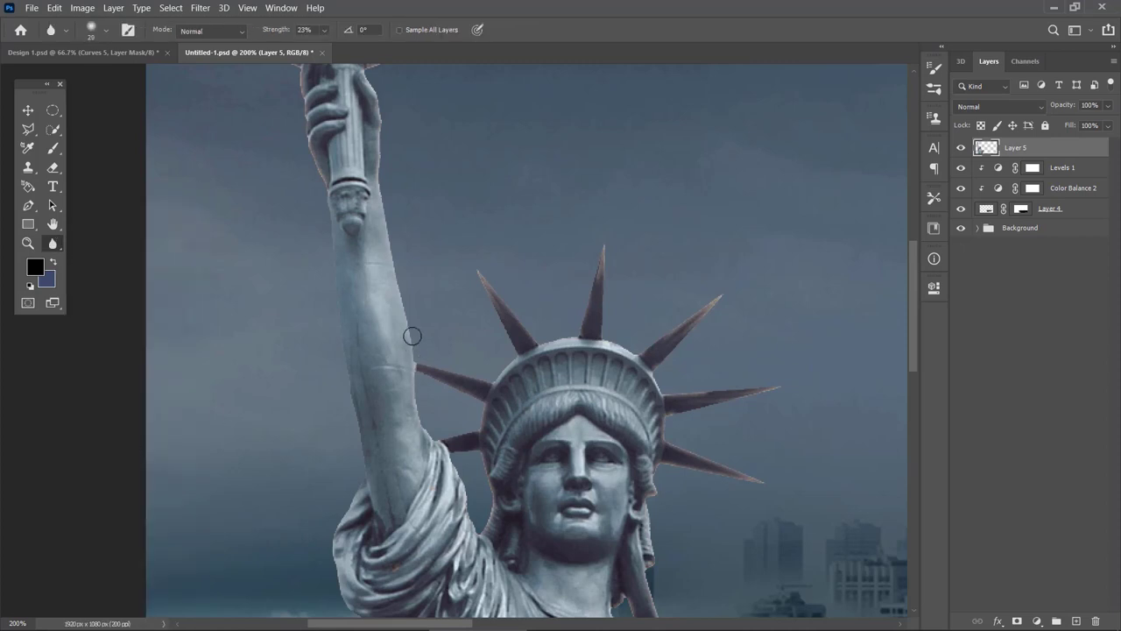
scroll(375, 200, "up", 5)
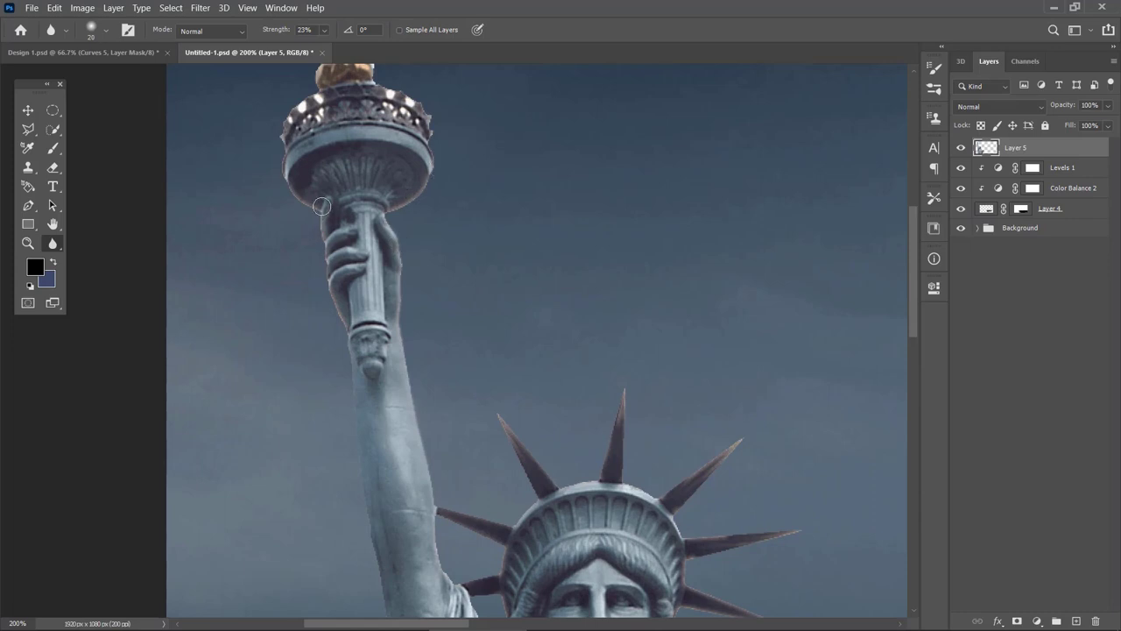
left_click_drag(354, 371, 420, 177)
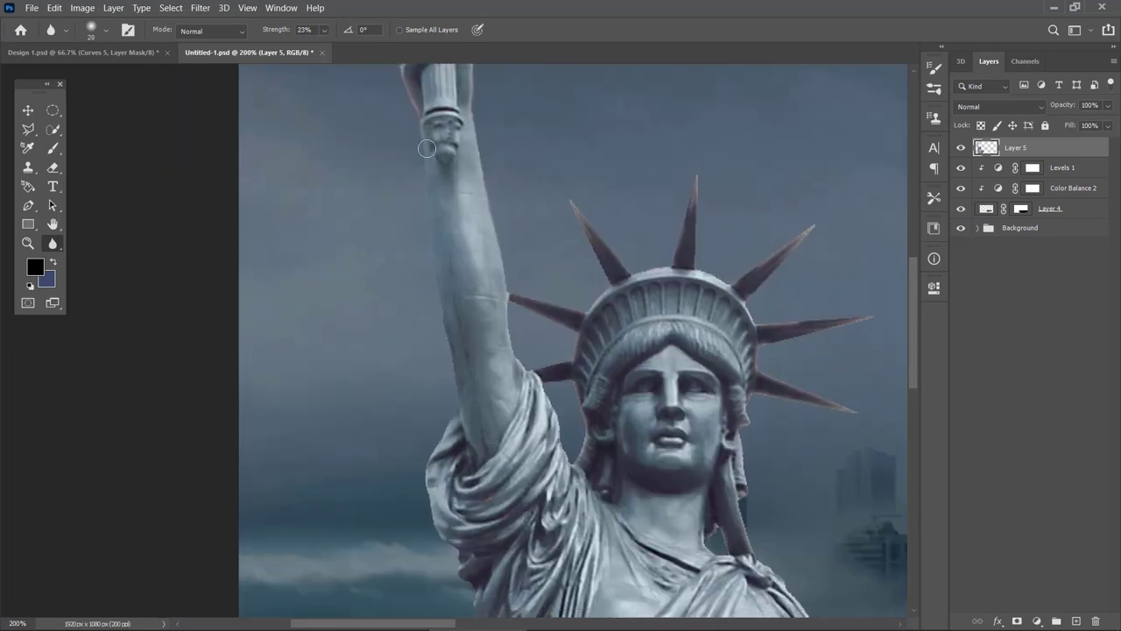
left_click_drag(459, 398, 533, 209)
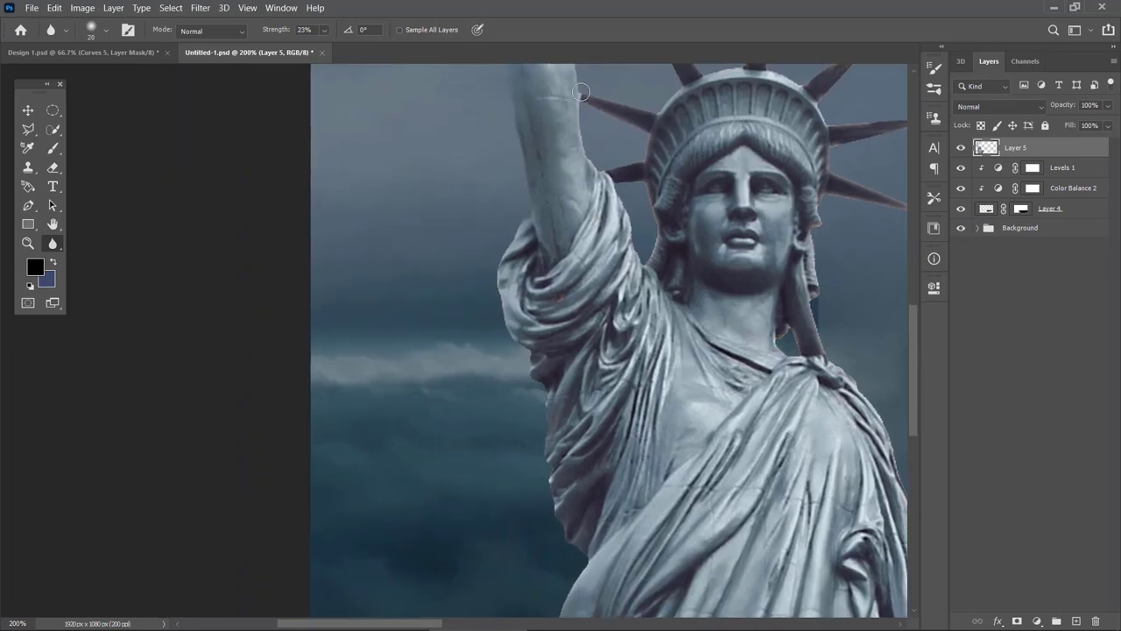
- Blur the statue's outline along the robe, tablet, holding hand and crown spikes
mouse_move(471, 233)
left_mouse_down()
mouse_move(348, 260)
mouse_move(333, 217)
left_mouse_up()
scroll(382, 368, "down", 2)
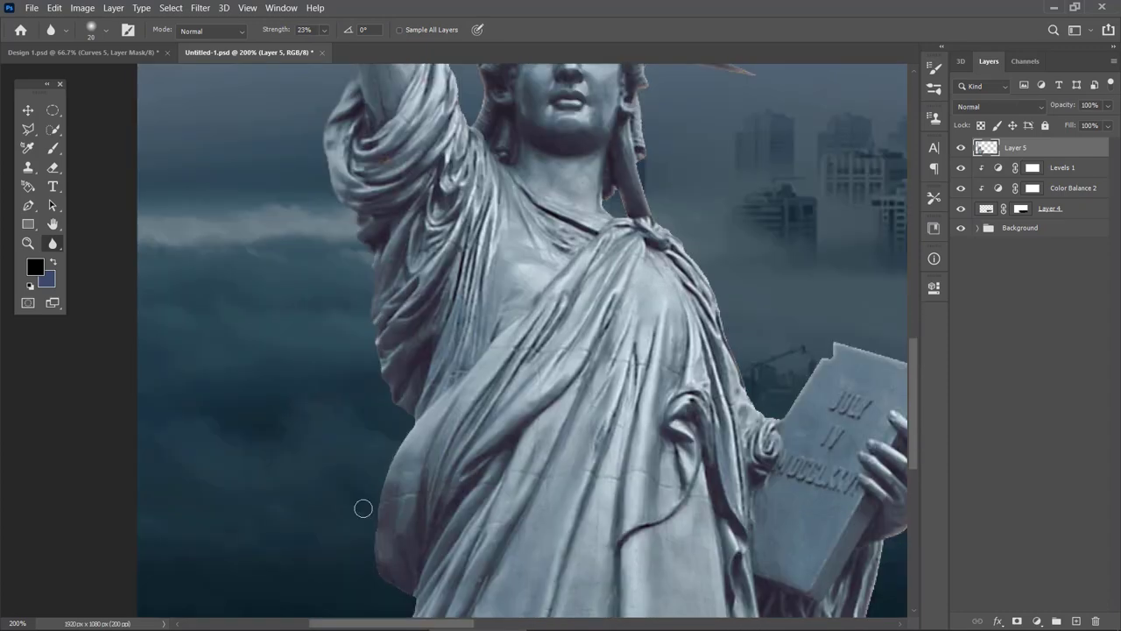
scroll(363, 508, "down", 3)
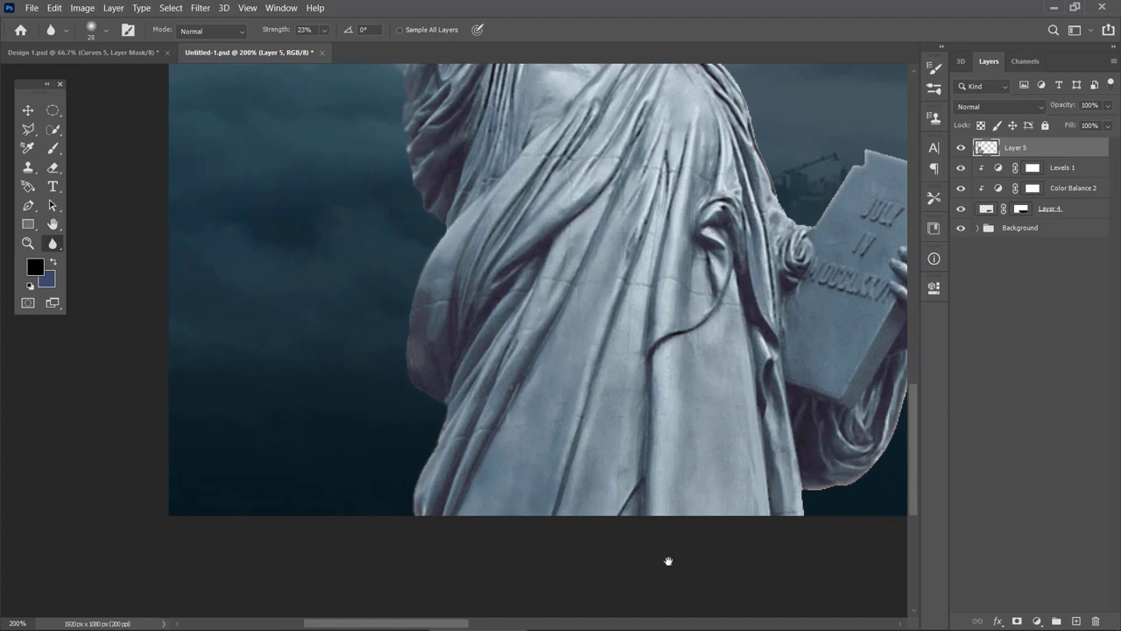
left_click_drag(668, 561, 498, 622)
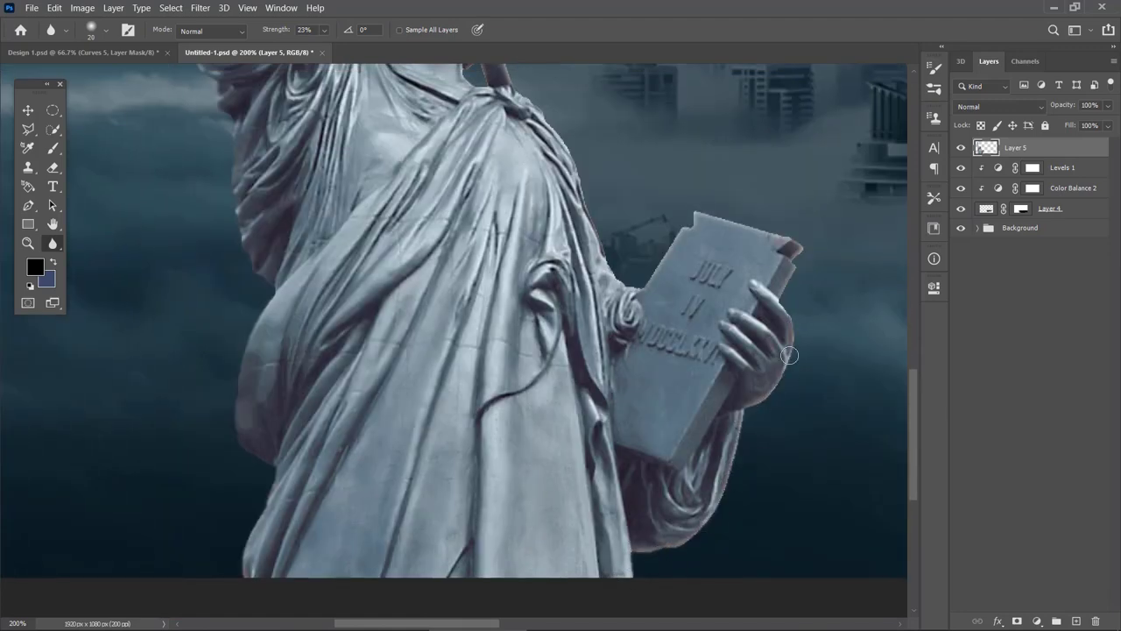
scroll(790, 355, "up", 3)
scroll(580, 519, "up", 2)
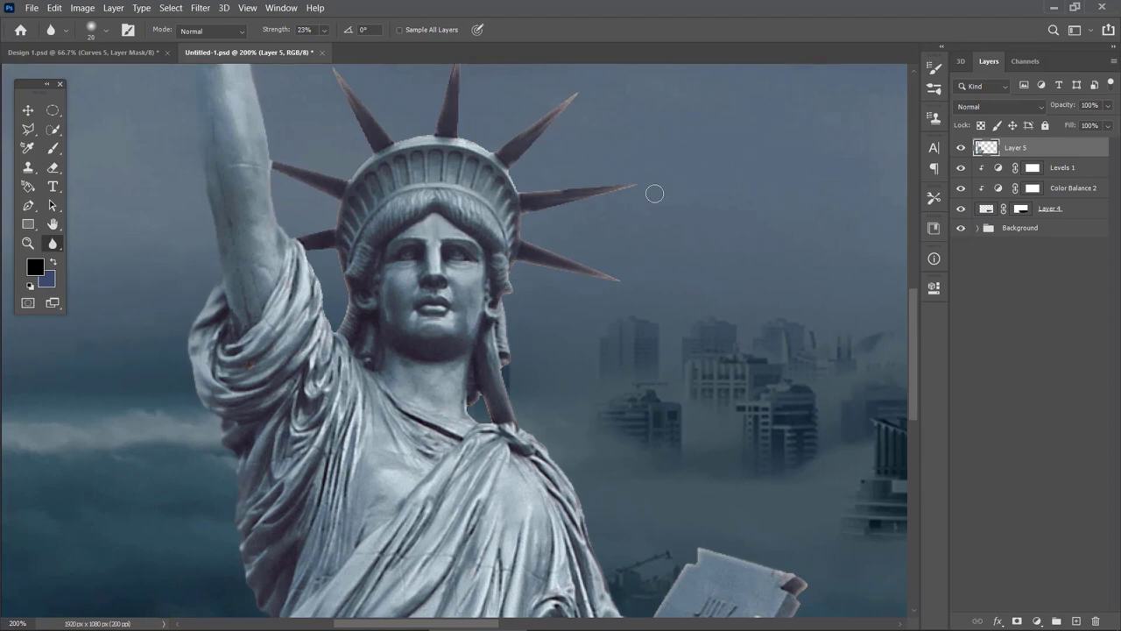
key("v")
key("ctrl+0")
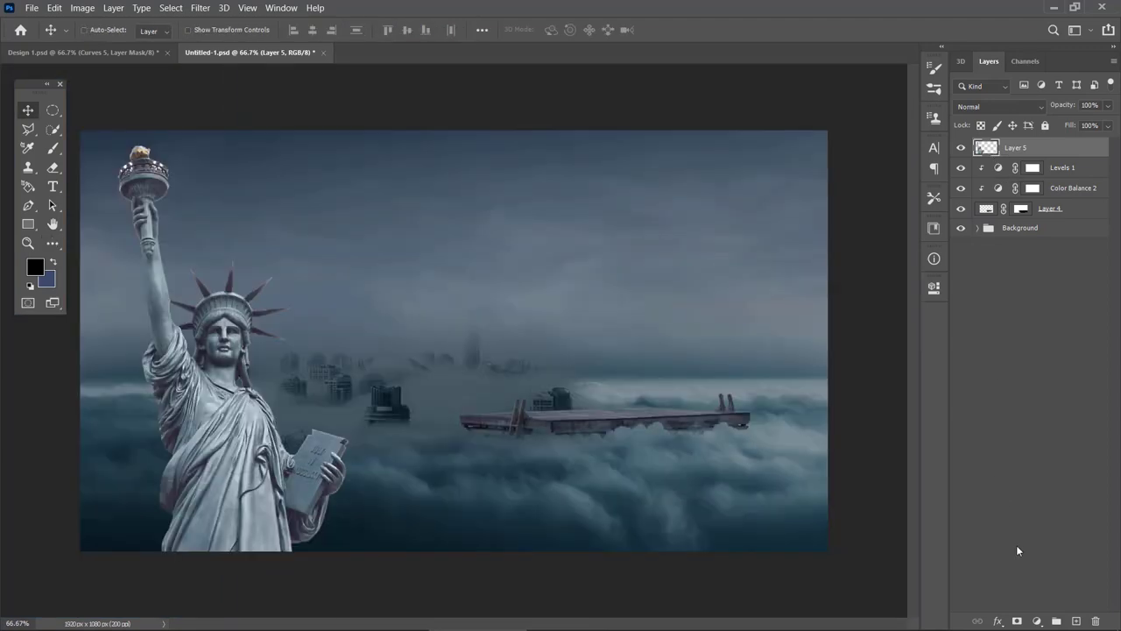
- Darken the statue with a Curves adjustment clipped to its layer, lowering the white point and mapping input 128 to output 103
left_click(1037, 621)
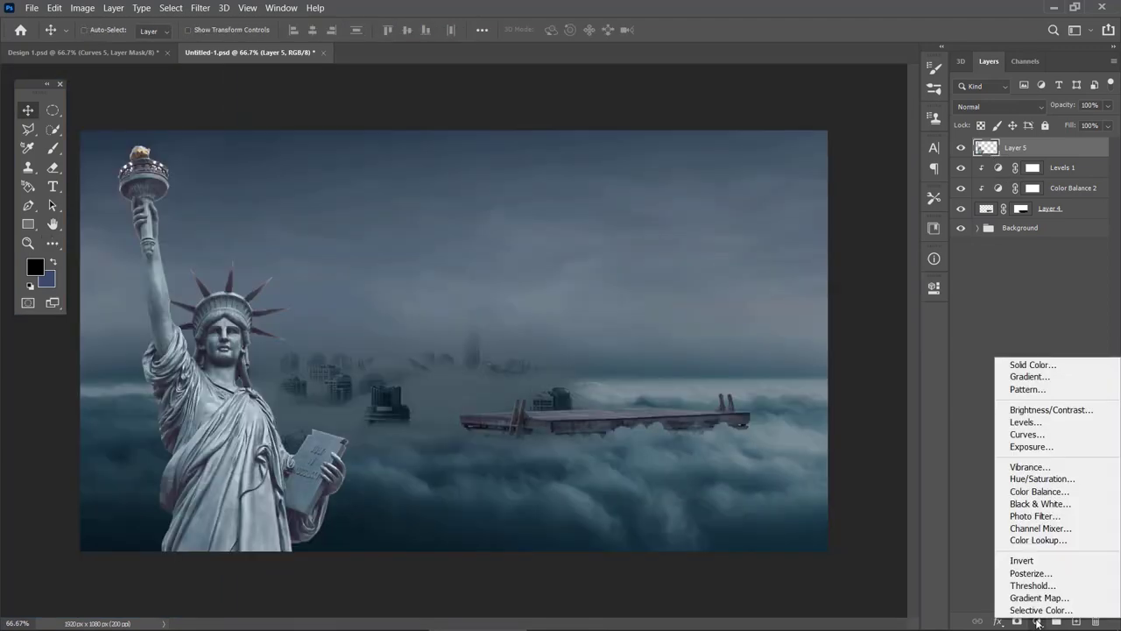
left_click(1027, 433)
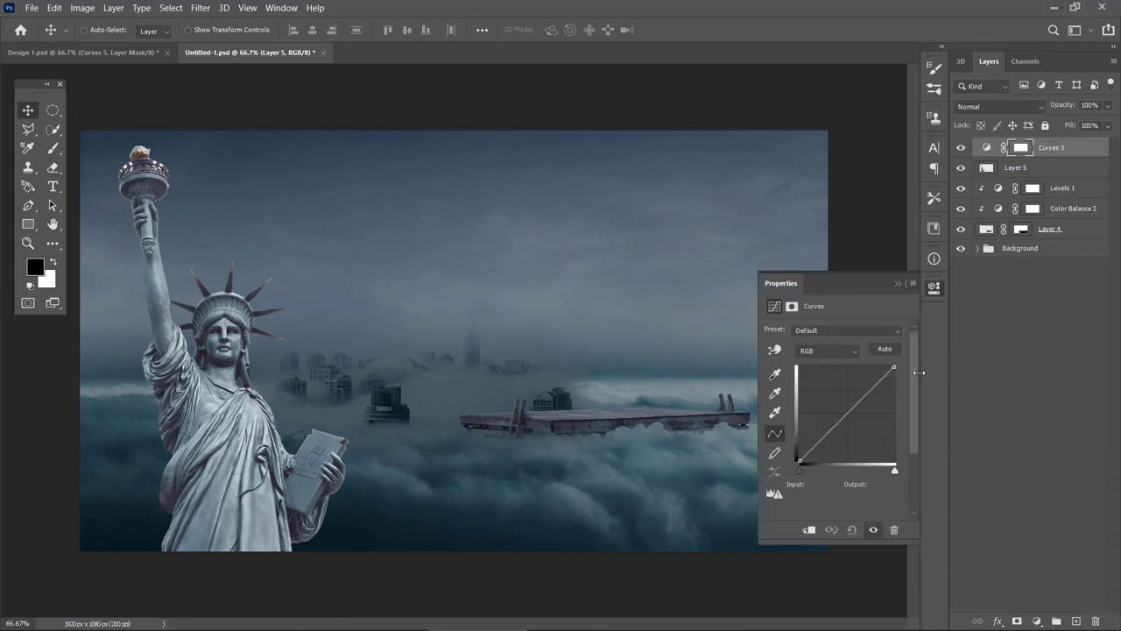
mouse_move(895, 366)
left_mouse_down()
mouse_move(894, 390)
mouse_move(895, 375)
left_mouse_up()
left_click(809, 529)
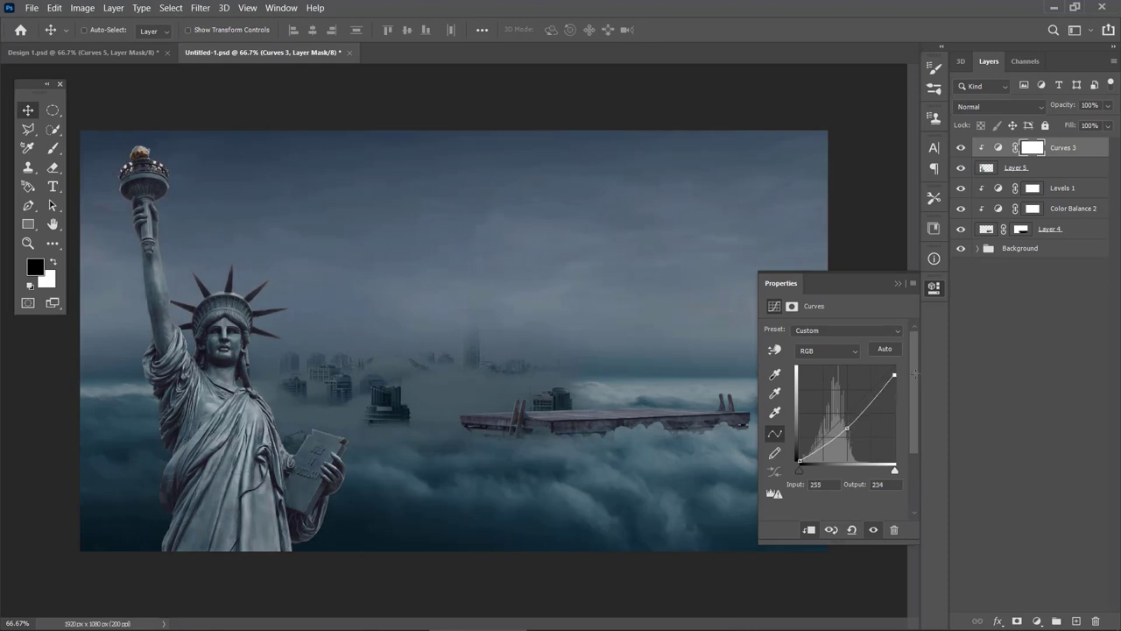
left_click_drag(848, 426, 847, 422)
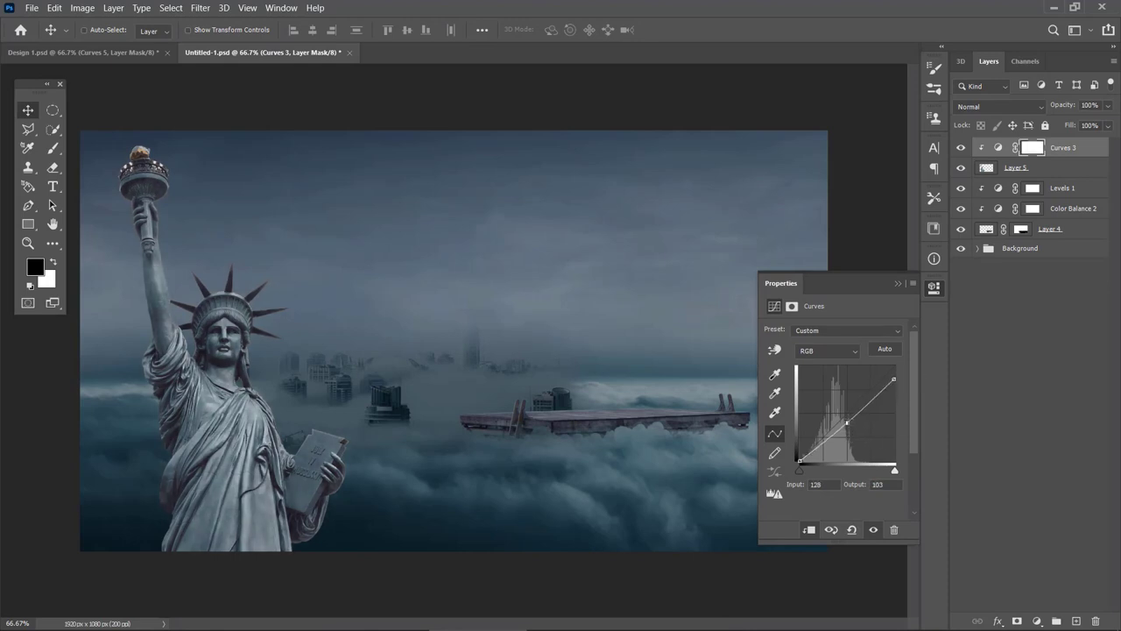
left_click(936, 288)
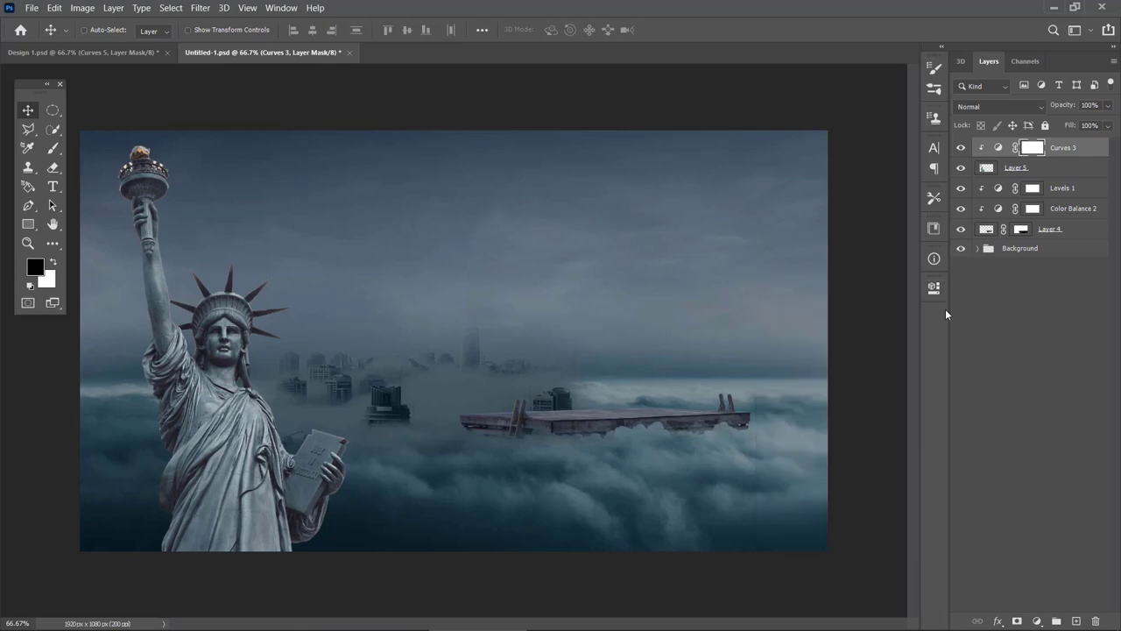
- Mask the statue layer and hide its base in the clouds using the cloud brush at up to 800 px, 91% opacity and 96% flow
left_click(984, 169)
left_click(1017, 622)
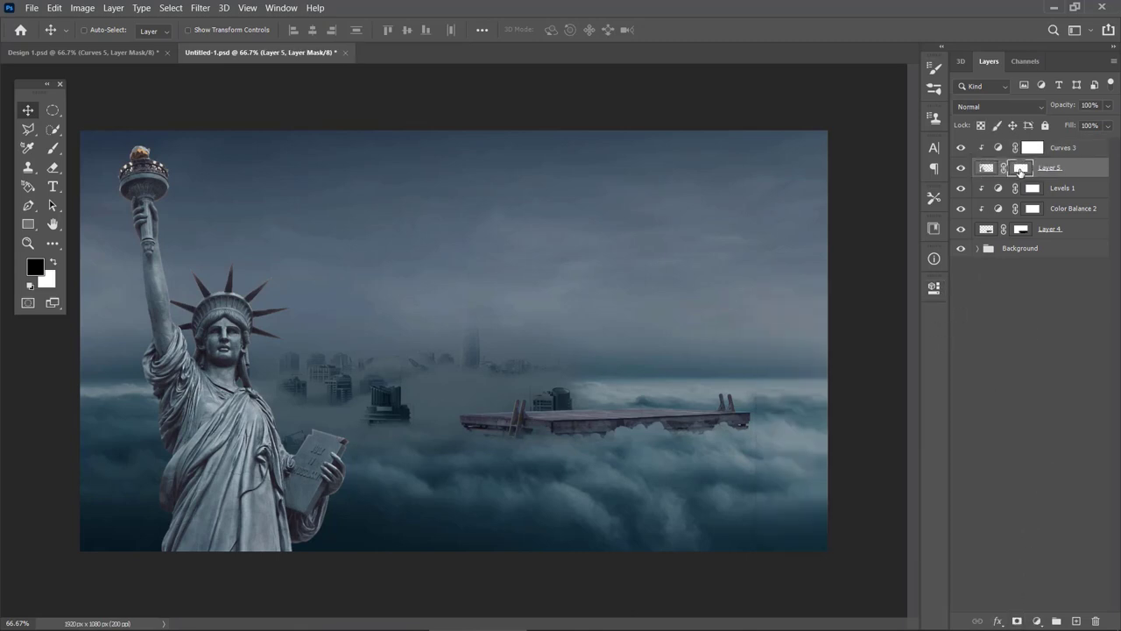
key("b")
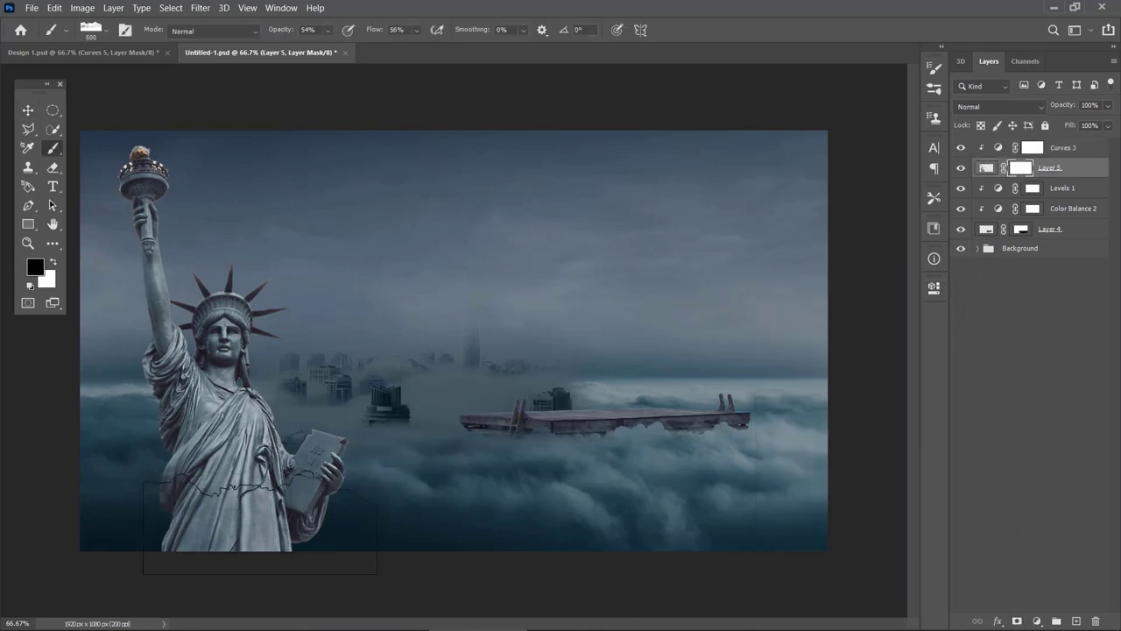
key("bracketright")
key("bracketright")
key("bracketright")
left_click(417, 31)
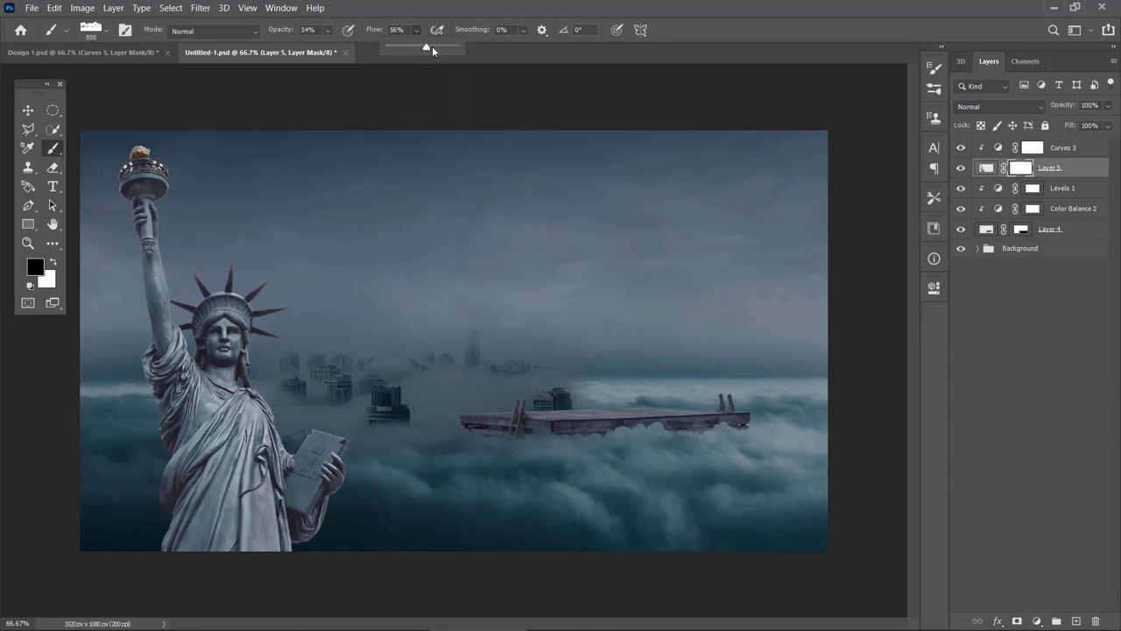
left_click(328, 31)
left_click_drag(335, 47, 362, 47)
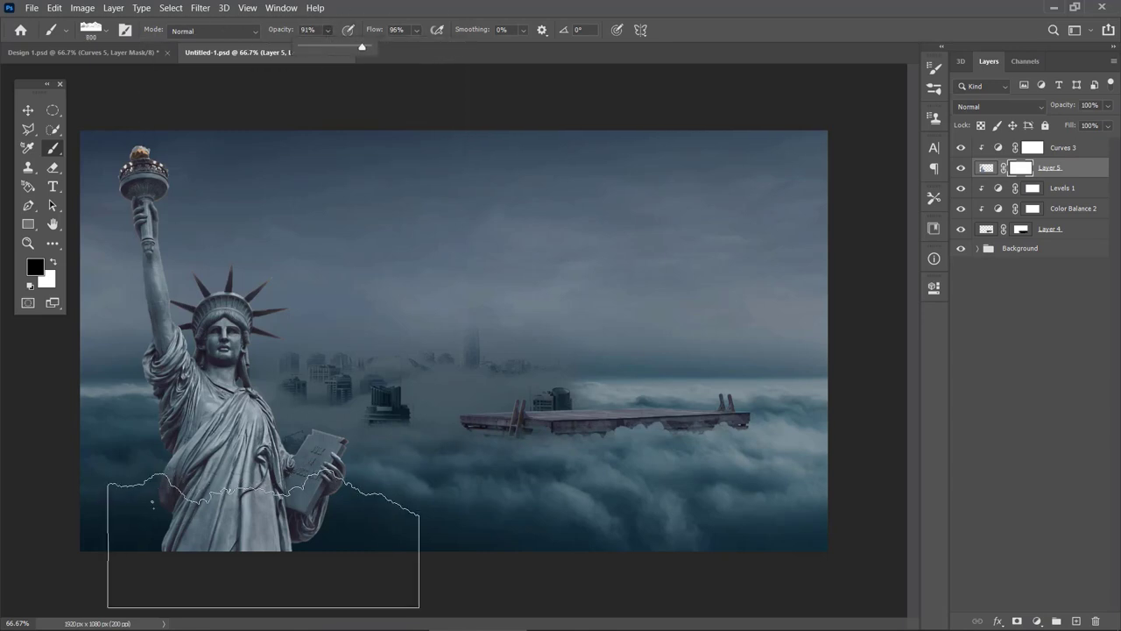
left_click(230, 558)
key("bracketleft")
mouse_move(363, 596)
left_mouse_down()
mouse_move(315, 560)
mouse_move(193, 600)
mouse_move(140, 581)
mouse_move(276, 581)
mouse_move(272, 548)
left_mouse_up()
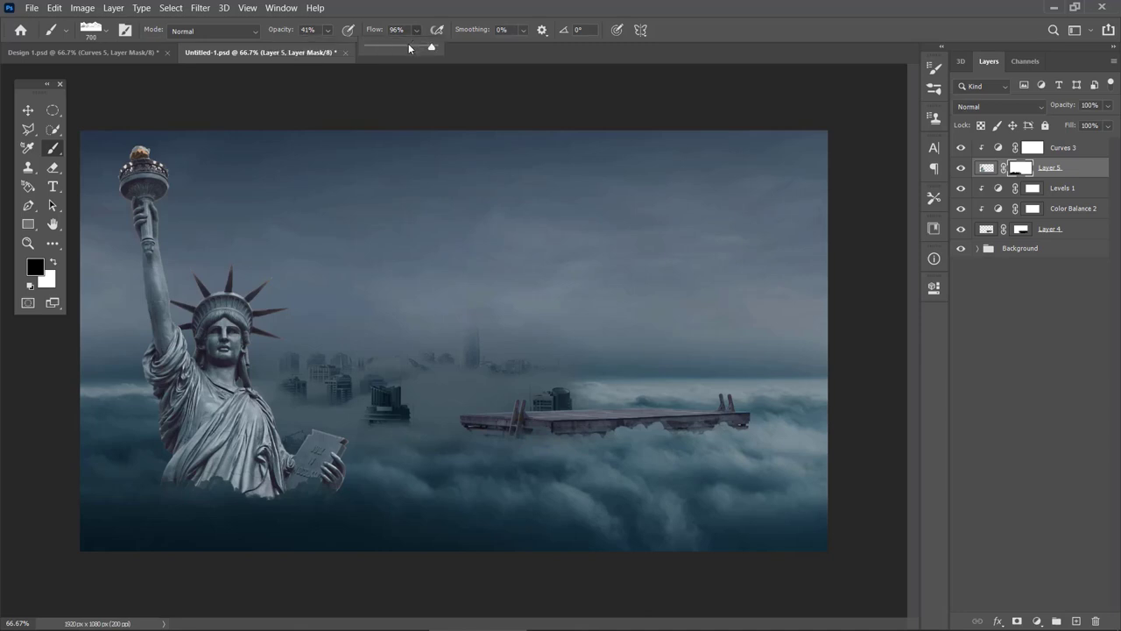
- Fade the masked lower edge of the robe and tablet with an 800 px cloud brush at 41% opacity and 51% flow
left_click_drag(398, 51, 402, 48)
key("bracketright")
key("bracketright")
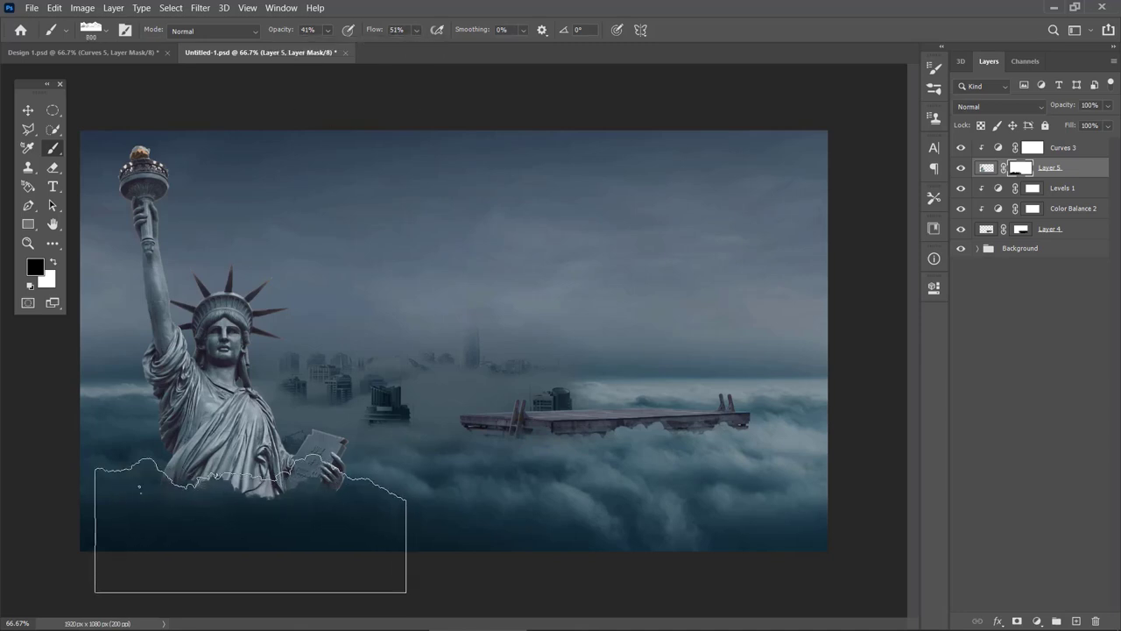
key("bracketleft")
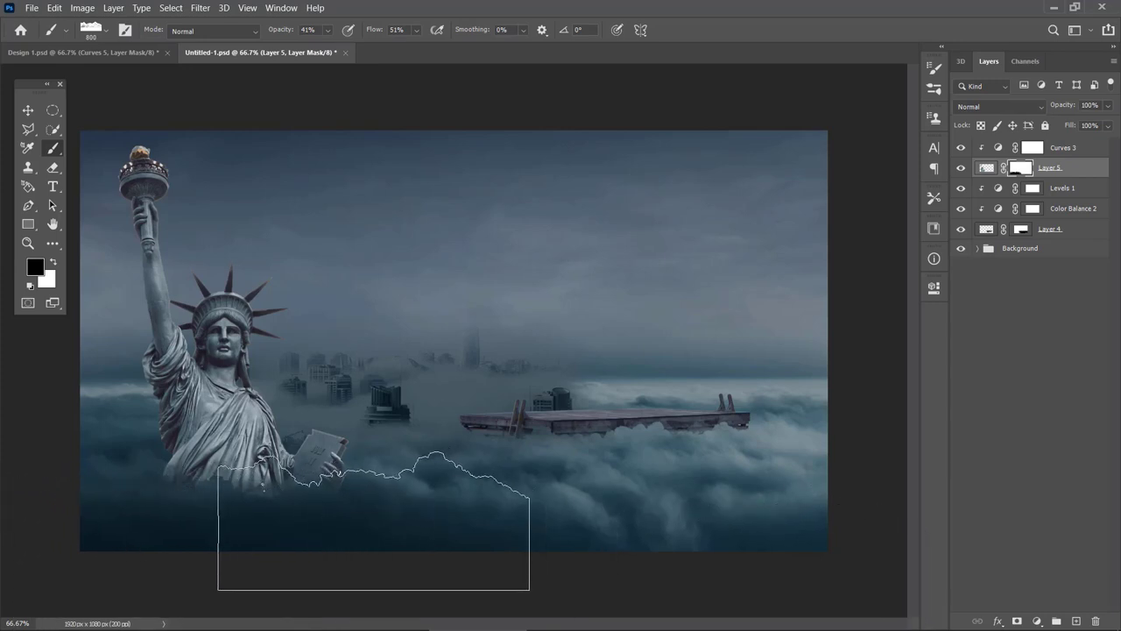
key("v")
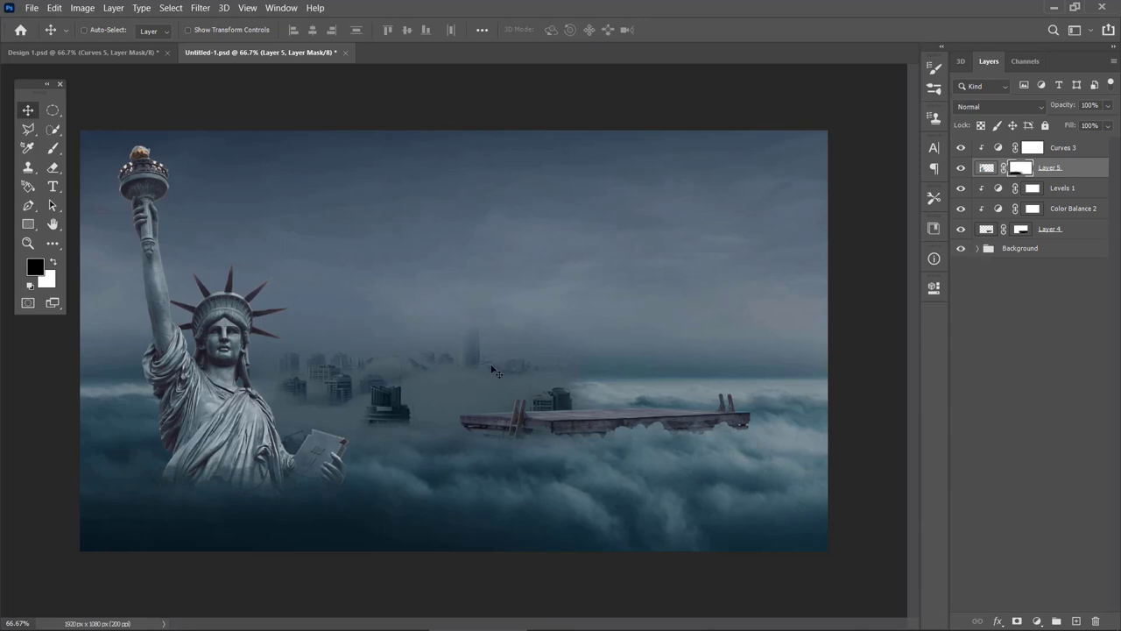
- Group the dock and statue layers with their adjustments, from Curves 3 to Layer 4, and name the group Object
left_click(1062, 147)
left_click(1056, 230, "shift")
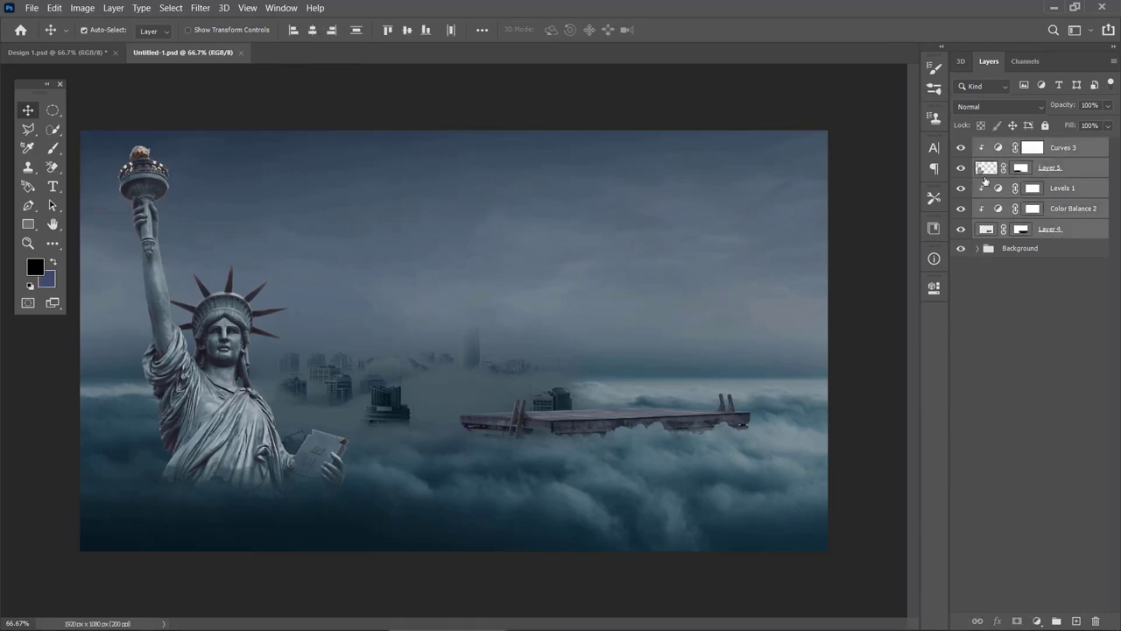
key("ctrl+g")
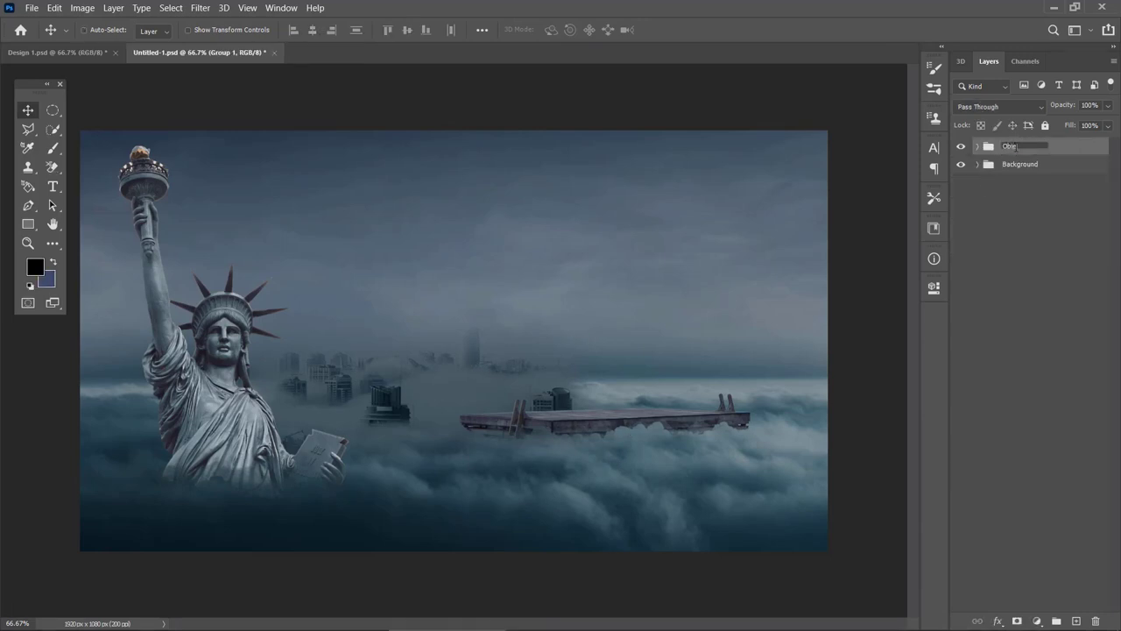
key("Return")
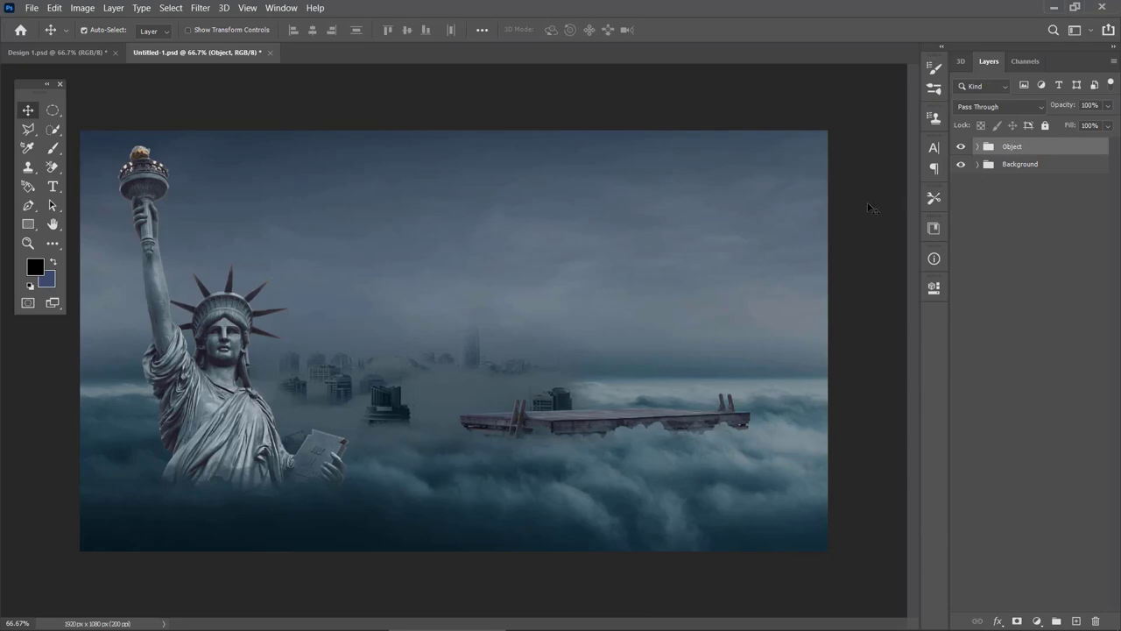
- Open the magic_academy model stock file and bring its cut-out Layer 1 of the reading woman into the composite
key("ctrl+o")
double_click(659, 154)
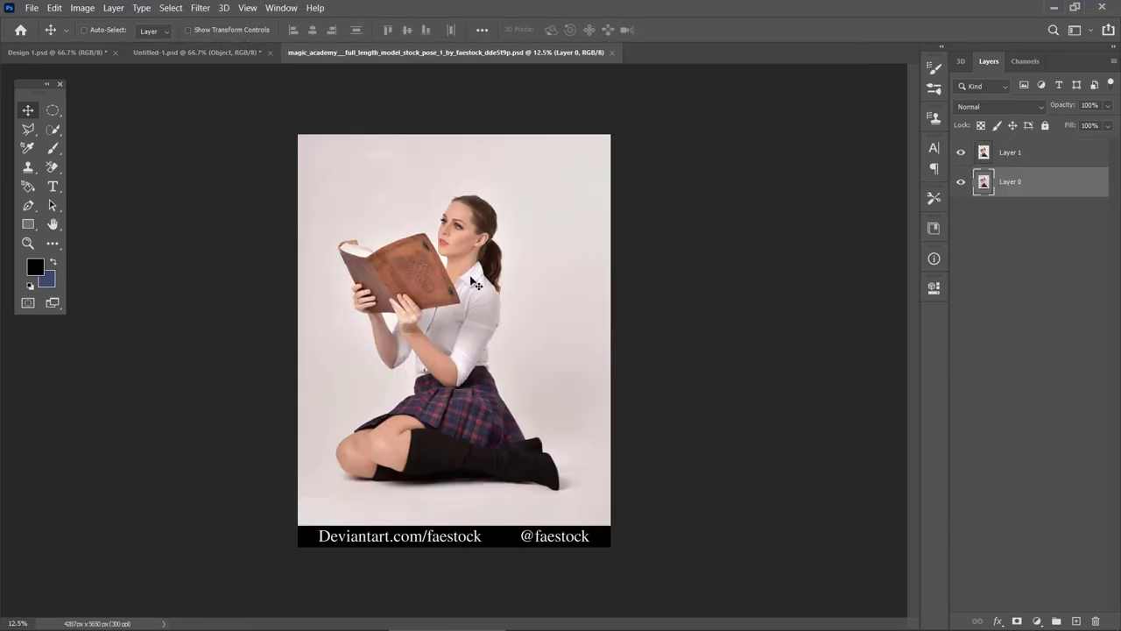
left_click(994, 156)
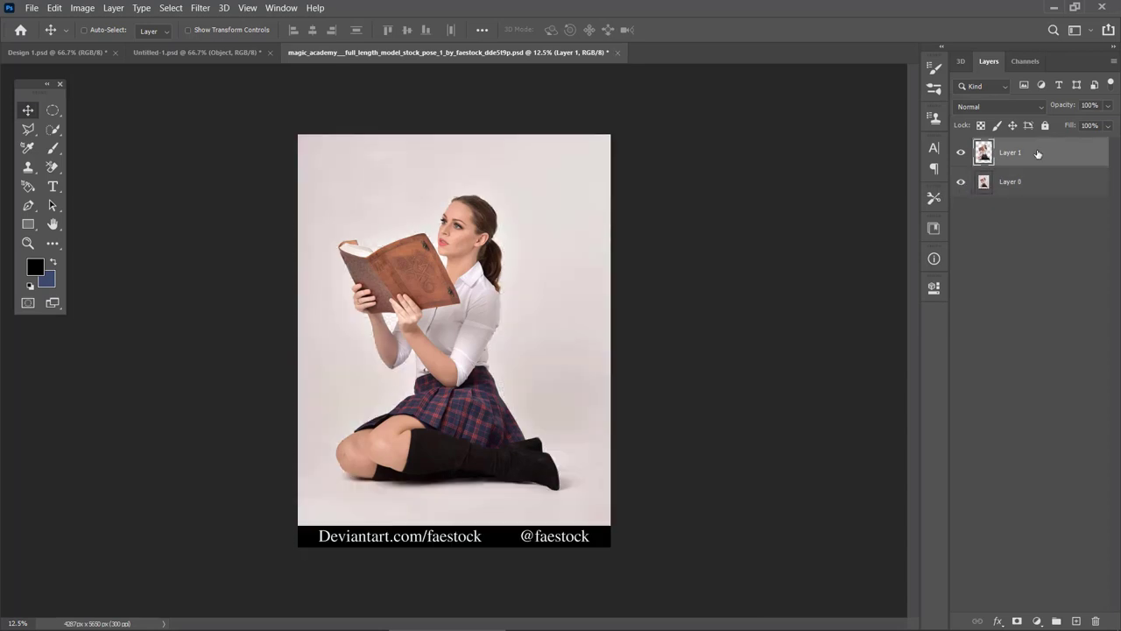
left_click_drag(502, 211, 526, 296)
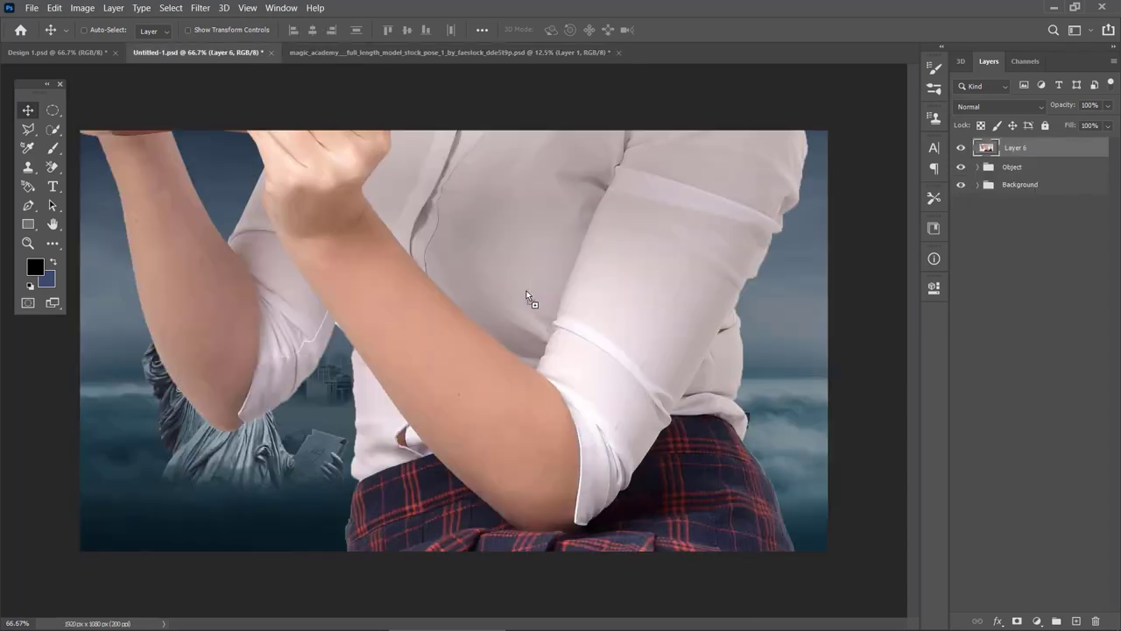
- Scale the reading woman down to about 5.5% and place her sitting on the floating dock
left_click_drag(644, 317, 659, 351)
key("ctrl+t")
key("ctrl+minus")
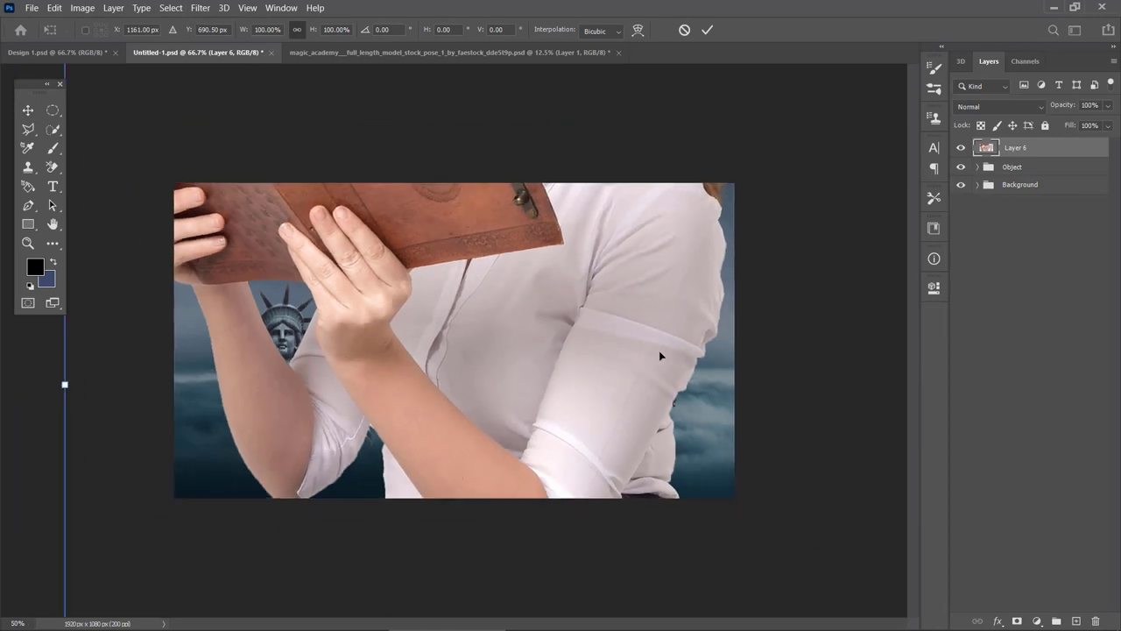
key("ctrl+minus")
key("ctrl+minus")
key("ctrl+minus")
left_click_drag(624, 155, 504, 348)
key("ctrl+0")
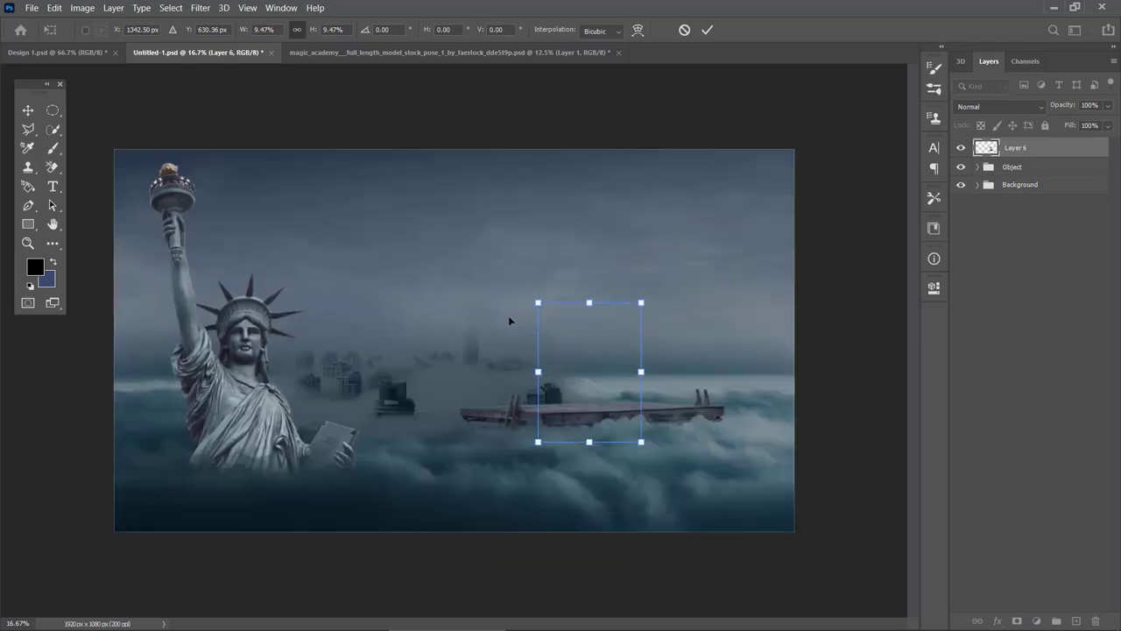
left_click_drag(637, 386, 706, 259)
left_click_drag(736, 215, 580, 321)
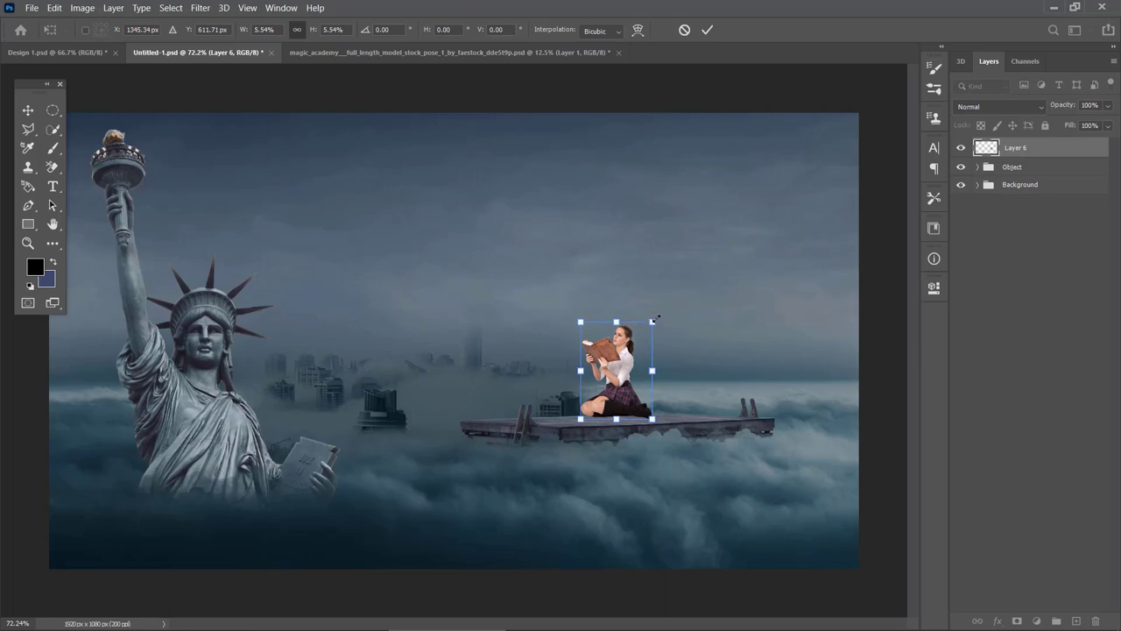
key("Return")
- Seat the reading woman more precisely on the dock, enlarge her slightly and nudge her to the right
key("ctrl+plus")
key("ctrl+plus")
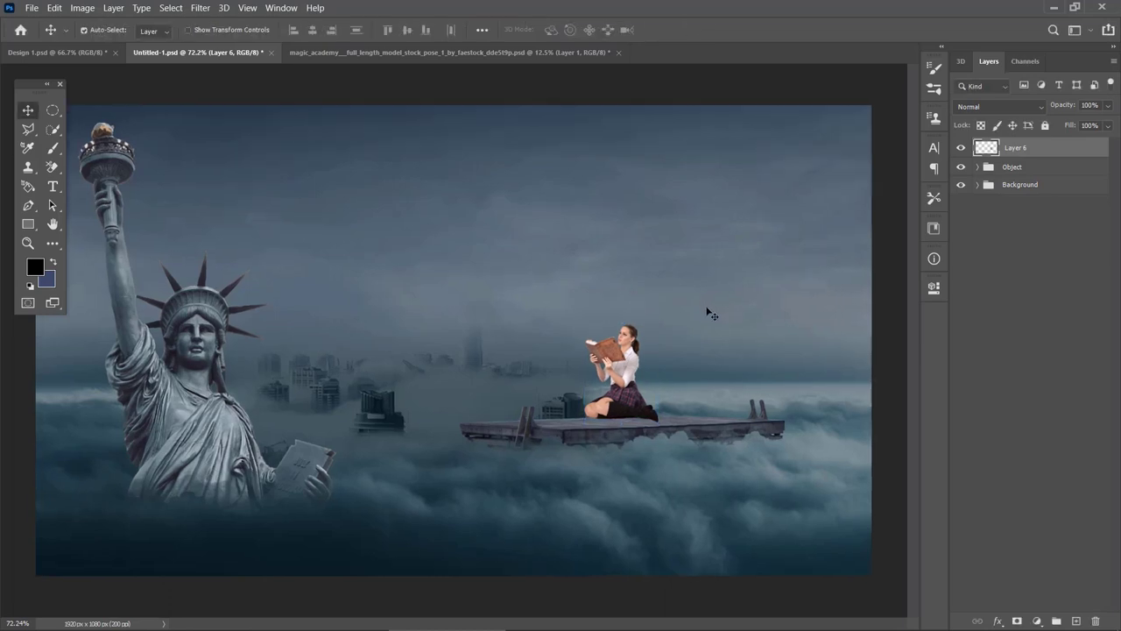
left_click_drag(822, 429, 514, 401)
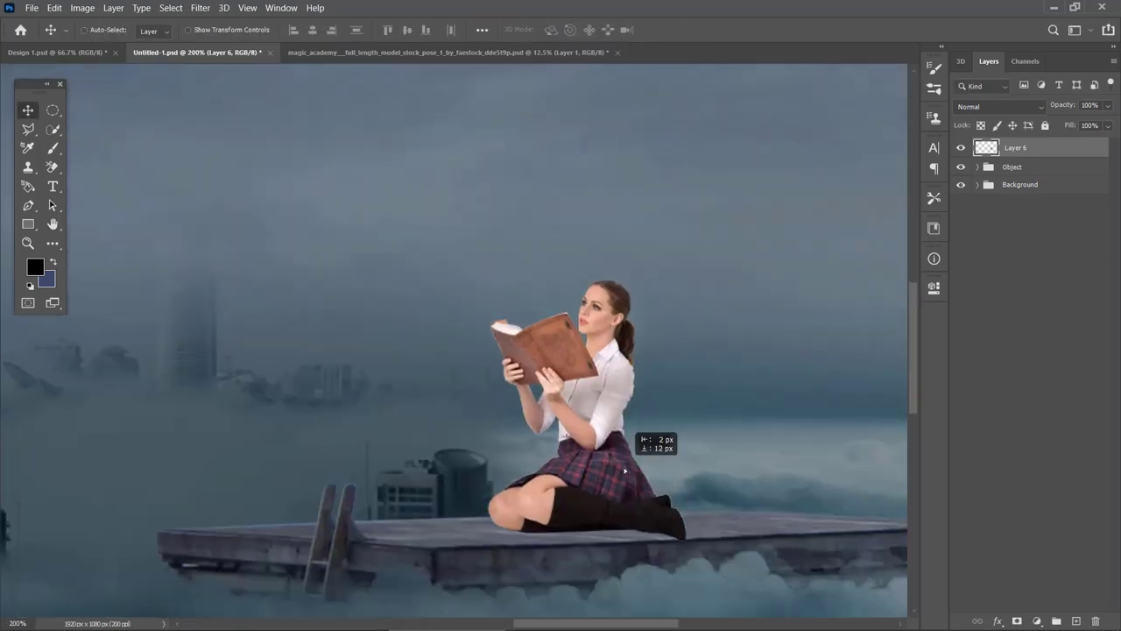
key("ctrl+t")
left_click_drag(484, 272, 475, 267)
key("Return")
left_click_drag(606, 421, 620, 421)
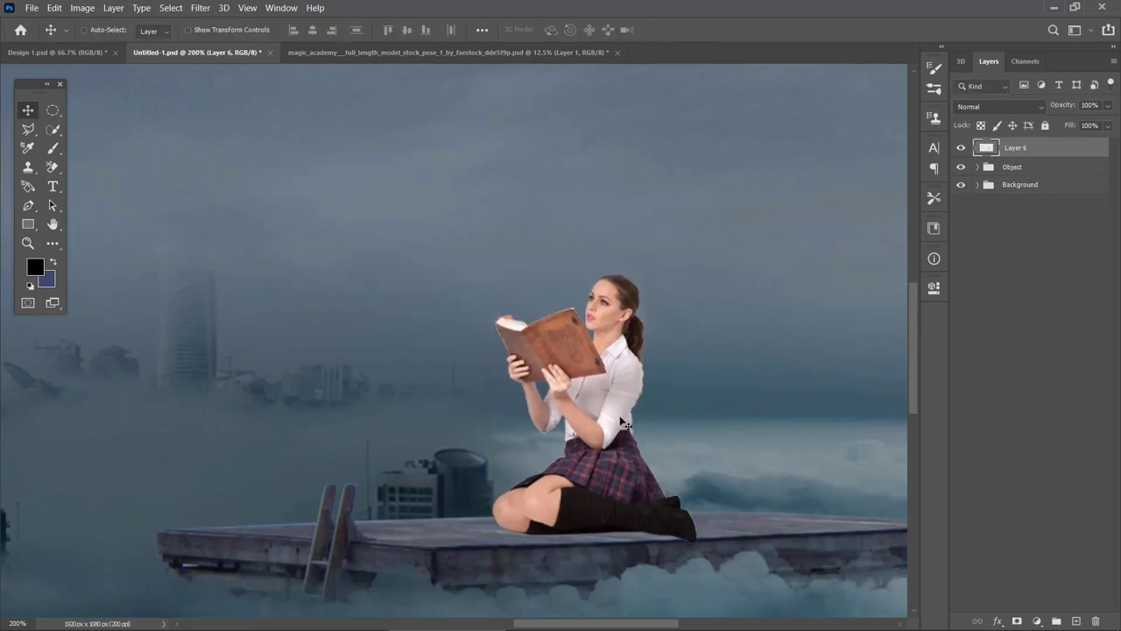
- Clip a Color Balance adjustment to the woman's layer with midtones Cyan-Red -6, Magenta-Green +6 and Yellow-Blue +16
left_click(1037, 621)
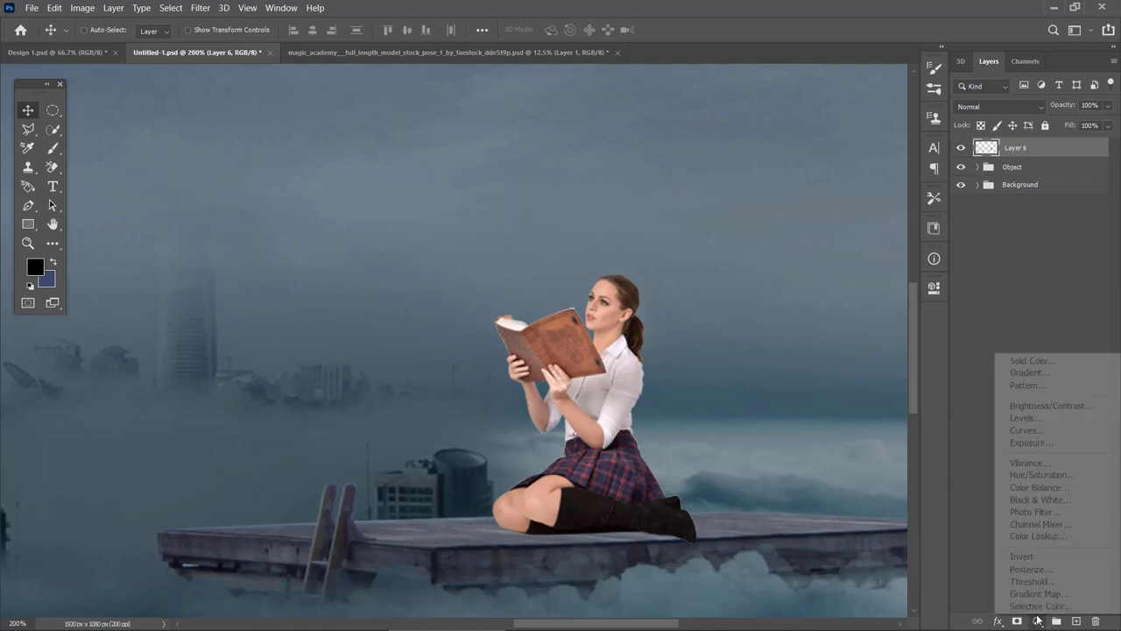
left_click(1028, 489)
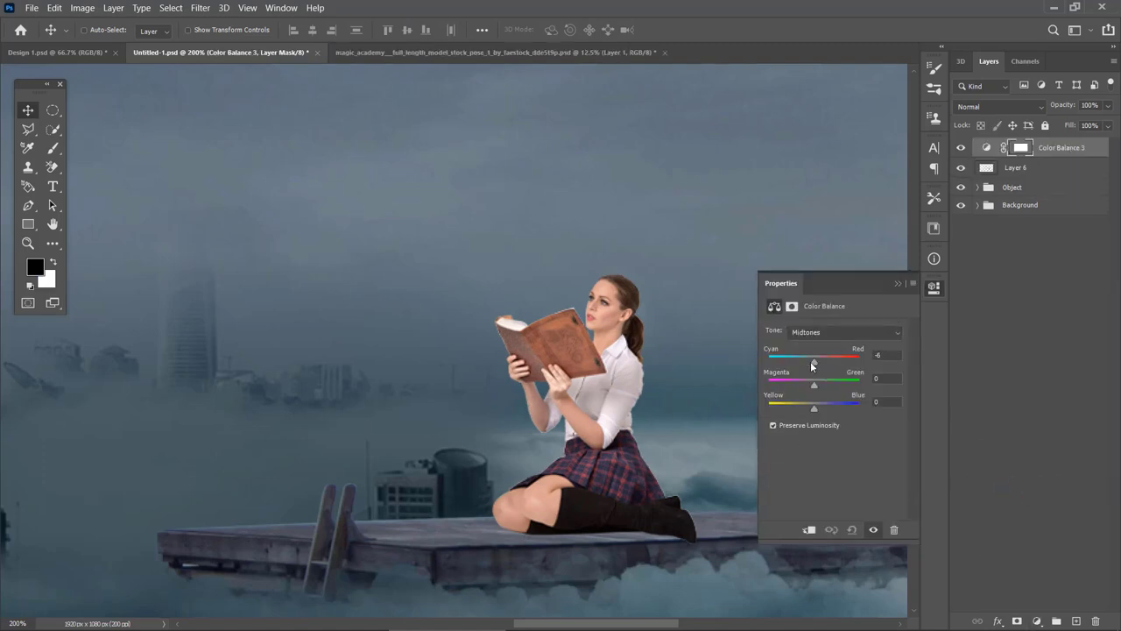
left_click(811, 528)
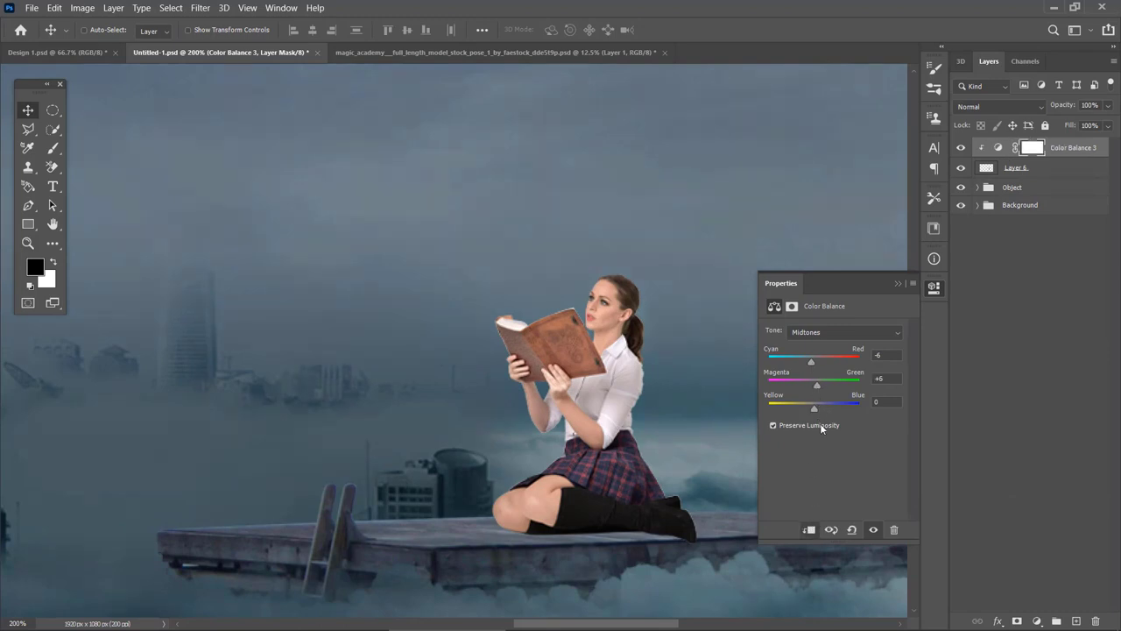
left_click_drag(814, 409, 820, 409)
- Darken the woman with a clipped Curves adjustment, lowering the white point's output to 233 and mapping input 140 to output 107
left_click(1037, 620)
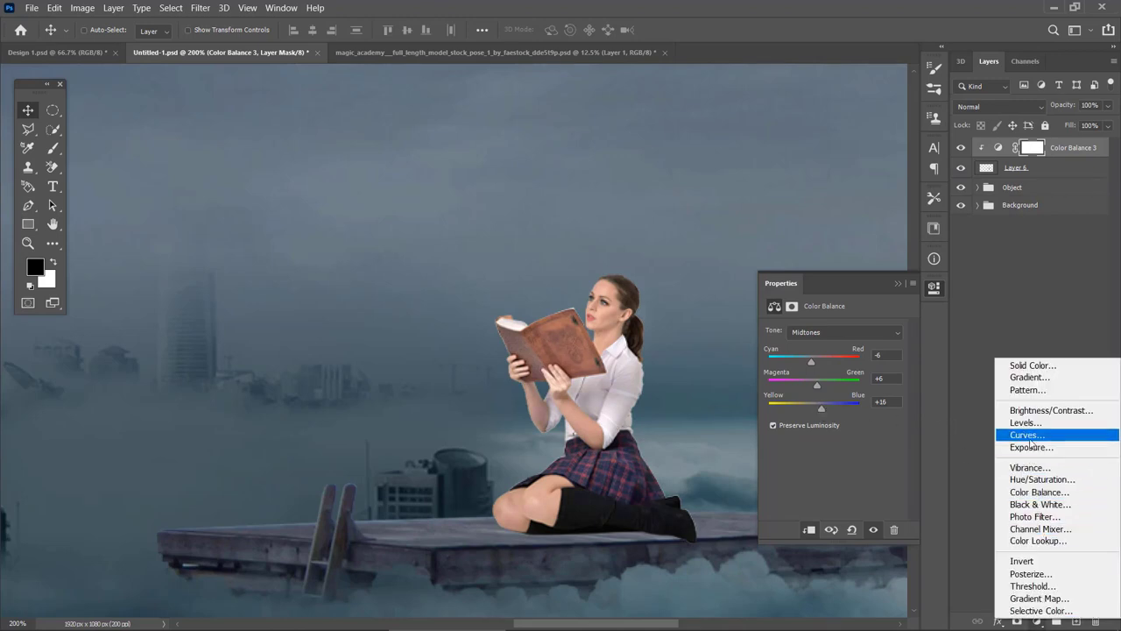
left_click(1030, 443)
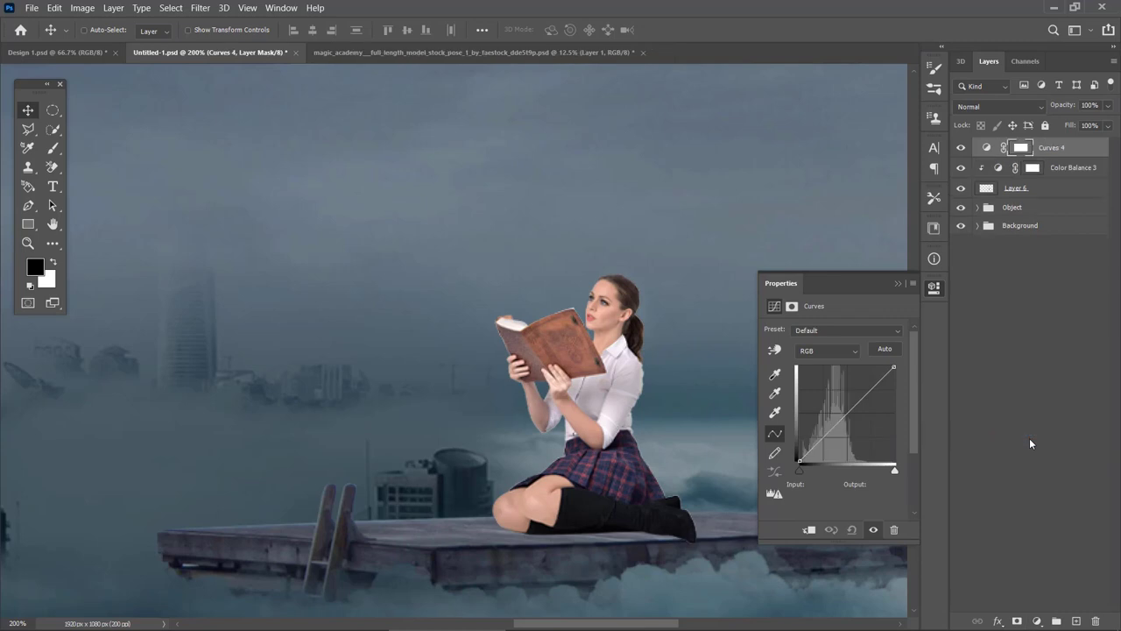
left_click(894, 368)
left_click_drag(895, 372, 896, 375)
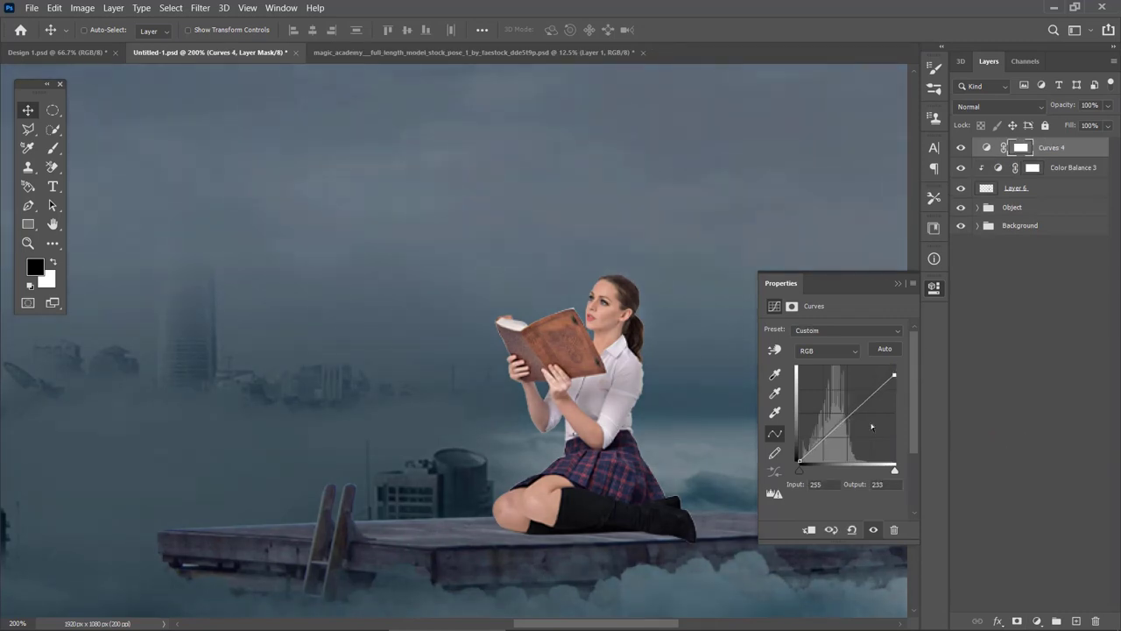
left_click(810, 529)
left_click_drag(851, 417, 851, 422)
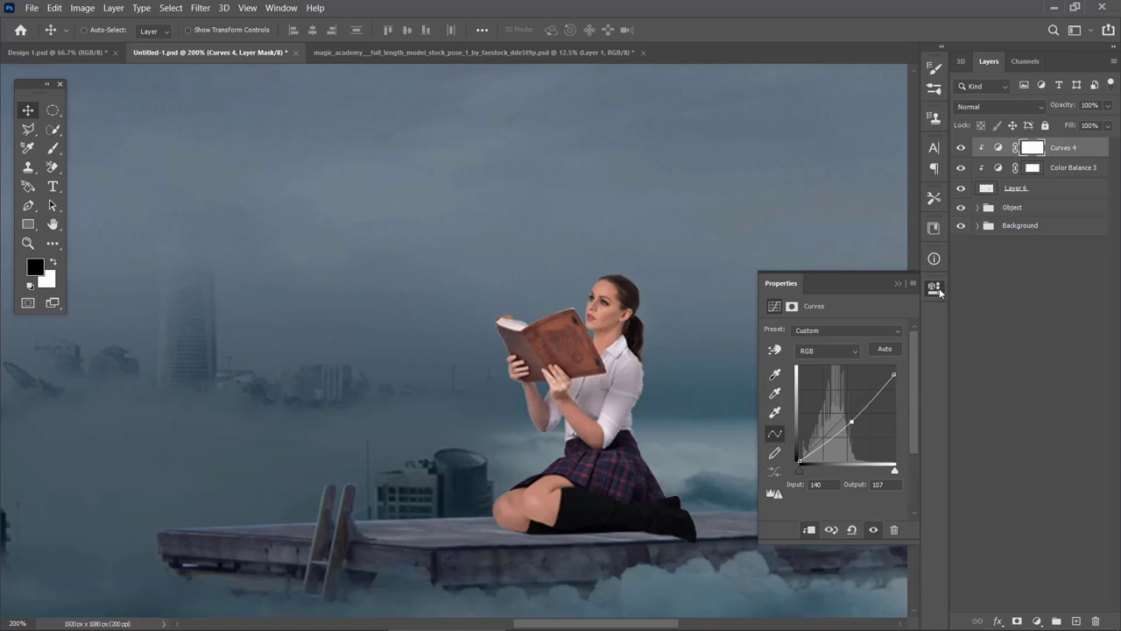
left_click(939, 290)
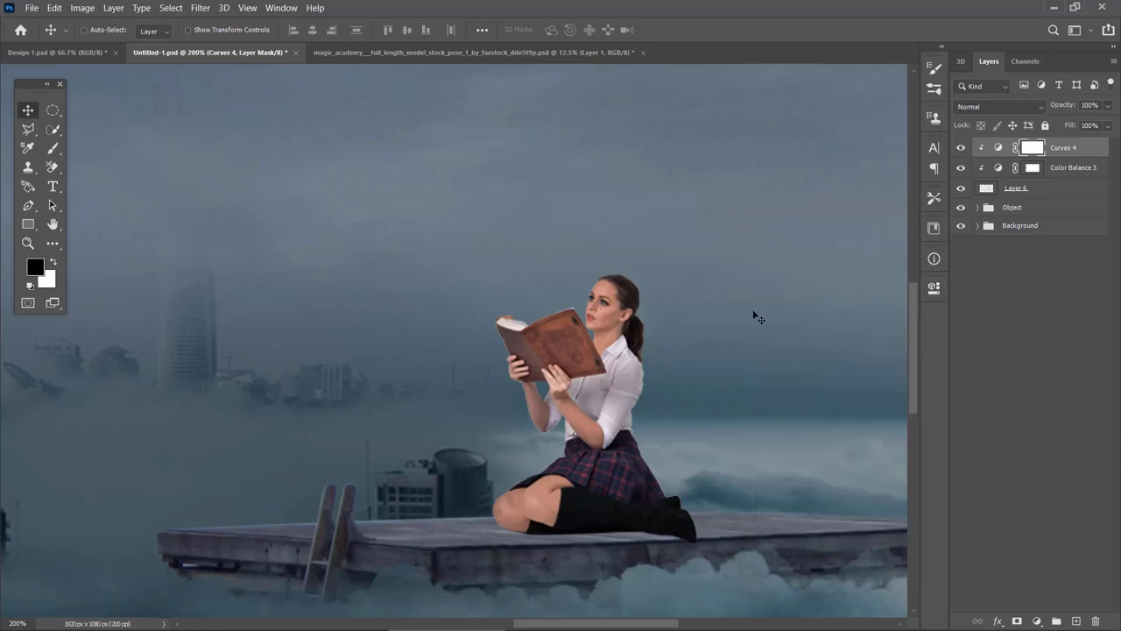
- Group the woman's Layer 6 with Color Balance 3 and Curves 4, and name the group Model
left_click(1049, 196, "shift")
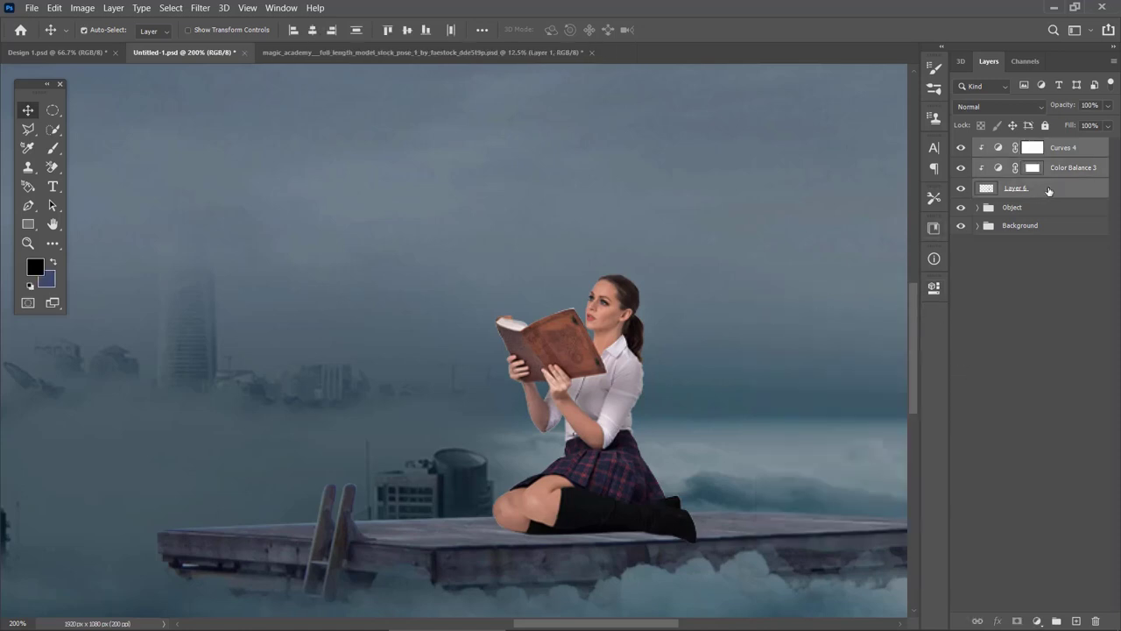
key("ctrl+g")
double_click(1014, 147)
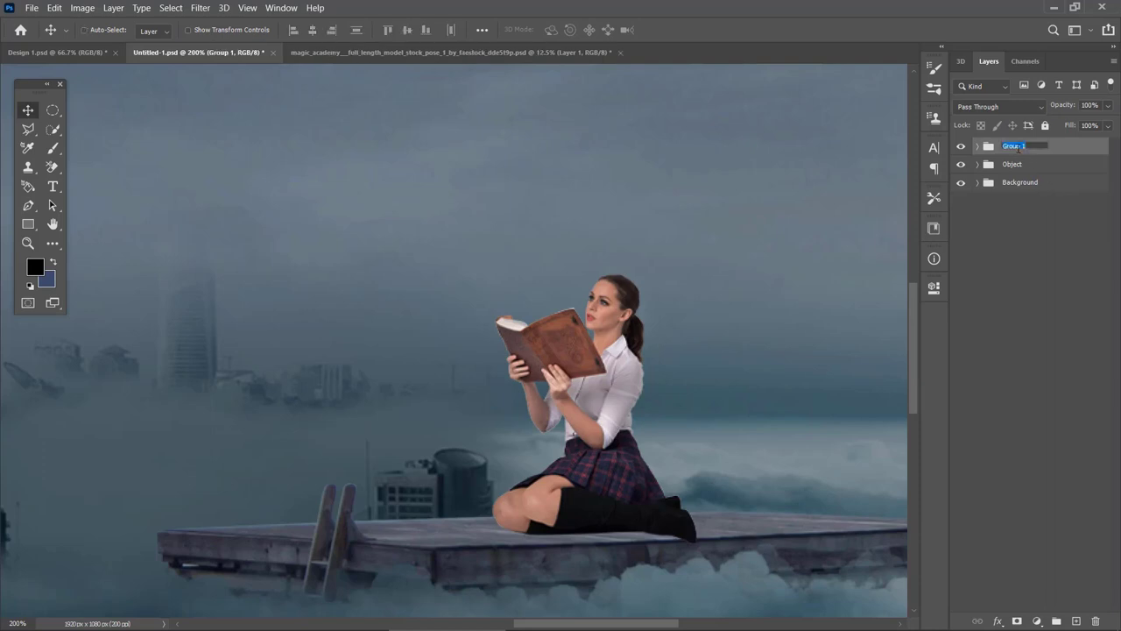
key("Return")
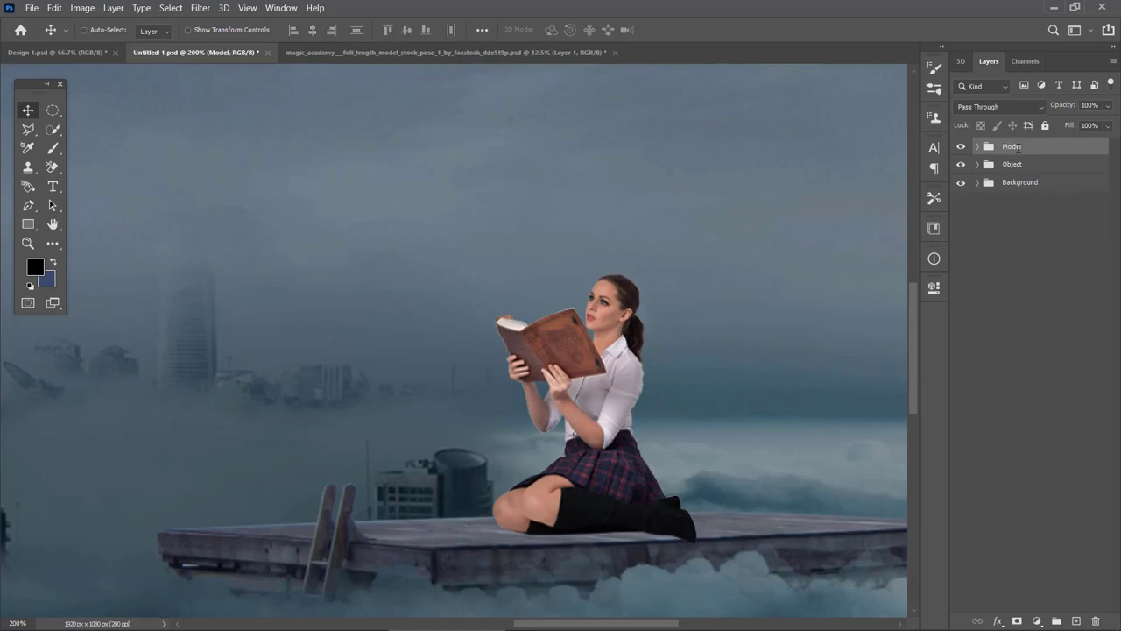
key("ctrl+0")
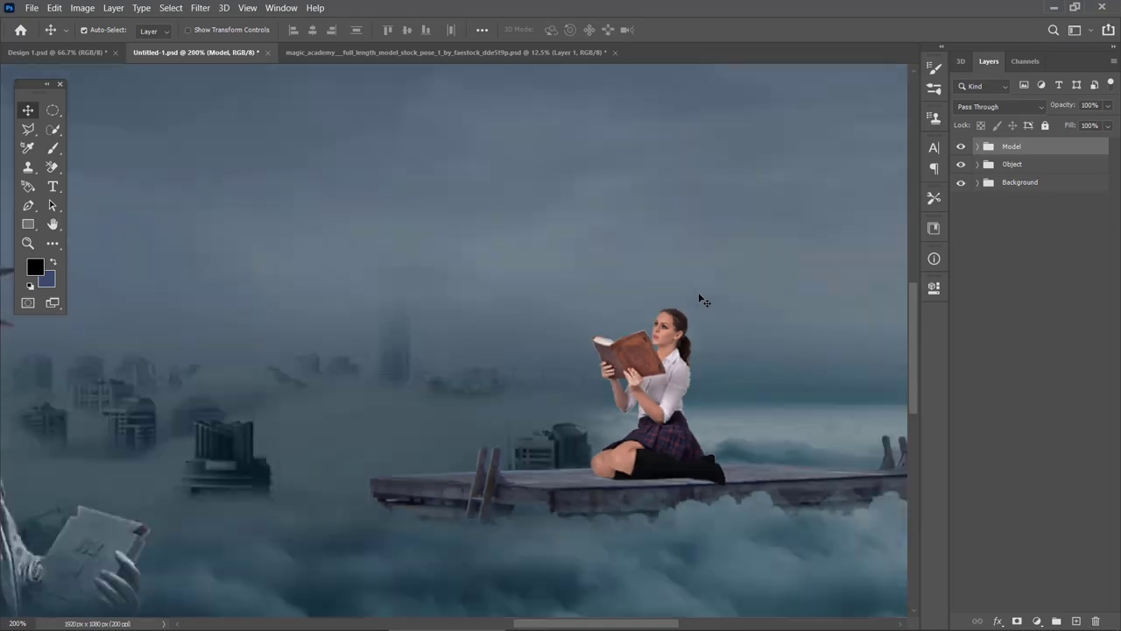
- Close the magic_academy stock file without saving and open hiclipart.com (4).png, Lamps.png and ps21_4x6.jpg from the Sky Traveler folder
left_click(613, 52)
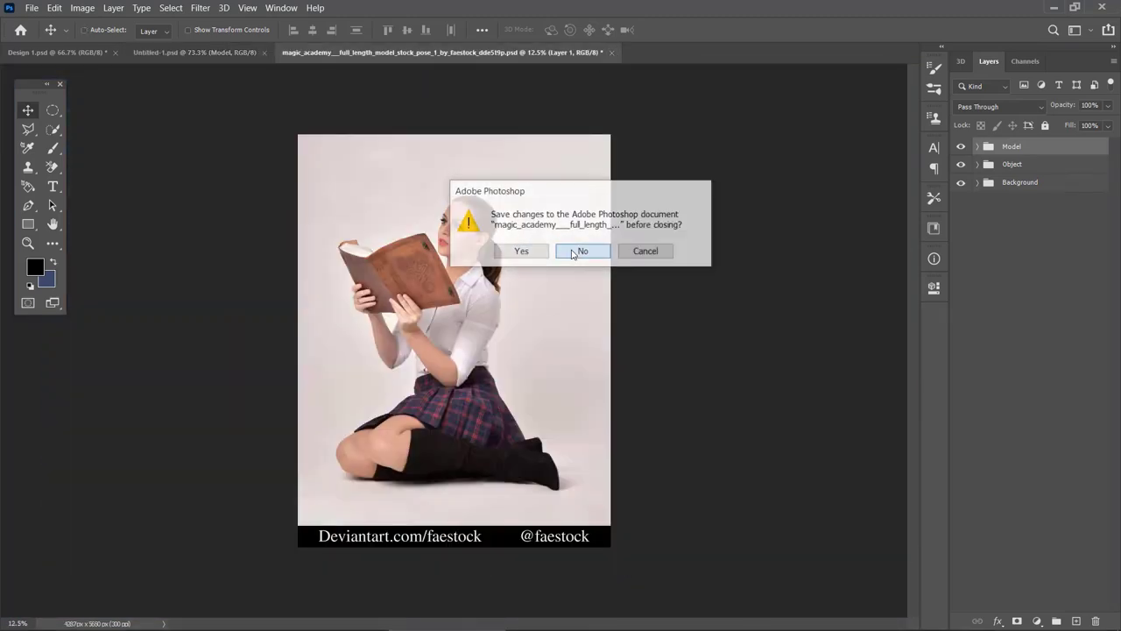
left_click(574, 251)
key("ctrl+o")
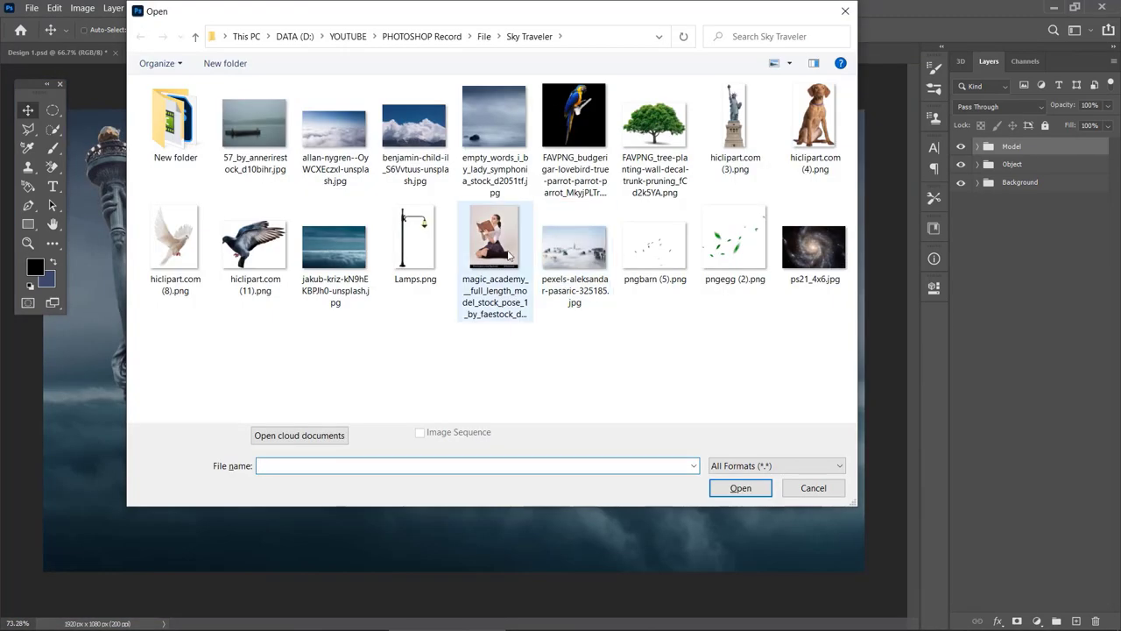
left_click(415, 244)
left_click(814, 127, "ctrl")
left_click(814, 250, "ctrl")
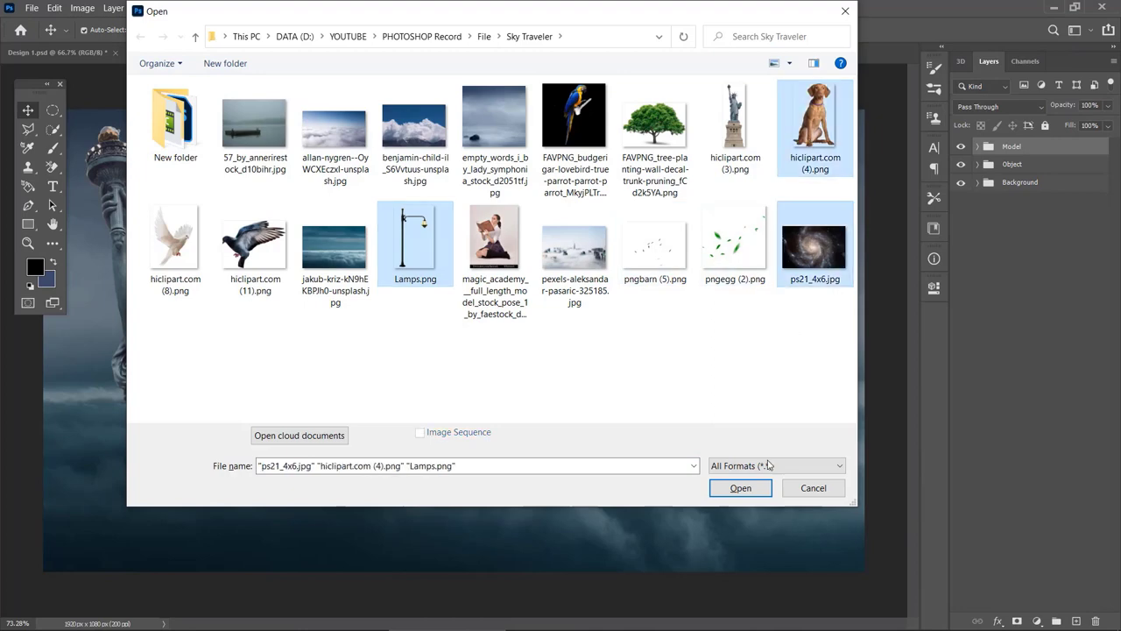
left_click(746, 493)
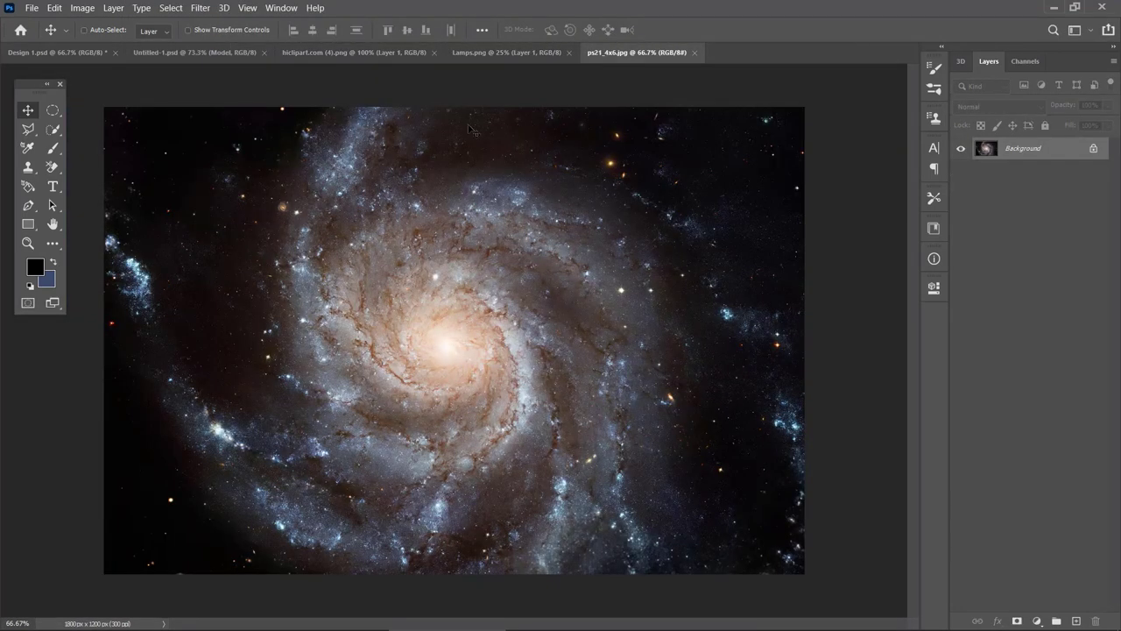
- Bring the sitting dog and the street lamp into the composite as new layers, closing the dog's source file
left_click(393, 51)
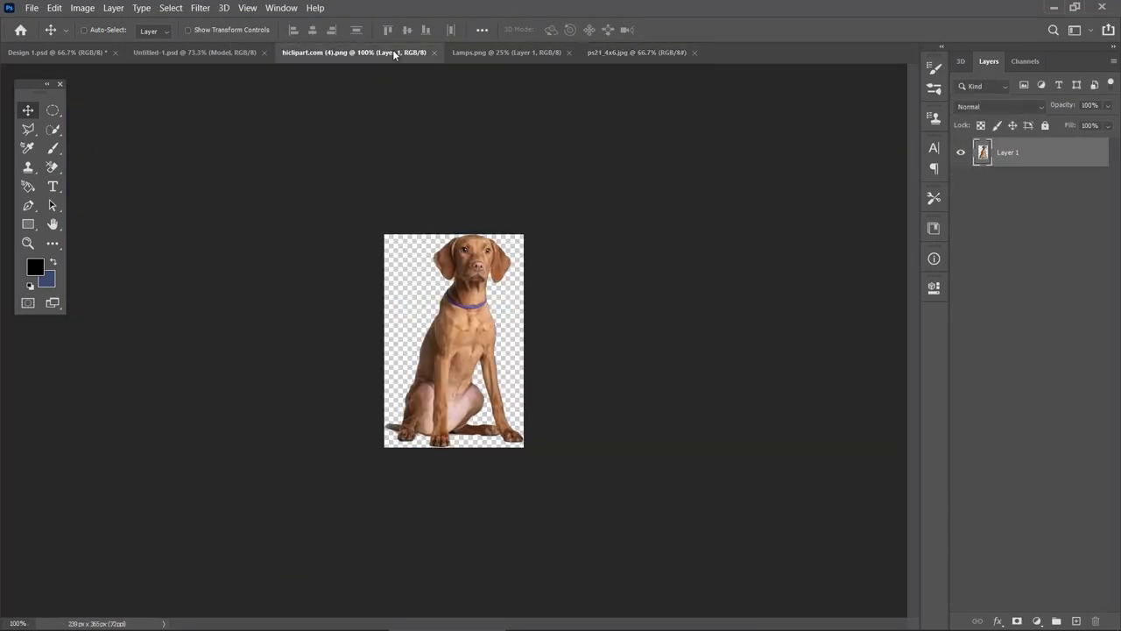
left_click_drag(218, 54, 415, 136)
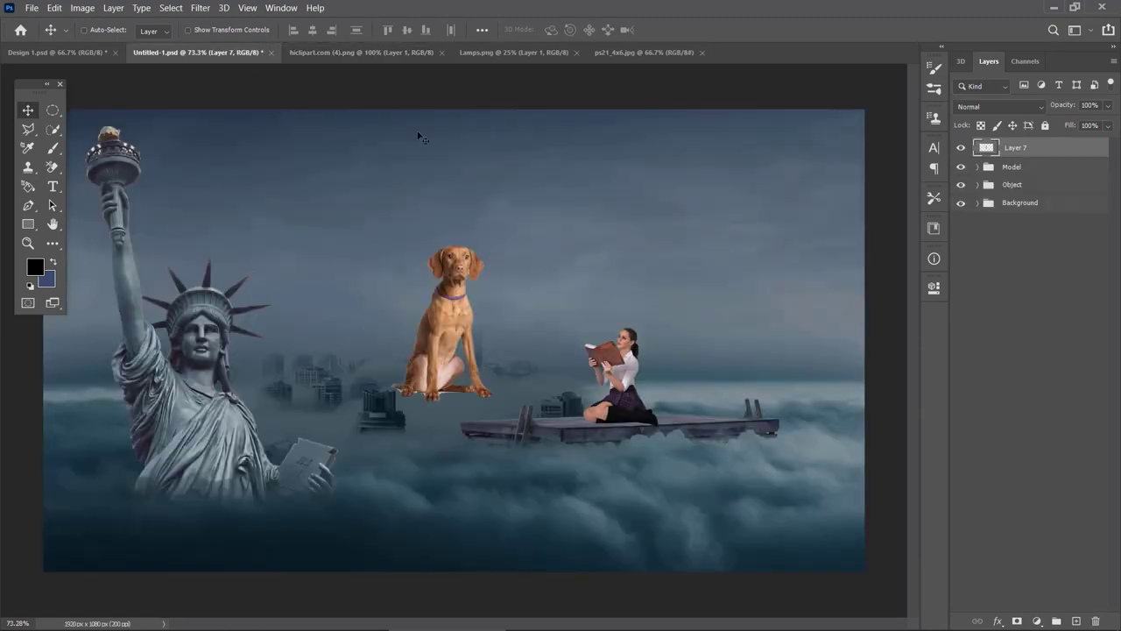
left_click(443, 54)
left_click(383, 53)
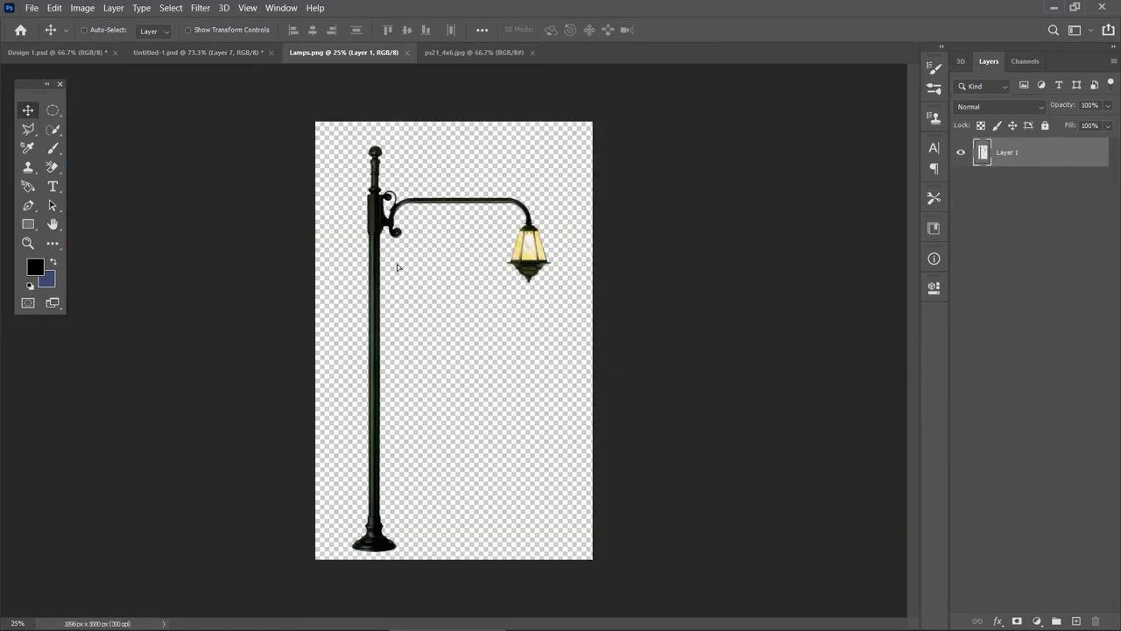
left_click_drag(398, 267, 263, 219)
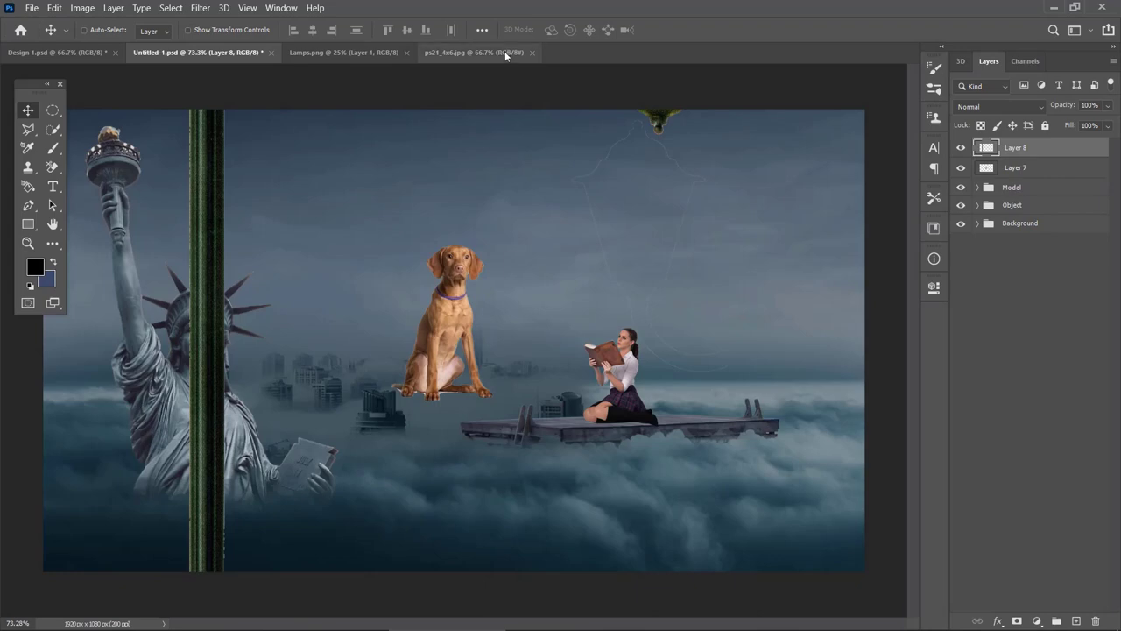
- Bring the spiral galaxy image into the composite as the uppermost layer and hide it
left_click(503, 53)
left_click_drag(504, 253, 978, 165)
left_click(961, 147)
- Scale the street lamp on Layer 8 to 33.33% and move it over the dock
left_click(1014, 168)
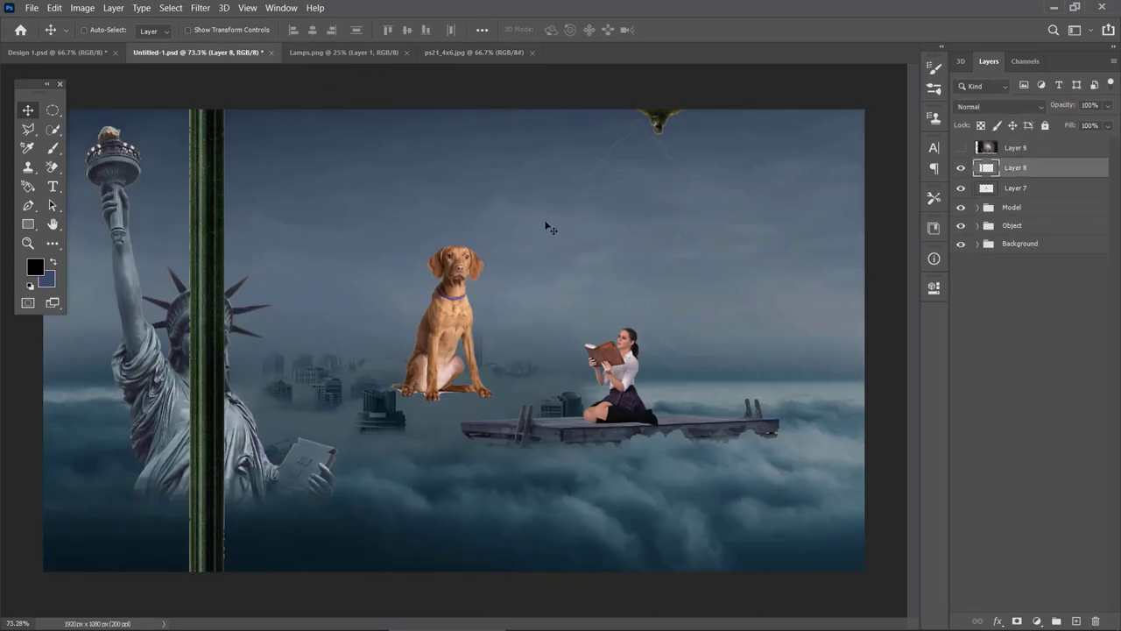
key("ctrl+t")
key("ctrl+minus")
key("ctrl+minus")
key("ctrl+minus")
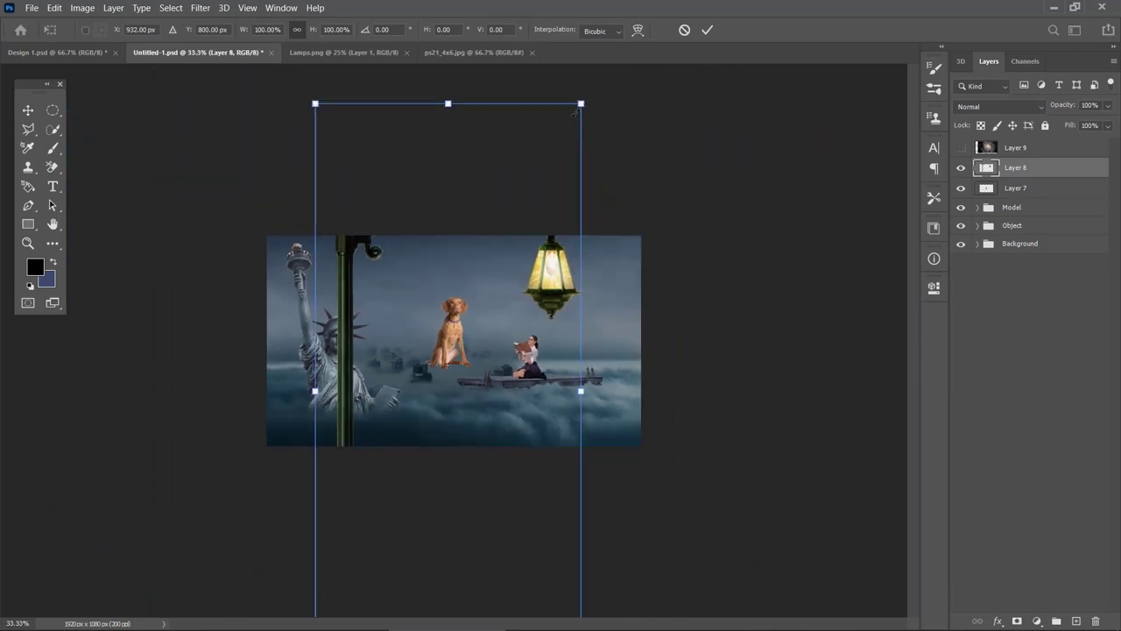
left_click_drag(575, 113, 488, 296)
left_click_drag(468, 350, 523, 270)
key("ctrl+plus")
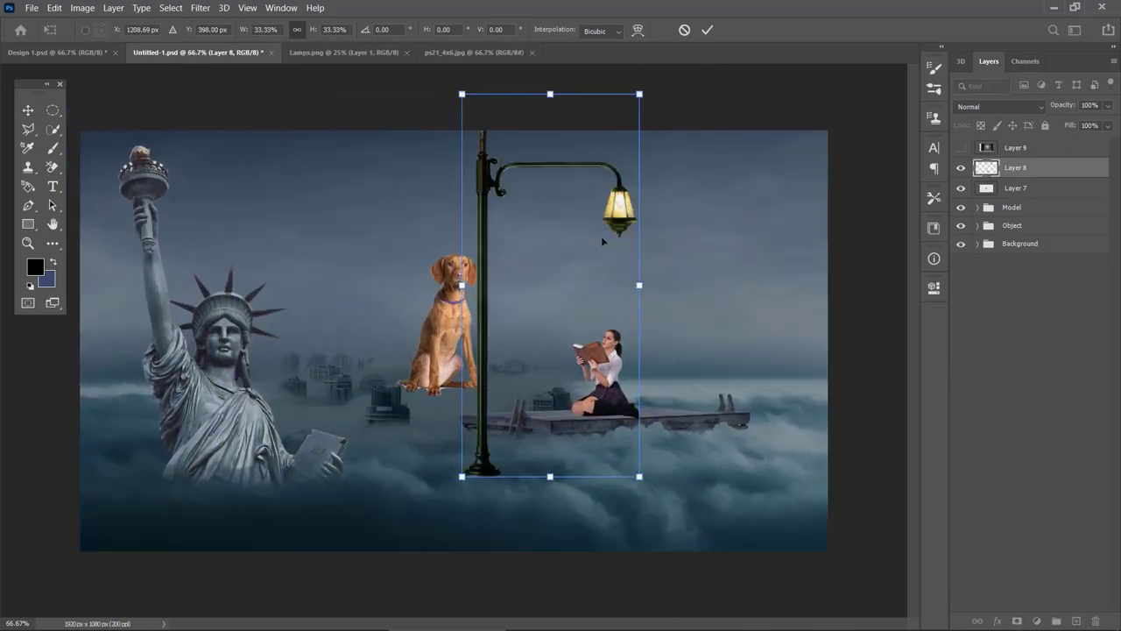
key("Return")
- Outline the faint stray marks beneath the lantern with the Polygonal Lasso, clear them from Layer 8 and deselect
key("ctrl+plus")
key("ctrl+plus")
key("ctrl+plus")
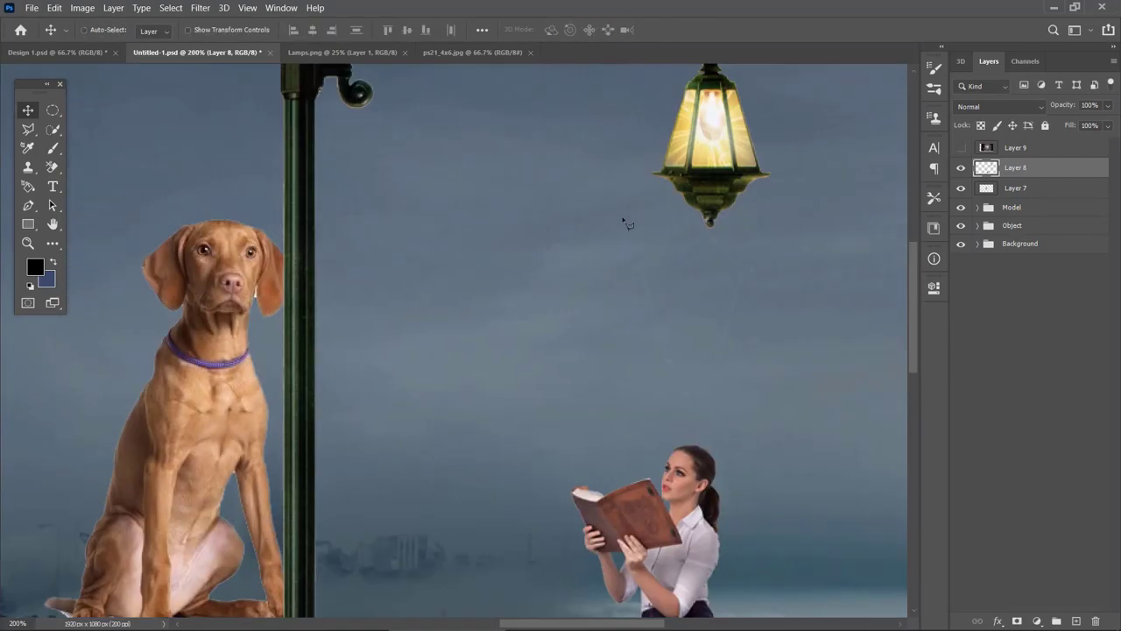
key("l")
left_click(615, 210)
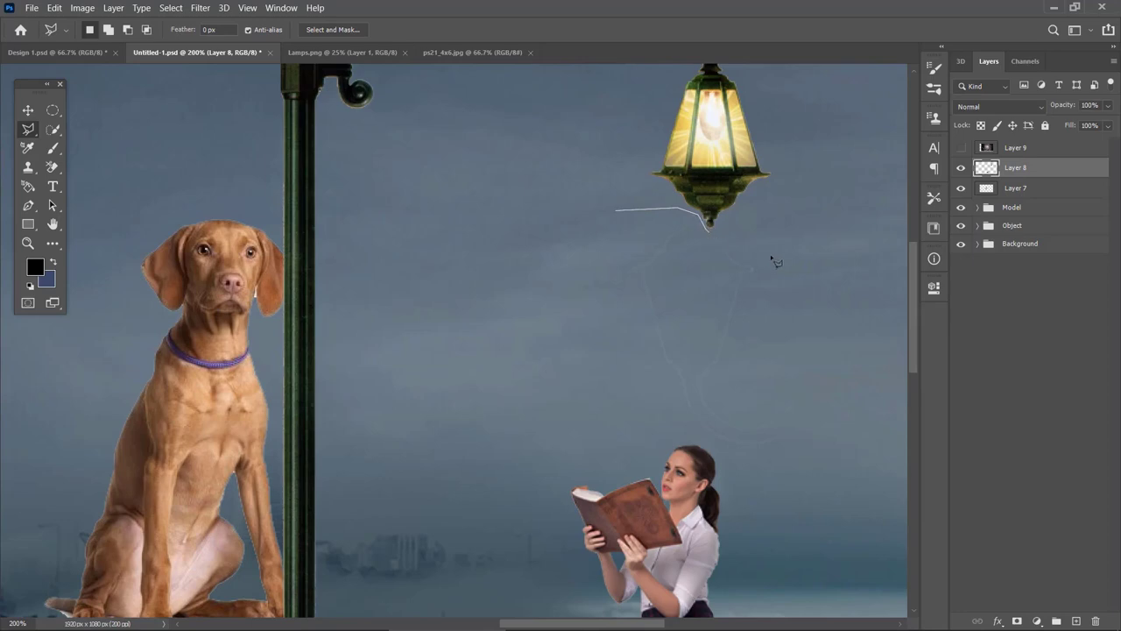
left_click(780, 258)
left_click(856, 406)
left_click(830, 479)
left_click(666, 487)
double_click(593, 295)
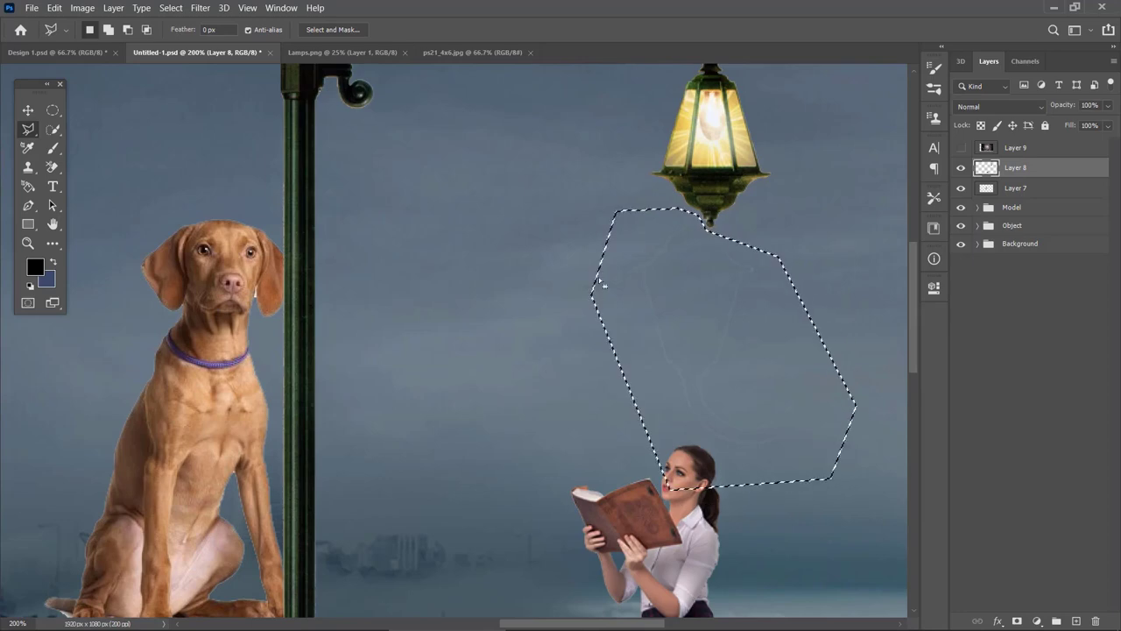
key("ctrl+d")
key("v")
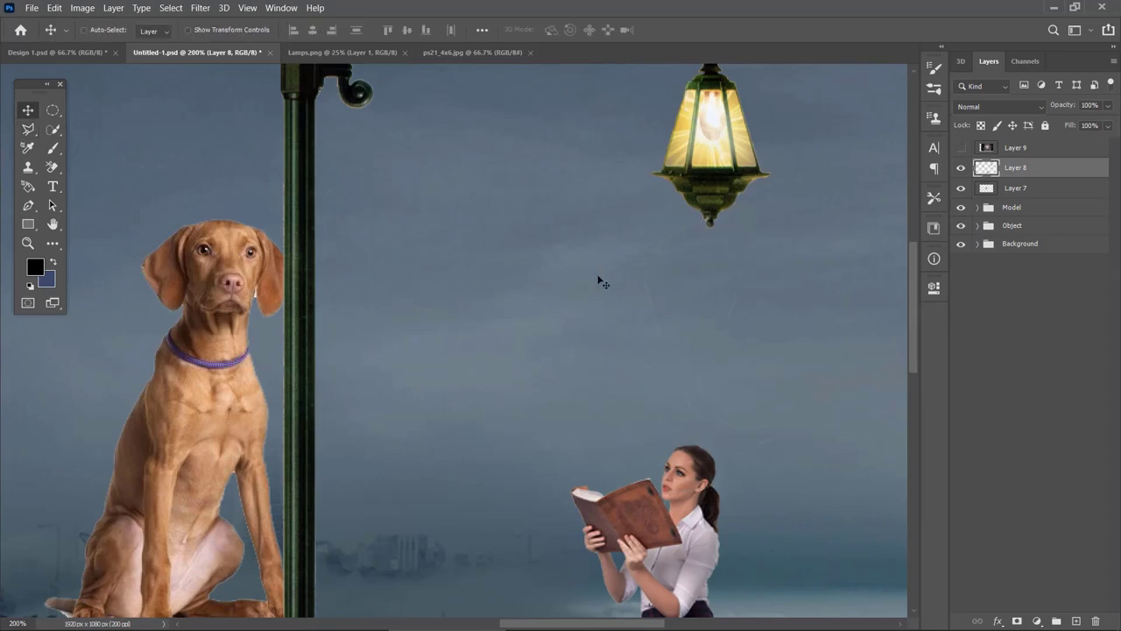
- Shrink the street lamp further and stand its base on the dock just left of the reading woman
key("ctrl+minus")
key("ctrl+minus")
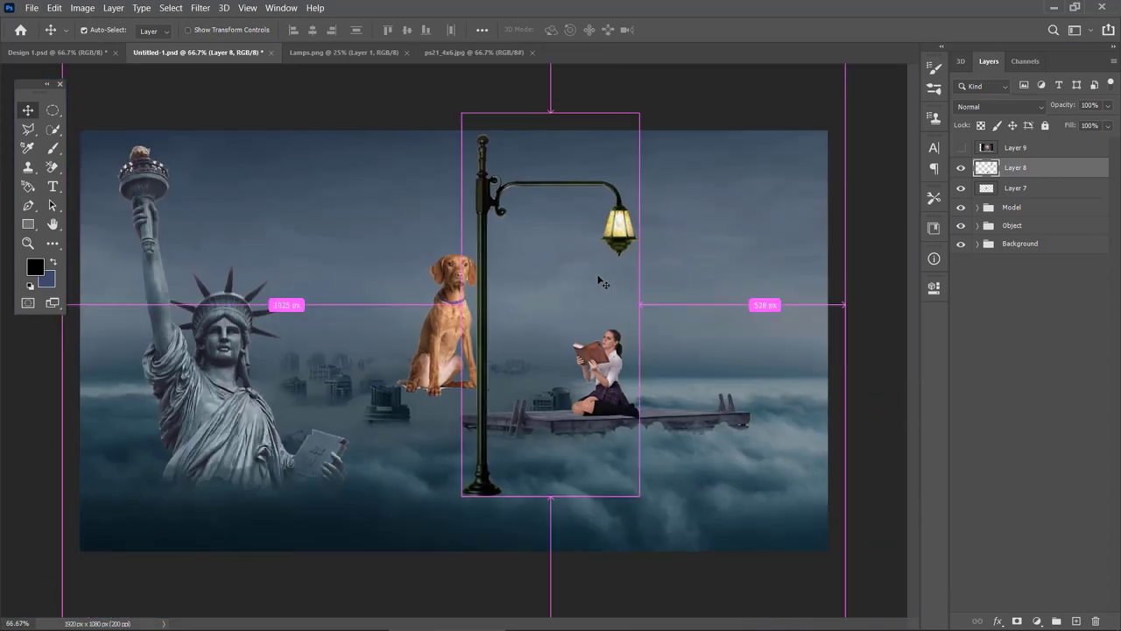
key("ctrl+minus")
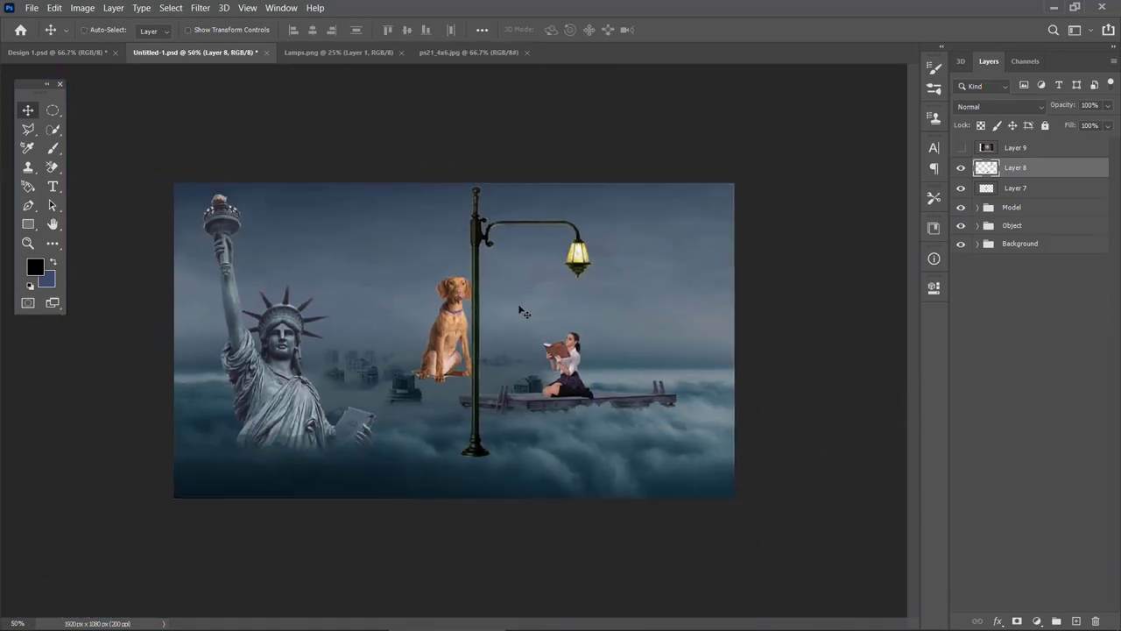
left_click_drag(523, 311, 554, 279)
key("ctrl+t")
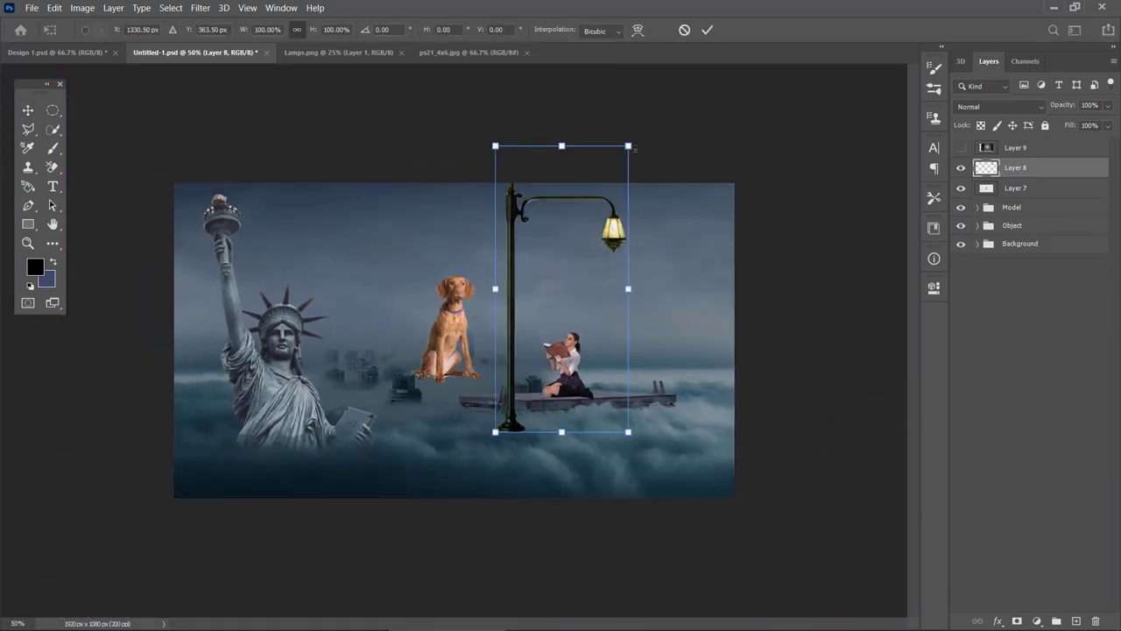
left_click_drag(634, 148, 595, 218)
key("Return")
left_click_drag(565, 290, 572, 290)
key("ctrl+plus")
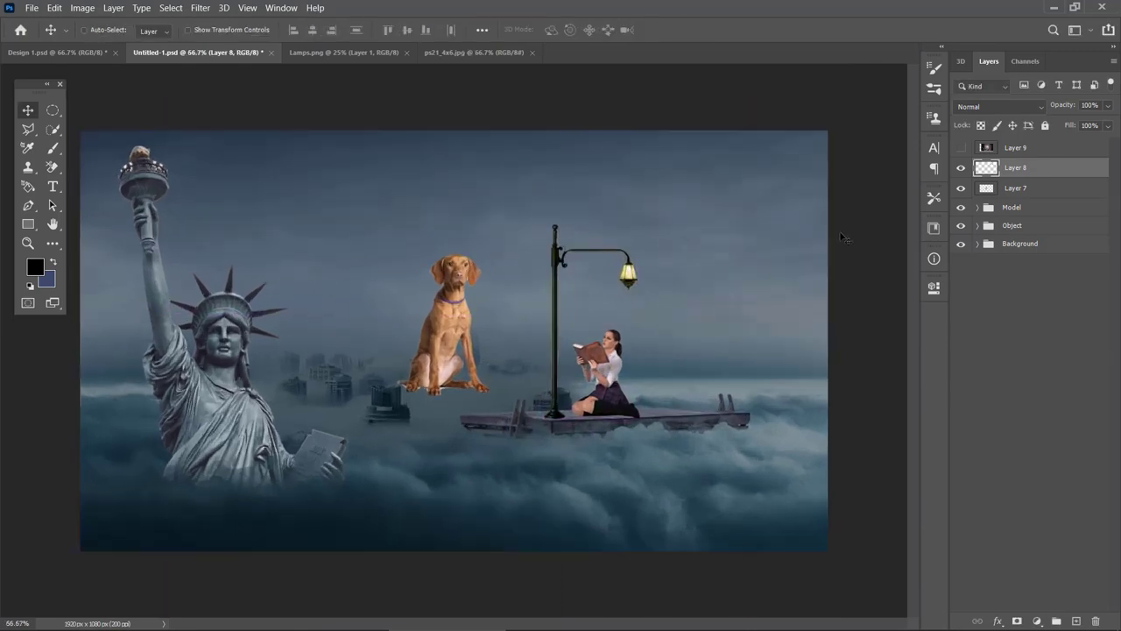
- Move the dock on Layer 4 inside the Object group together with the Model group slightly left, toward the Statue of Liberty
left_click(1016, 206)
left_click(1013, 225, "shift")
left_click(978, 225)
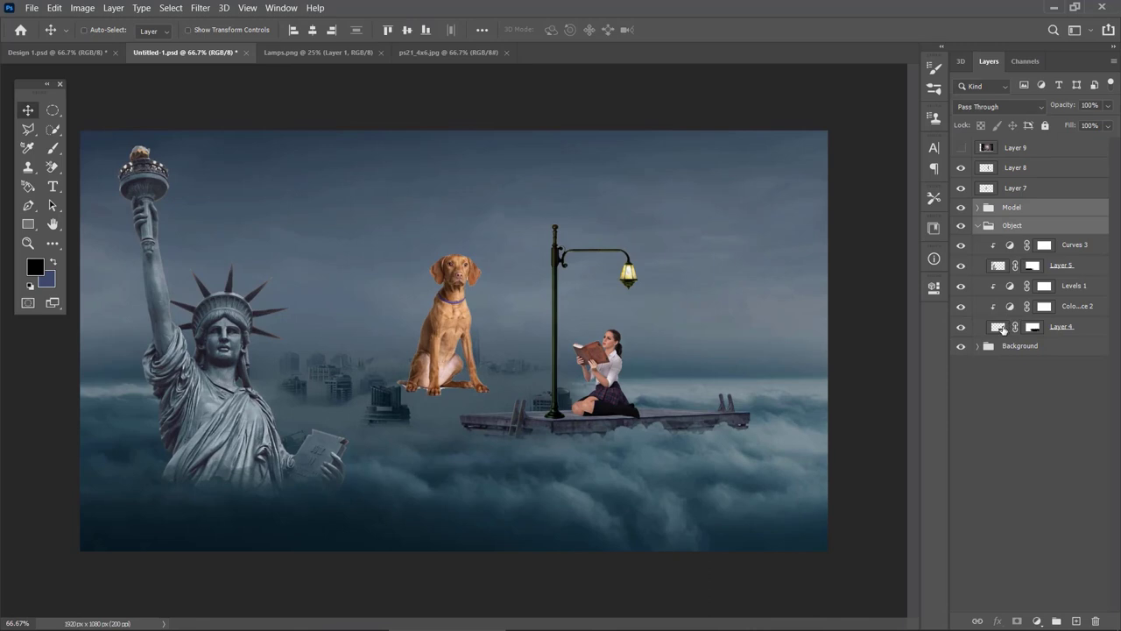
left_click(1004, 329)
left_click(962, 327)
left_click(962, 327)
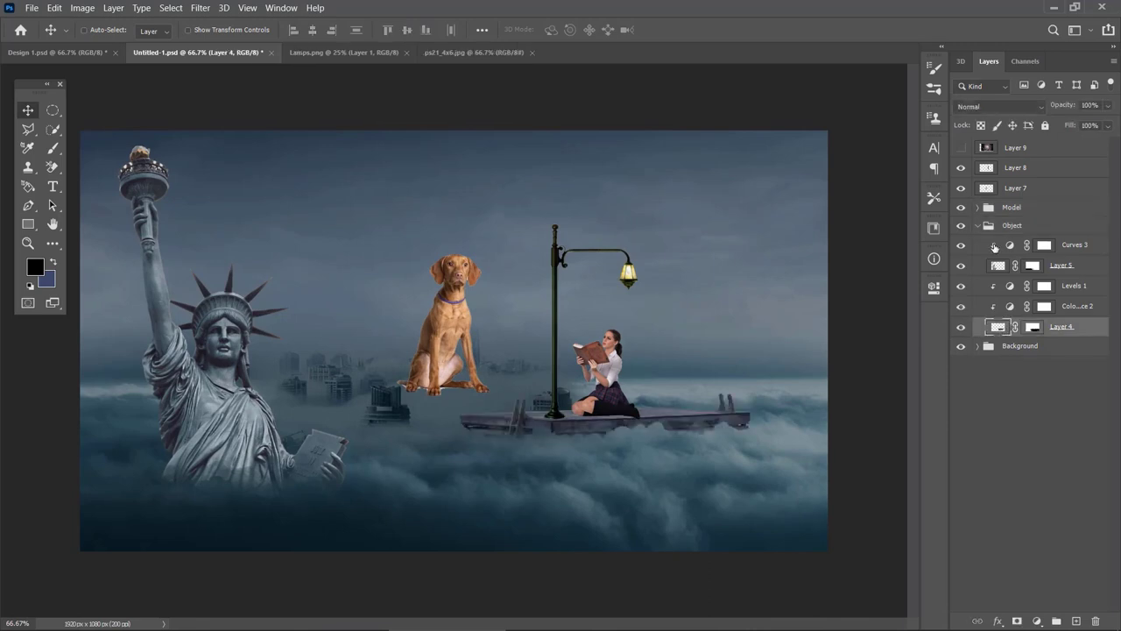
left_click(1017, 209, "ctrl")
left_click_drag(692, 414, 673, 414)
key("Left")
key("Left")
key("Left")
key("Left")
key("Left")
key("Left")
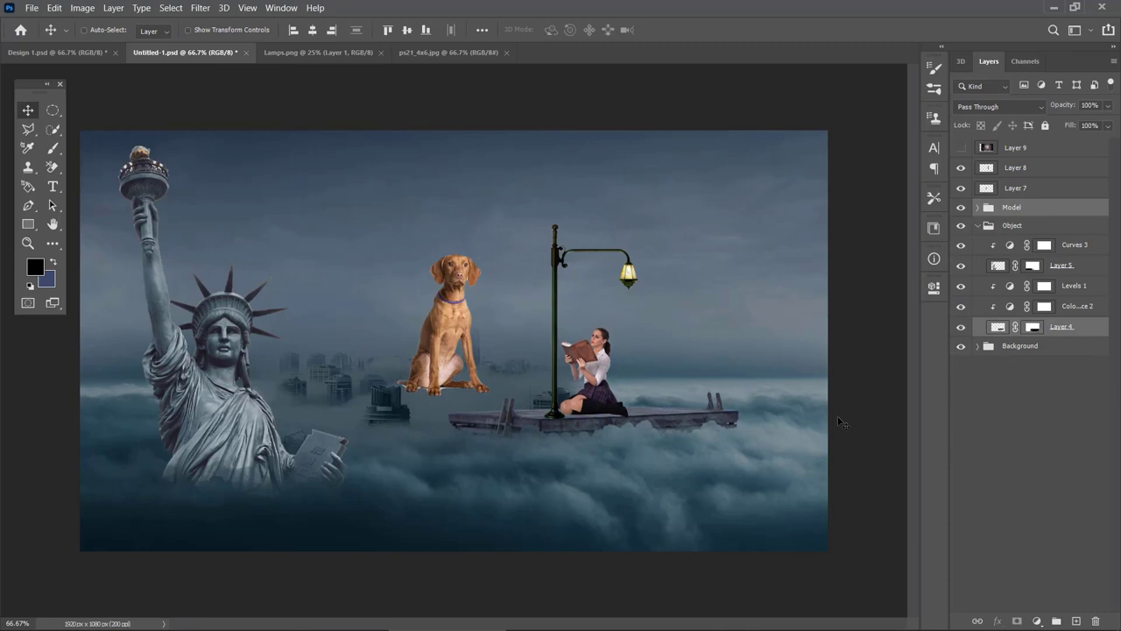
key("Left")
key("Left")
key("Left")
key("Left")
key("Left")
key("Left")
key("Left")
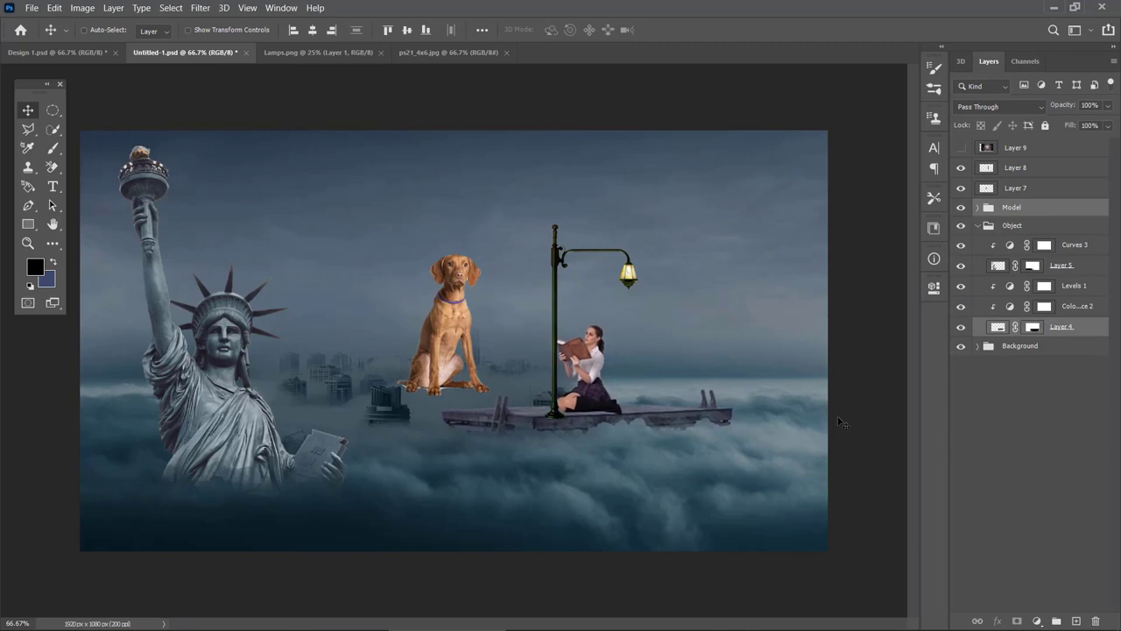
- Move the street lamp on Layer 8 left so its post stands clear of the reading woman on the dock
left_click(1016, 191)
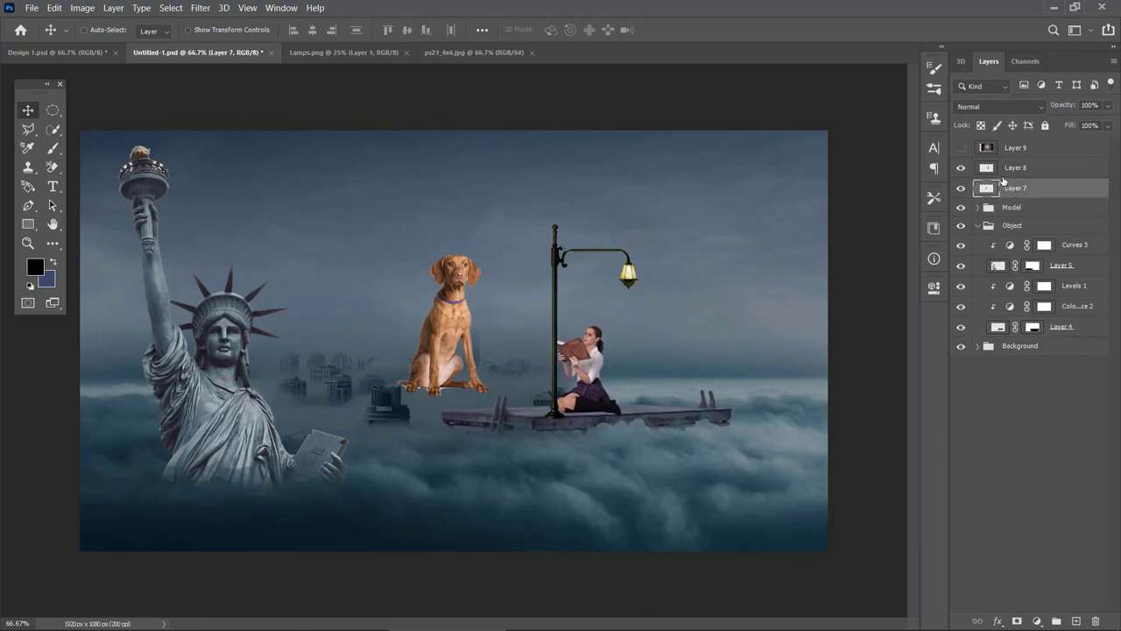
left_click(1015, 168)
left_click_drag(569, 353, 539, 348)
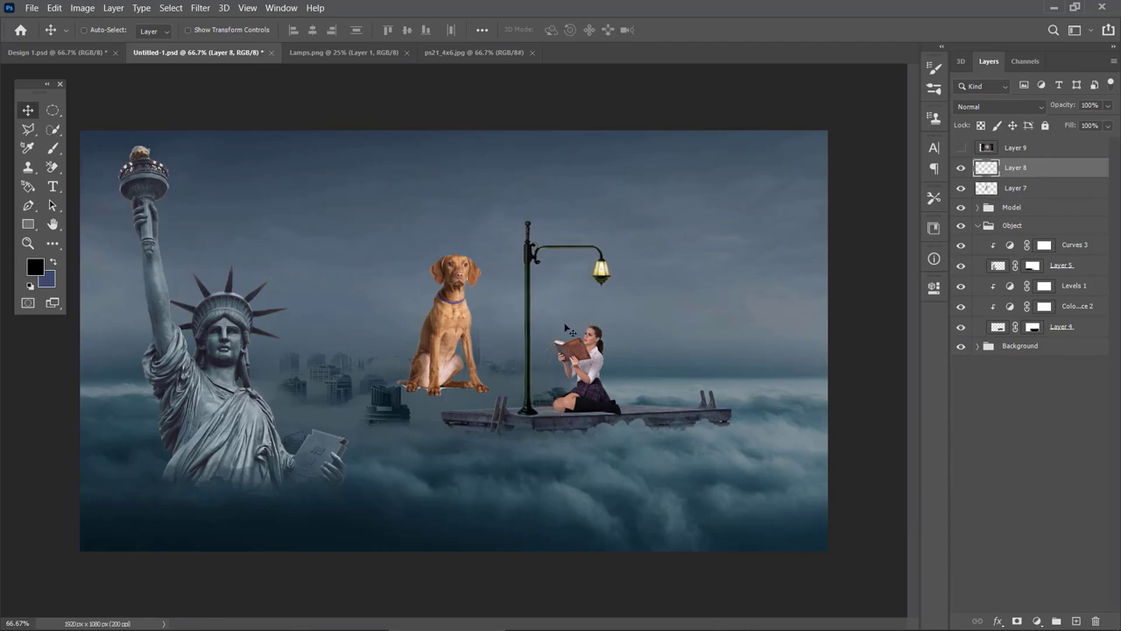
- Move the dog on Layer 7 onto the dock to the right of the reading woman and hide its layer
left_click(1009, 189)
left_click_drag(447, 316, 679, 339)
left_click(961, 188)
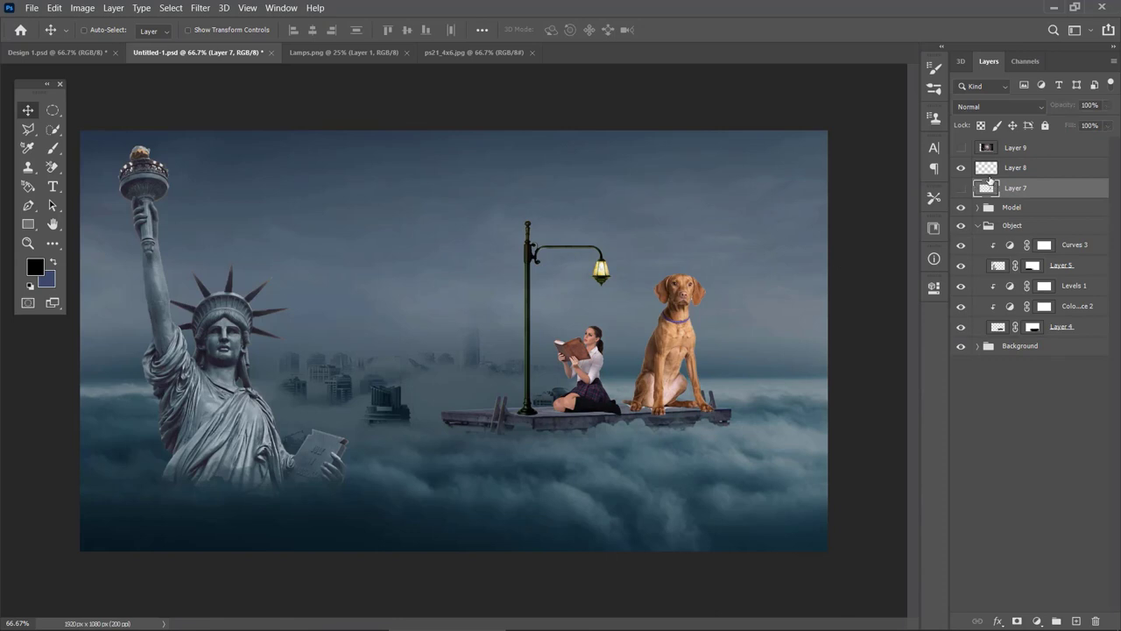
- Scale the street lamp on Layer 8 down proportionally and place it back on the dock just left of the woman
left_click(1016, 167)
key("ctrl+t")
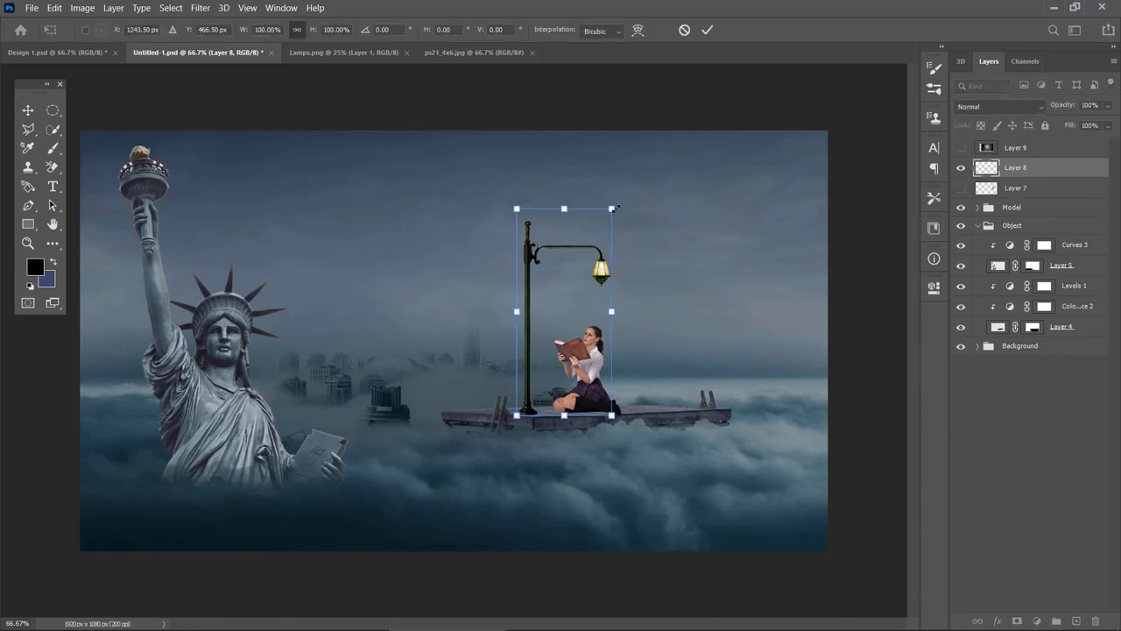
left_click_drag(612, 208, 613, 248)
key("Return")
left_click_drag(548, 333, 553, 327)
key("Right")
key("Down")
key("Down")
key("Down")
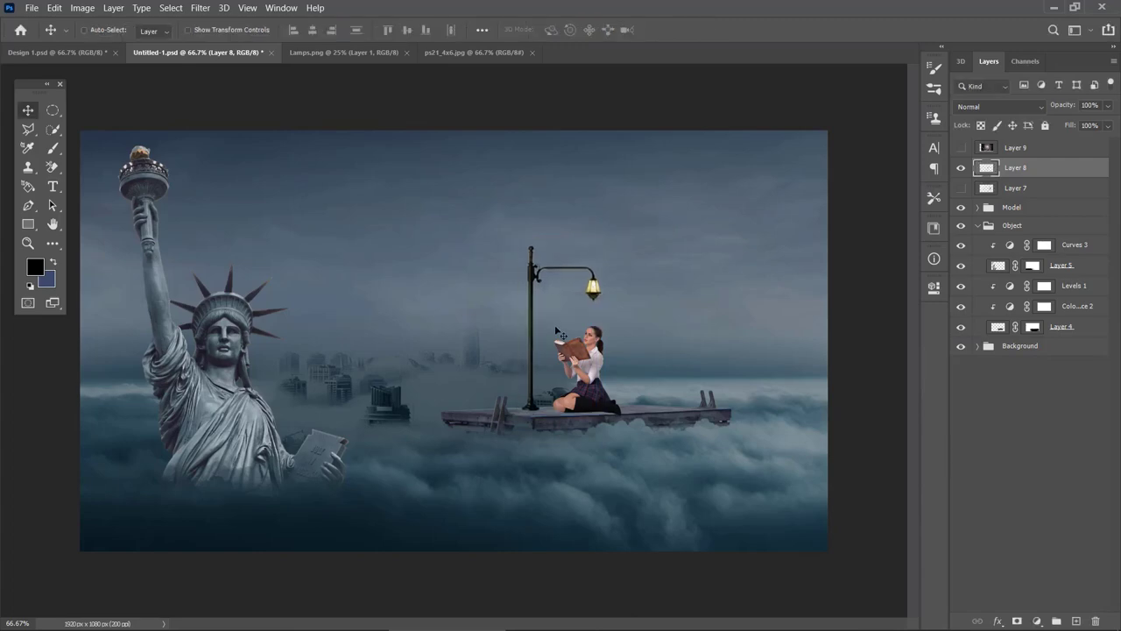
- Fine-tune the street lamp's position so its base rests on the dock between the ladder and the woman's knees
key("ctrl+plus")
key("ctrl+plus")
left_click_drag(598, 408, 464, 299)
left_click_drag(545, 399, 564, 393)
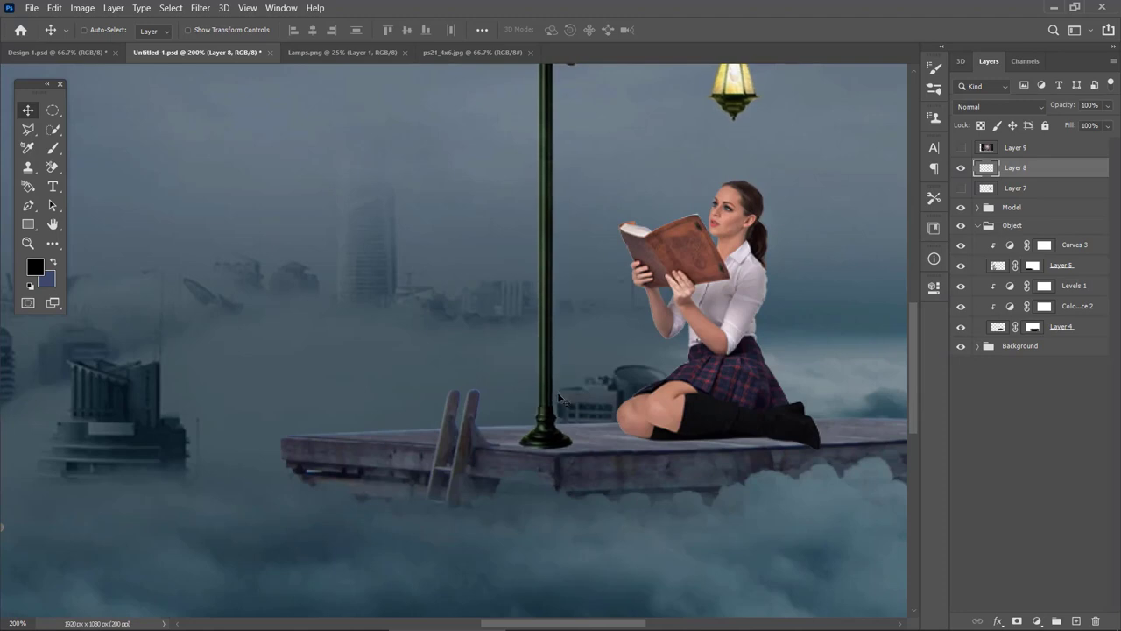
- Nudge the street lamp slightly right so its base stands properly on the wooden platform
key("Right")
key("Right")
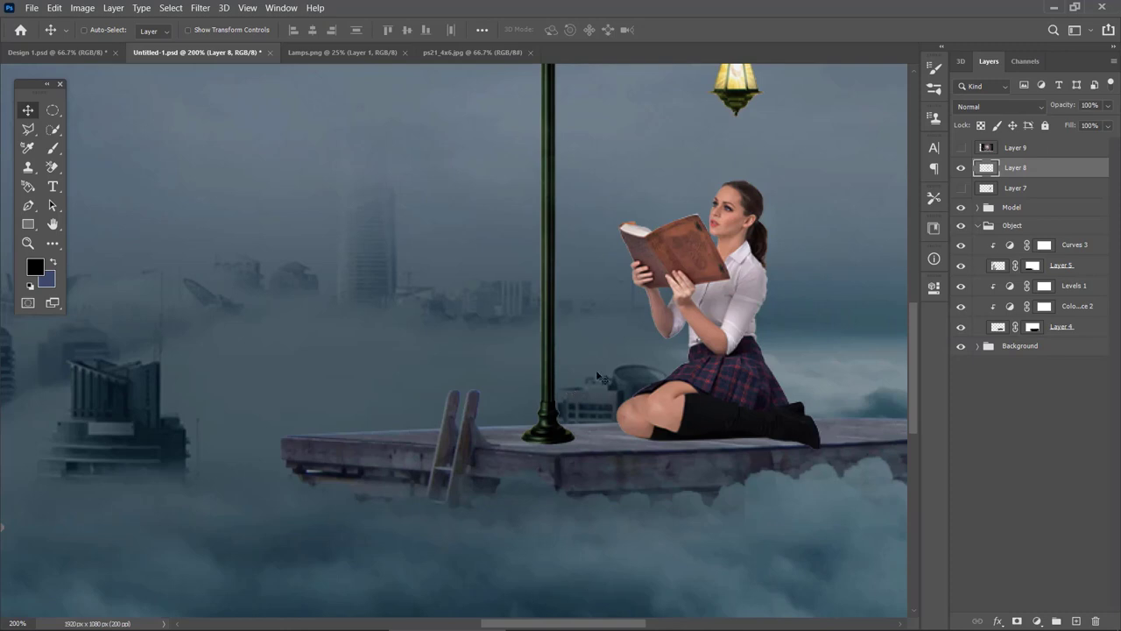
key("ctrl+minus")
left_click_drag(669, 361, 614, 411)
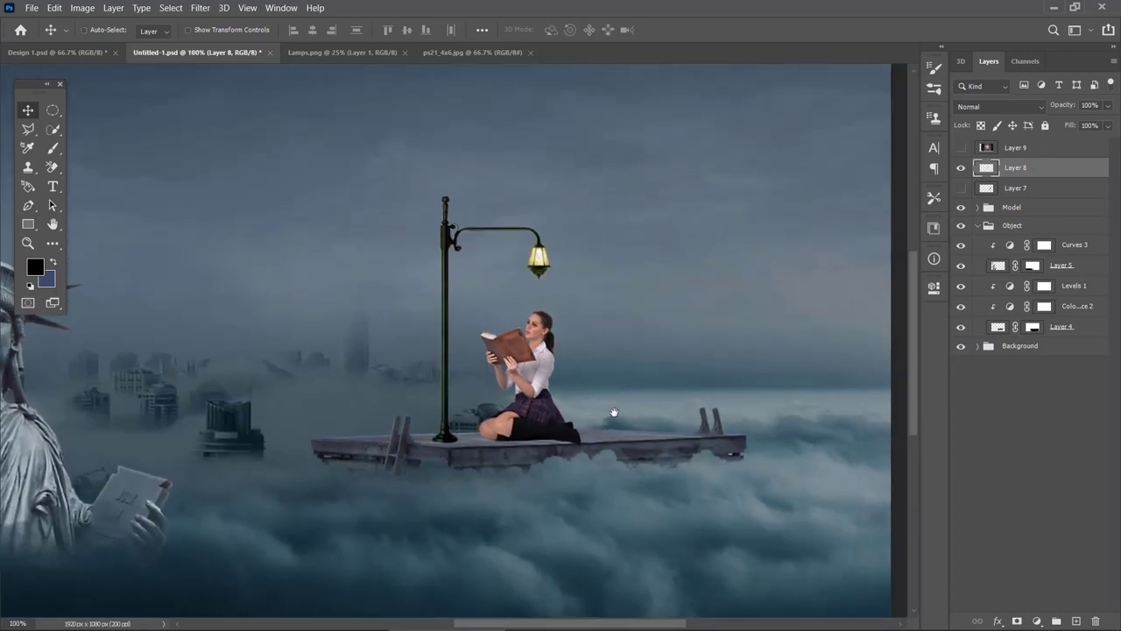
- Show the dog on Layer 7, scale it down, and place it mirrored horizontally on the platform beside the girl
left_click(961, 188)
left_click(1016, 188)
key("ctrl+t")
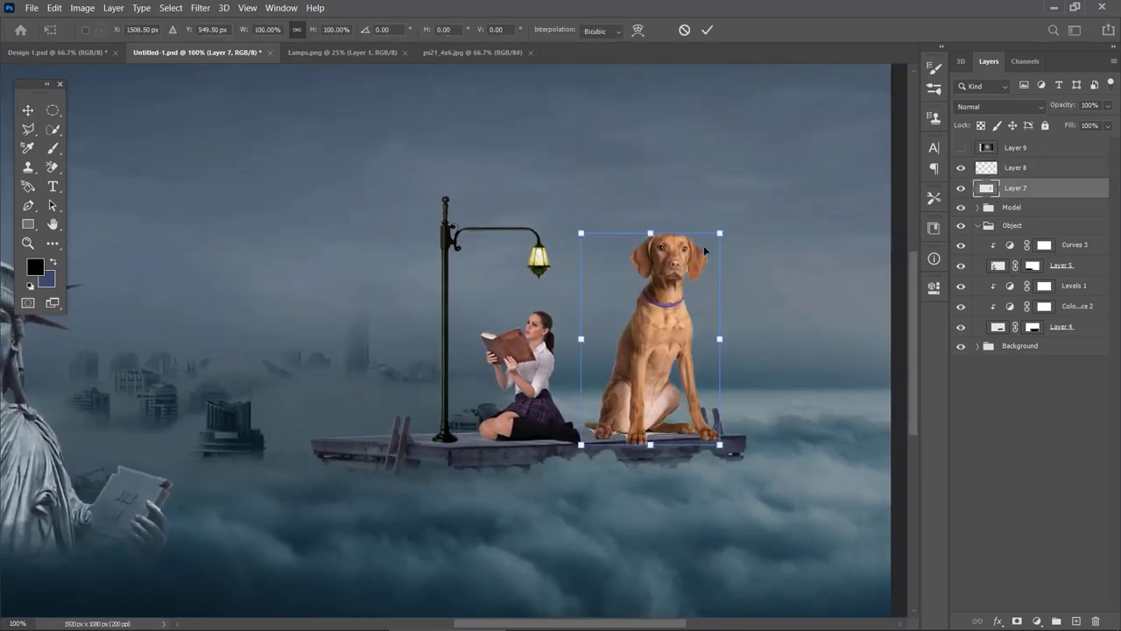
left_click_drag(716, 236, 648, 342)
right_click(623, 405)
left_click(675, 383)
left_click_drag(618, 415, 633, 413)
key("Return")
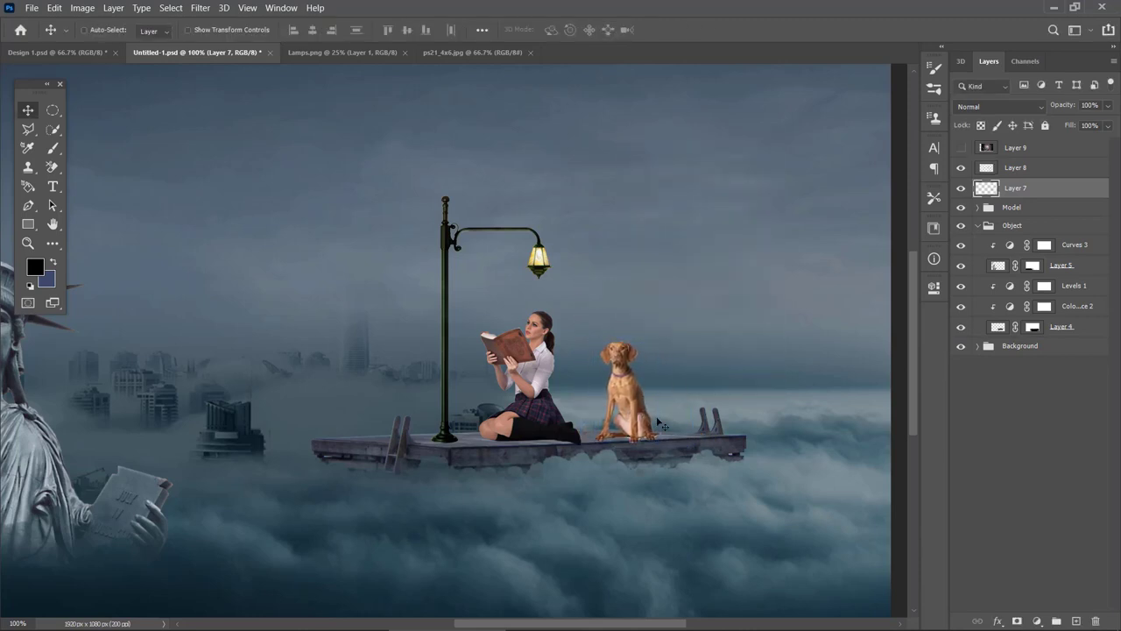
- Nudge the dog a little to the left, closer to the girl
key("Left")
key("Left")
key("Left")
key("Left")
key("Left")
key("Left")
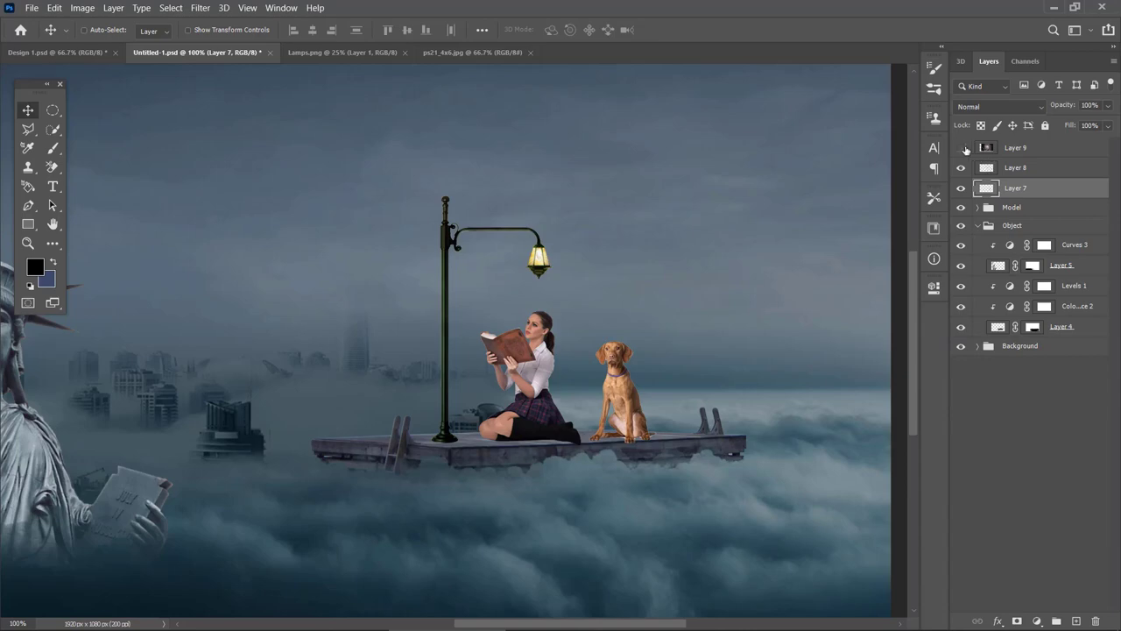
- Show the galaxy image on Layer 9 and scale it down proportionally to about 10.56%
left_click(962, 147)
left_click(1007, 151)
key("ctrl+t")
key("ctrl+minus")
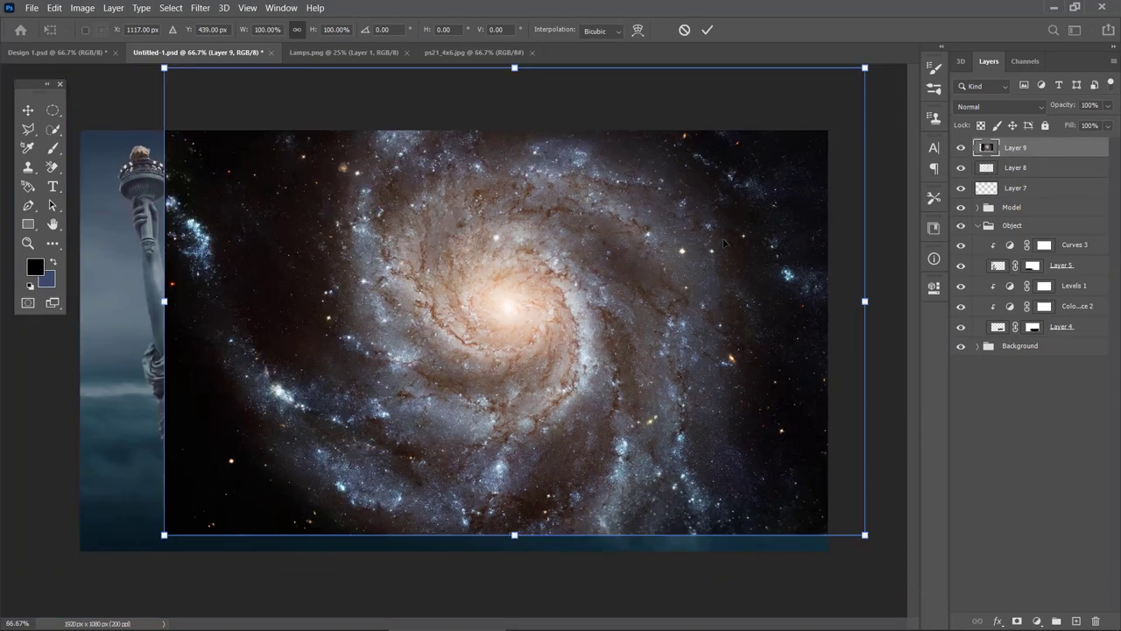
key("ctrl+minus")
left_click_drag(762, 136, 602, 307)
key("ctrl+plus")
key("ctrl+plus")
key("ctrl+plus")
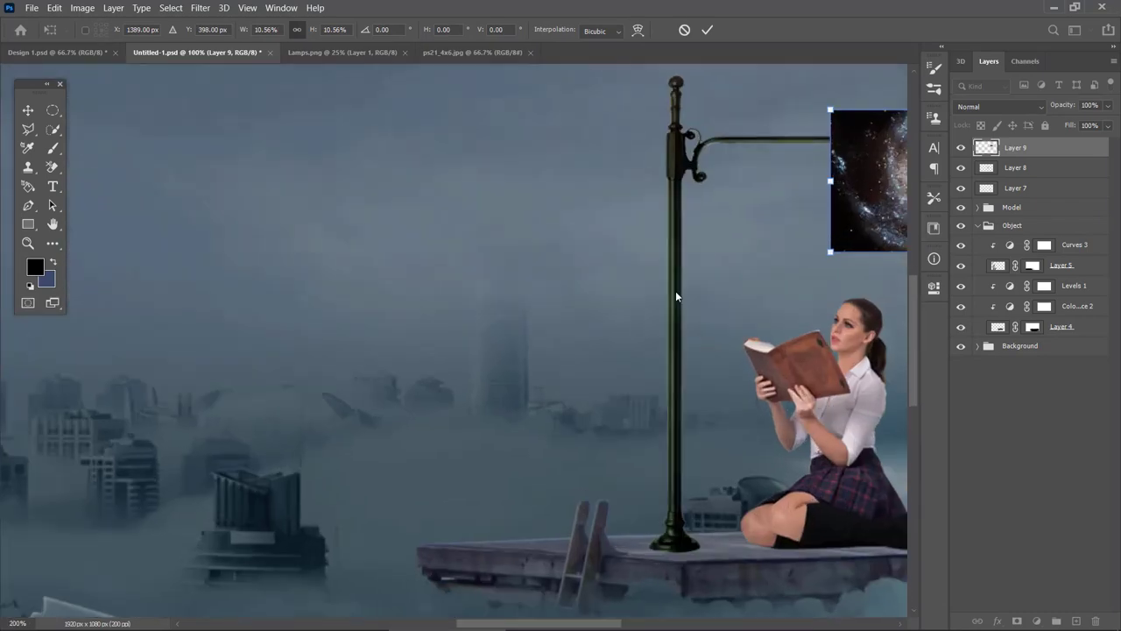
- Move the galaxy image over the lantern, enlarge it slightly and center it on the light
left_click_drag(675, 294, 369, 436)
left_click_drag(650, 324, 565, 343)
left_click_drag(692, 262, 705, 252)
left_click_drag(650, 316, 647, 312)
key("Return")
- Blend the galaxy layer in Screen mode with 53% opacity and 55% fill, and shift it slightly around the lantern
left_click(984, 106)
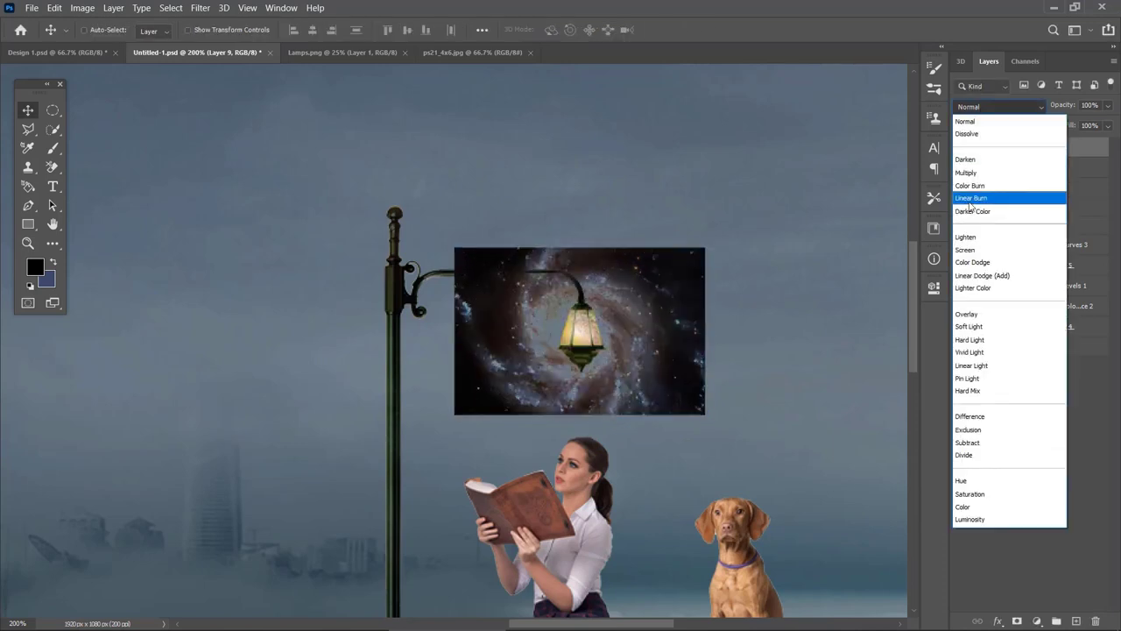
left_click(994, 252)
left_click_drag(596, 369, 594, 368)
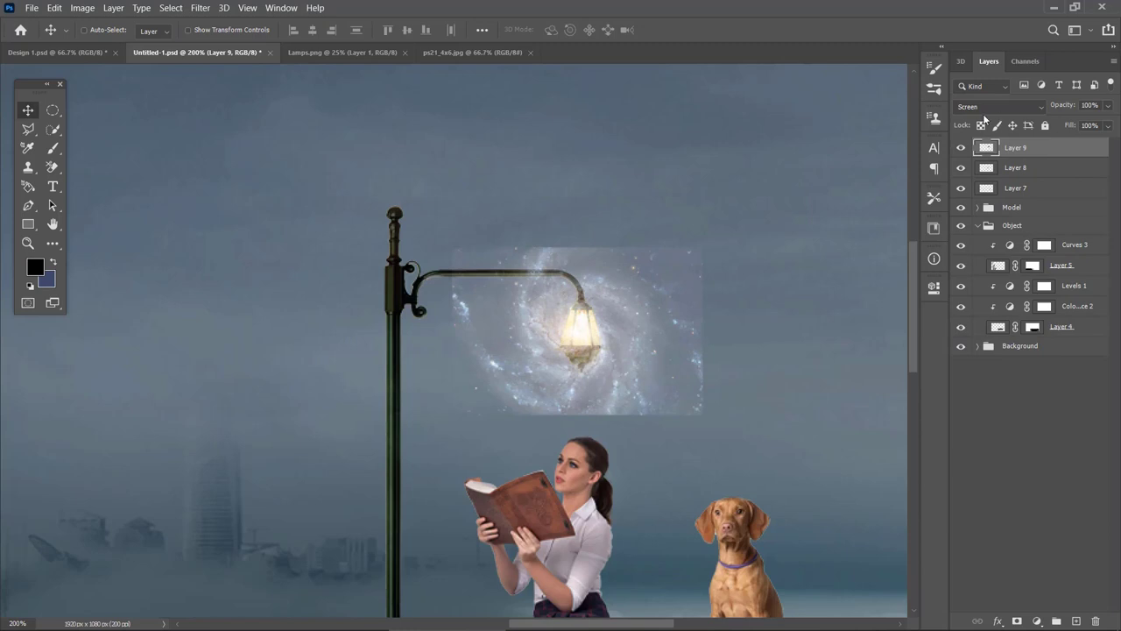
left_click_drag(1108, 111, 1077, 145)
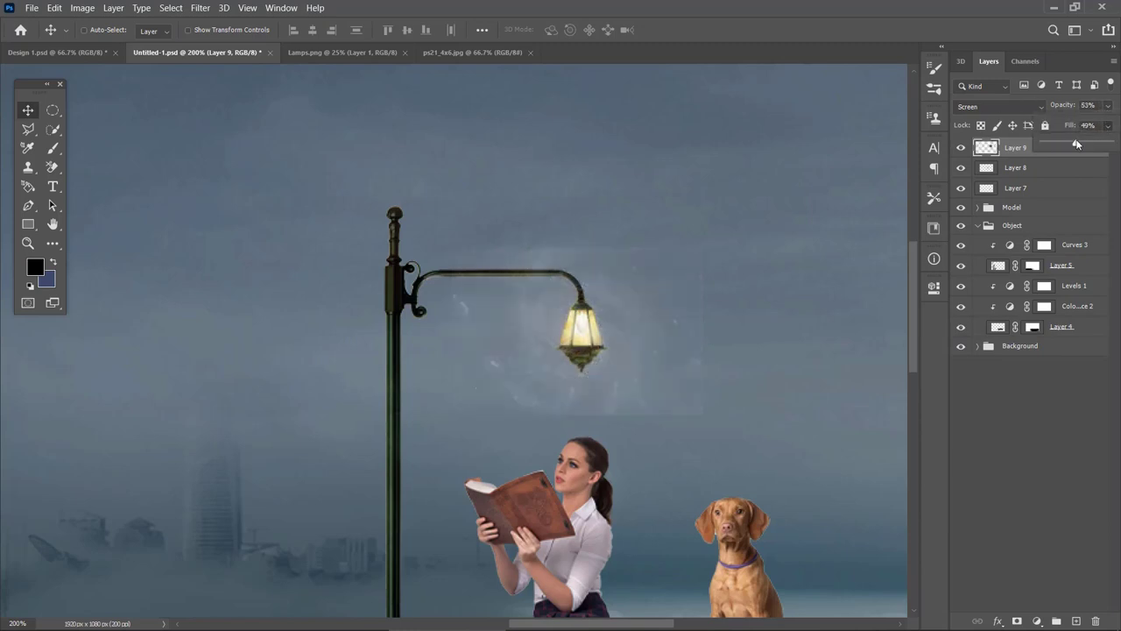
left_click(994, 257)
left_click_drag(638, 343, 634, 348)
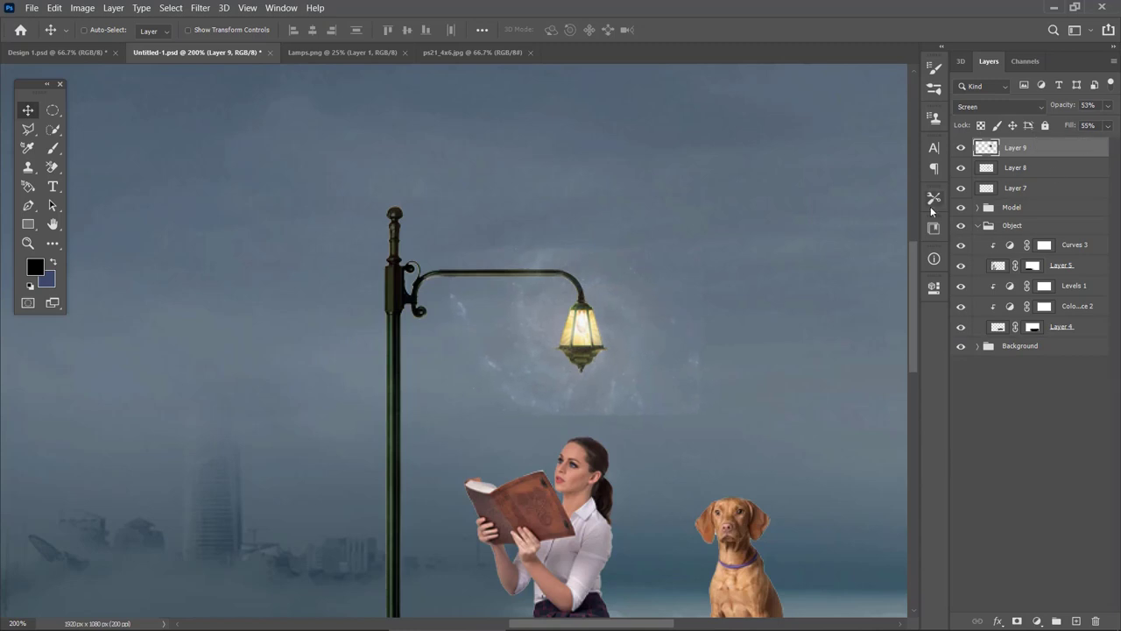
- Add a layer mask to the galaxy layer and prepare a soft black brush of size 90
left_click(1016, 619)
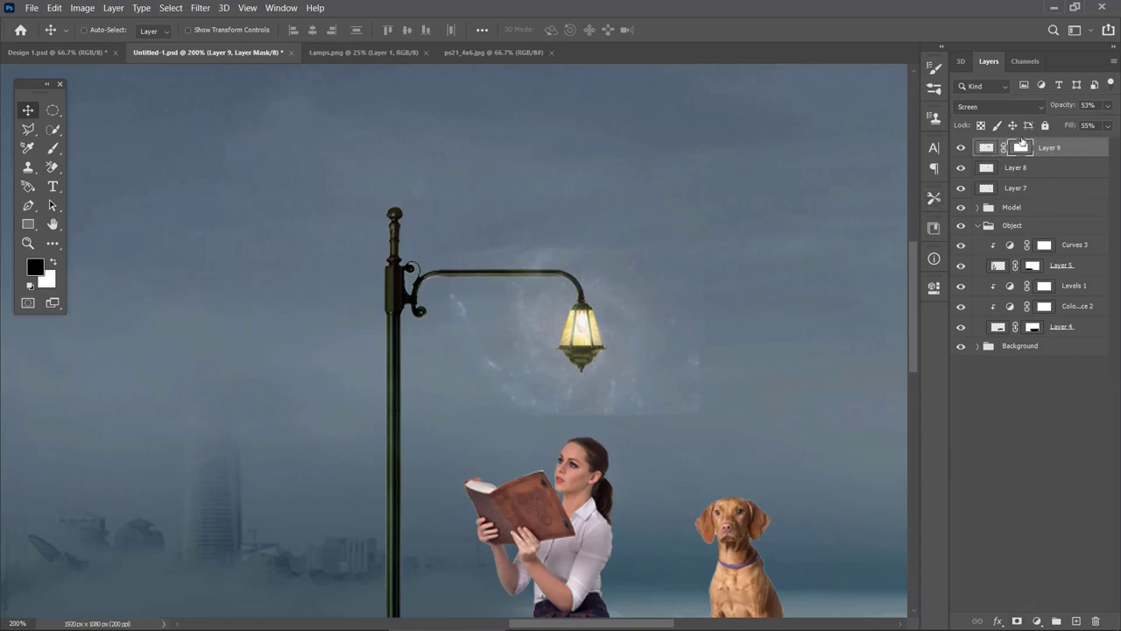
key("b")
right_click(560, 322)
double_click(617, 419)
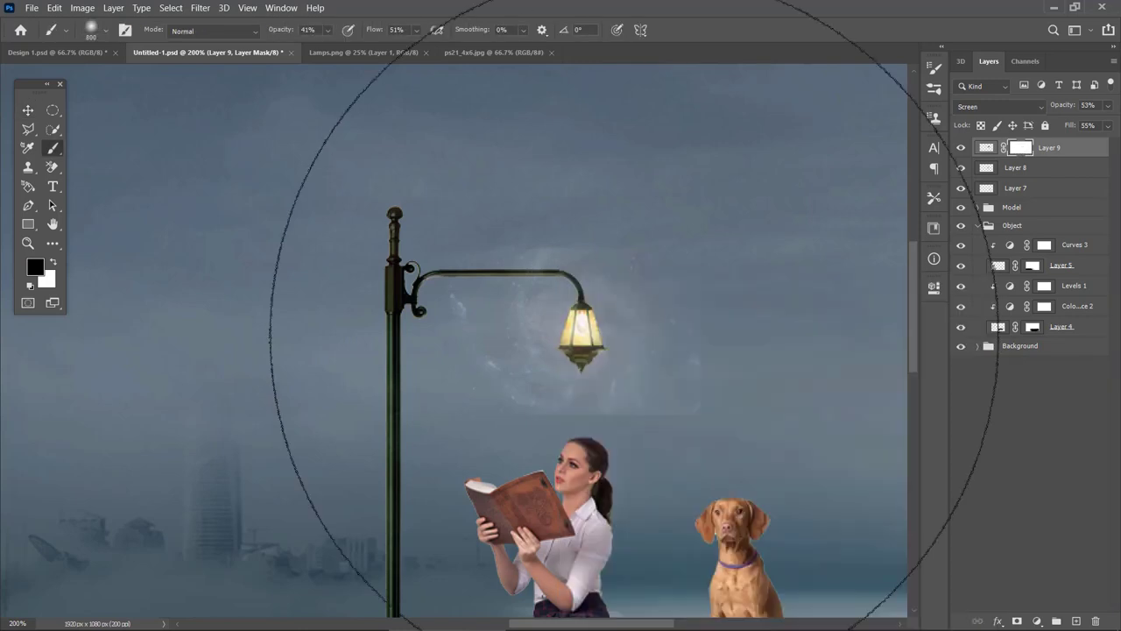
key("bracketleft")
key("bracketleft")
key("bracketleft")
key("bracketleft")
key("bracketleft")
key("bracketleft")
key("bracketleft")
key("bracketleft")
key("bracketleft")
key("bracketleft")
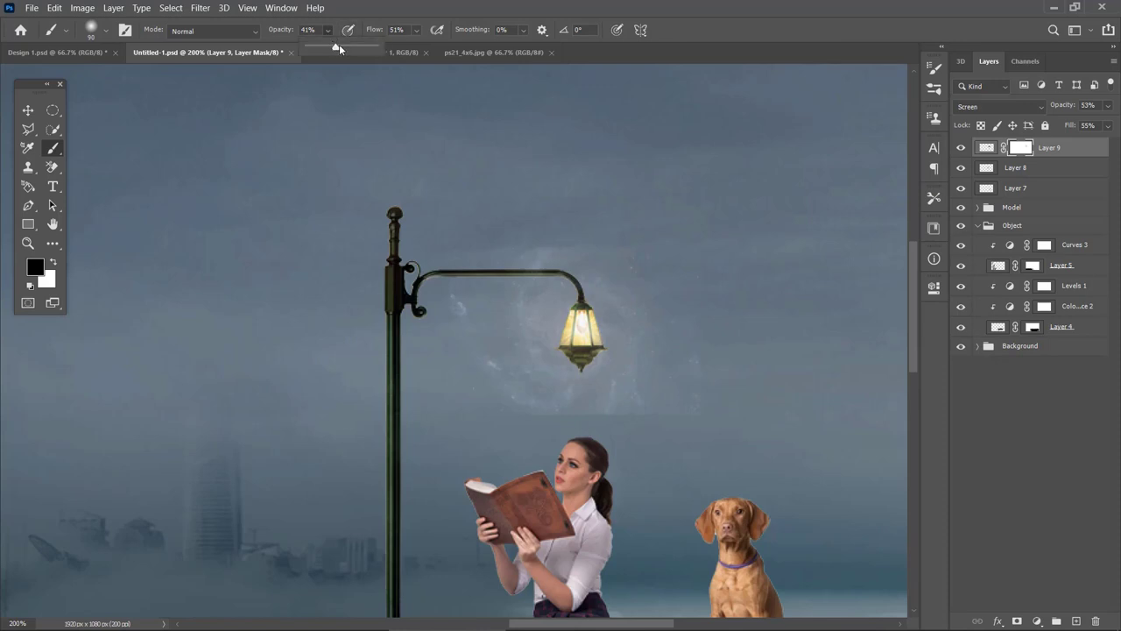
- Set the brush flow to 64% and mask out the galaxy's hard outer edges, reducing the brush to size 70
left_click(416, 30)
left_click_drag(425, 47, 436, 47)
left_click_drag(676, 315, 695, 403)
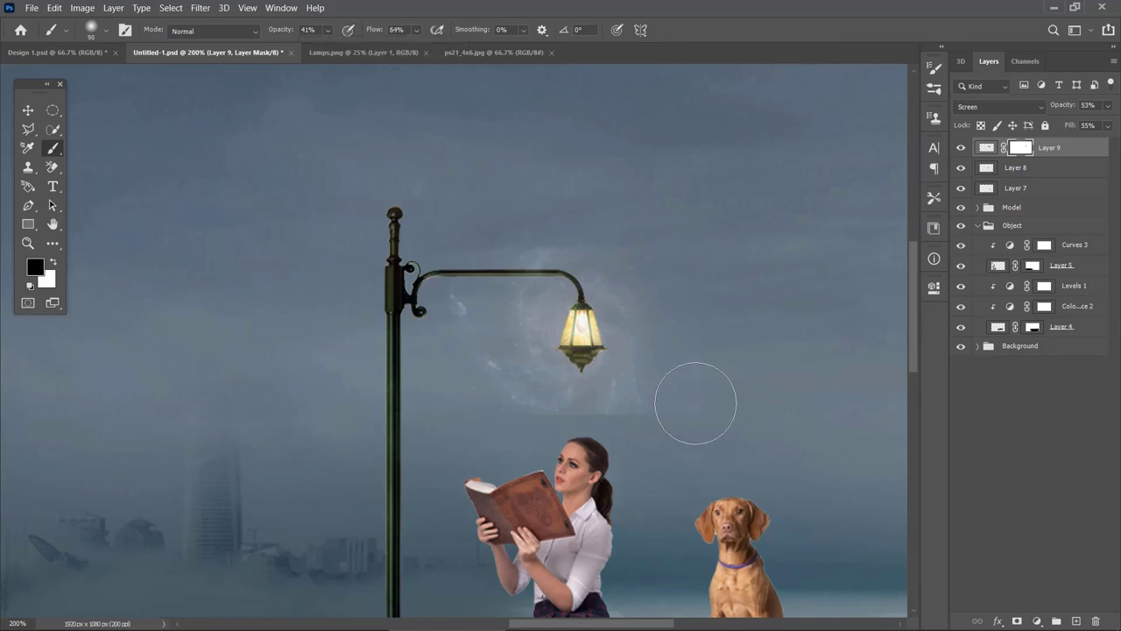
key("bracketleft")
key("bracketleft")
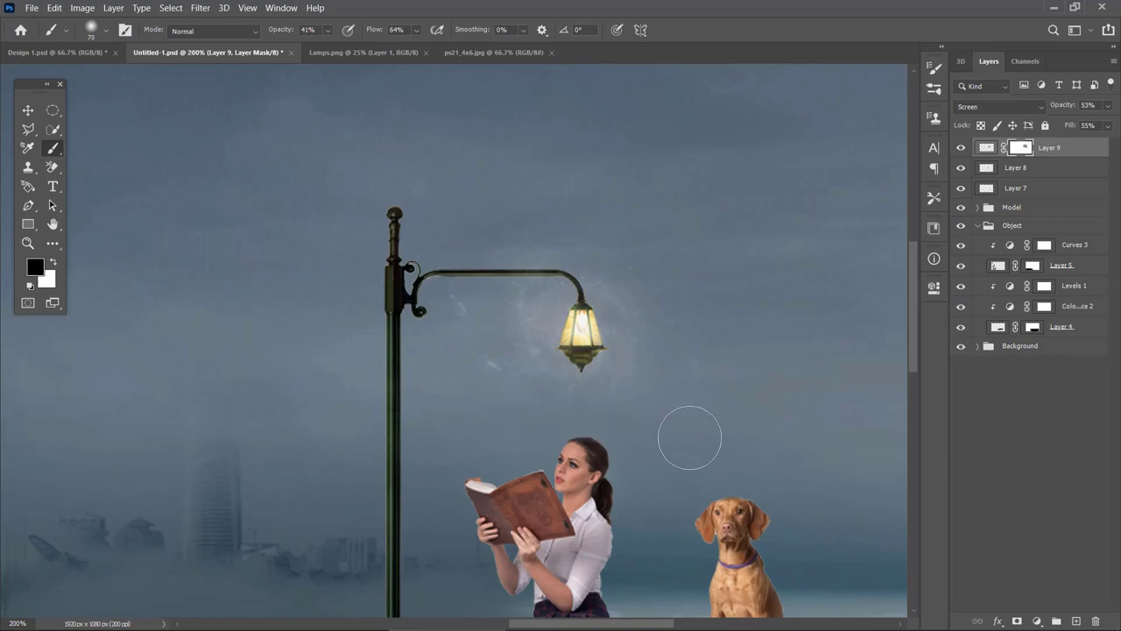
- Create a new layer above the lamp layer and set the foreground color to #ffcf45
left_click(1031, 169)
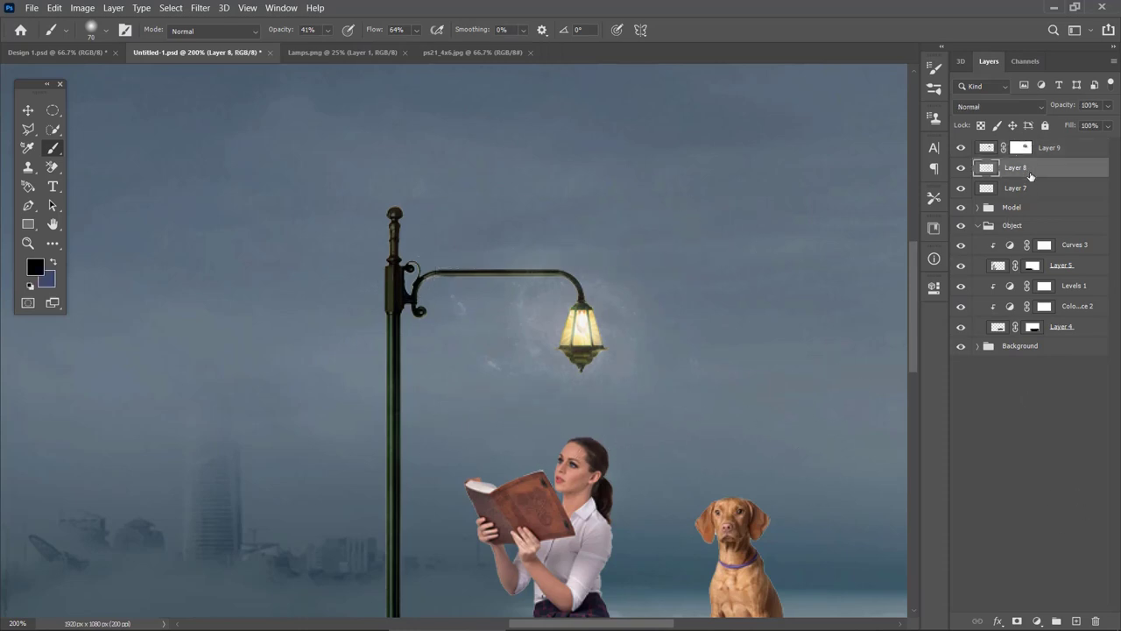
left_click(1075, 620)
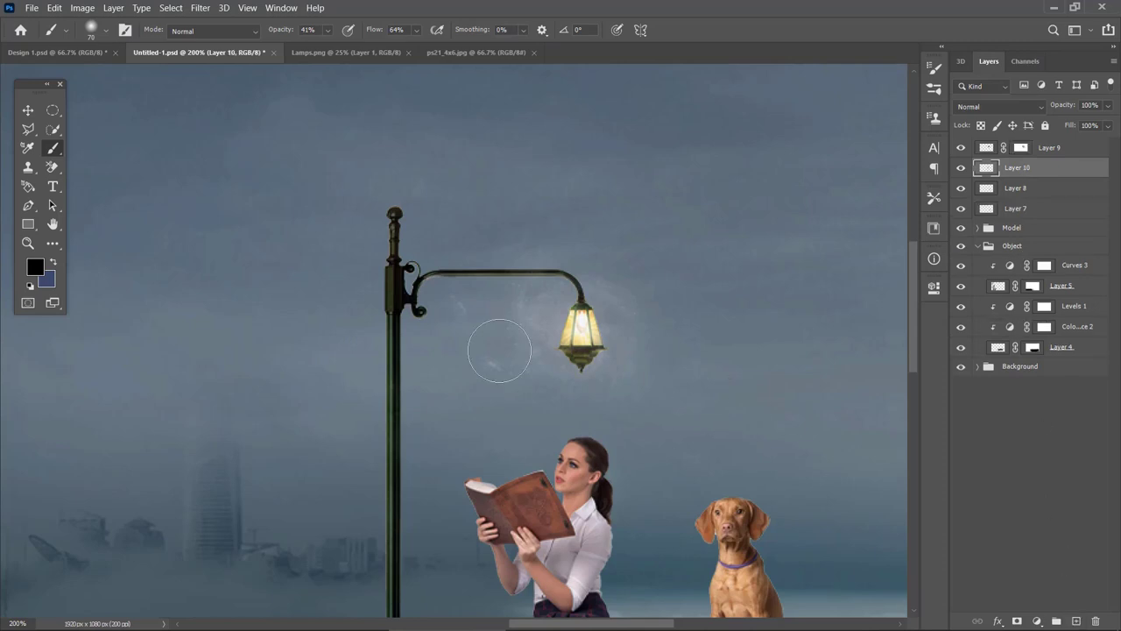
left_click(37, 267)
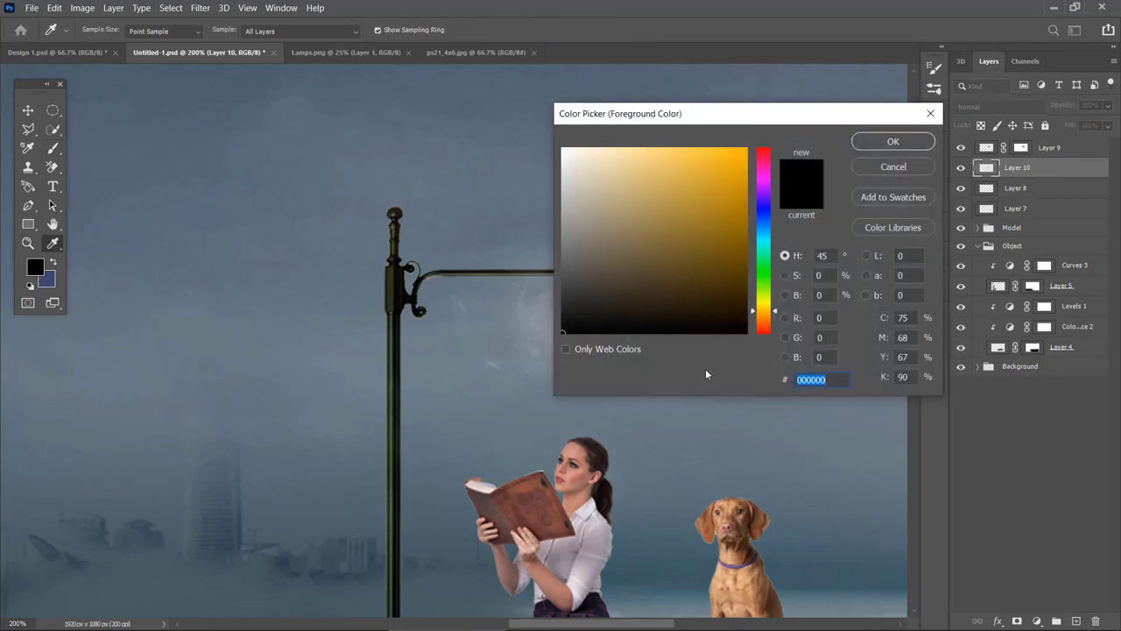
type("ff")
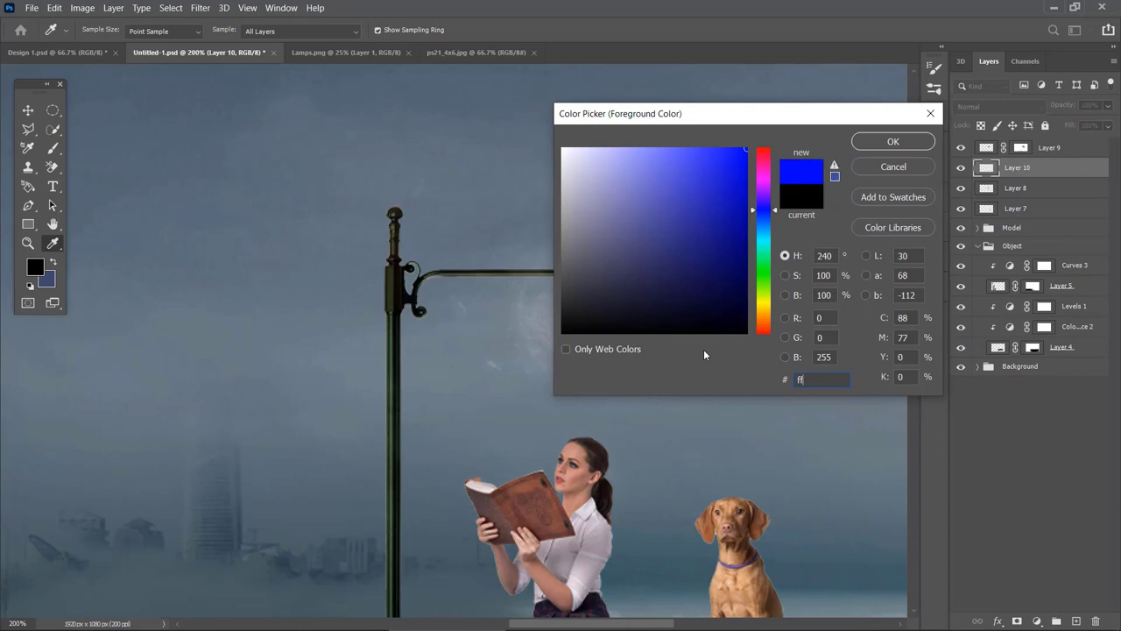
type("cf45")
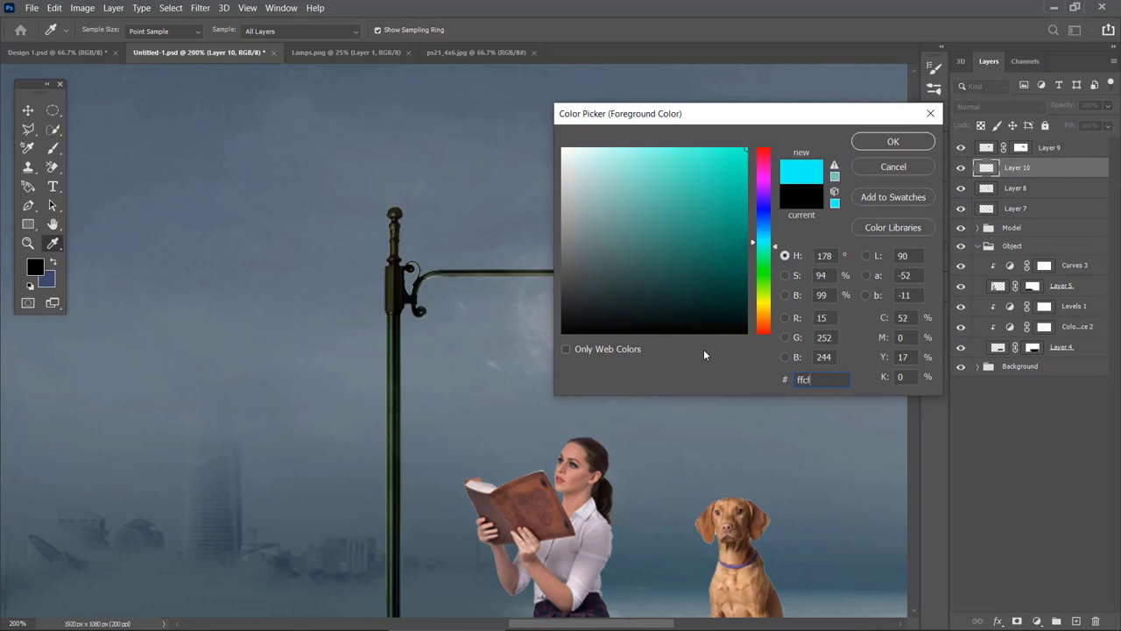
left_click(893, 141)
- Paint a single soft yellow glow over the lantern with a size 125 brush at 87% opacity and 80% flow
key("b")
key("bracketright")
key("bracketright")
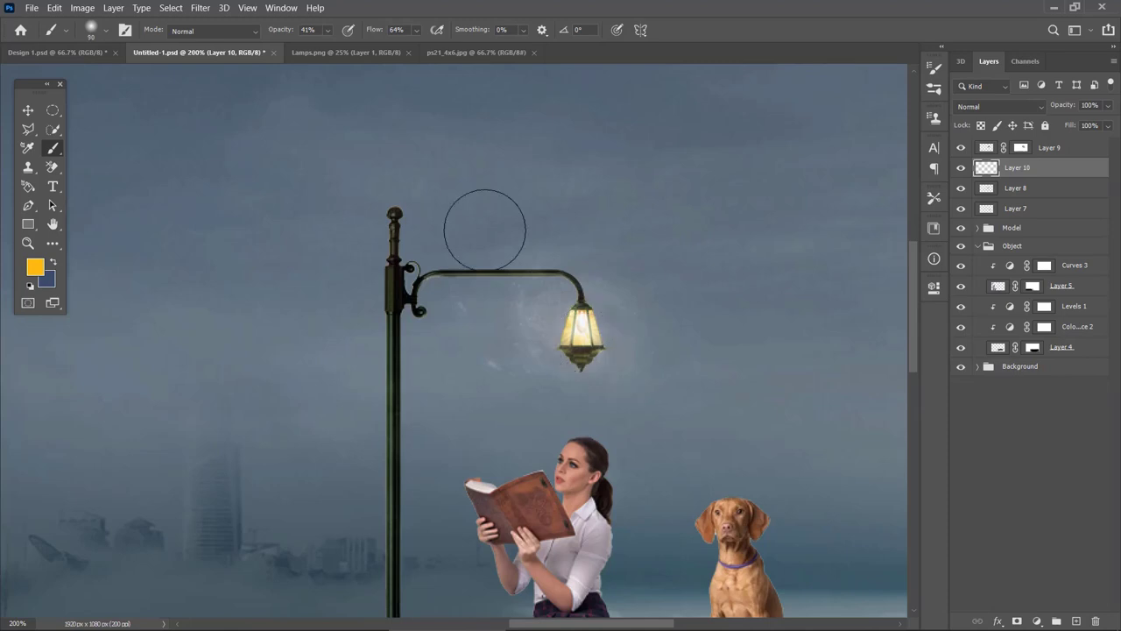
mouse_move(327, 31)
left_mouse_down()
mouse_move(351, 51)
mouse_move(439, 48)
left_mouse_up()
key("bracketright")
key("bracketright")
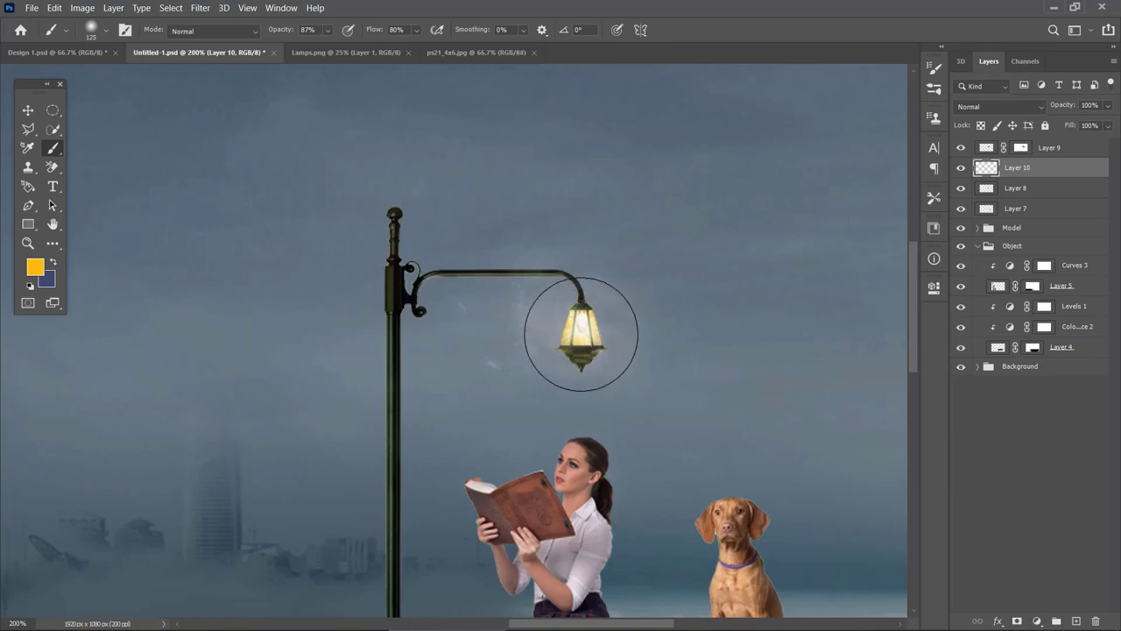
left_click(581, 324)
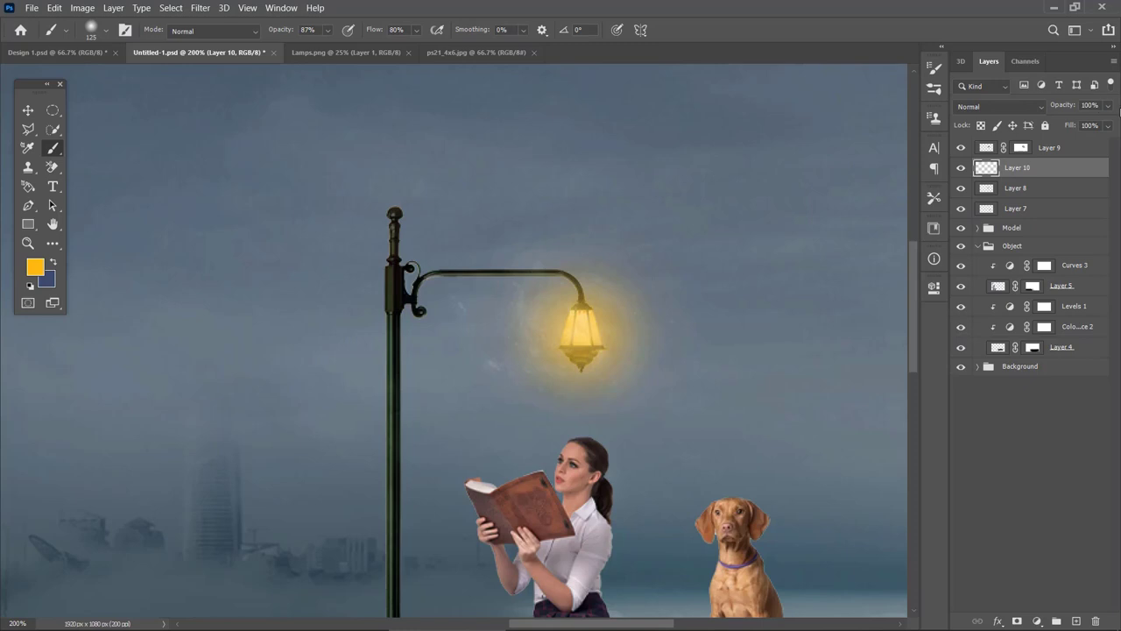
- Reduce the yellow glow layer to 49% opacity and 47% fill
left_click(1111, 106)
left_click_drag(1110, 123, 1085, 144)
left_click(1108, 126)
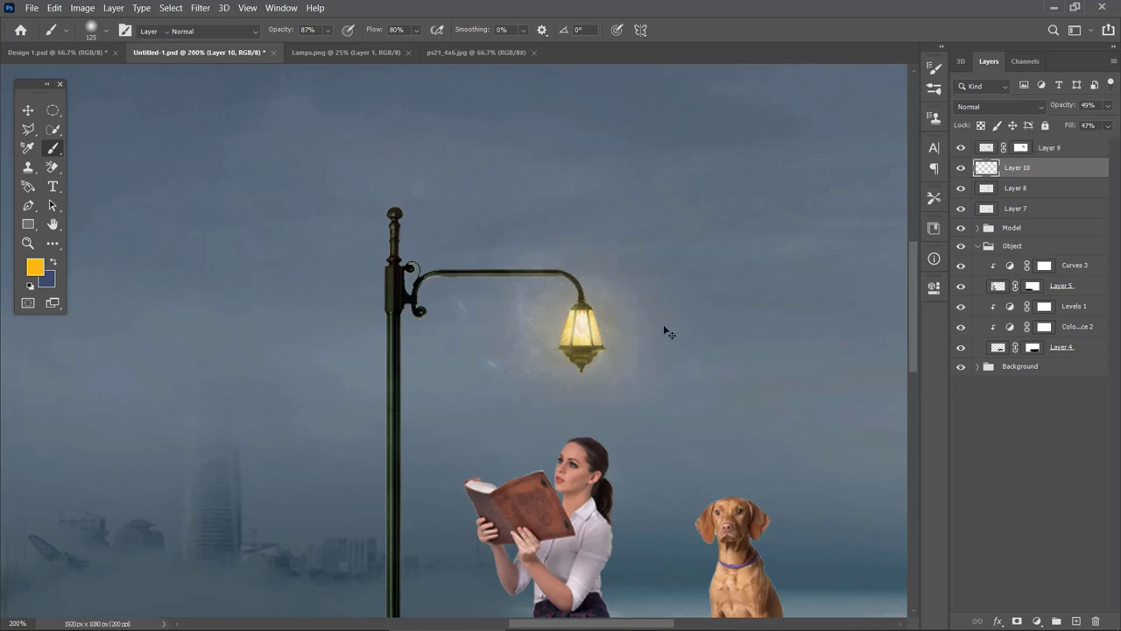
key("ctrl+t")
key("Return")
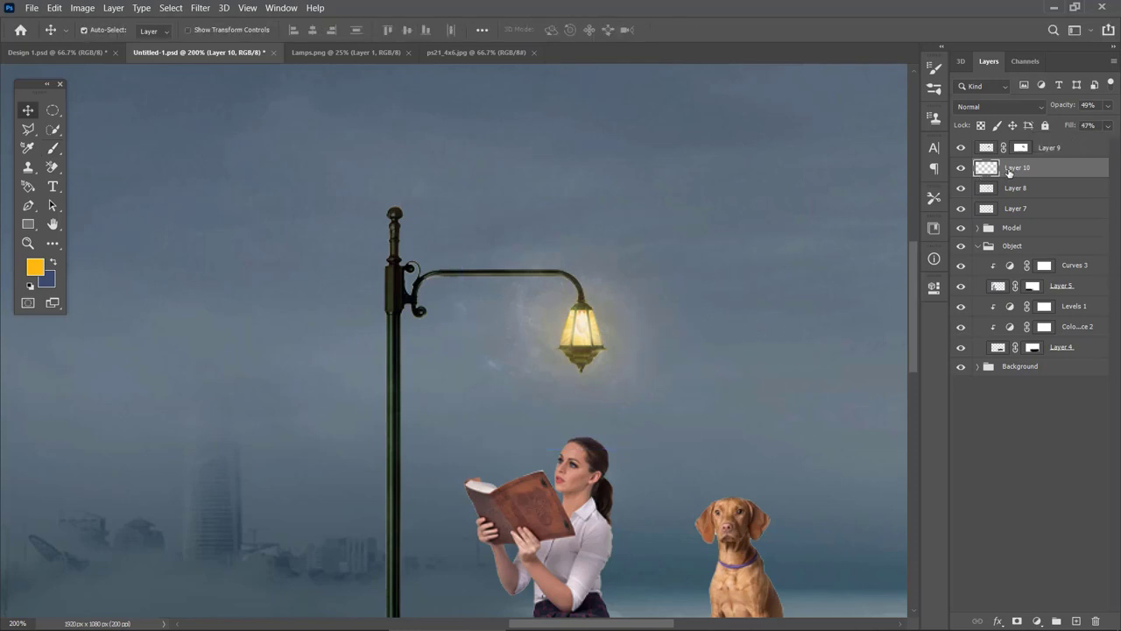
- Duplicate the yellow glow layer, hide the copy and select the original
key("ctrl+j")
left_click(999, 194)
left_click(961, 167)
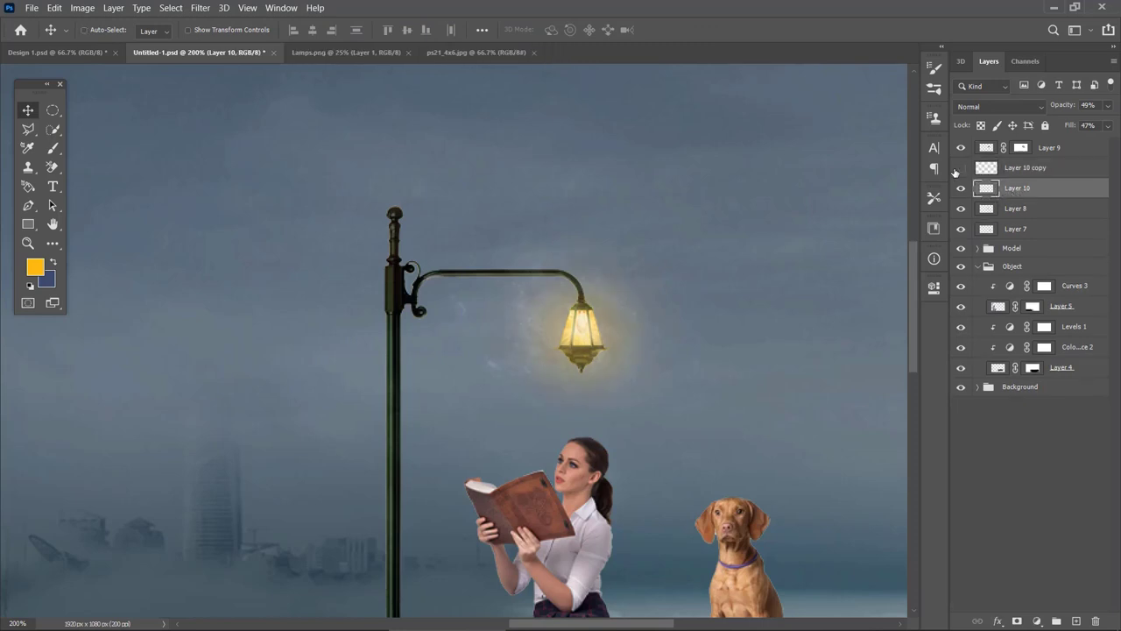
- Set the original glow layer to Screen blending with 100% opacity and raise its fill
left_click(983, 106)
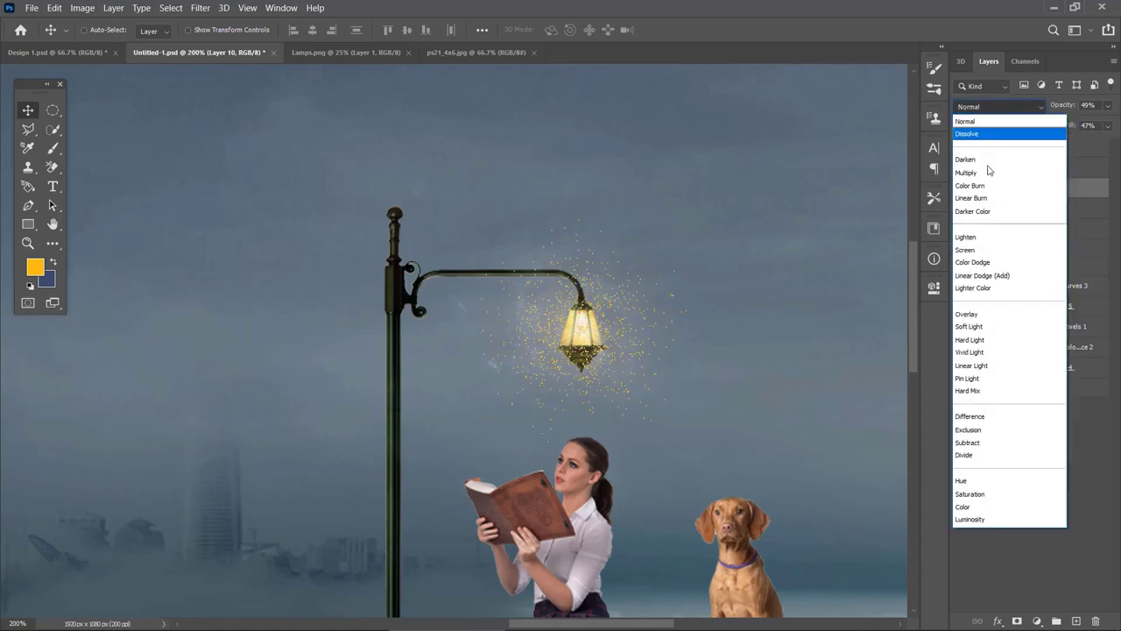
left_click(966, 250)
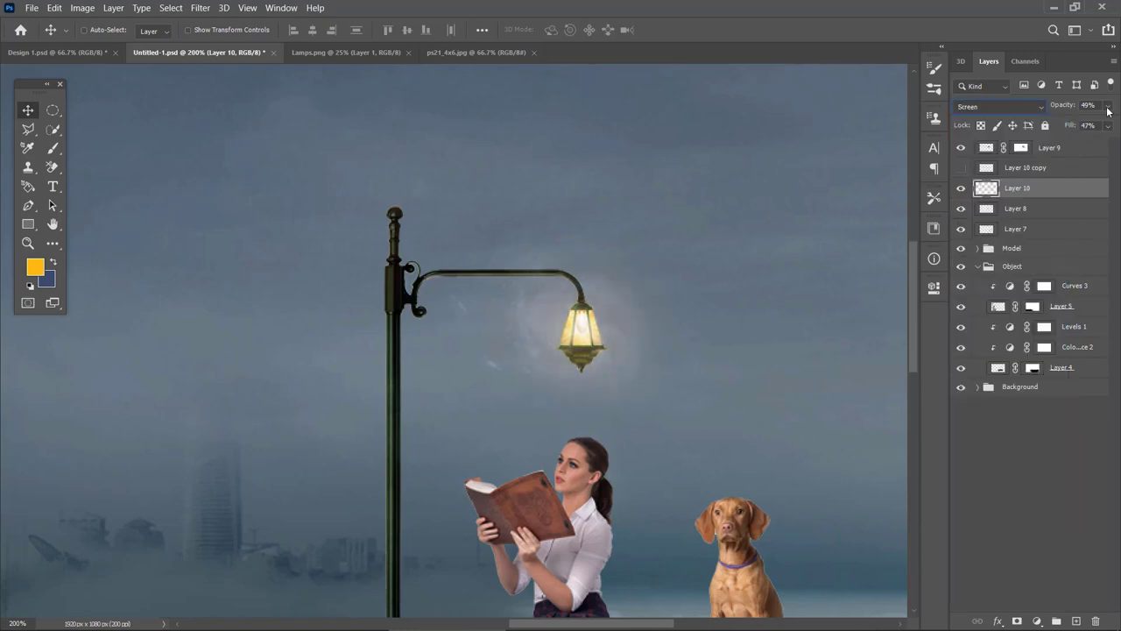
left_click(1107, 106)
left_click(1111, 123)
left_click(1077, 189)
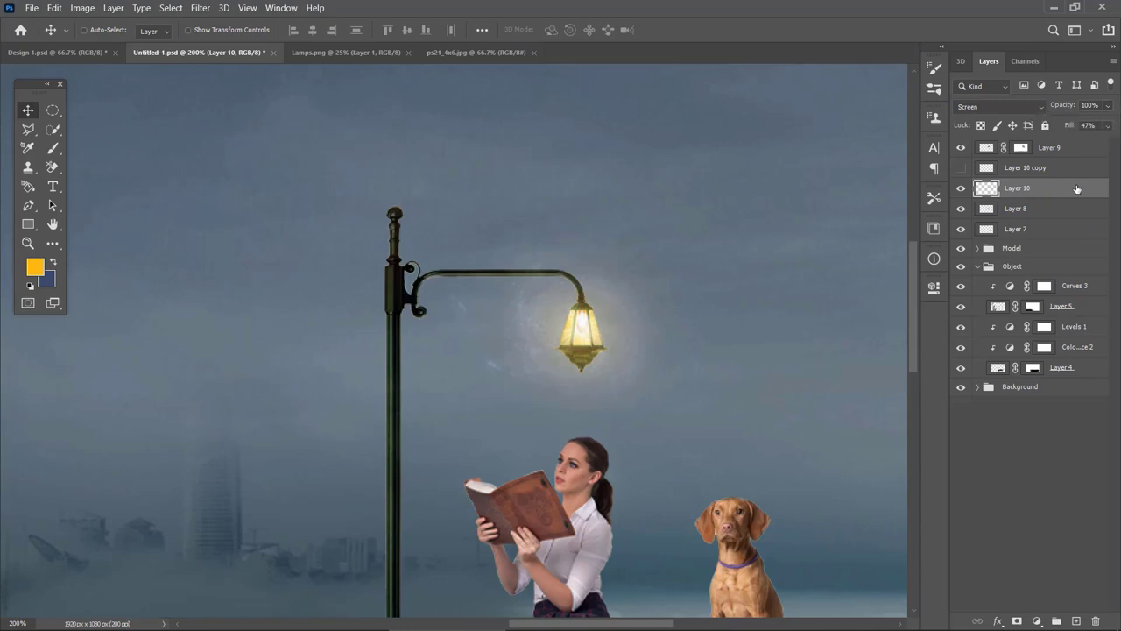
left_click(1107, 125)
left_click_drag(1073, 149, 1101, 124)
left_click(1107, 105)
left_click(1052, 148)
- Show the glow copy, enlarge it proportionally to about 248% and shift it 7 px down around the lantern
left_click(1031, 168)
left_click(962, 168)
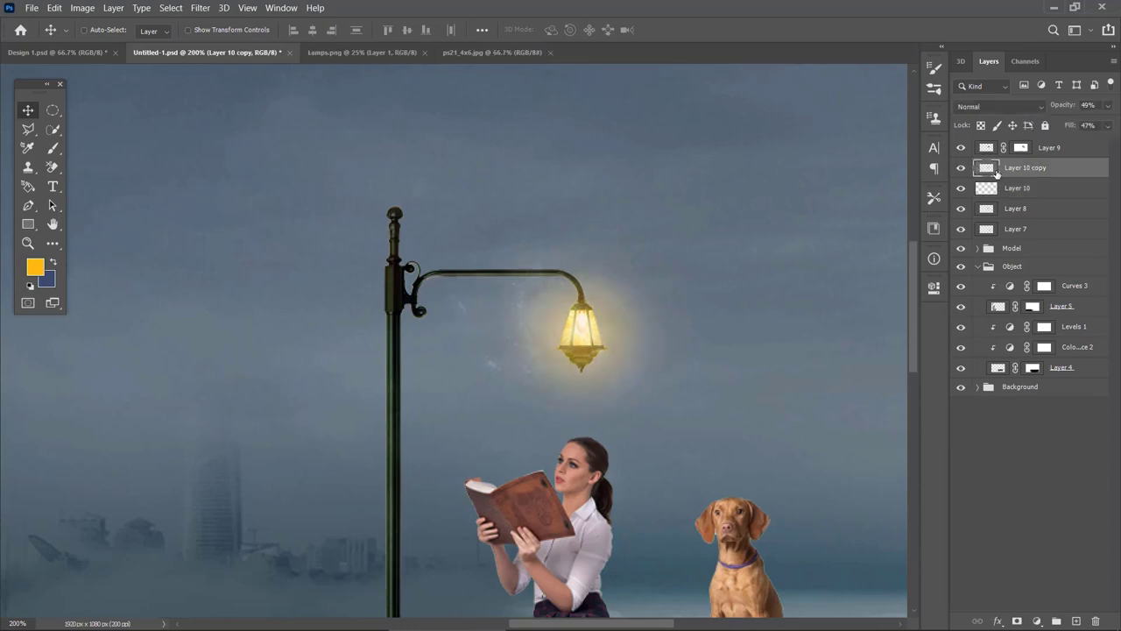
key("ctrl+t")
key("ctrl+minus")
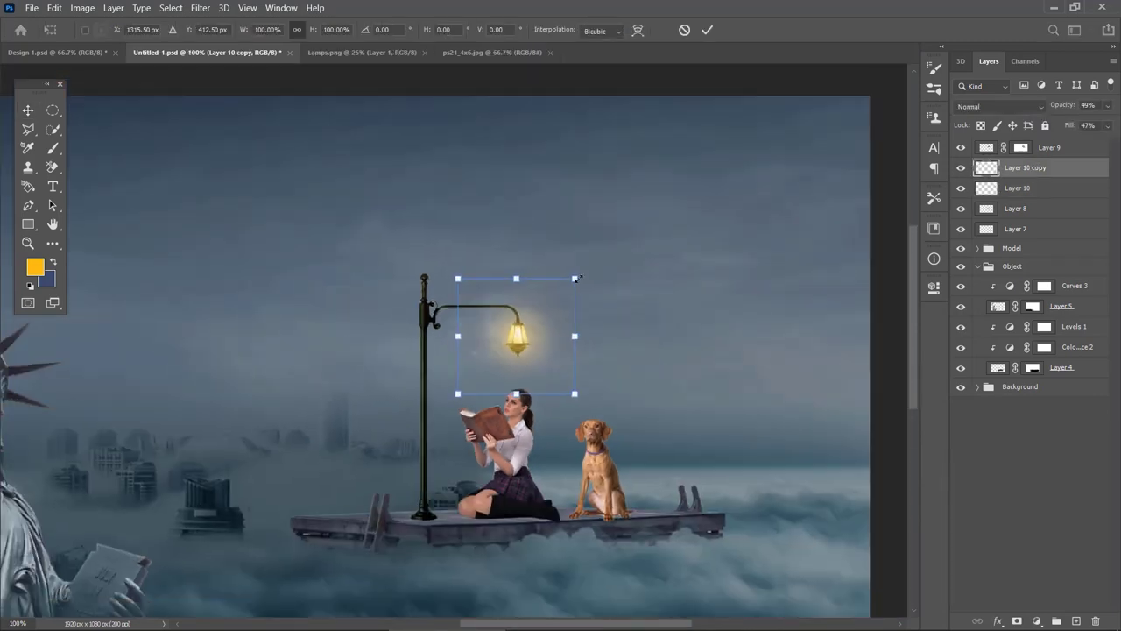
left_click_drag(576, 279, 681, 210)
left_click_drag(564, 337, 564, 342)
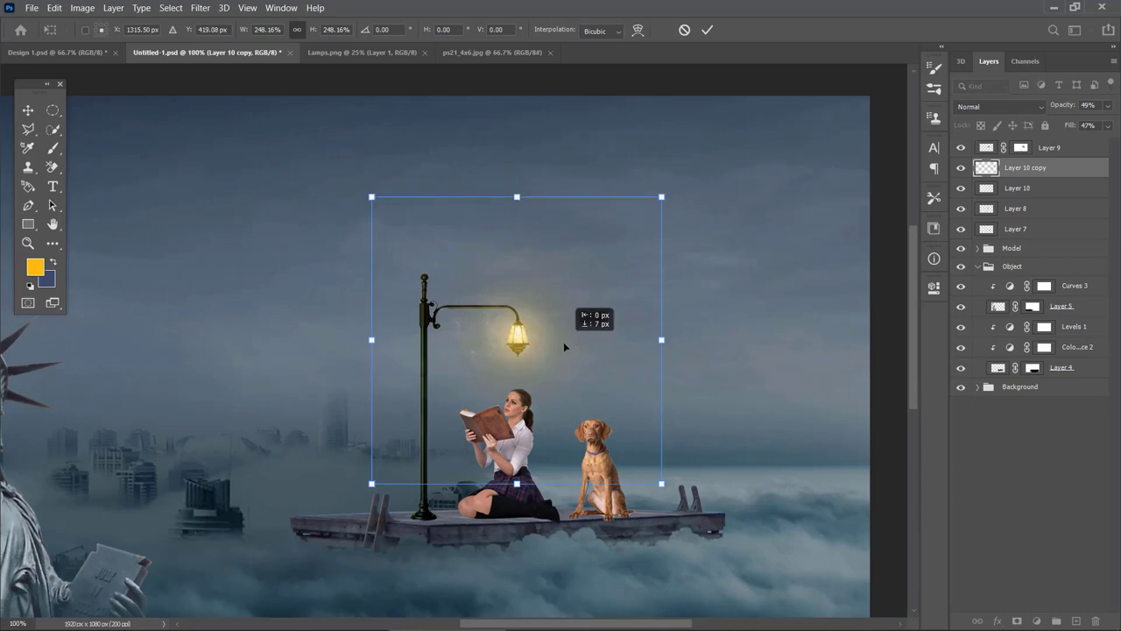
key("Return")
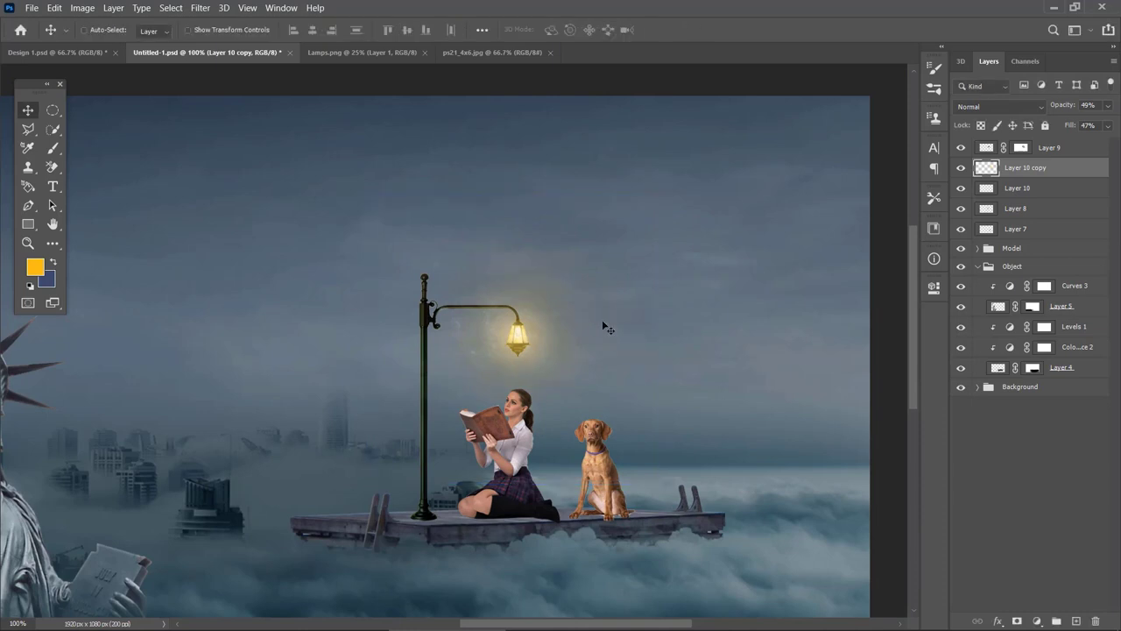
- Toggle the visibility of the dog, lamp post and glow layers to identify which one holds the lamp post
left_click(1004, 232)
left_click(961, 229)
left_click(961, 229)
left_click(961, 229)
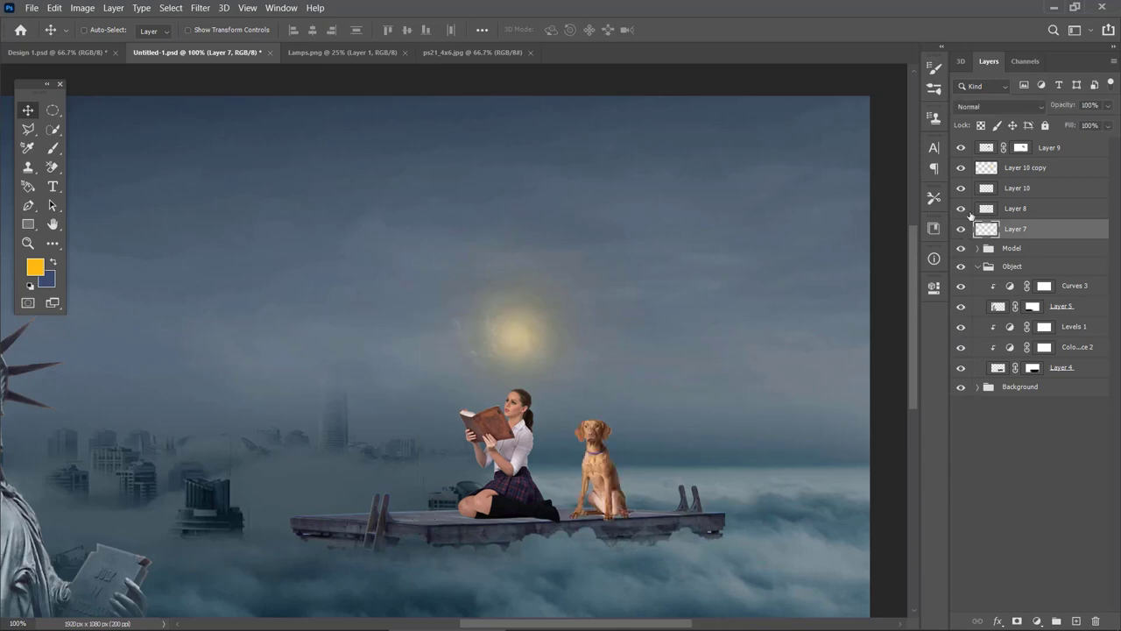
left_click(961, 229)
- Add a Color Balance adjustment clipped to the lamp post layer, with midtones at +31 red and shifted slightly toward green and more toward blue
left_click(1008, 214)
left_click(1037, 620)
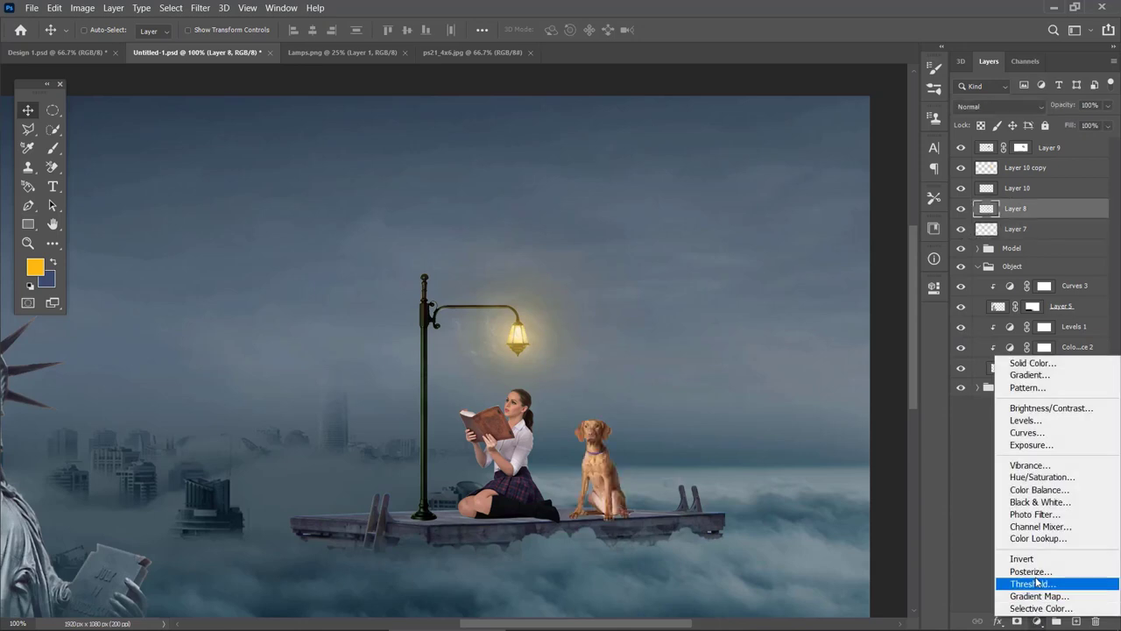
left_click(1051, 492)
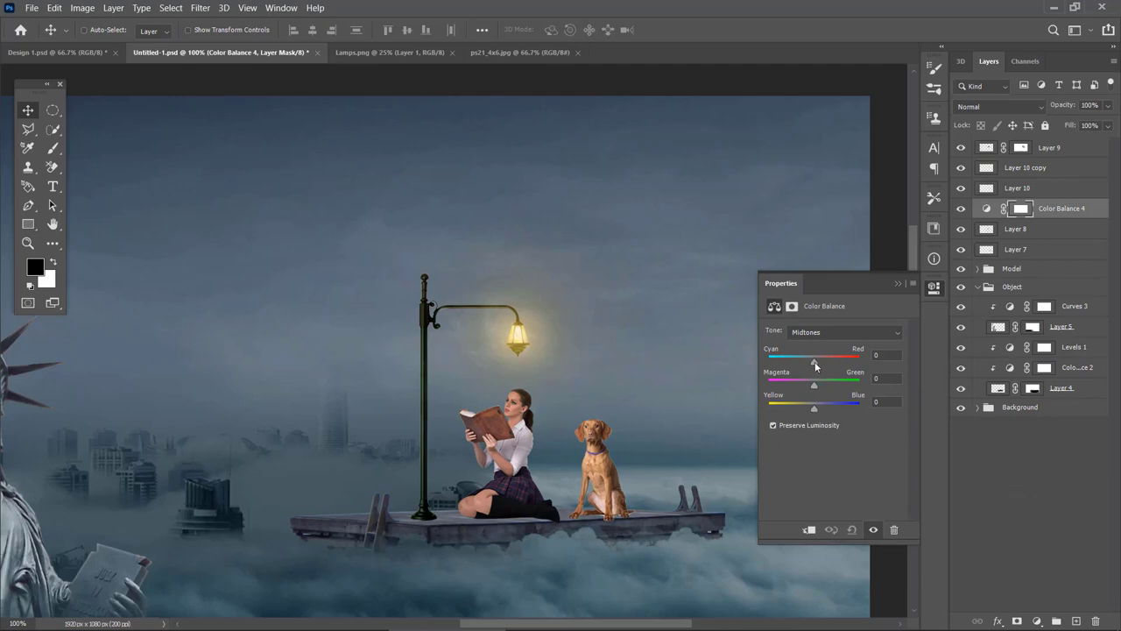
left_click_drag(819, 367, 831, 367)
left_click(809, 530)
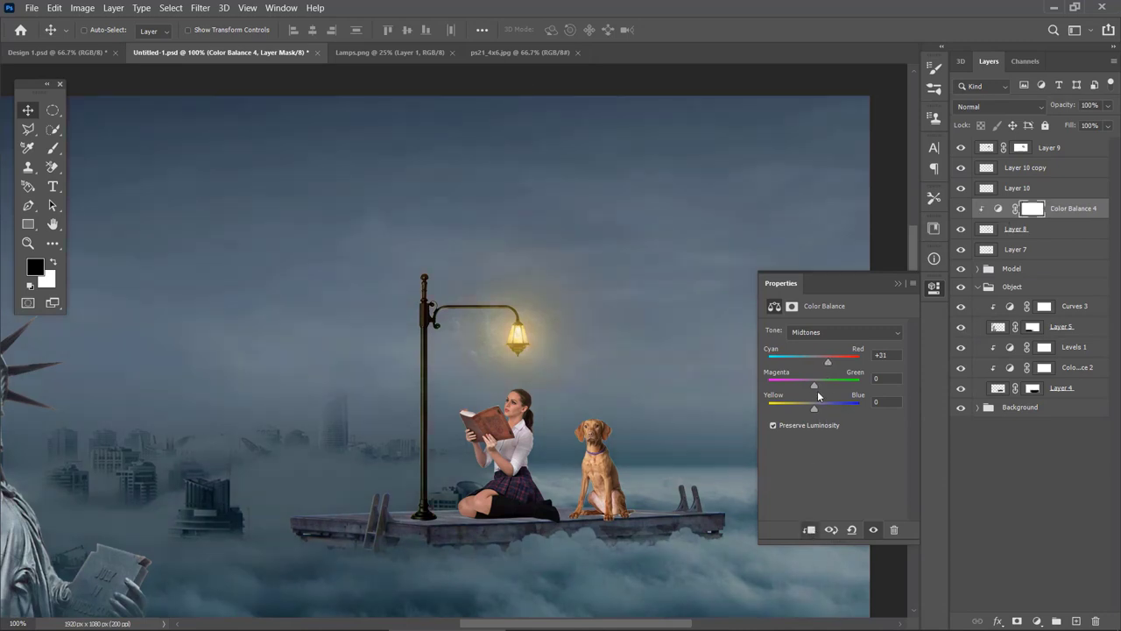
left_click_drag(815, 386, 821, 389)
left_click_drag(817, 411, 839, 410)
left_click(934, 286)
key("ctrl+minus")
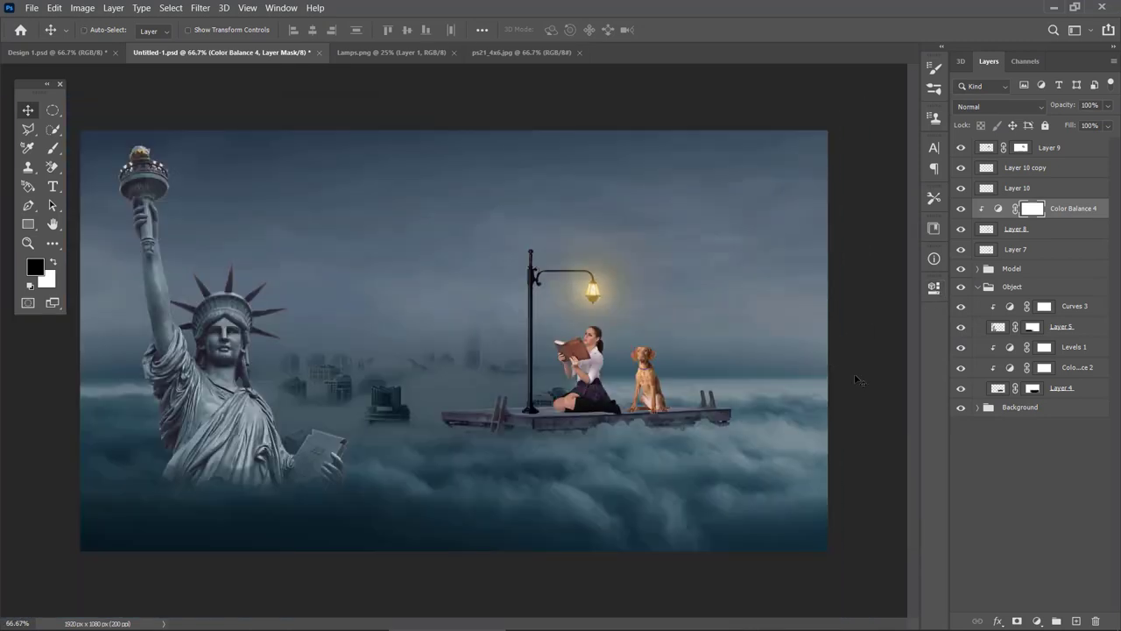
- Group the lamp post, glow layers and their Color Balance adjustment, and name the group Lamp
left_click(1047, 156, "shift")
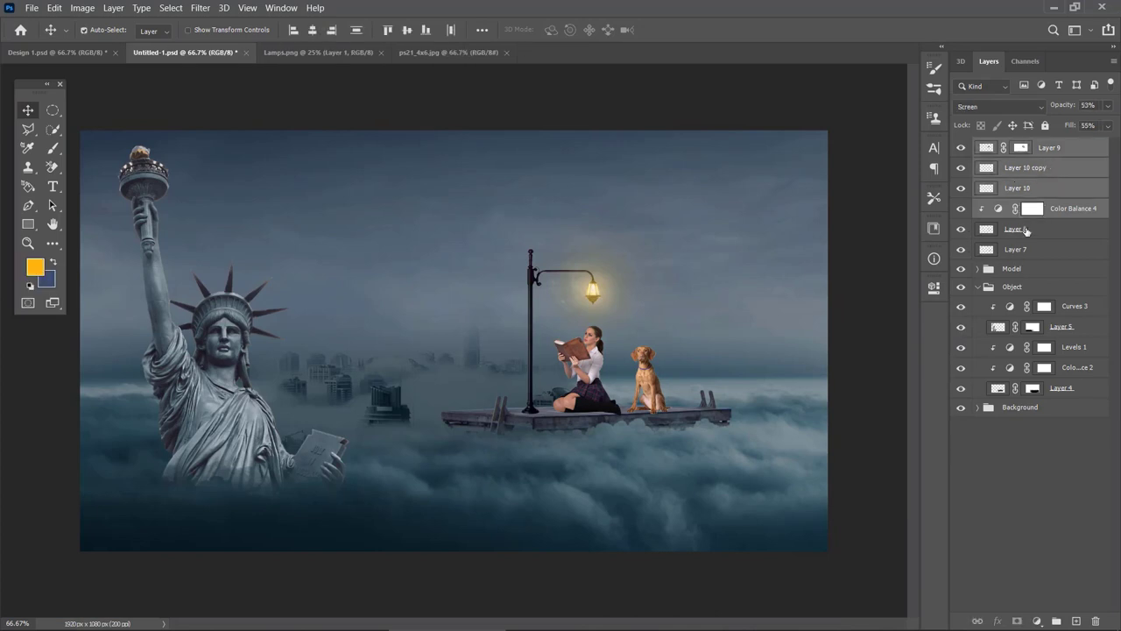
left_click(1038, 227, "ctrl")
key("ctrl+g")
left_click(961, 146)
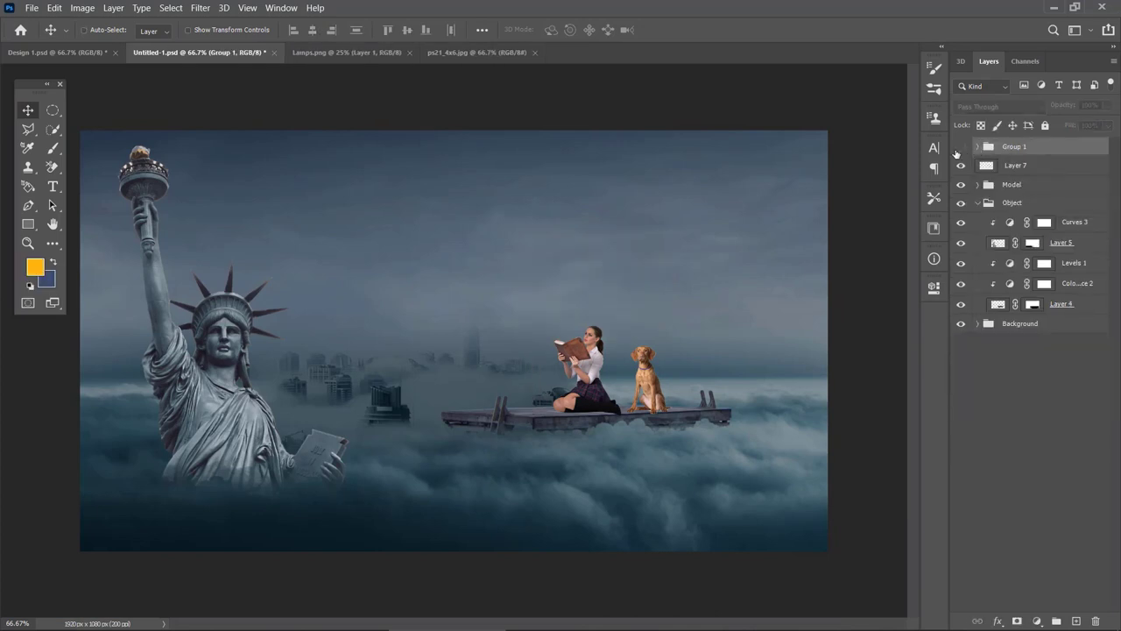
left_click(961, 146)
double_click(1012, 147)
type("Lam")
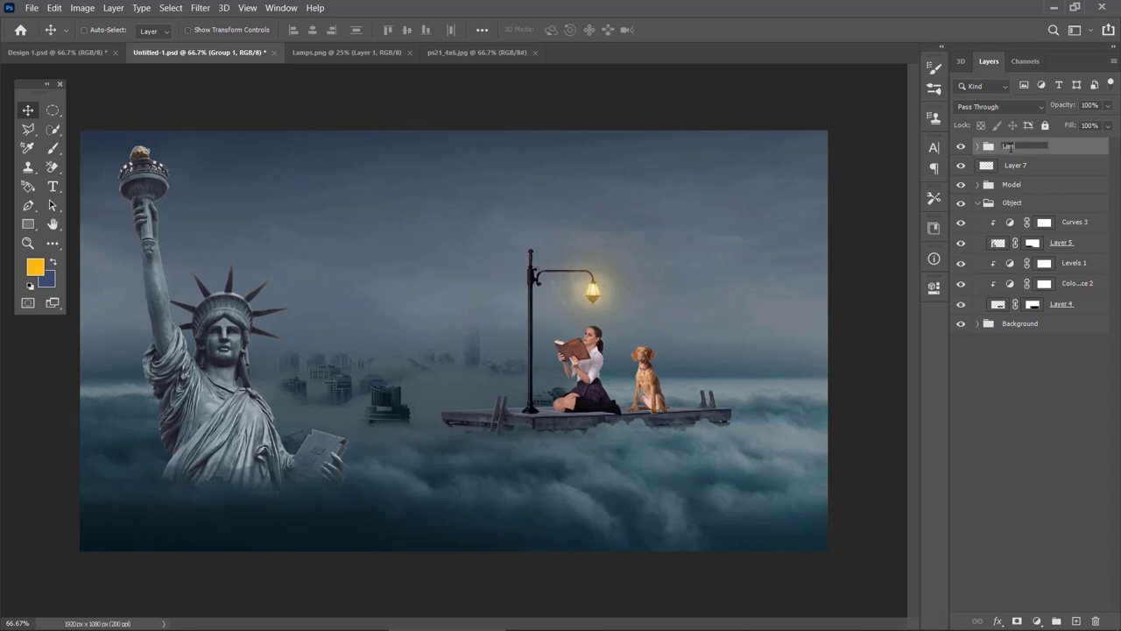
type("p")
key("Return")
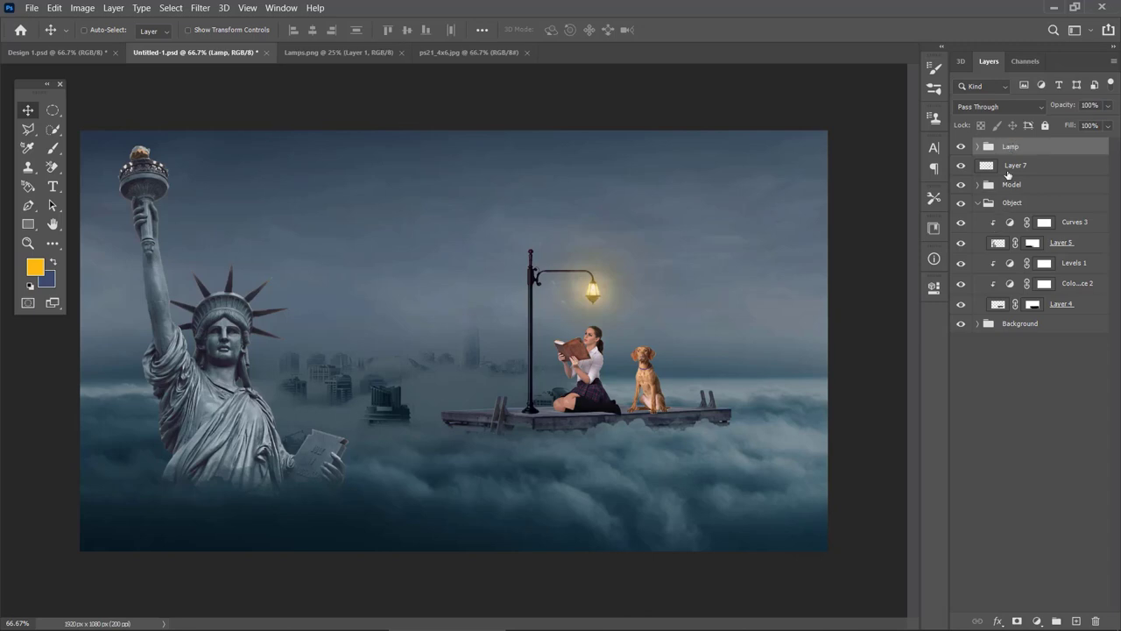
- Cut away the leftover edge beneath the dog's paws with a polygonal lasso selection, and shift the dog slightly right on the platform
left_click(1009, 168)
left_click(1018, 152)
left_click(1013, 166)
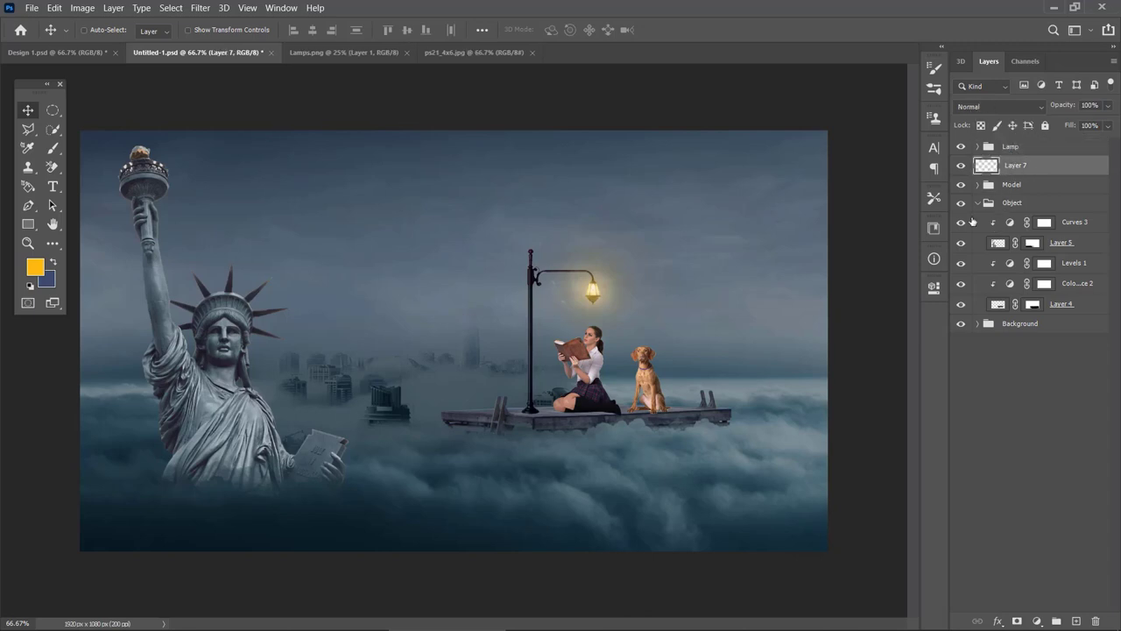
key("ctrl+plus")
key("ctrl+plus")
left_click_drag(750, 411, 243, 288)
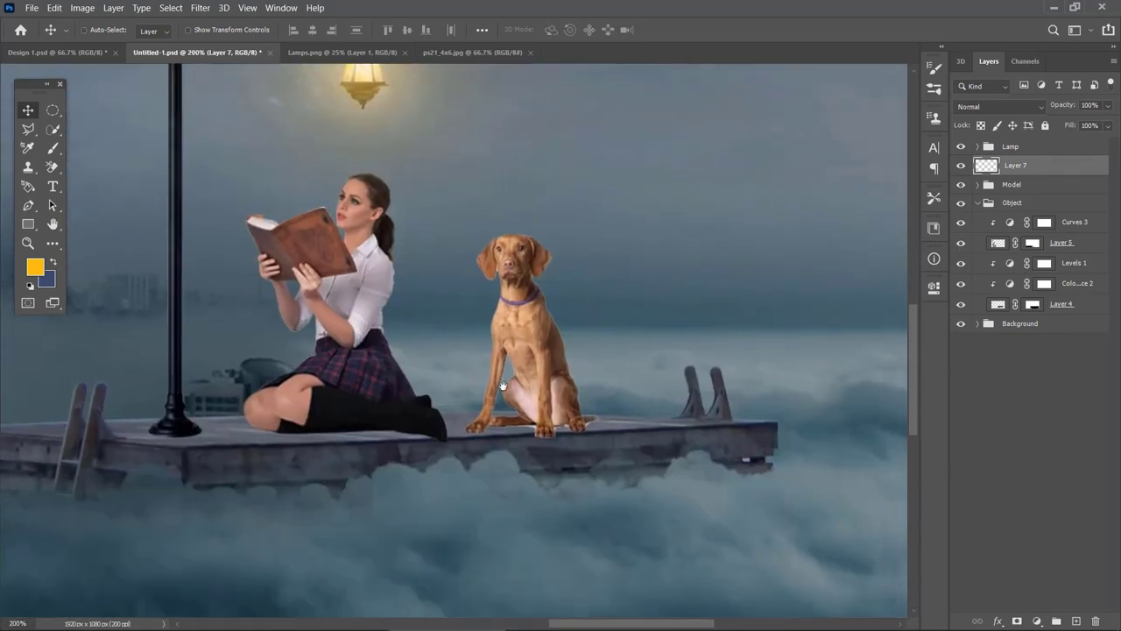
key("ctrl+plus")
key("ctrl+plus")
key("l")
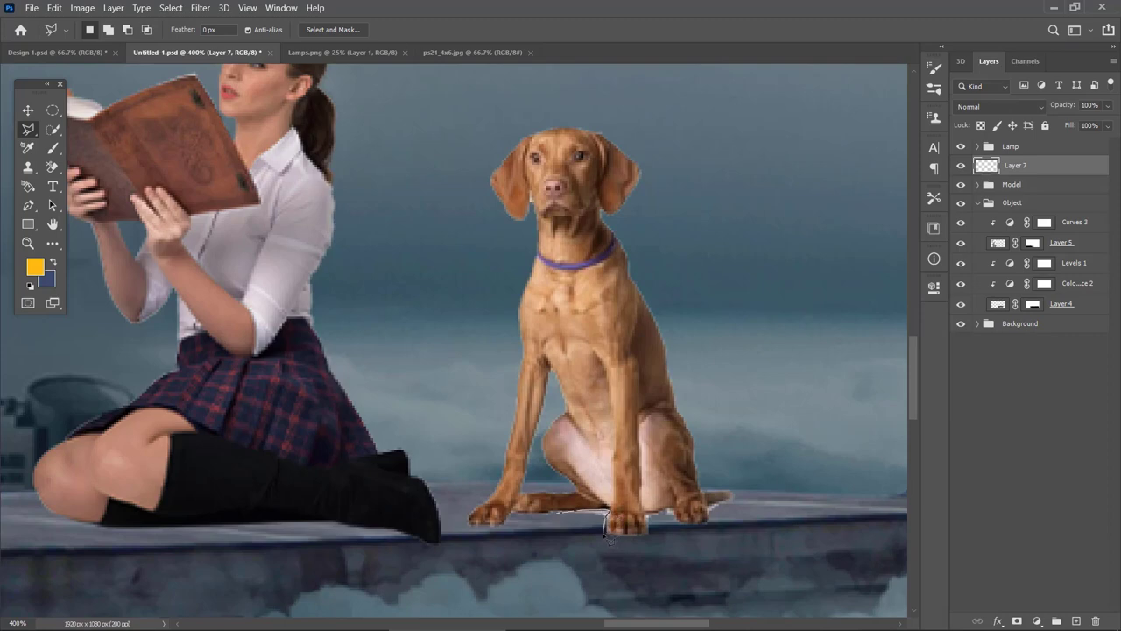
left_click(605, 533)
left_click(647, 516)
left_click(674, 524)
left_click(712, 546)
left_click(727, 503)
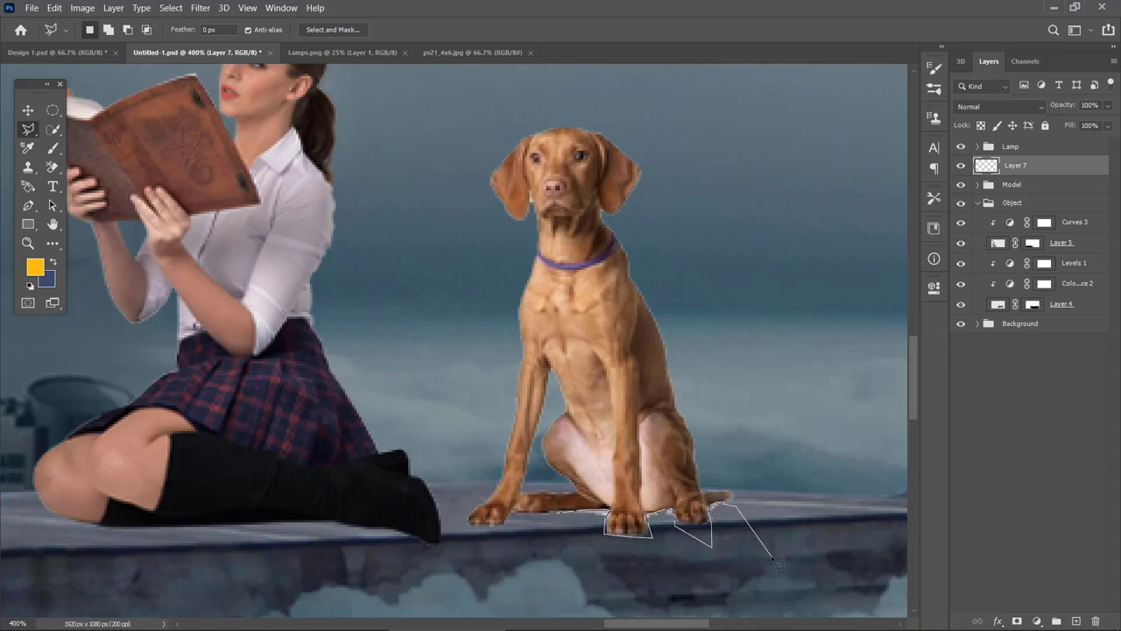
left_click(770, 554)
left_click(670, 587)
double_click(543, 555)
key("Delete")
key("ctrl+d")
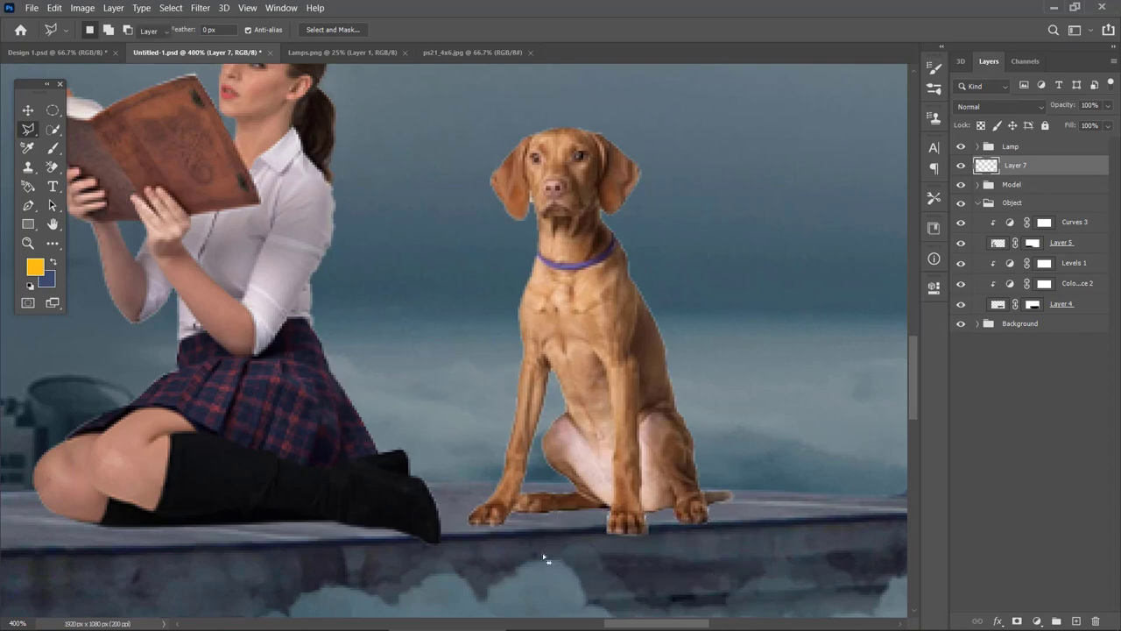
key("v")
left_click_drag(623, 409, 631, 409)
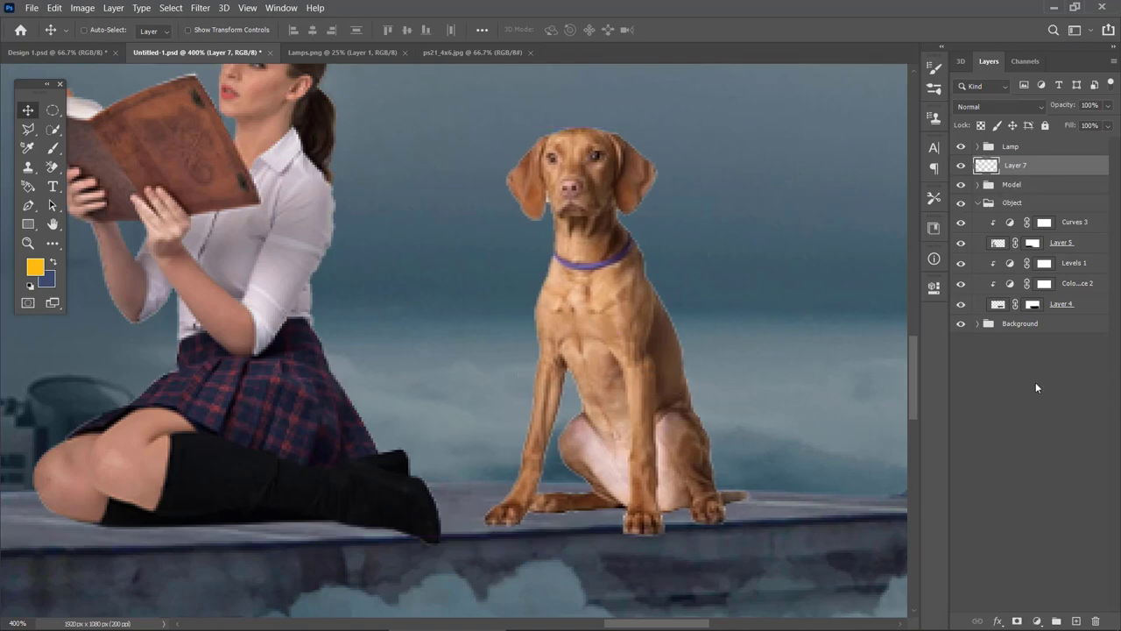
- Add a Color Balance adjustment clipped to the dog layer, with midtones at -8 cyan and +40 blue
left_click(1036, 621)
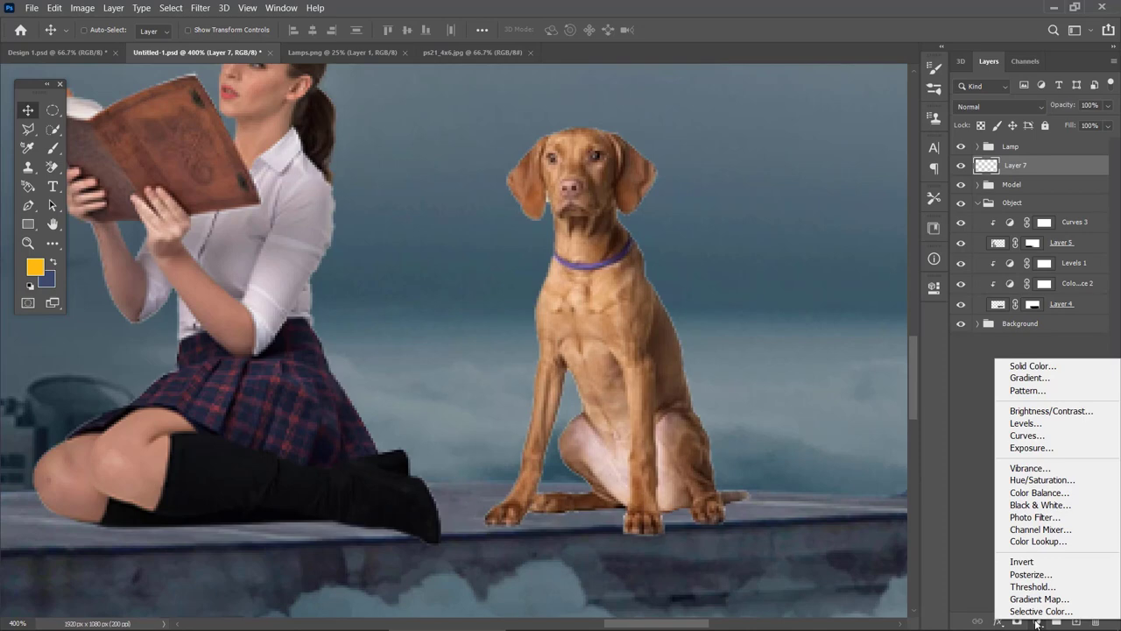
left_click(1051, 493)
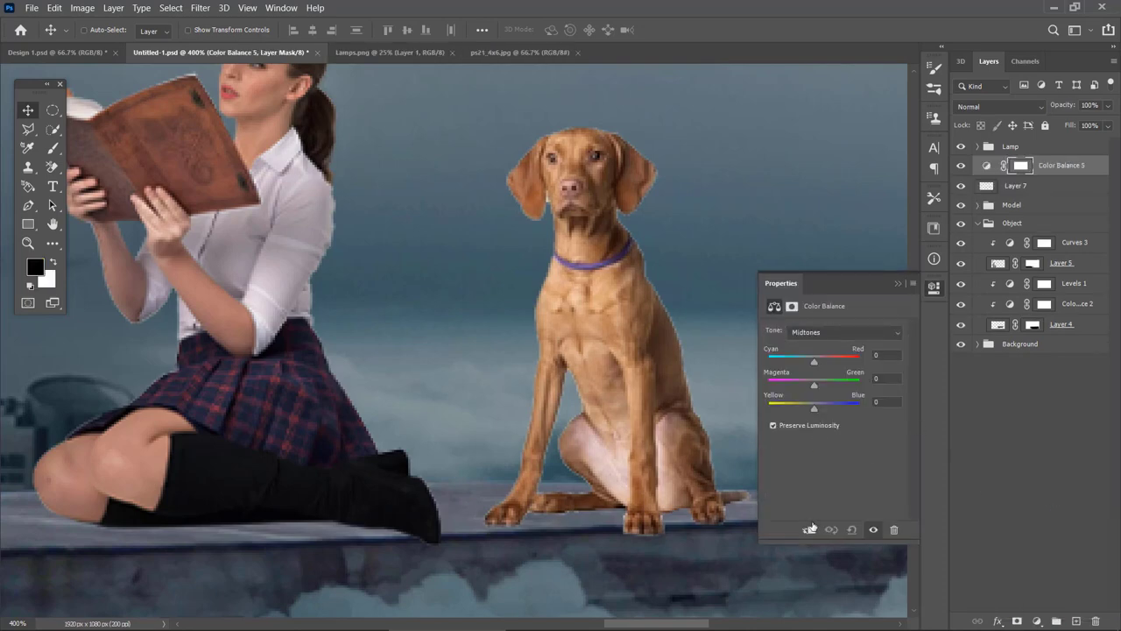
left_click(810, 530)
left_click_drag(815, 367, 809, 366)
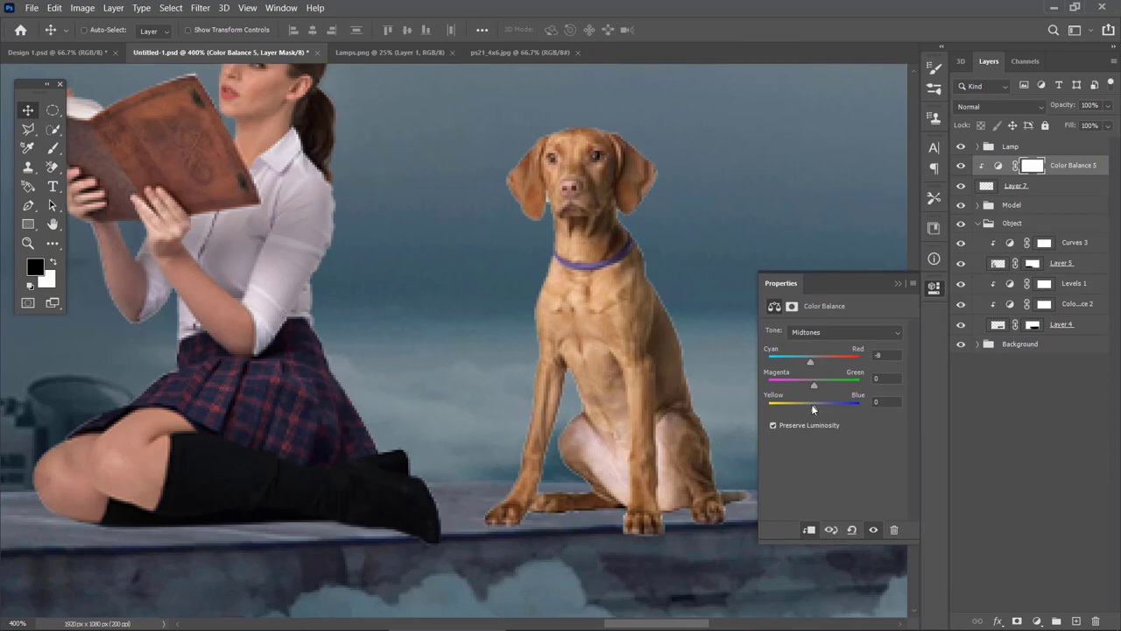
left_click_drag(814, 408, 836, 414)
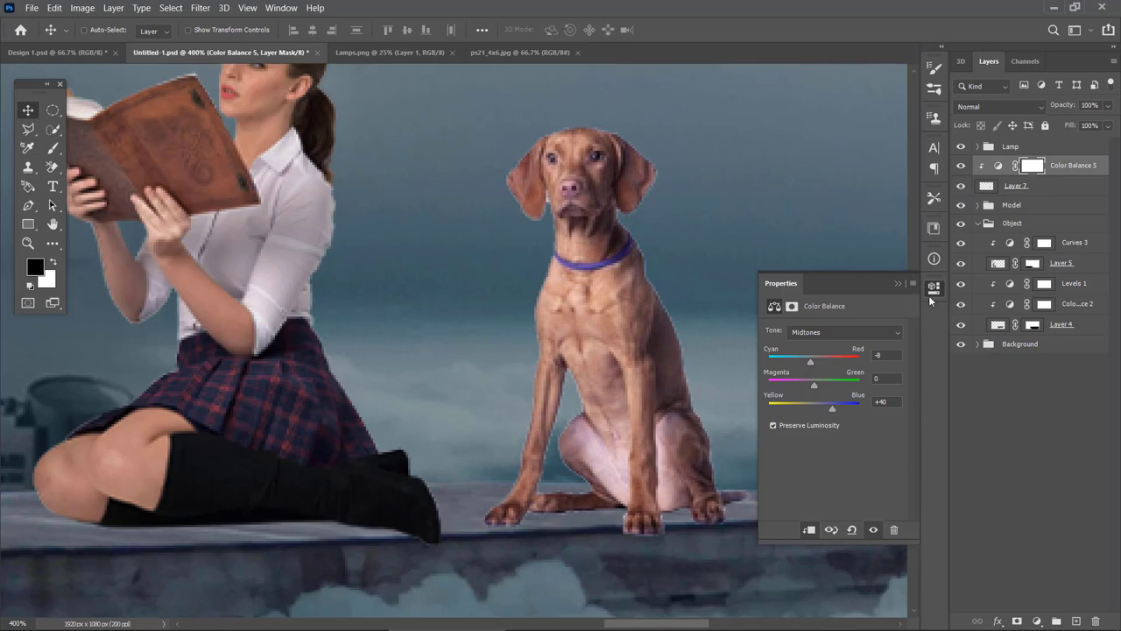
- Add a Curves adjustment directly above the dog layer and lower its white point slightly to darken the dog
left_click(1058, 191)
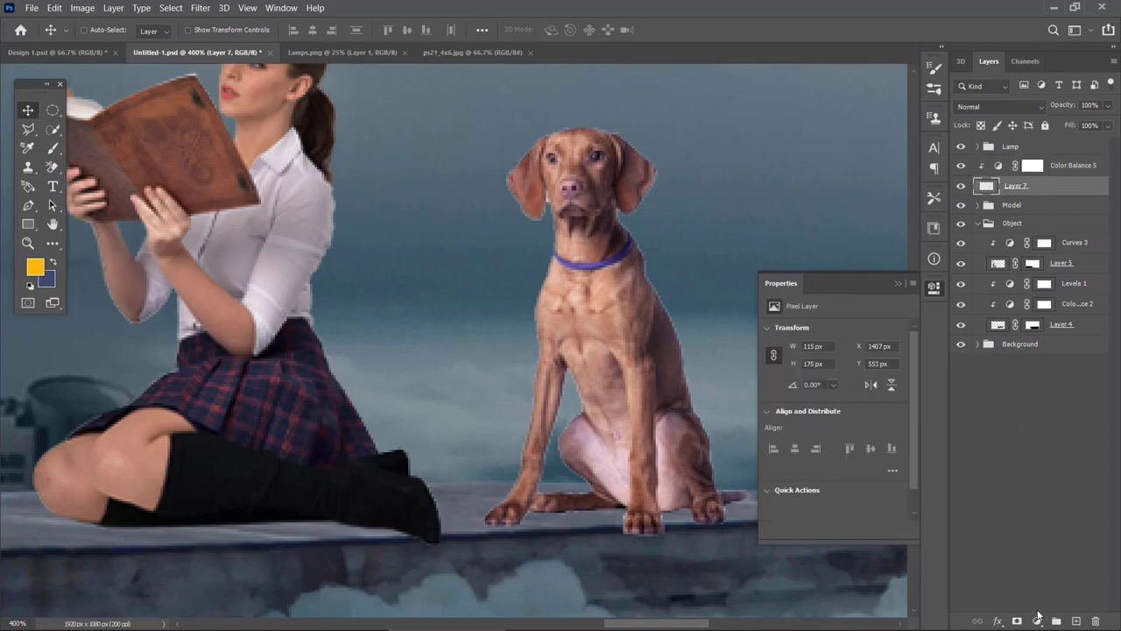
left_click(1039, 617)
left_click(1039, 434)
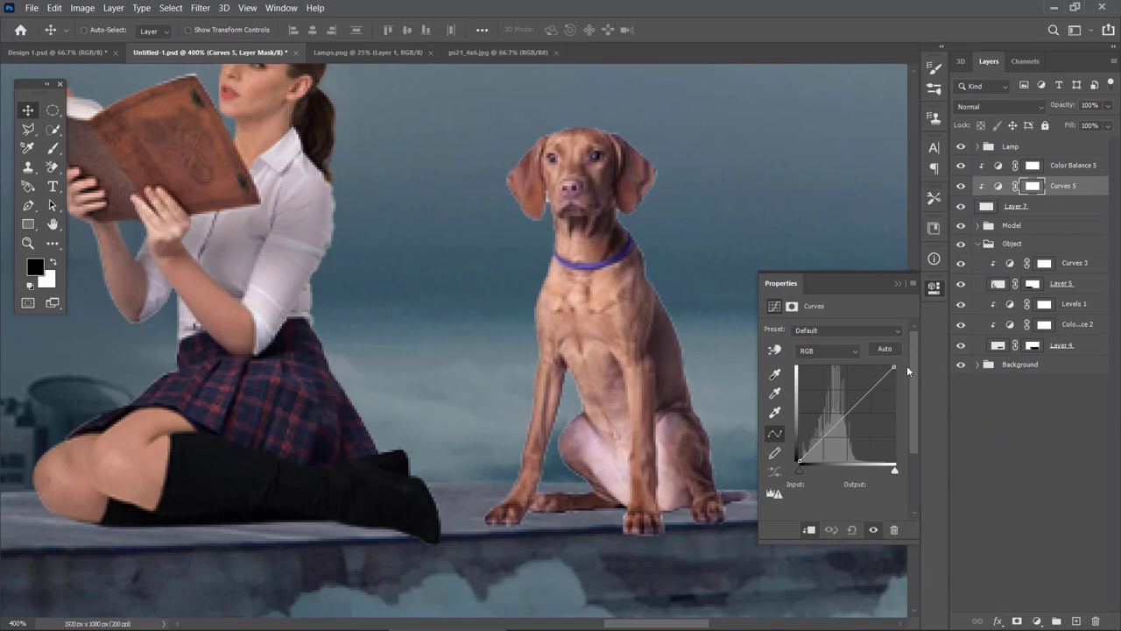
left_click_drag(894, 367, 894, 382)
- Load the dog's outline as a selection, trim the pale fringe along its edge and deselect
left_click(987, 206)
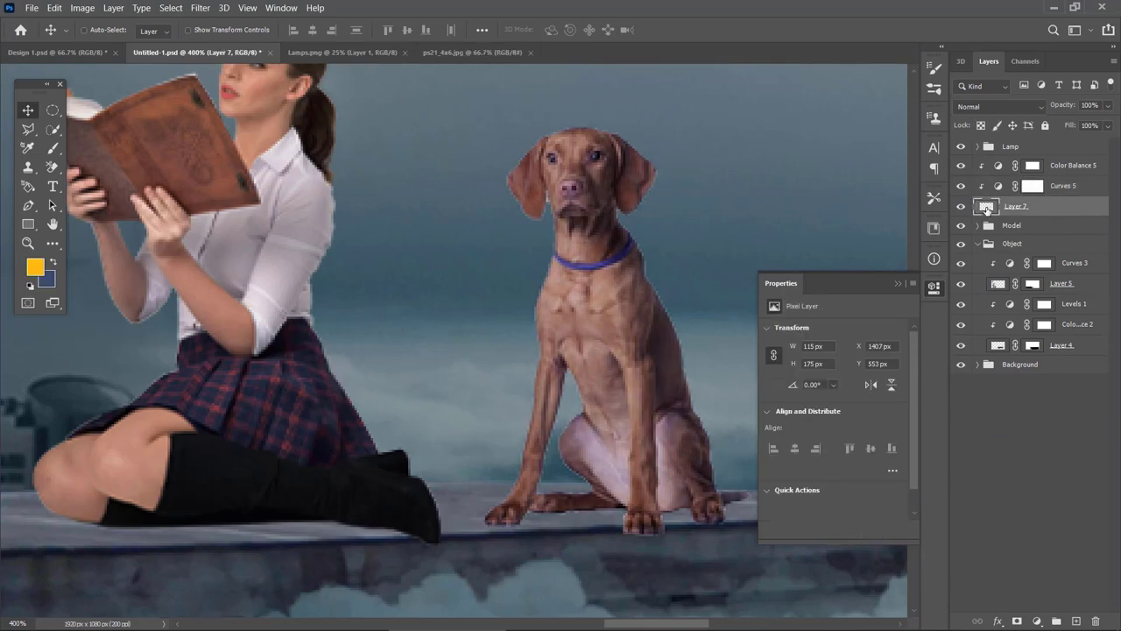
left_click(986, 207, "ctrl")
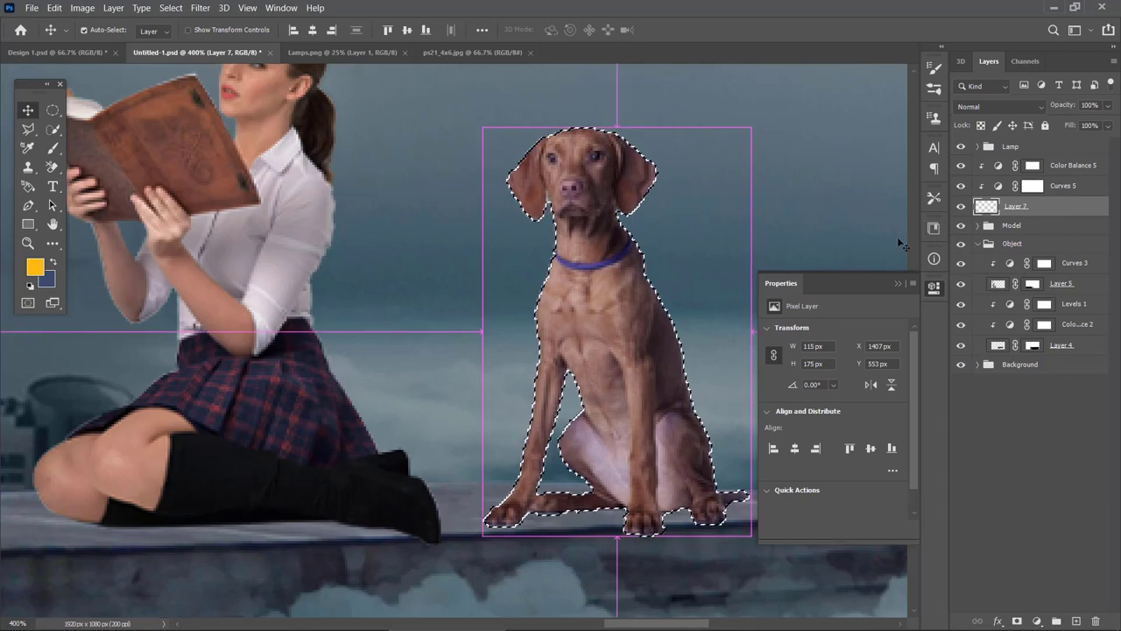
left_click(898, 283)
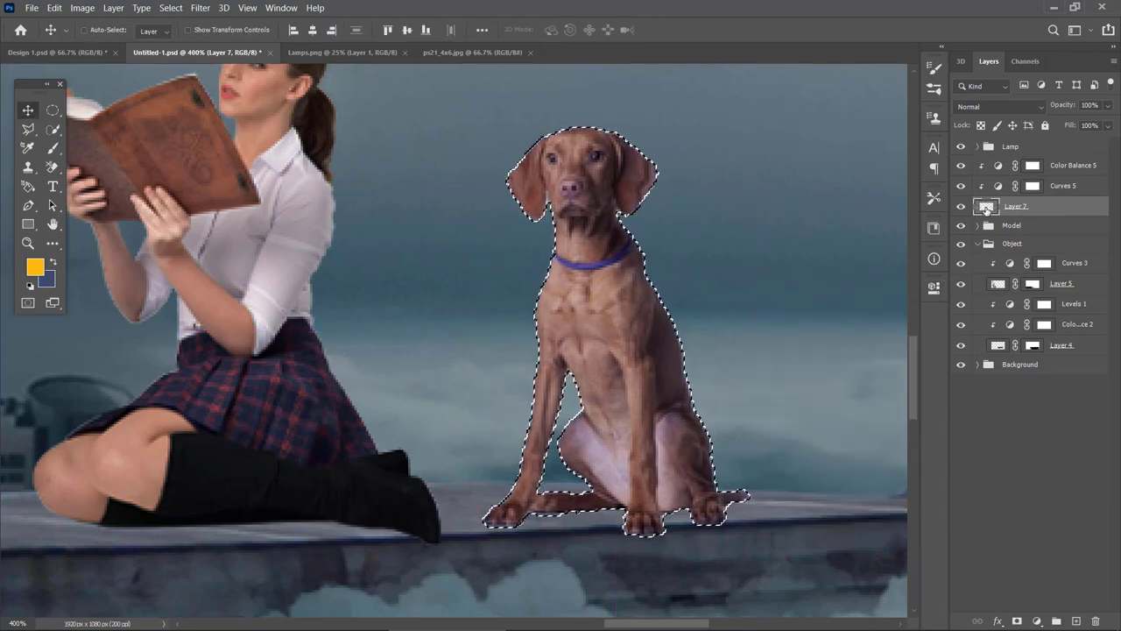
key("ctrl+d")
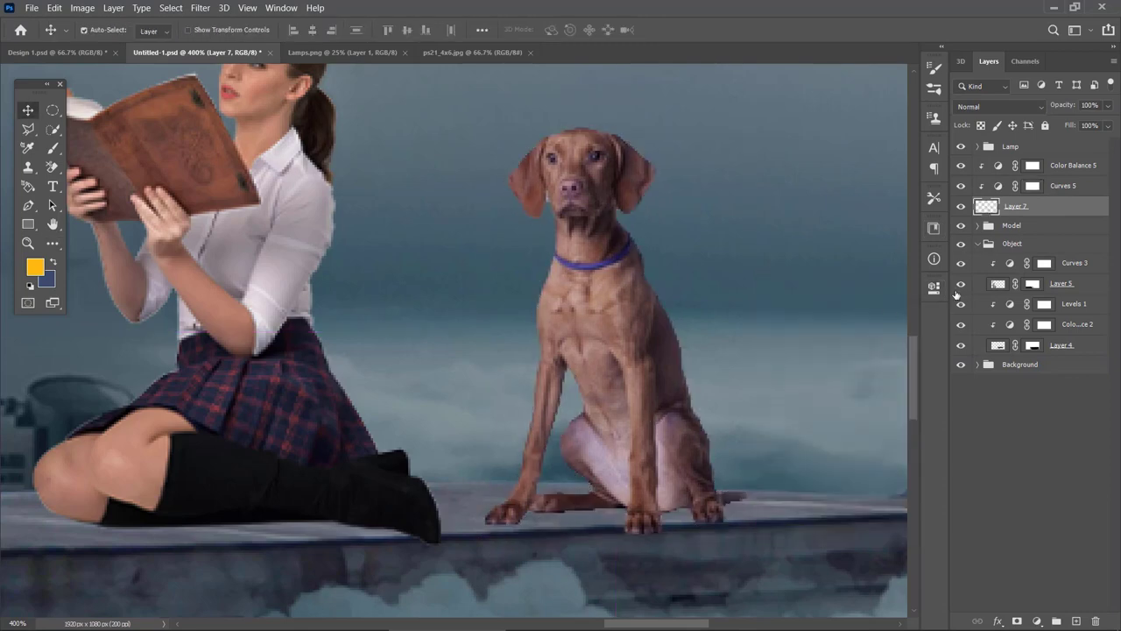
- Create a new layer clipped to the dog for painting light and set its blending mode to Soft Light
key("ctrl+minus")
key("ctrl+minus")
left_click_drag(686, 451, 802, 510)
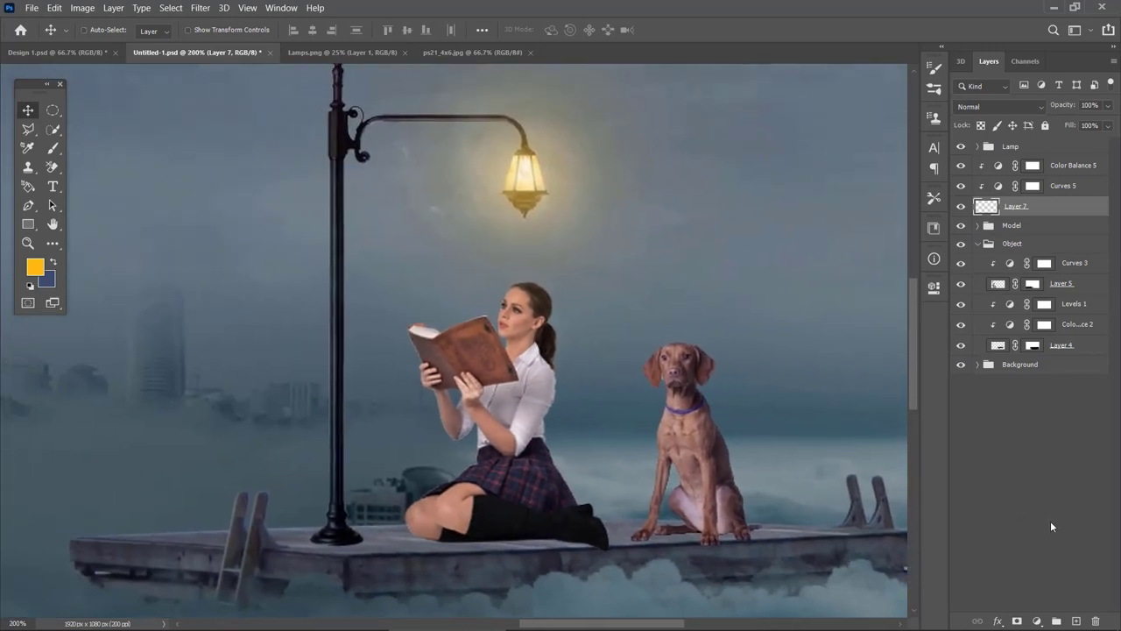
left_click(1077, 620)
key("ctrl+alt+g")
key("b")
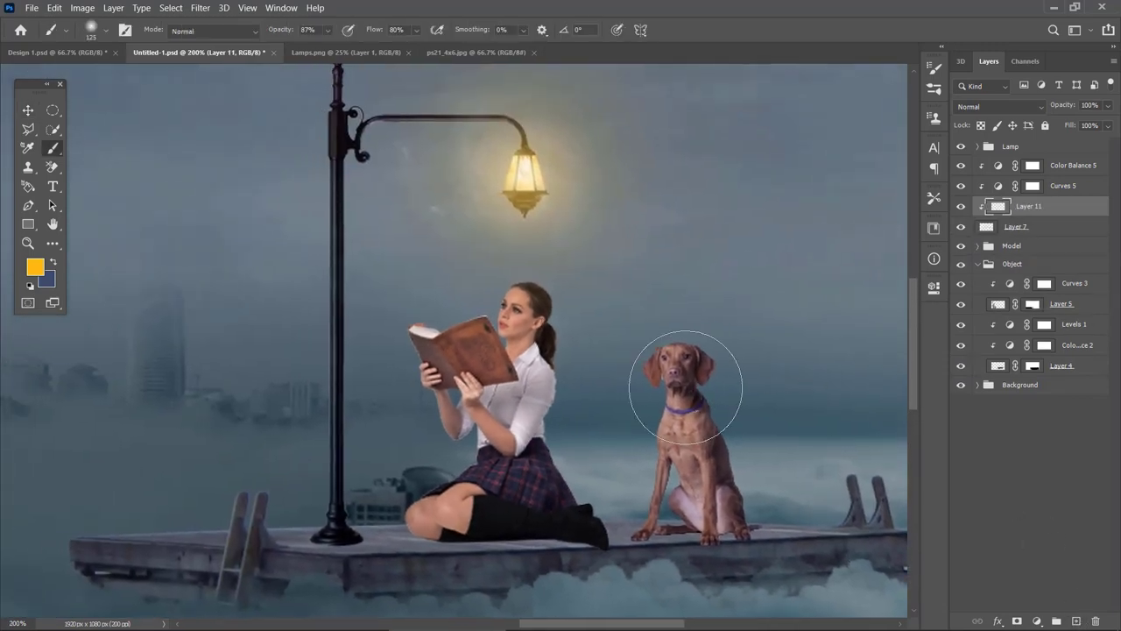
key("ctrl+plus")
left_click_drag(687, 386, 458, 342)
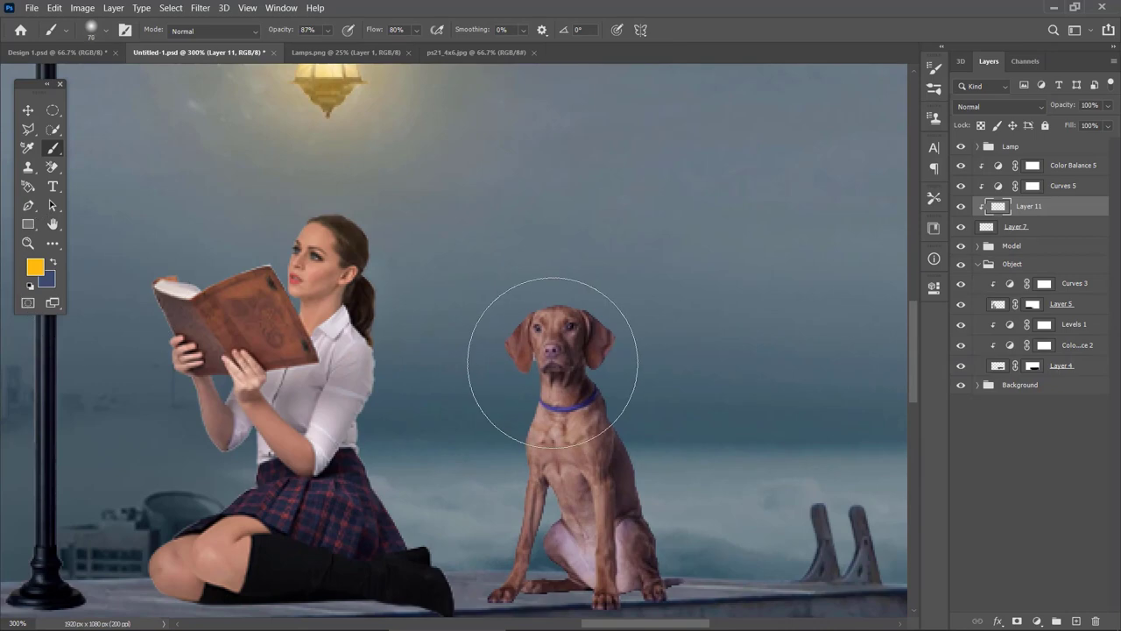
left_click(979, 105)
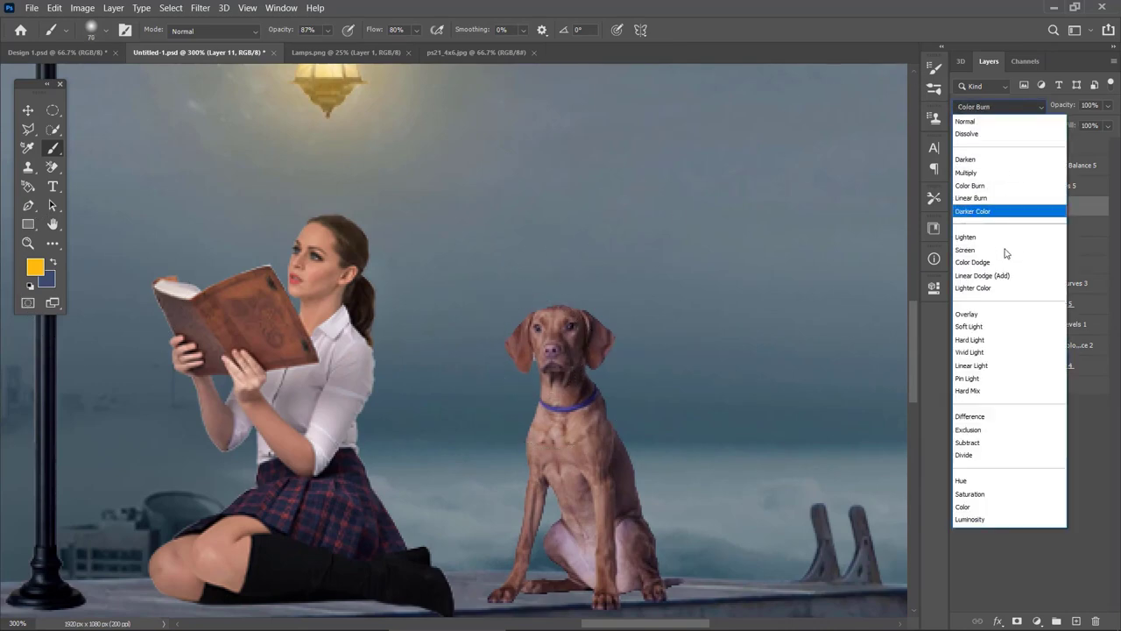
left_click(969, 326)
- Try a yellow highlight on the dog's head with a soft round brush, then undo it
right_click(525, 320)
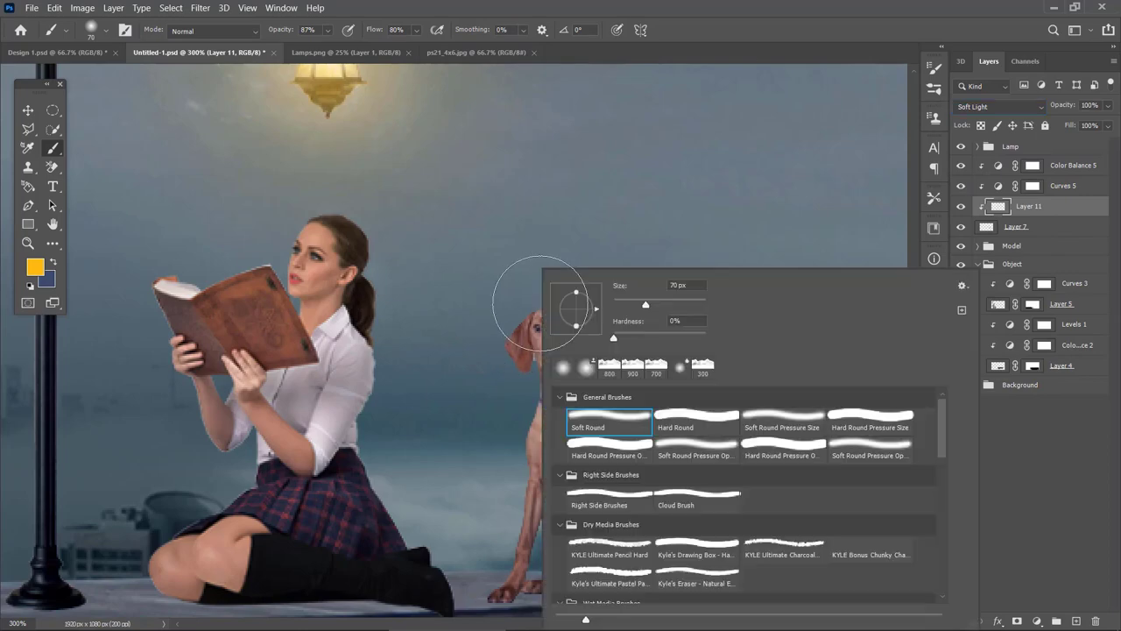
key("Return")
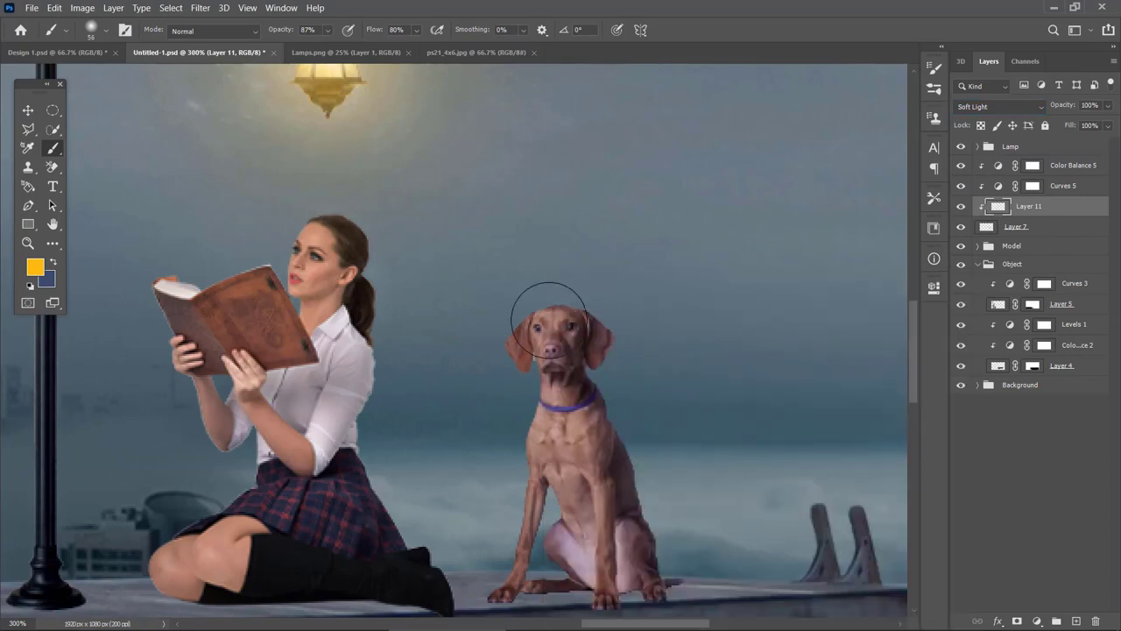
left_click(535, 331)
key("bracketleft")
key("bracketleft")
key("ctrl+z")
left_click(1108, 107)
left_click(1109, 107)
- Paint soft yellow light over the dog's head and ear with a 60 px brush at 23% opacity and 13% flow
left_click(416, 29)
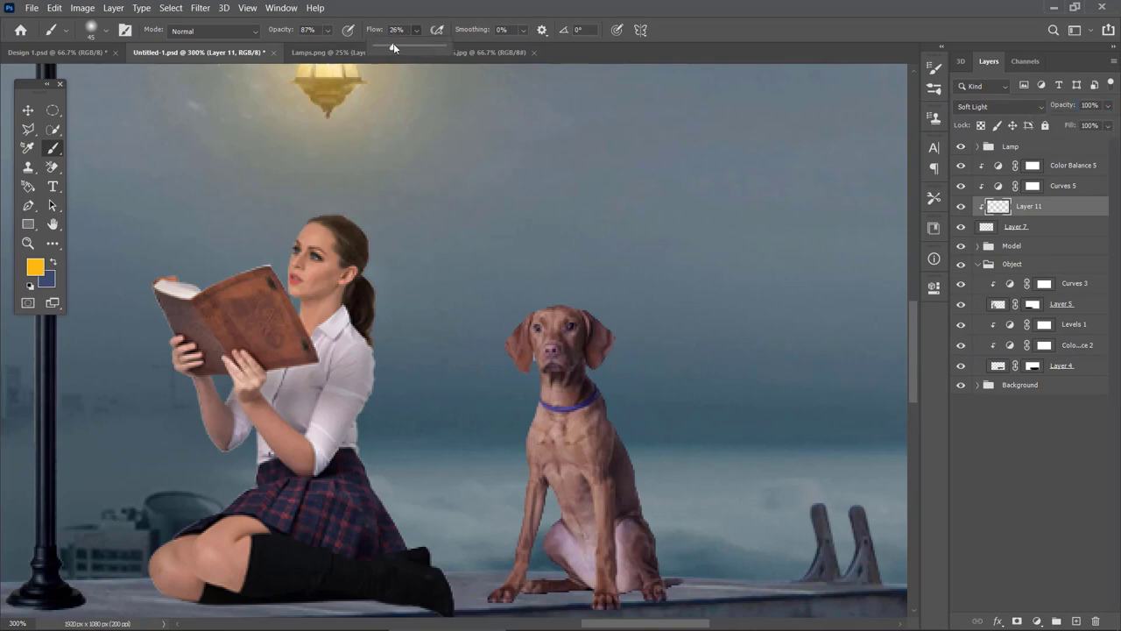
left_click_drag(330, 34, 302, 49)
key("bracketright")
key("bracketright")
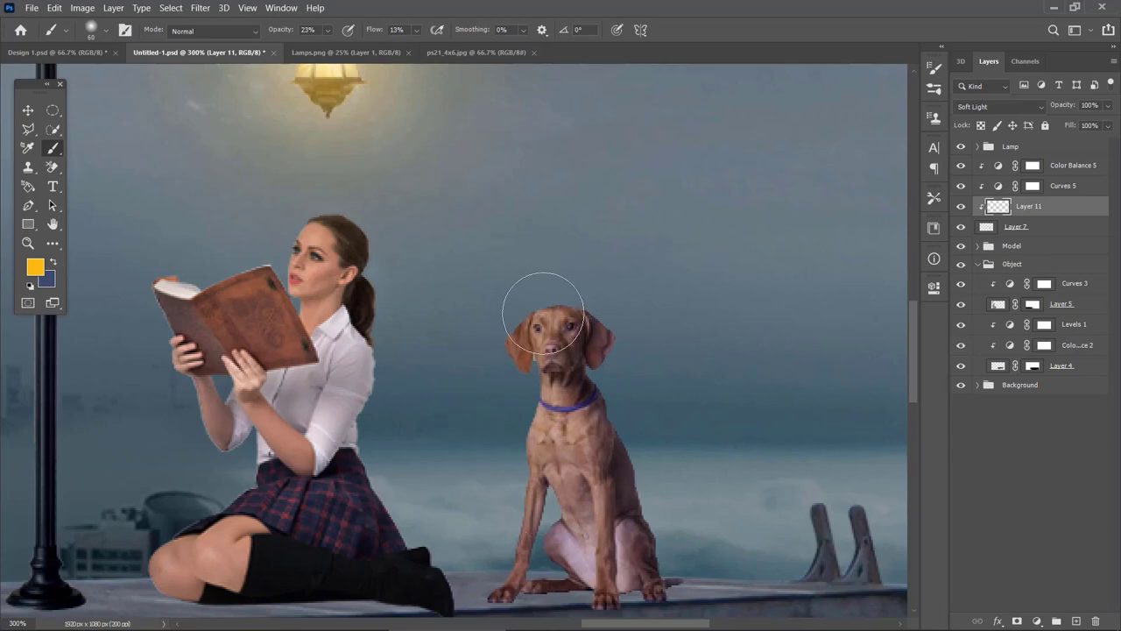
left_click(960, 207)
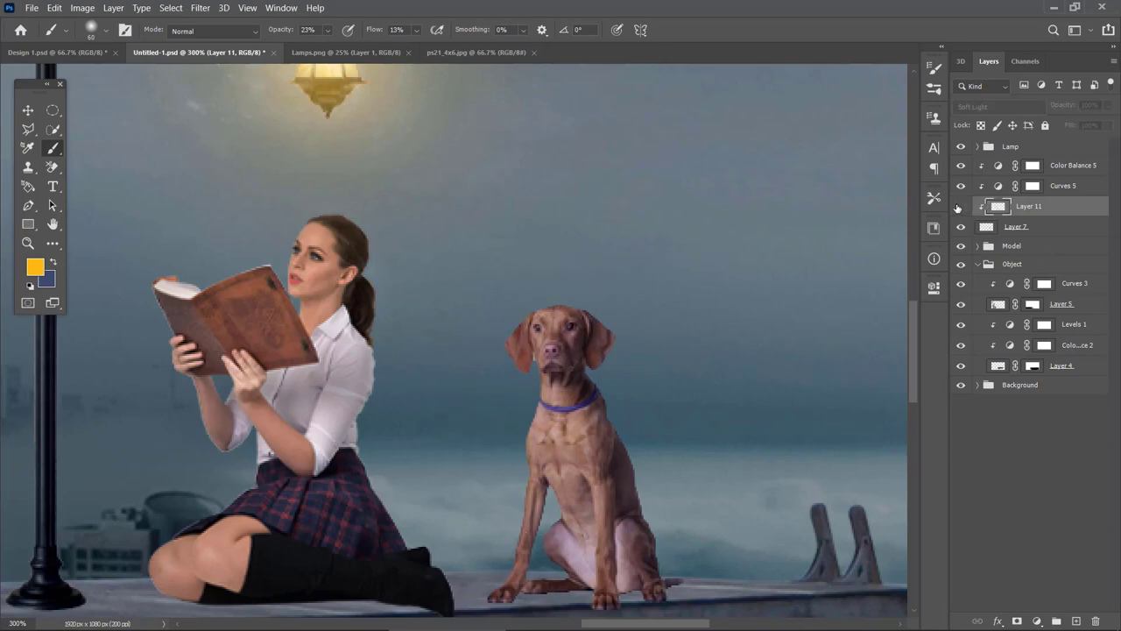
left_click(960, 207)
key("ctrl+minus")
key("ctrl+plus")
scroll(454, 277, "up", 2)
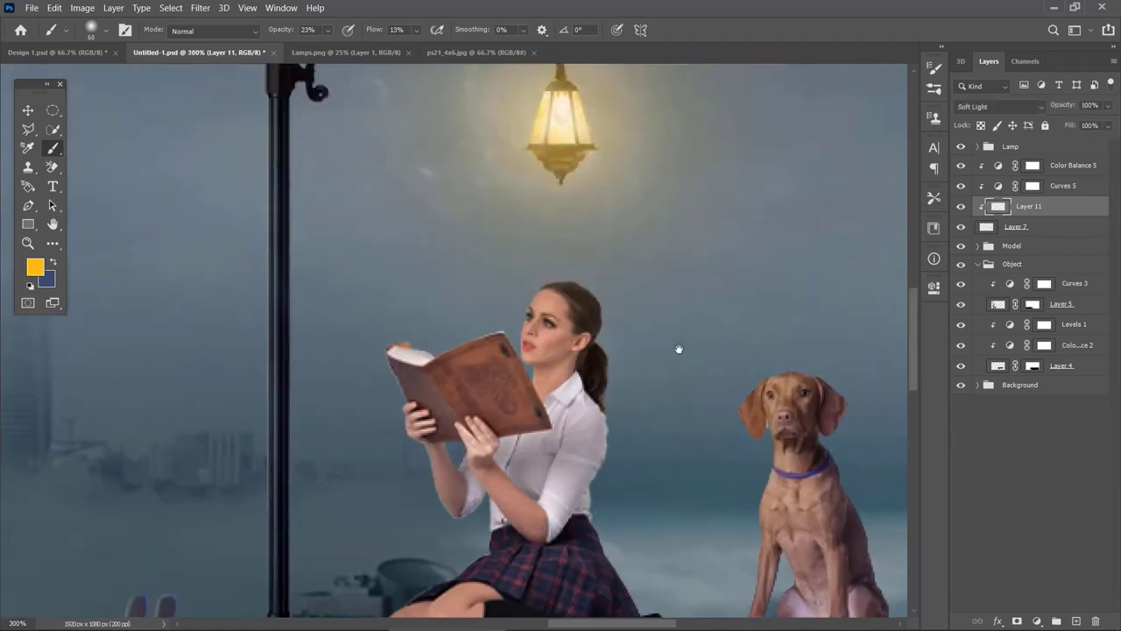
- Apply a Motion Blur with an angle of 0° and a distance of 1 pixel to the dog's layer
scroll(686, 367, "down", 2)
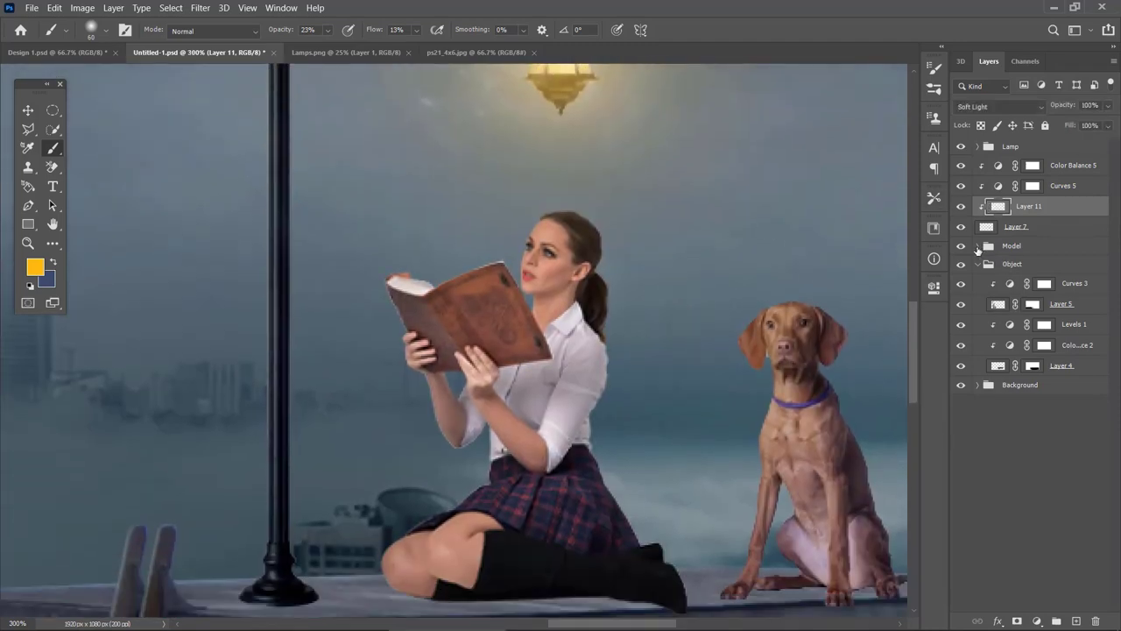
key("v")
left_click(201, 8)
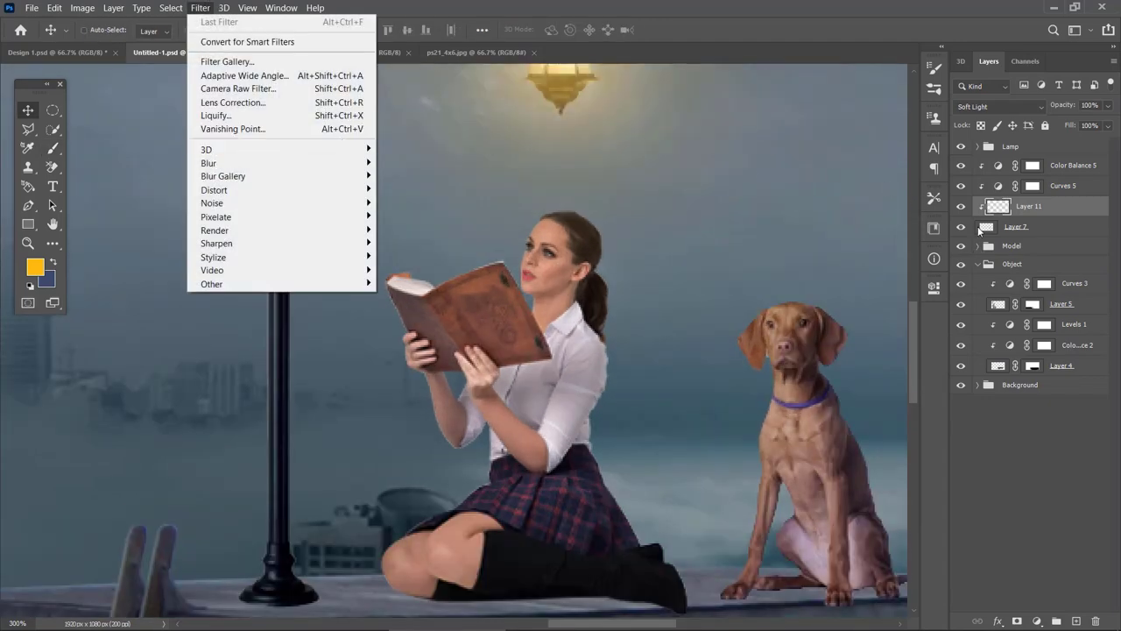
left_click(988, 229)
left_click(194, 9)
mouse_move(251, 173)
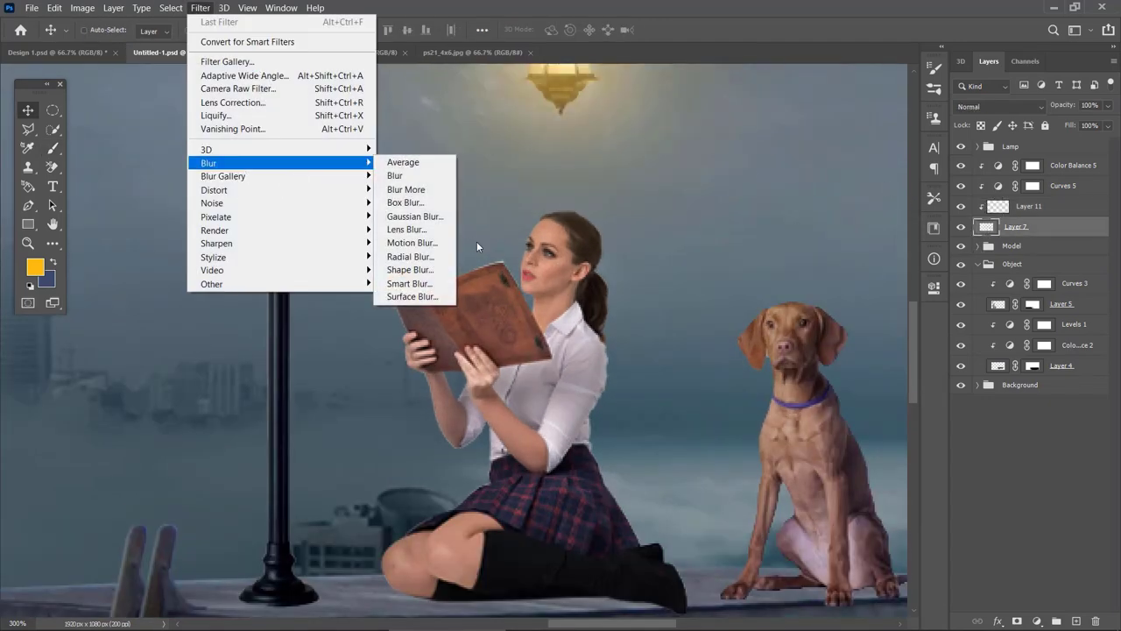
left_click(416, 244)
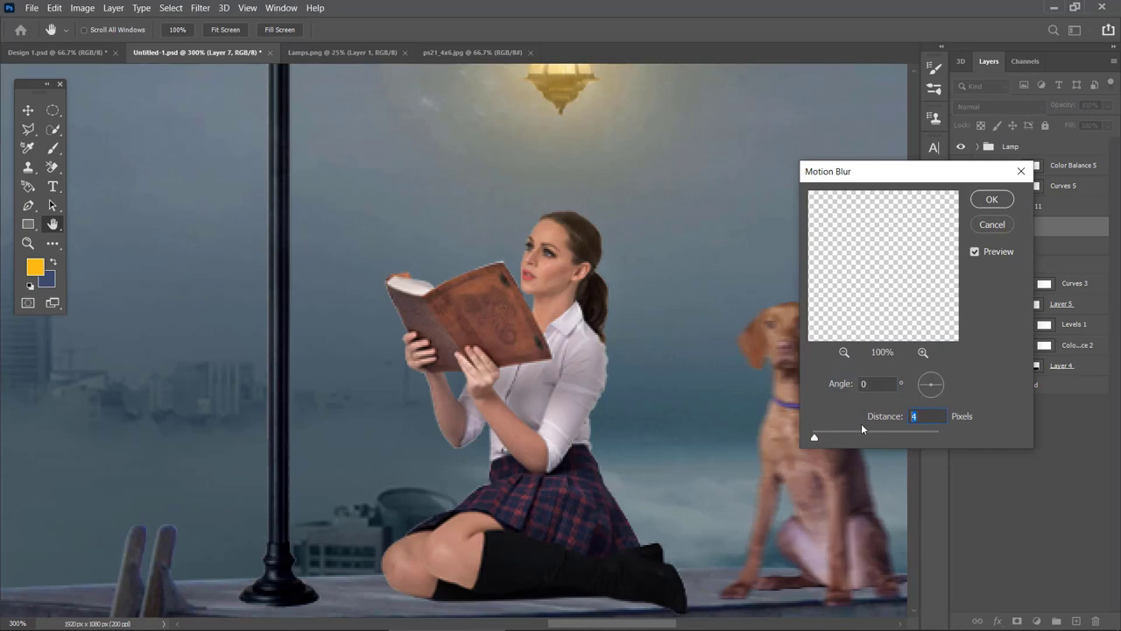
type("1")
left_click_drag(879, 175, 955, 170)
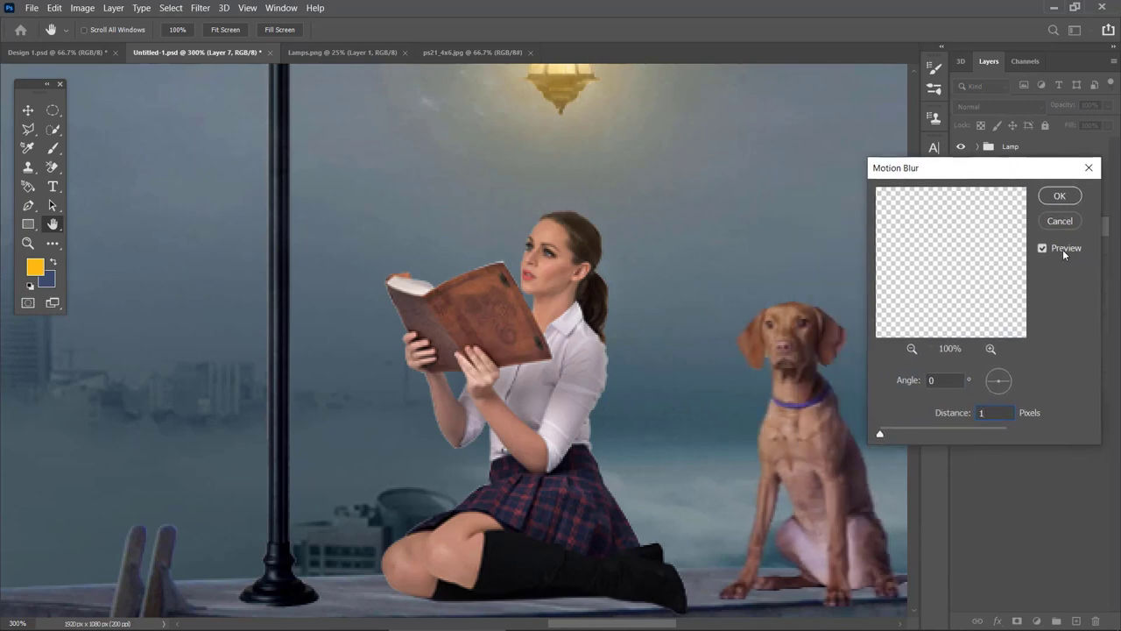
key("Return")
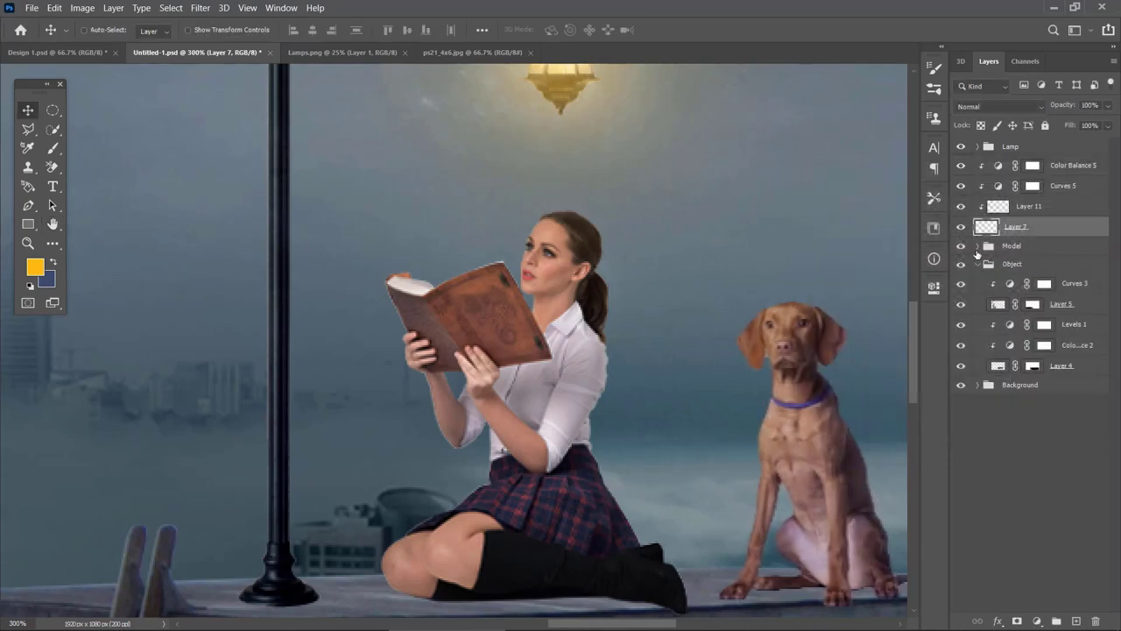
- Apply the same 1-pixel Motion Blur at 0° to the girl's layer inside the Model group
left_click(978, 247)
left_click(976, 312)
left_click(962, 305)
left_click(961, 305)
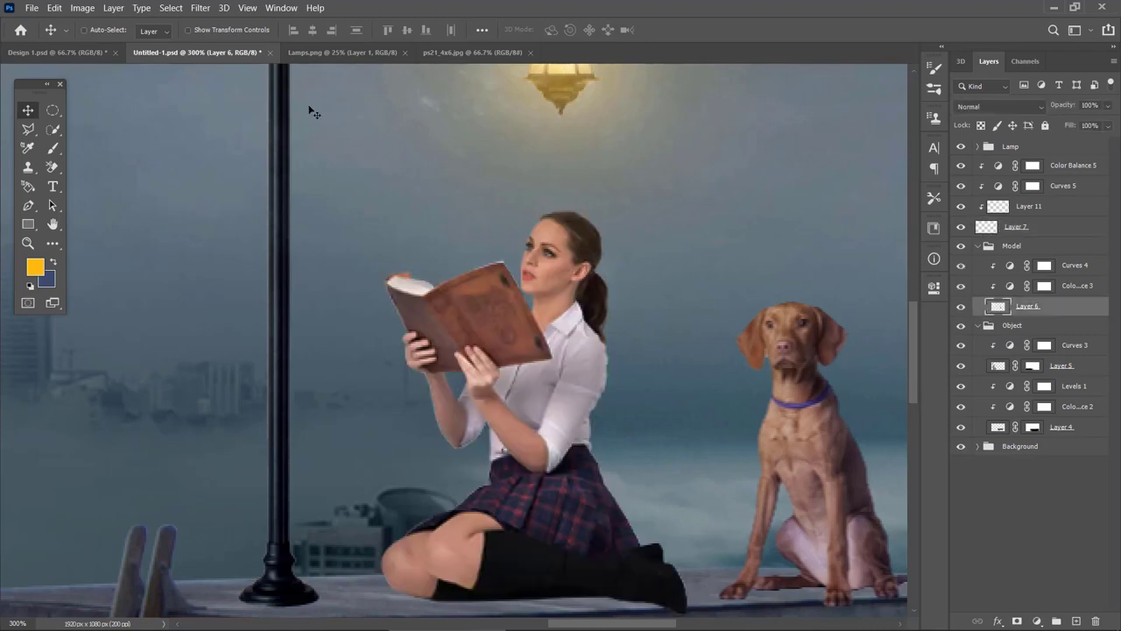
left_click(204, 14)
mouse_move(220, 164)
left_click(426, 243)
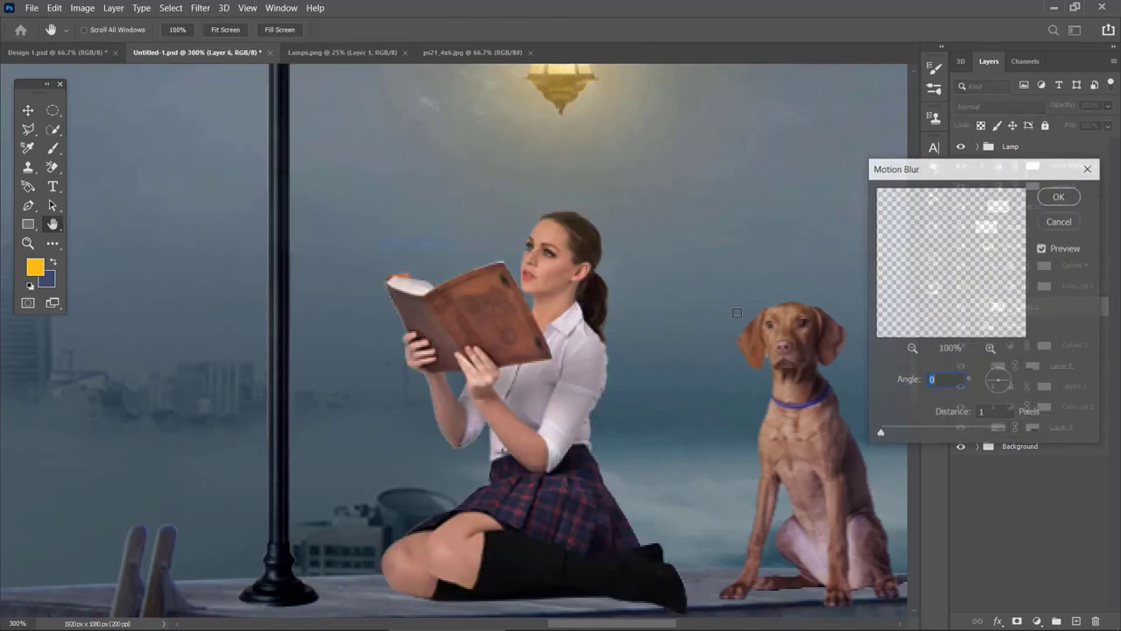
key("Escape")
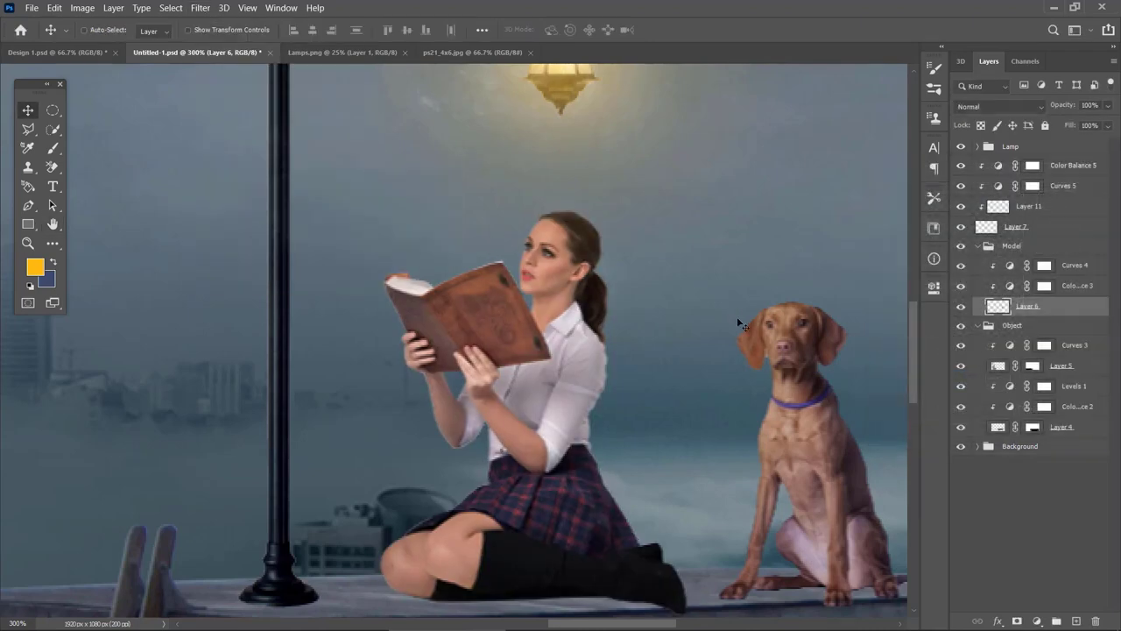
- Create a new layer and place it directly beneath the girl's layer in the Model group
key("ctrl+1")
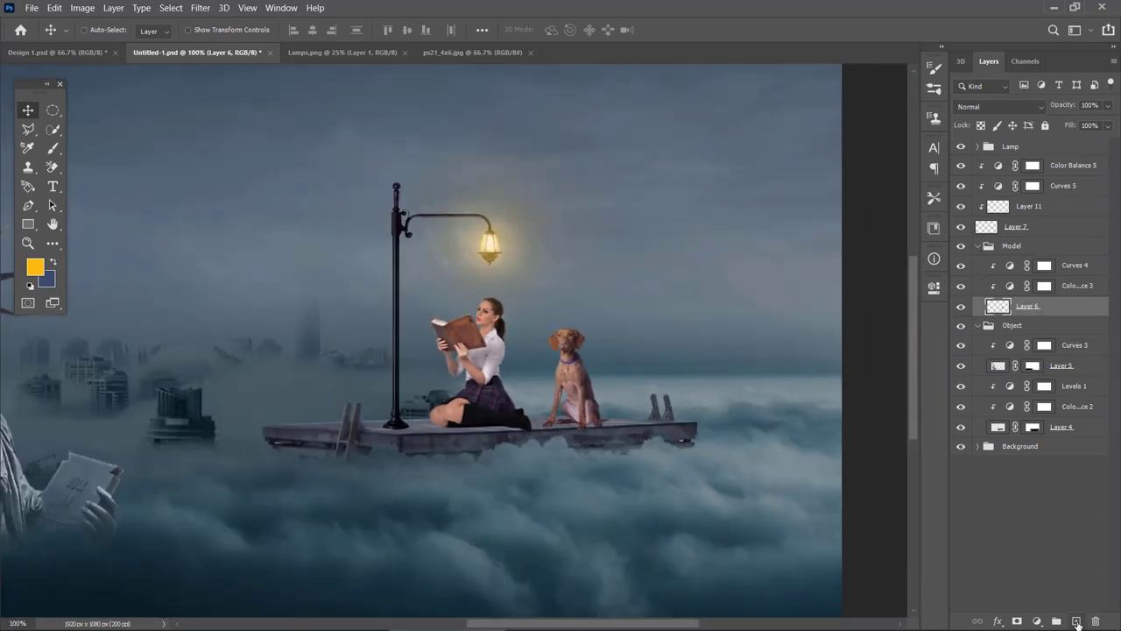
left_click(1076, 622)
left_click_drag(1034, 309, 1028, 329)
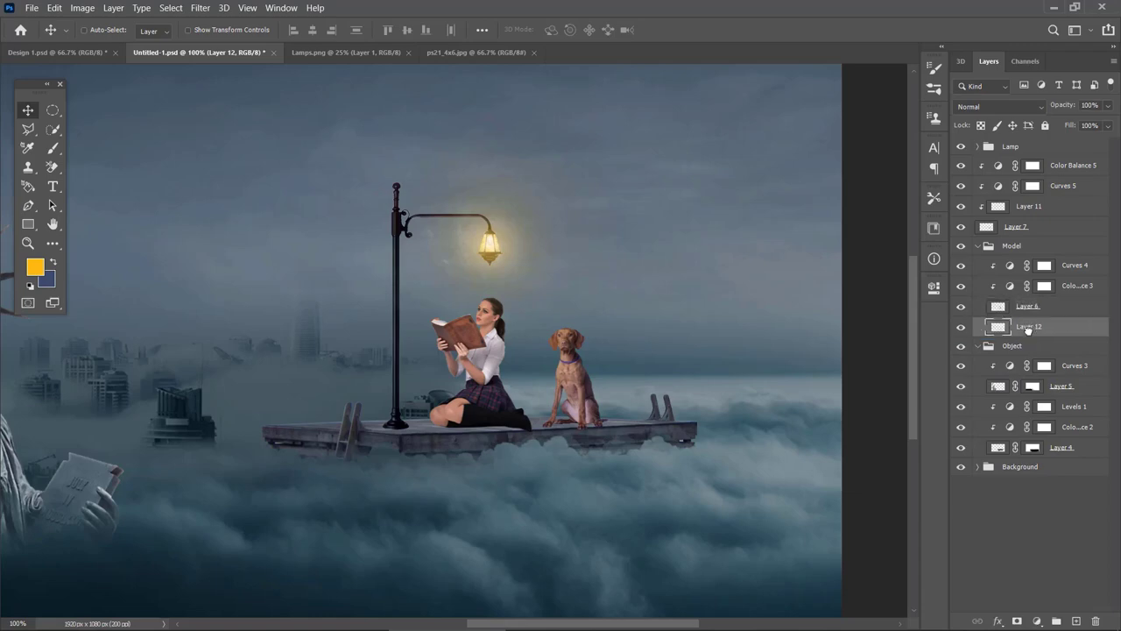
- Paint a black contact shadow beneath the girl's legs with a 15 px soft brush at 48% opacity and 67% flow
scroll(454, 401, "down", 1)
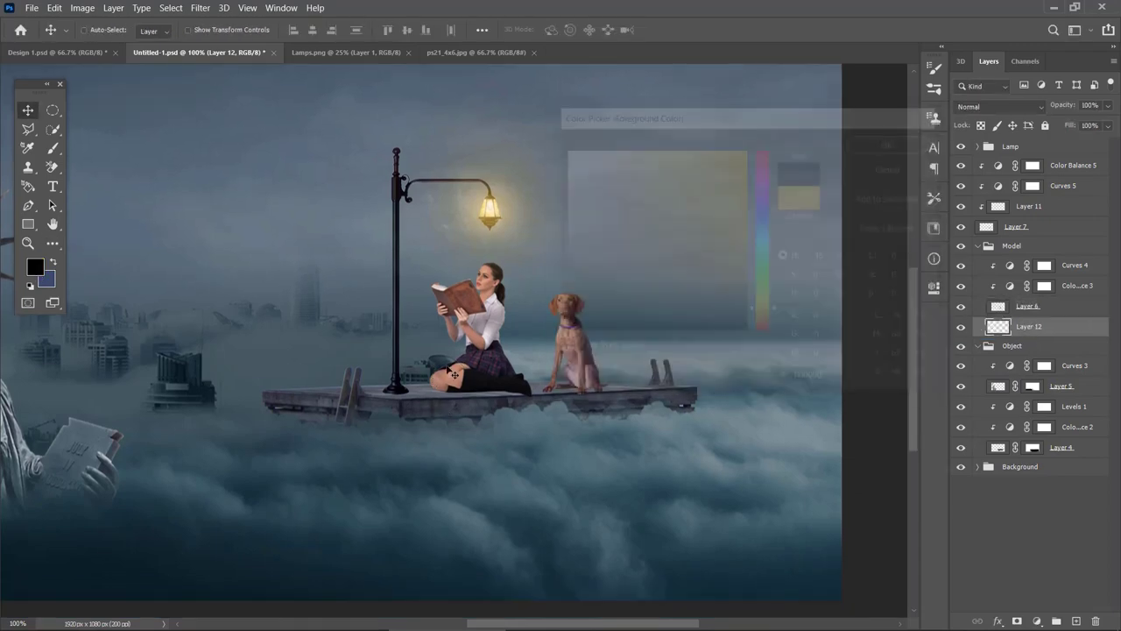
key("b")
scroll(482, 394, "up", 2)
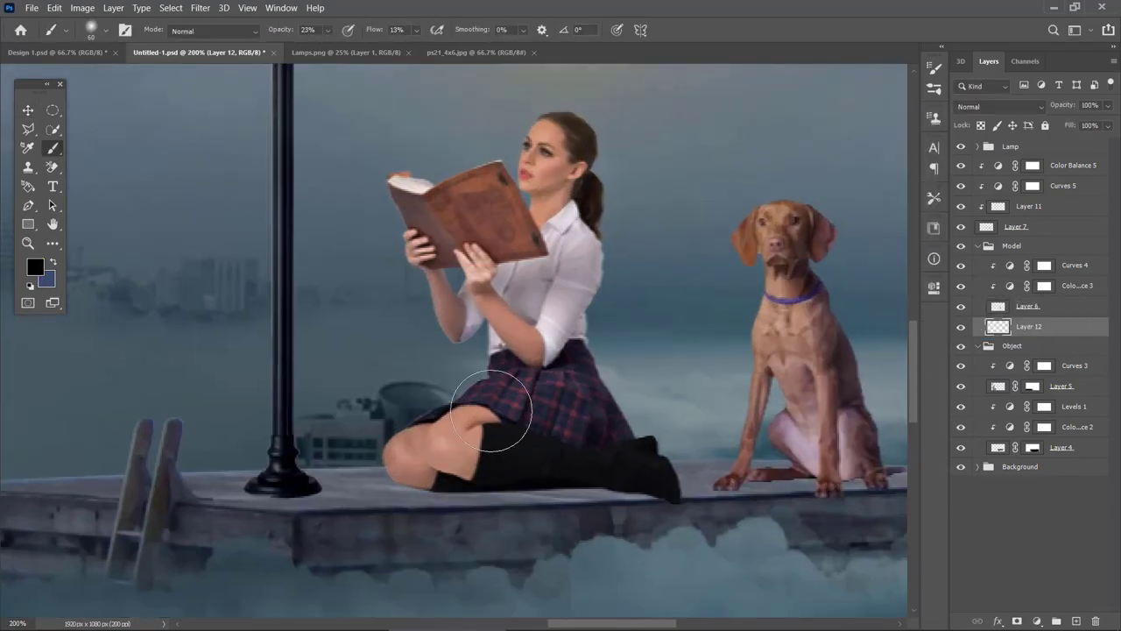
scroll(482, 318, "up", 1)
left_click_drag(328, 30, 343, 49)
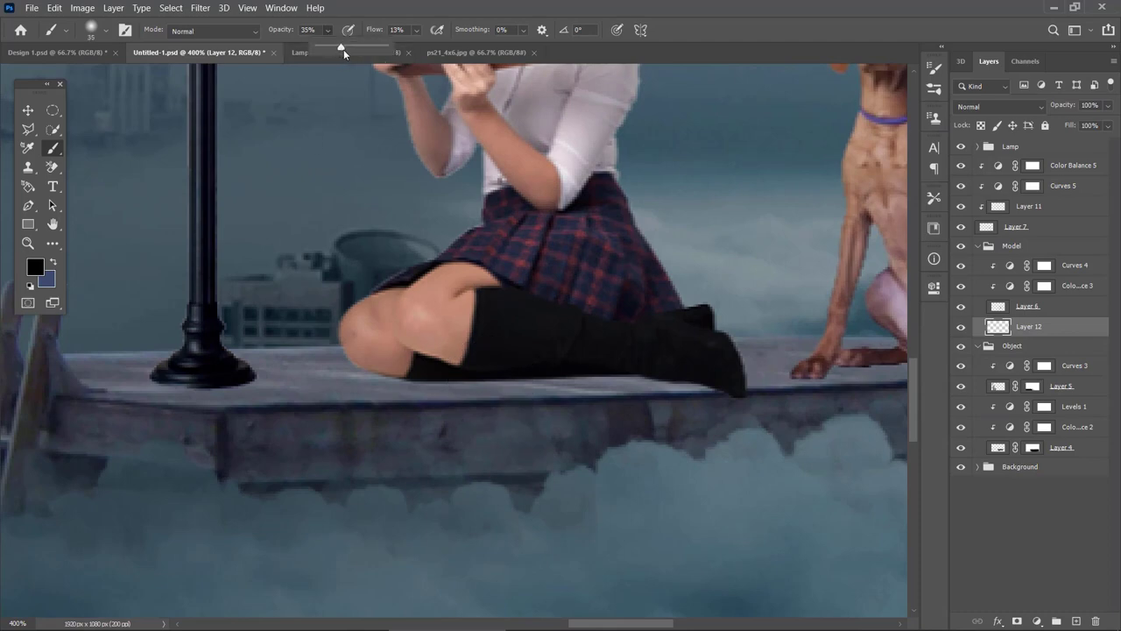
mouse_move(418, 32)
left_mouse_down()
mouse_move(439, 47)
mouse_move(458, 42)
left_mouse_up()
key("bracketleft")
key("bracketleft")
key("bracketleft")
key("bracketleft")
mouse_move(388, 370)
left_mouse_down()
mouse_move(631, 362)
mouse_move(414, 370)
mouse_move(575, 368)
mouse_move(473, 368)
left_mouse_up()
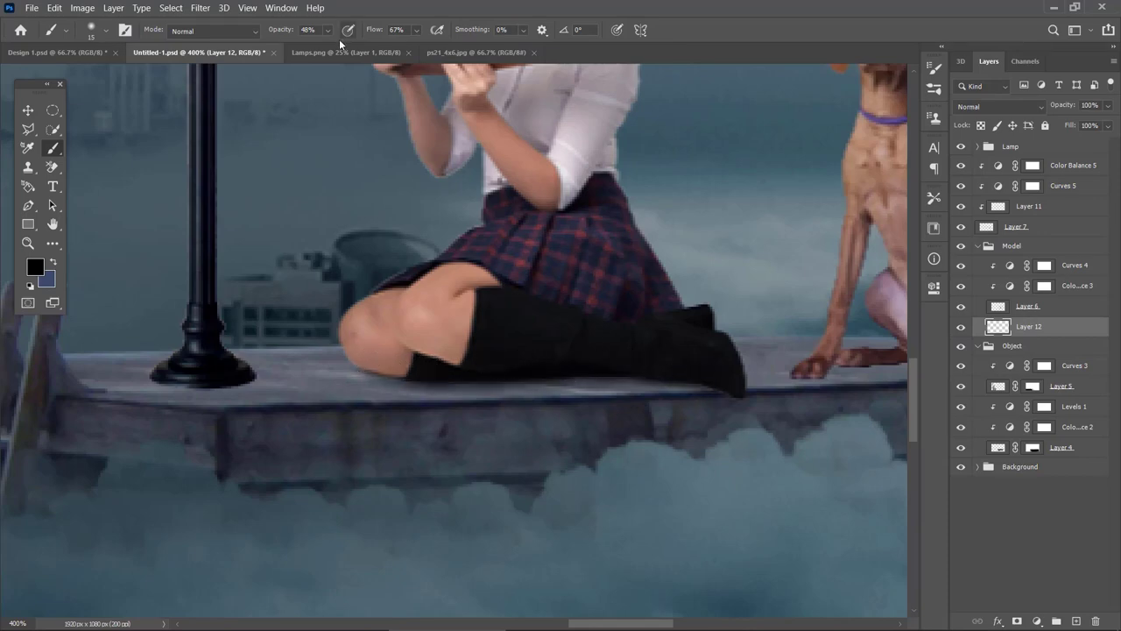
- Paint a wider, softer shadow around the girl's legs and boots with a 40 px brush at 14% opacity and 21% flow
left_click_drag(330, 33, 316, 50)
left_click_drag(416, 31, 400, 50)
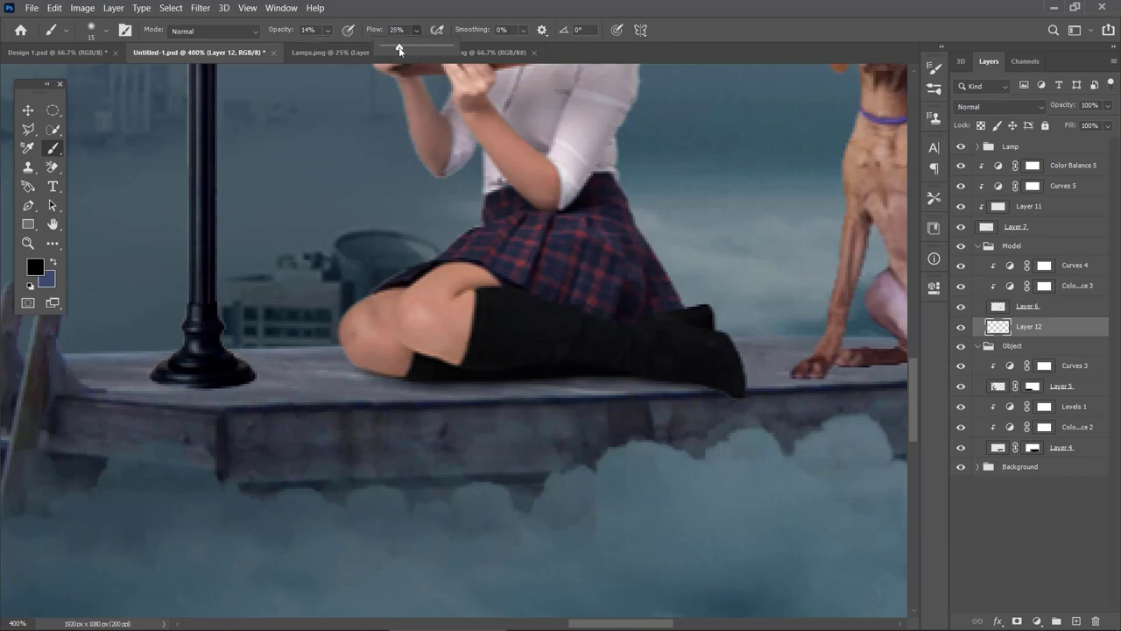
key("bracketright")
key("bracketright")
key("bracketright")
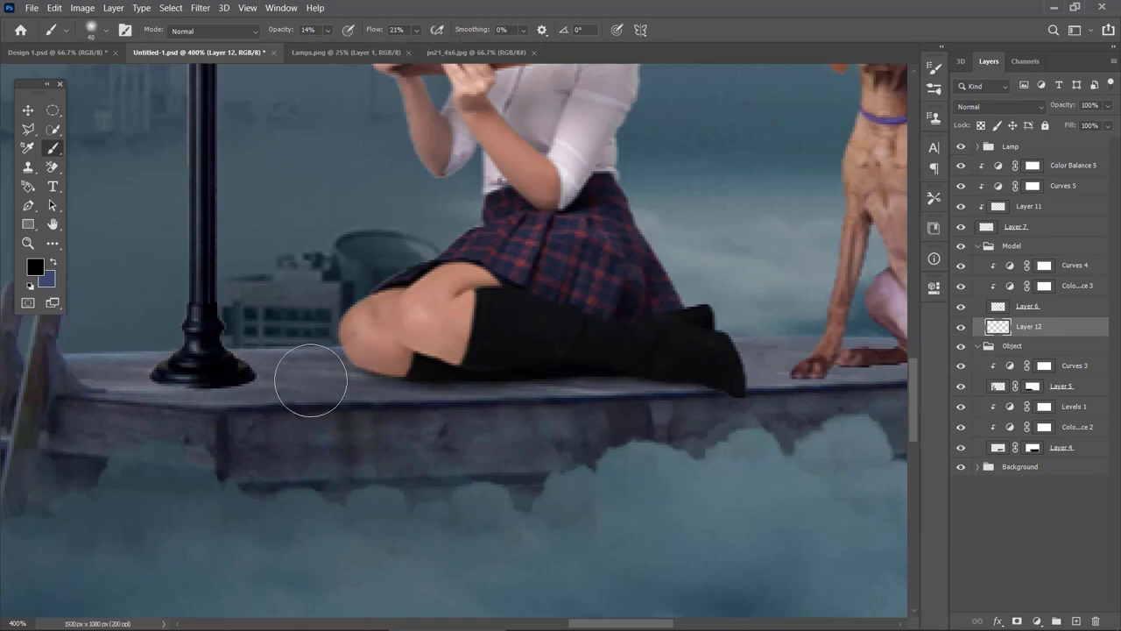
left_click_drag(690, 366, 526, 487)
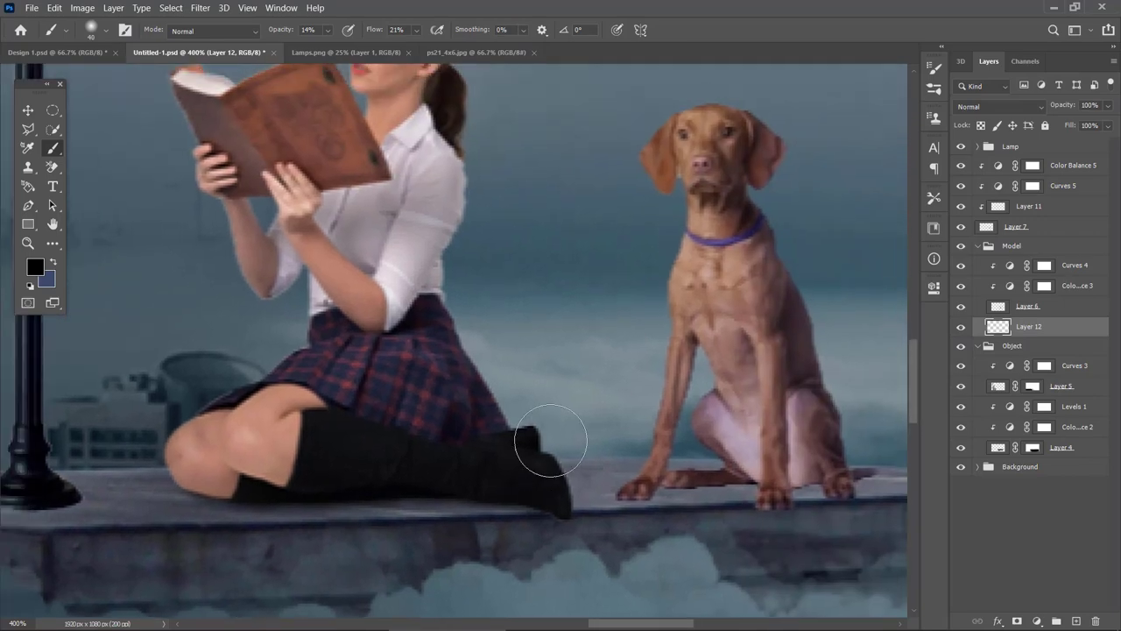
key("ctrl+minus")
left_click_drag(559, 425, 595, 419)
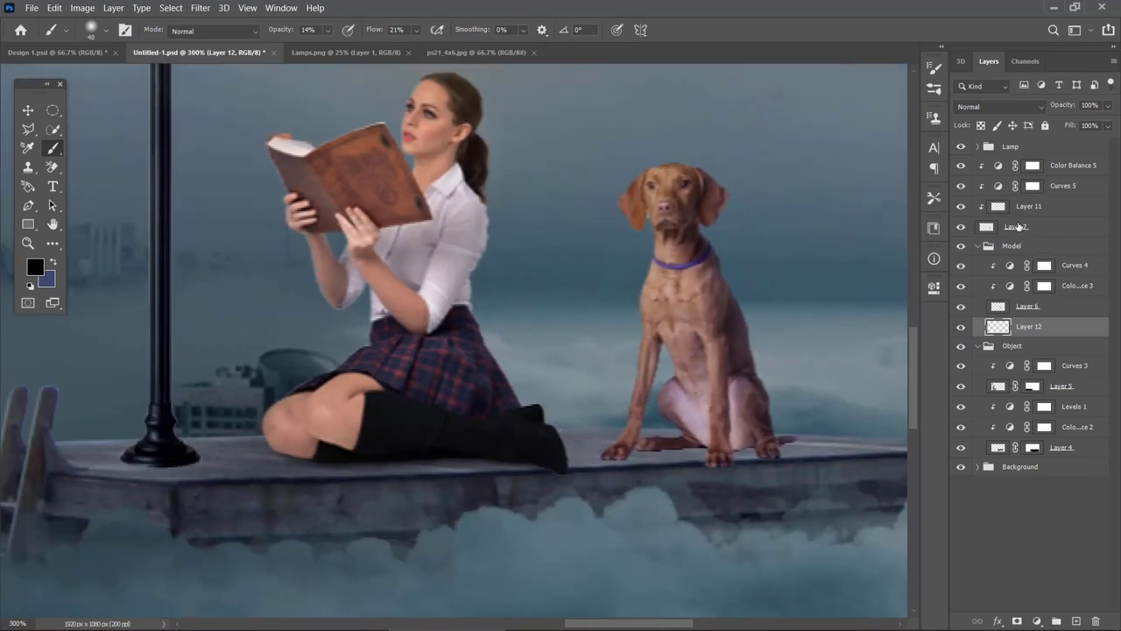
- Create a new layer between the dog's layer and the Model group, checking which layer holds the dog
left_click(1019, 228)
left_click(1022, 246)
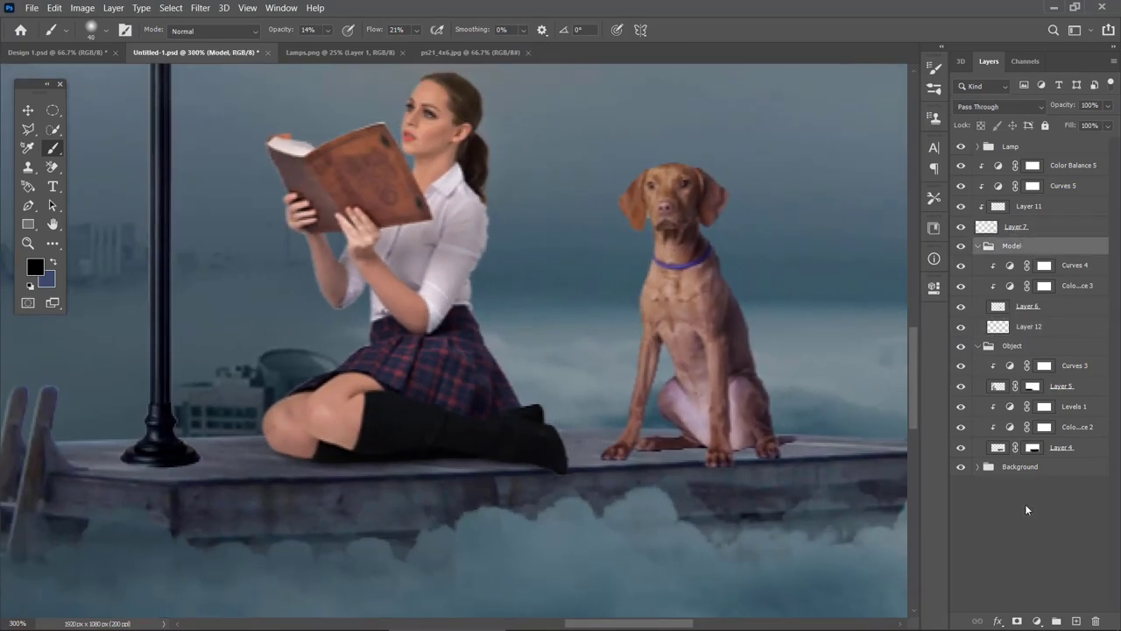
left_click(1079, 621)
key("ctrl+]")
key("ctrl+]")
key("ctrl+[")
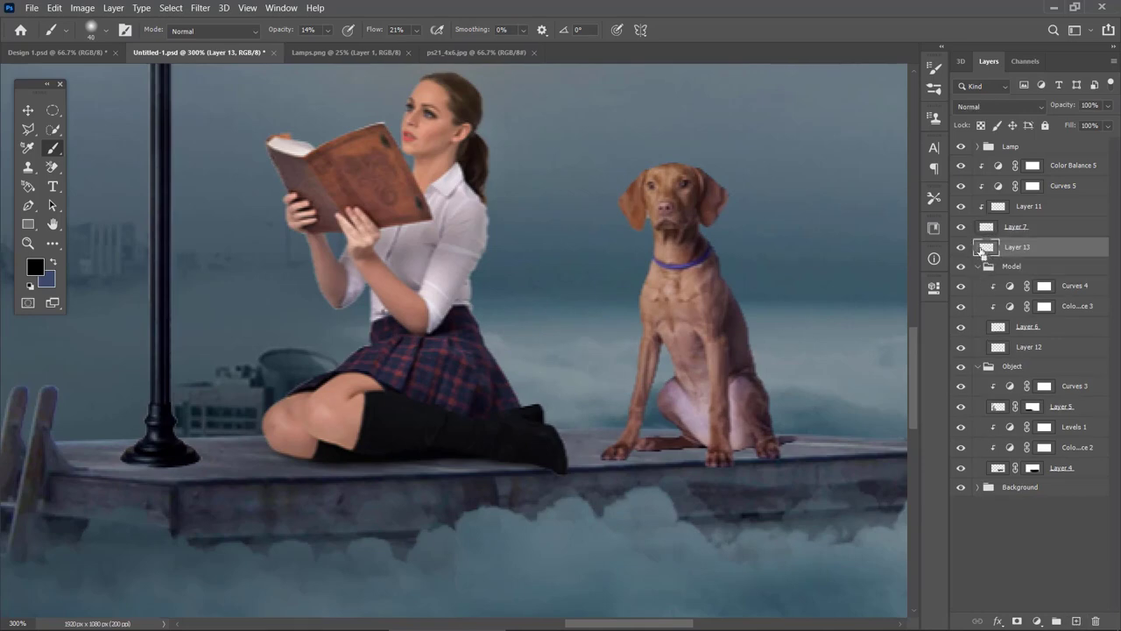
left_click(961, 228)
left_click(961, 228)
- Try painting a strong black shadow beneath the dog with a small brush at 83% opacity and 53% flow
key("[")
key("[")
key("[")
key("[")
key("bracketright")
key("bracketright")
key("bracketright")
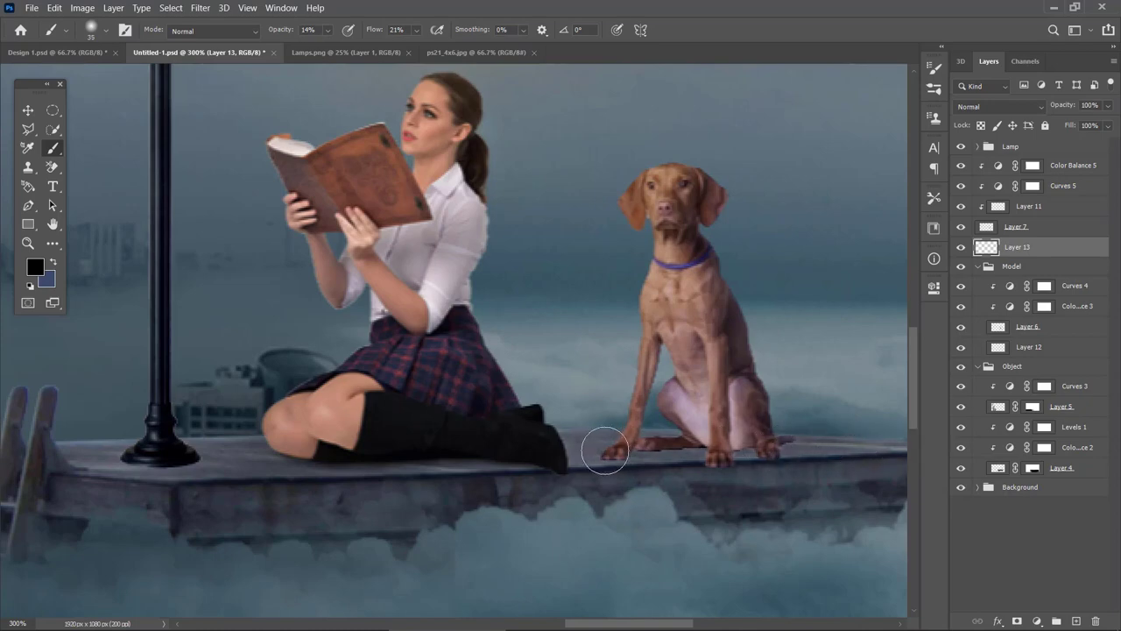
left_click(328, 29)
left_click(416, 30)
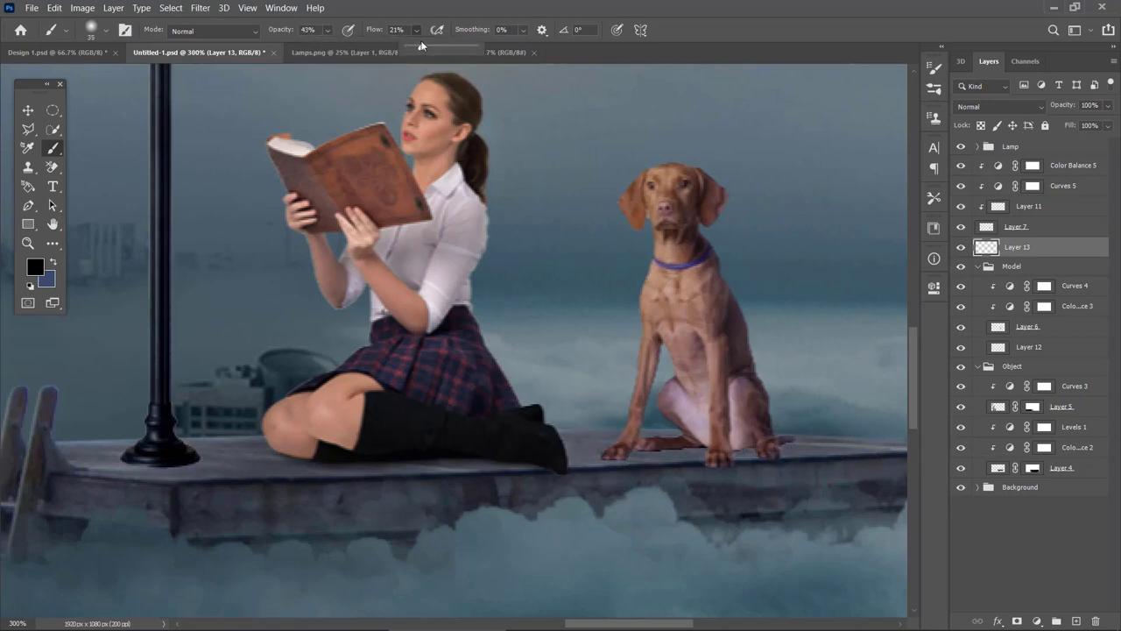
left_click_drag(441, 50, 446, 50)
left_click(328, 30)
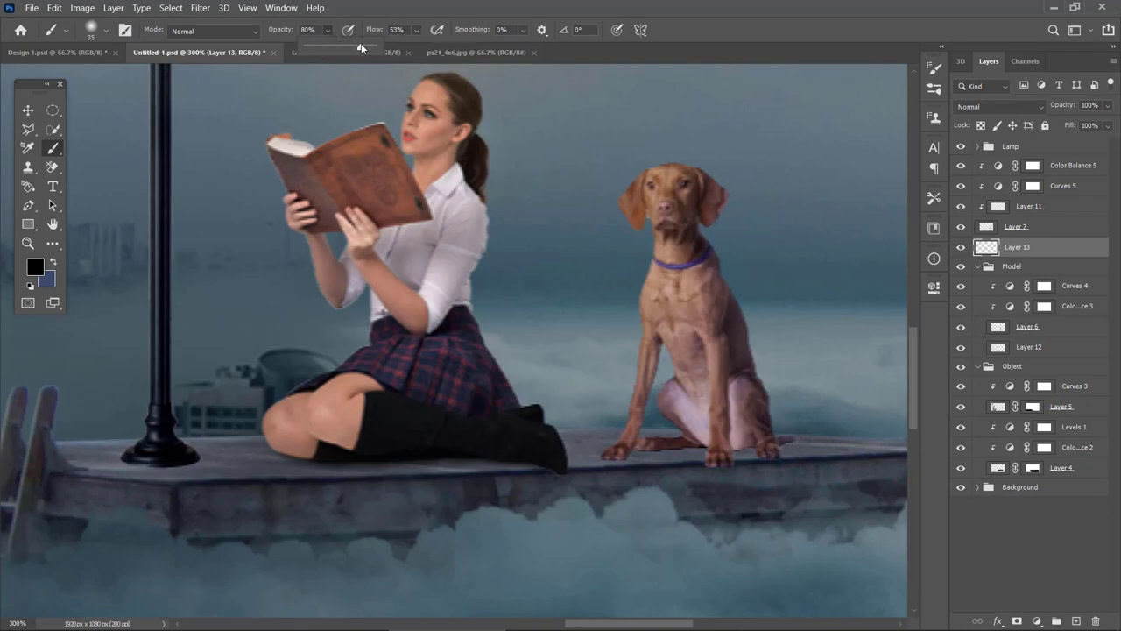
left_click_drag(361, 47, 364, 48)
key("bracketleft")
key("bracketleft")
key("bracketleft")
key("bracketleft")
key("bracketleft")
left_click_drag(683, 447, 659, 453)
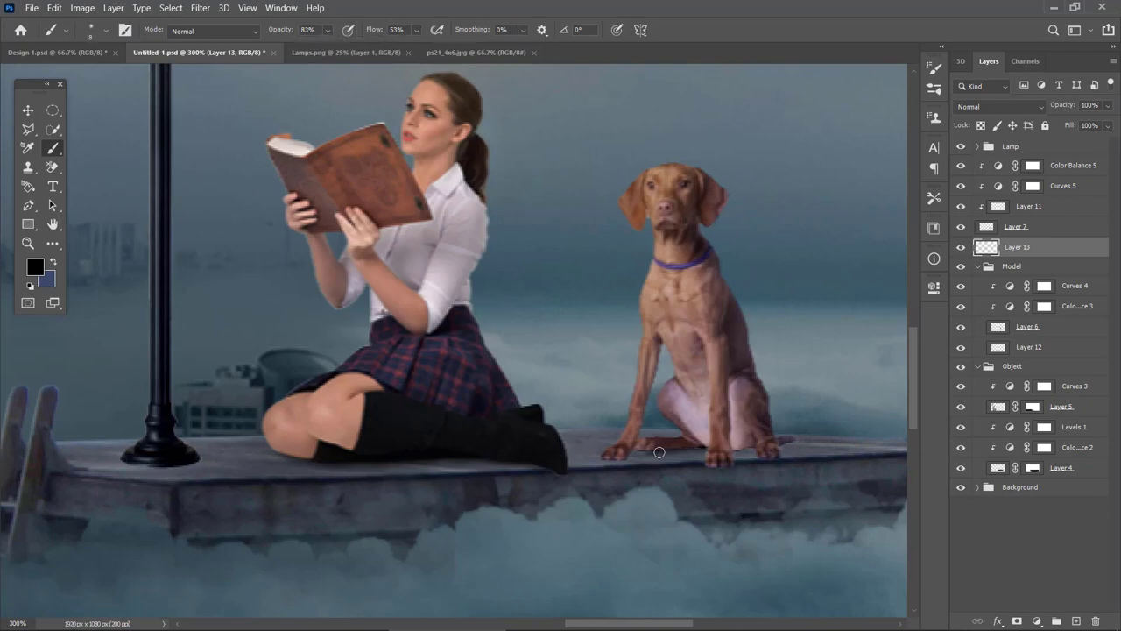
key("ctrl+z")
left_click_drag(790, 444, 745, 445)
key("ctrl+z")
- Paint a soft black shadow beneath the dog's paws and tail with a 20 px brush at 45% opacity and 11% flow
left_click(780, 442)
key("bracketright")
key("bracketright")
left_click(395, 46)
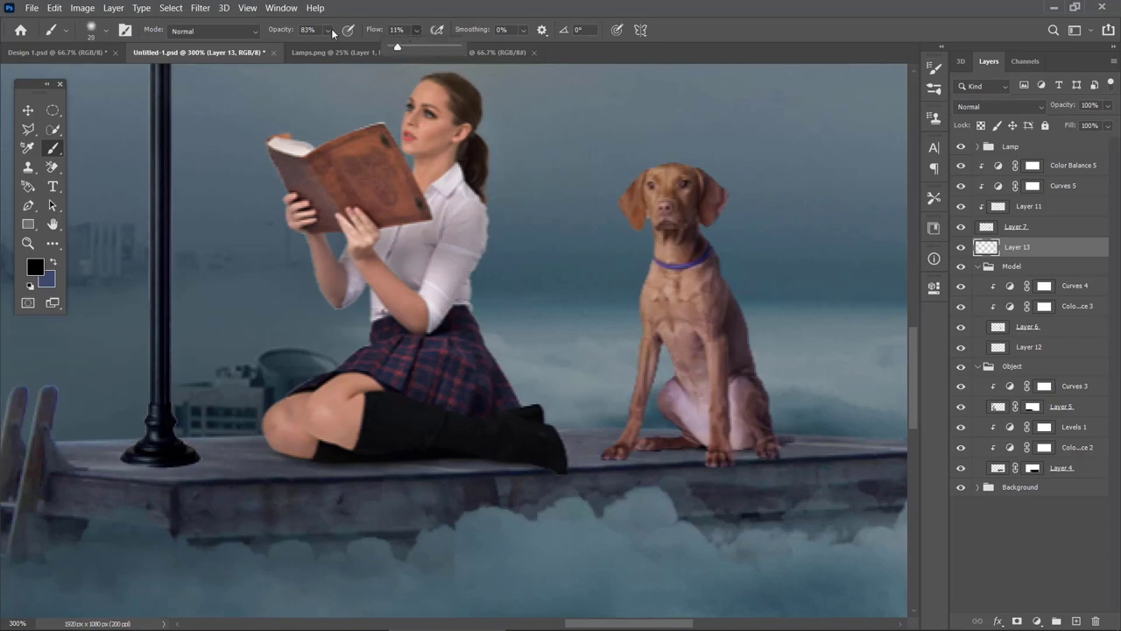
left_click(327, 30)
left_click_drag(326, 46, 315, 46)
key("bracketleft")
mouse_move(753, 449)
left_mouse_down()
mouse_move(725, 448)
mouse_move(779, 446)
left_mouse_up()
key("bracketright")
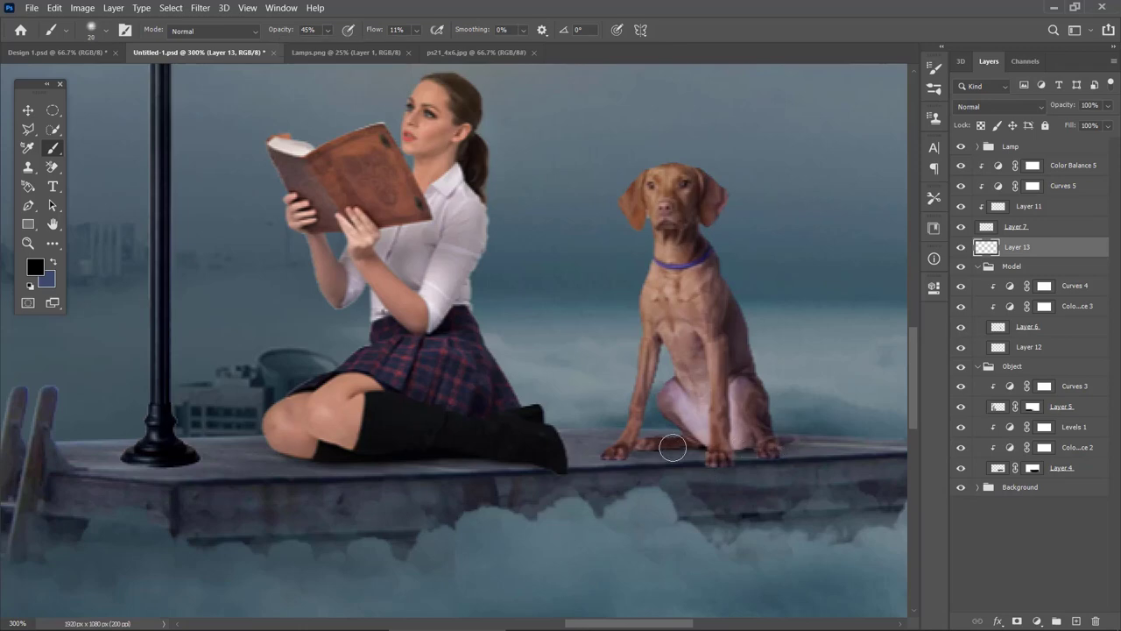
key("ctrl+minus")
key("ctrl+minus")
key("ctrl+minus")
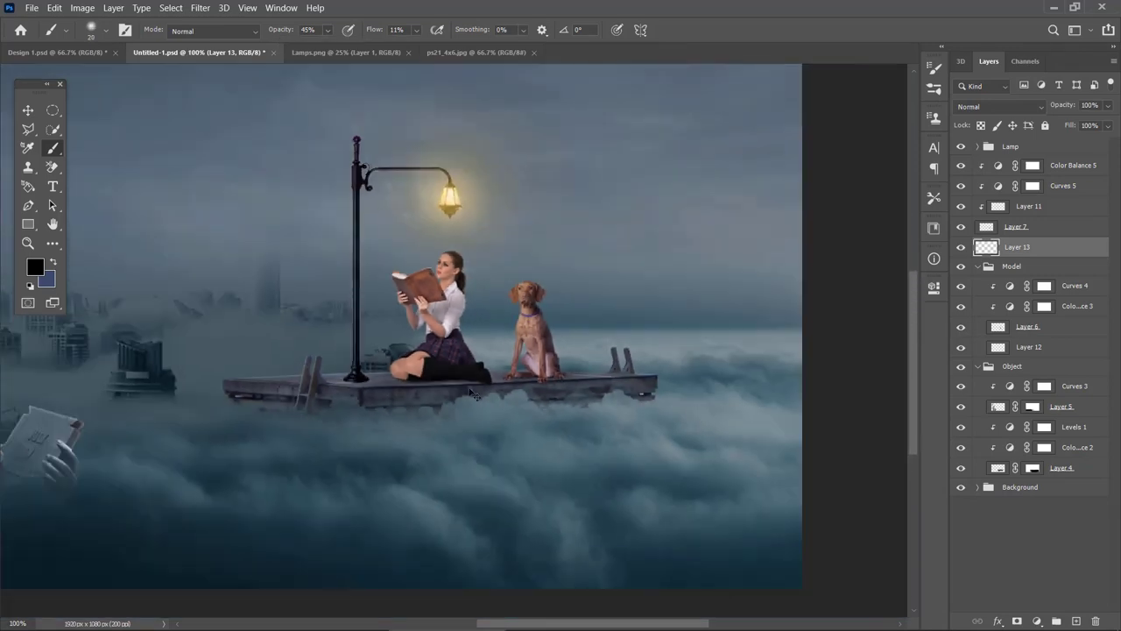
- Scale the city layer in the Background group to 117.93% and reposition it slightly behind the platform
key("v")
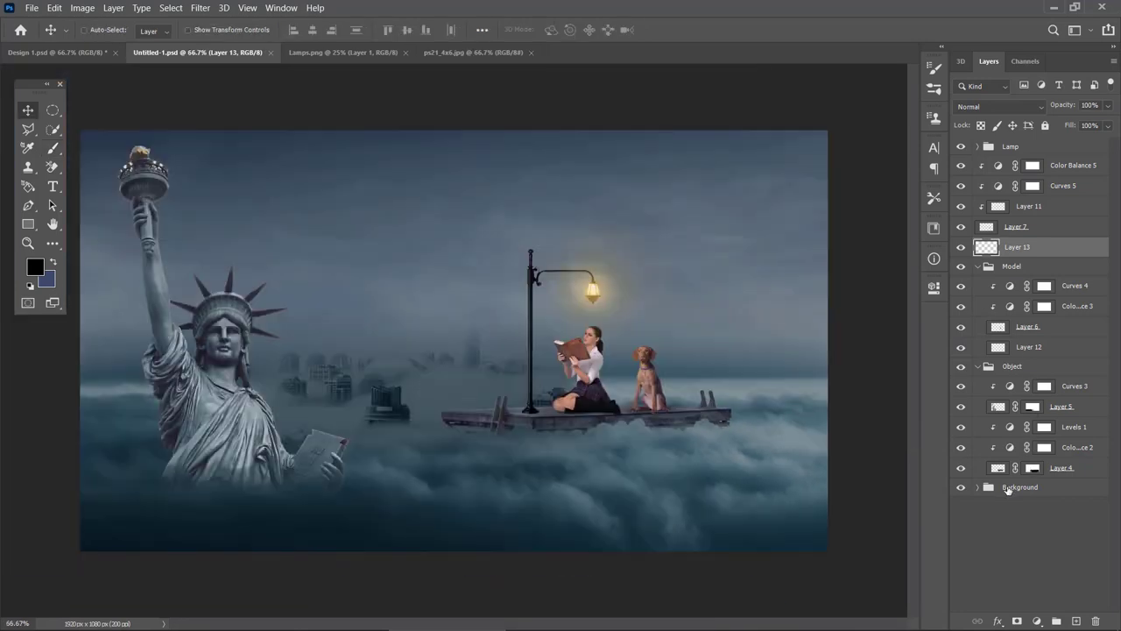
left_click(1008, 489)
left_click(978, 487)
scroll(1019, 551, "down", 1)
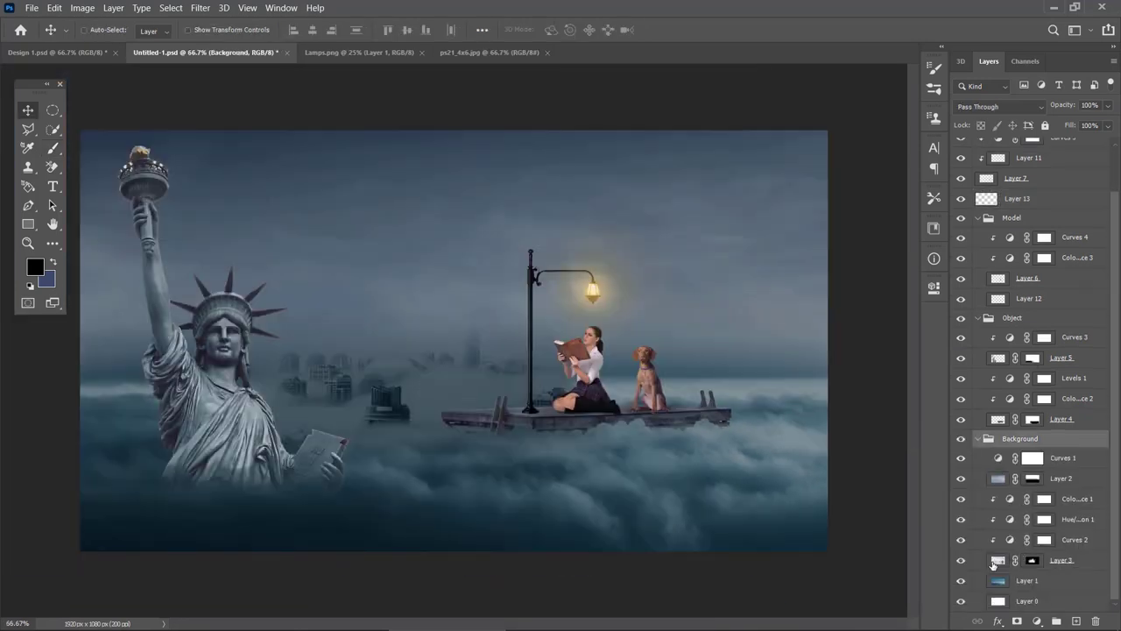
left_click(995, 562)
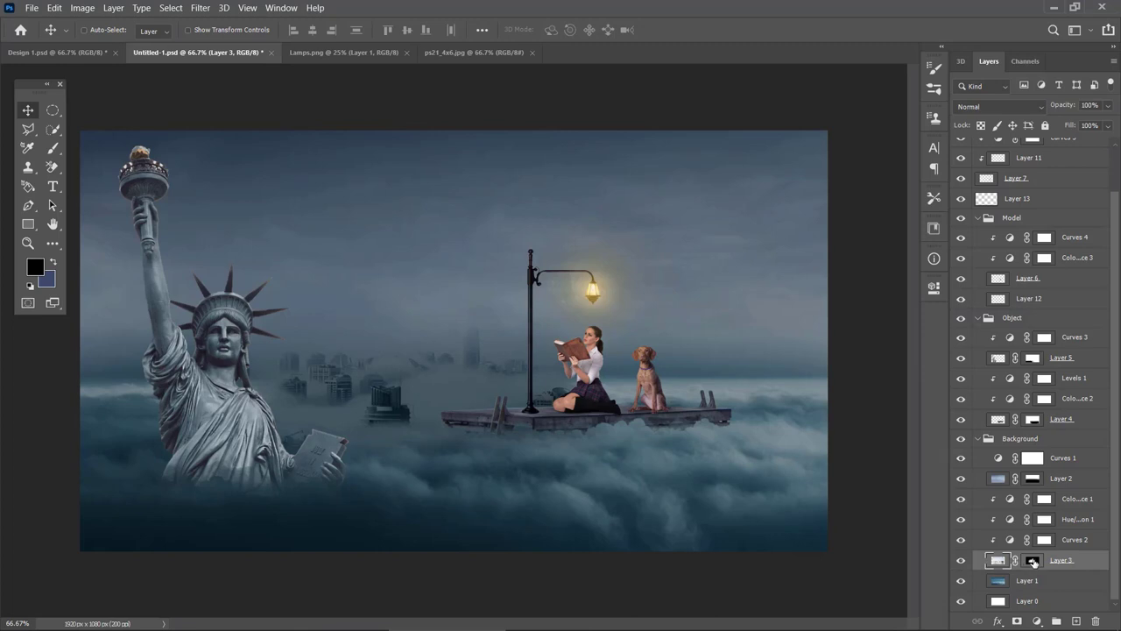
key("ctrl+t")
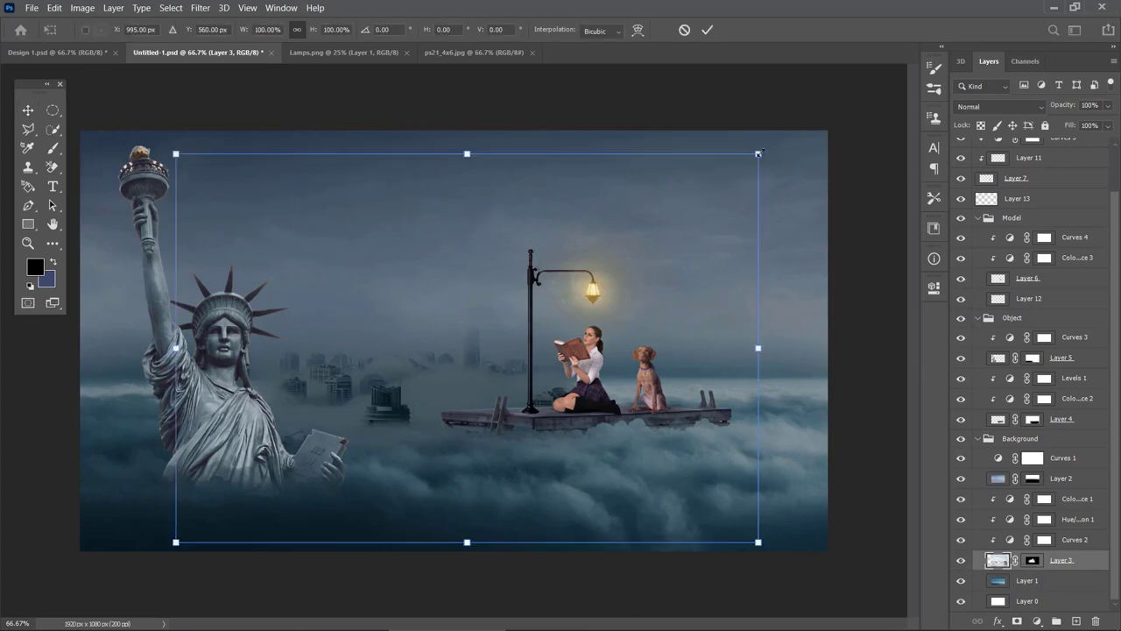
left_click_drag(759, 153, 816, 125)
left_click_drag(539, 378, 554, 375)
key("Return")
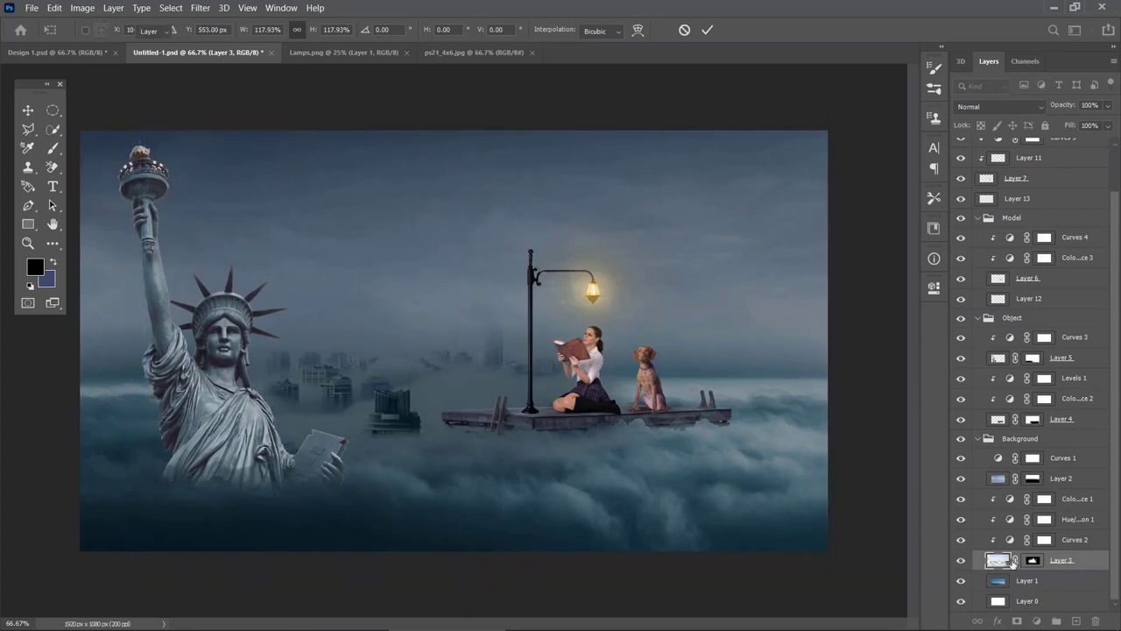
- Paint black on the city layer's mask with a 200 px brush at 26% opacity and 11% flow to fade the buildings near the platform
left_click(1033, 560)
key("d")
key("b")
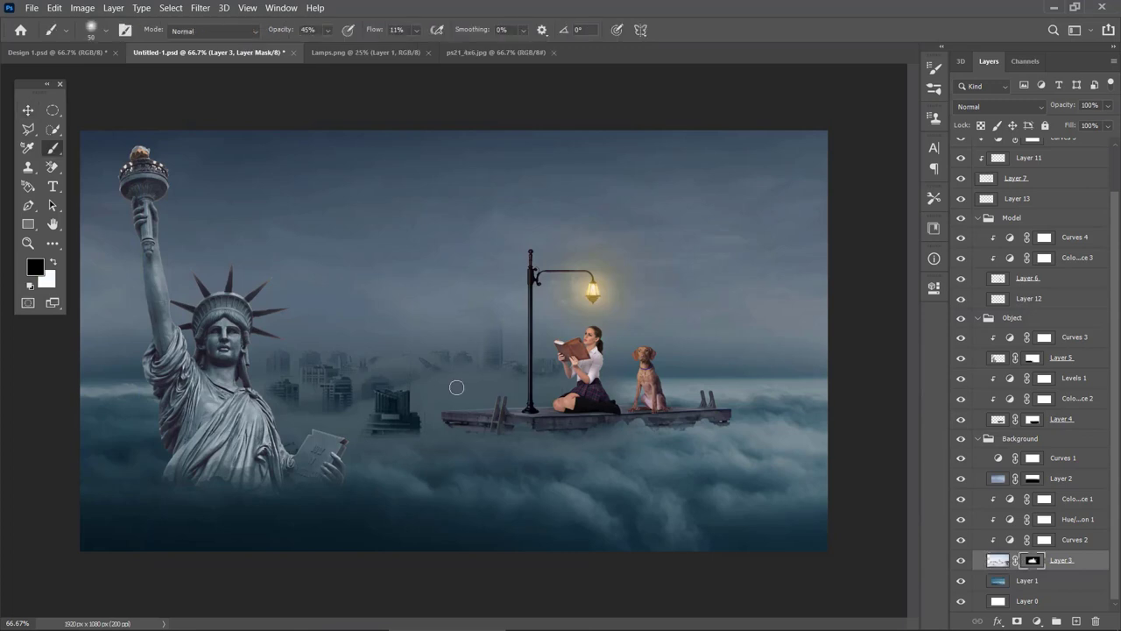
key("bracketright")
key("bracketright")
key("bracketright")
key("bracketright")
key("bracketright")
key("bracketright")
key("bracketright")
key("bracketright")
left_click_drag(318, 45, 324, 45)
key("bracketright")
mouse_move(508, 405)
left_mouse_down()
mouse_move(538, 420)
mouse_move(467, 405)
mouse_move(531, 405)
mouse_move(459, 398)
mouse_move(545, 414)
mouse_move(483, 412)
mouse_move(503, 446)
mouse_move(482, 422)
mouse_move(523, 413)
mouse_move(480, 410)
left_mouse_up()
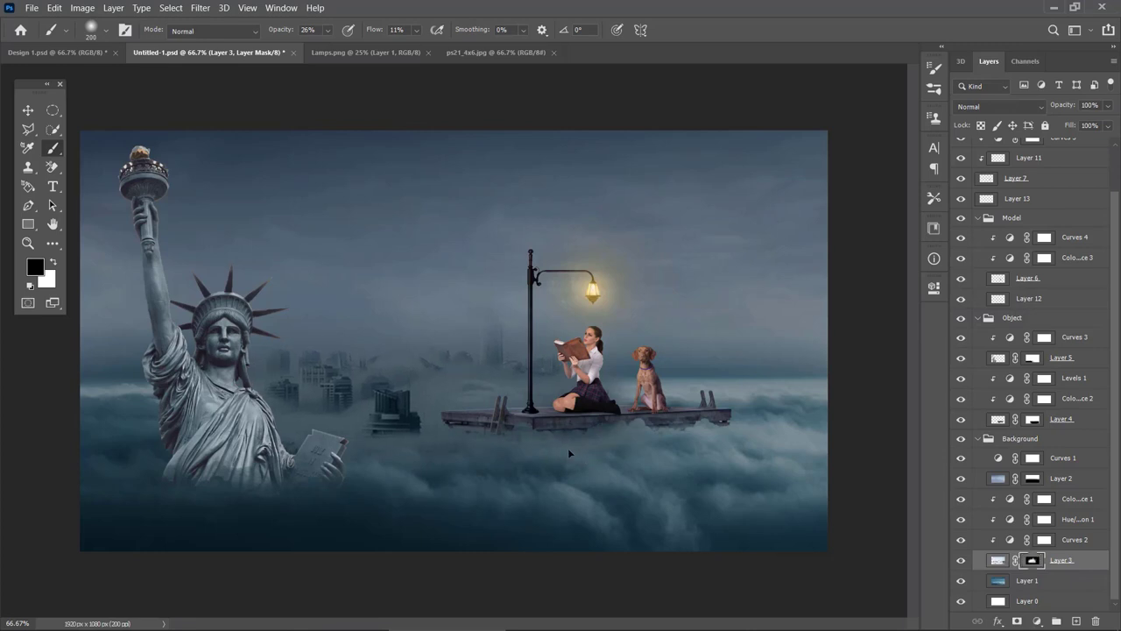
- Refine the city layer's mask around the buildings near the statue with a 200 px brush at 26% opacity, raising the flow to 29%
left_click_drag(569, 448, 570, 448)
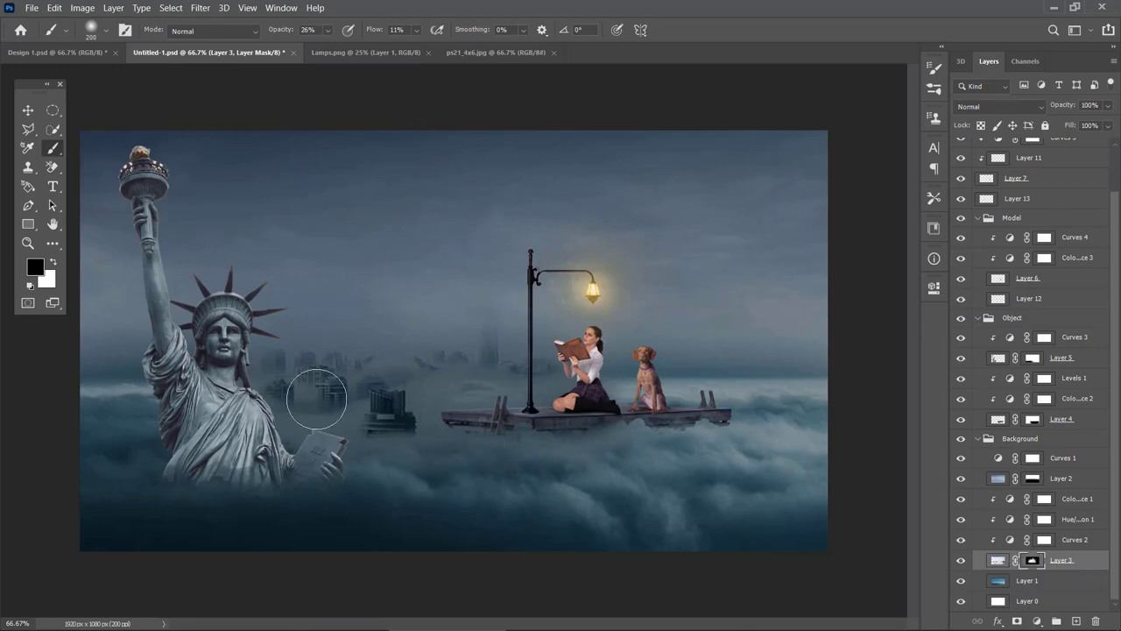
mouse_move(316, 399)
left_mouse_down()
mouse_move(263, 393)
mouse_move(324, 448)
mouse_move(269, 428)
mouse_move(337, 446)
mouse_move(264, 468)
mouse_move(266, 448)
mouse_move(299, 445)
left_mouse_up()
left_click(417, 31)
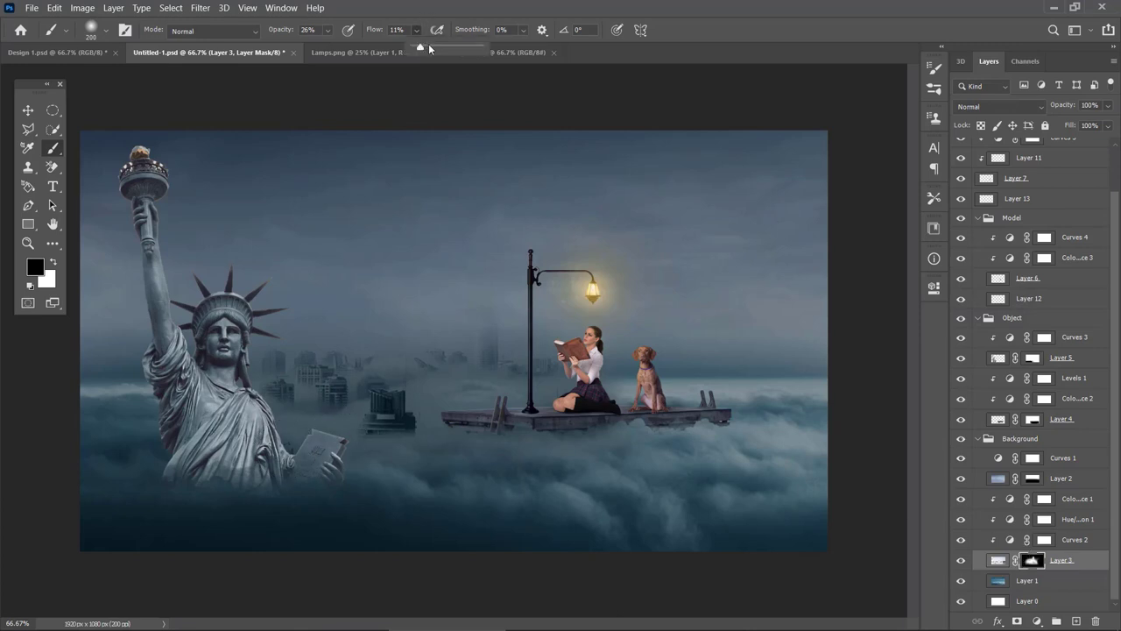
left_click_drag(430, 49, 436, 48)
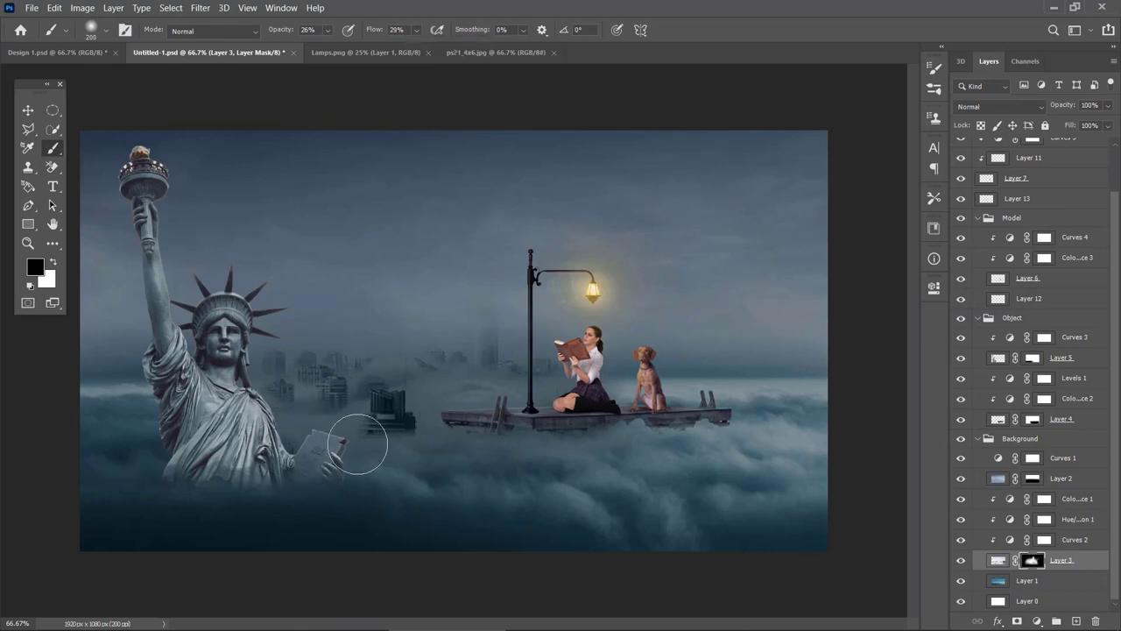
key("v")
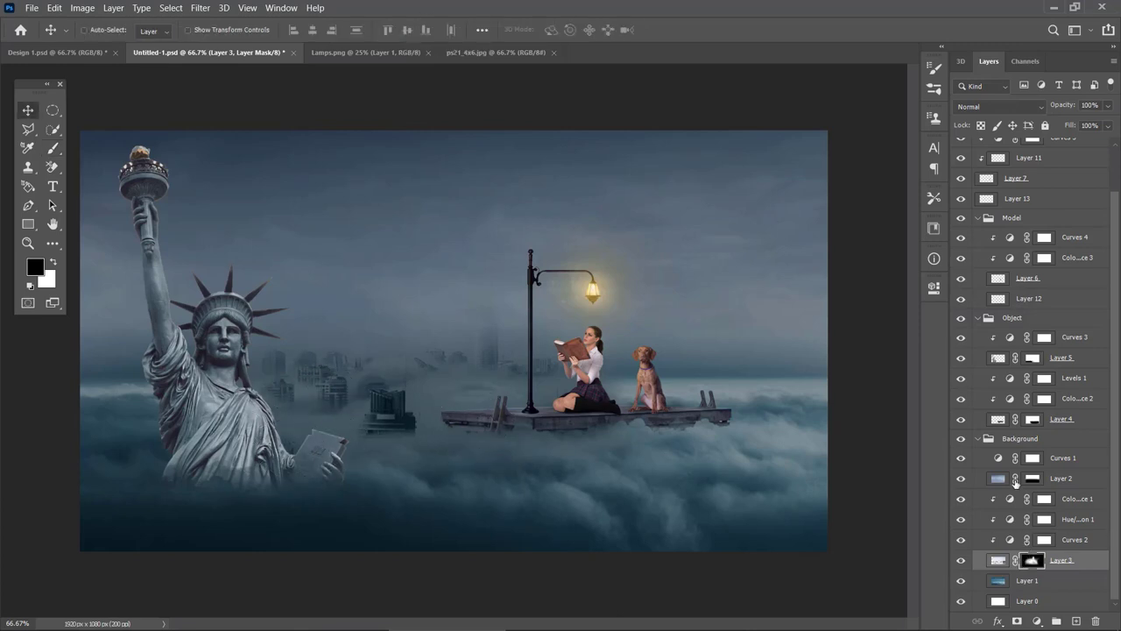
- Collapse the Model group and shift the lamp, dog, girl and platform layers together slightly to the right
left_click(1029, 222)
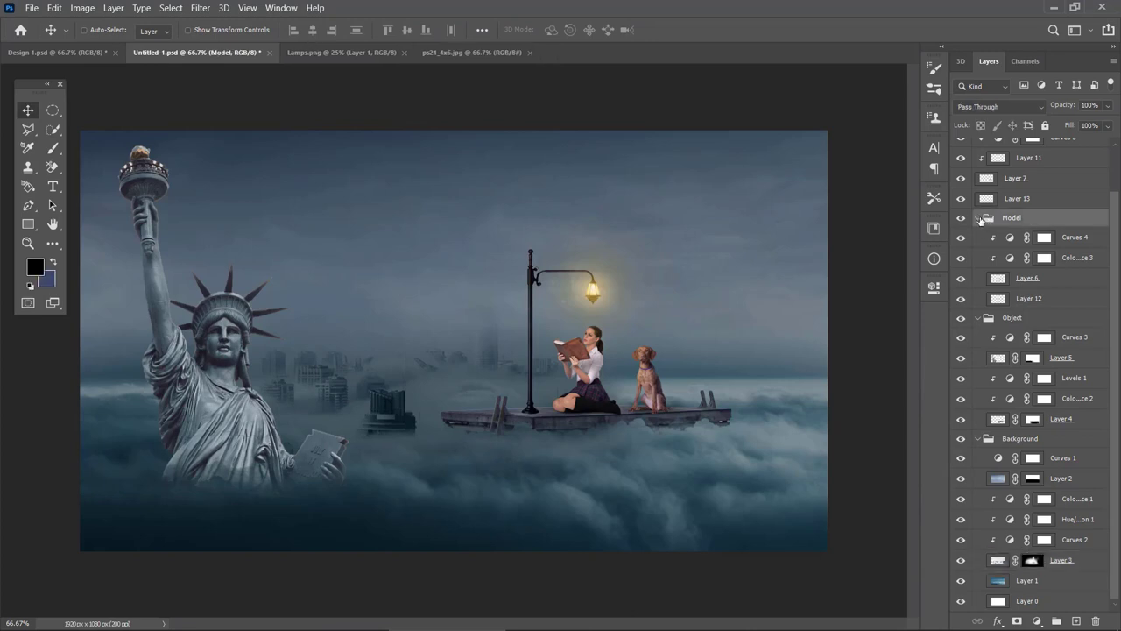
left_click(979, 218)
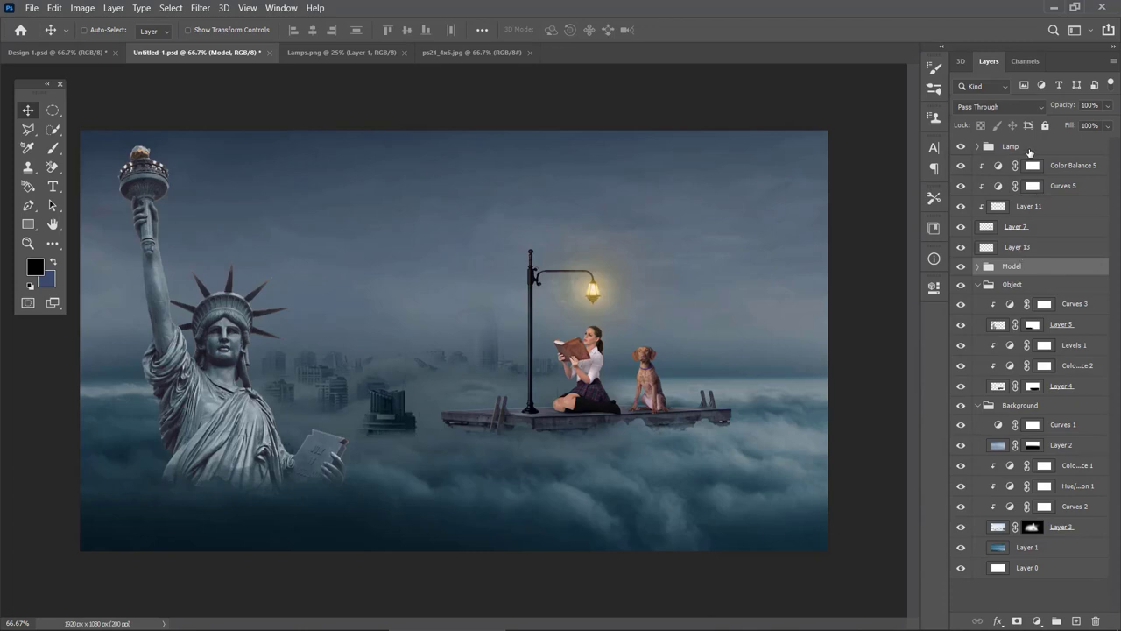
left_click(1029, 149, "shift")
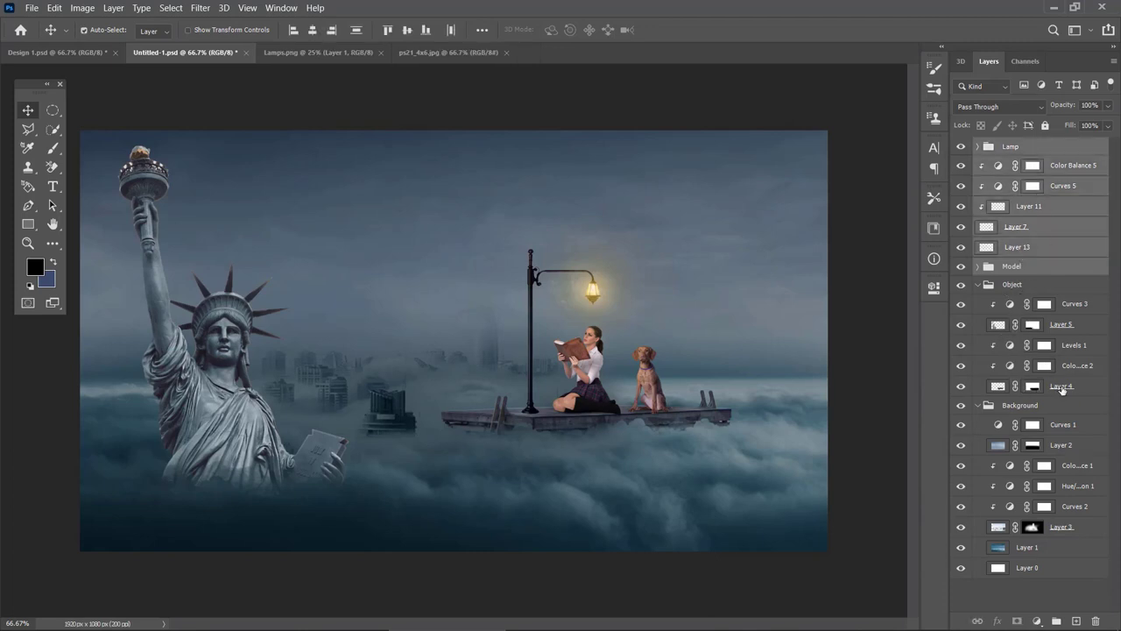
left_click(1062, 391, "ctrl")
left_click_drag(664, 406, 690, 406)
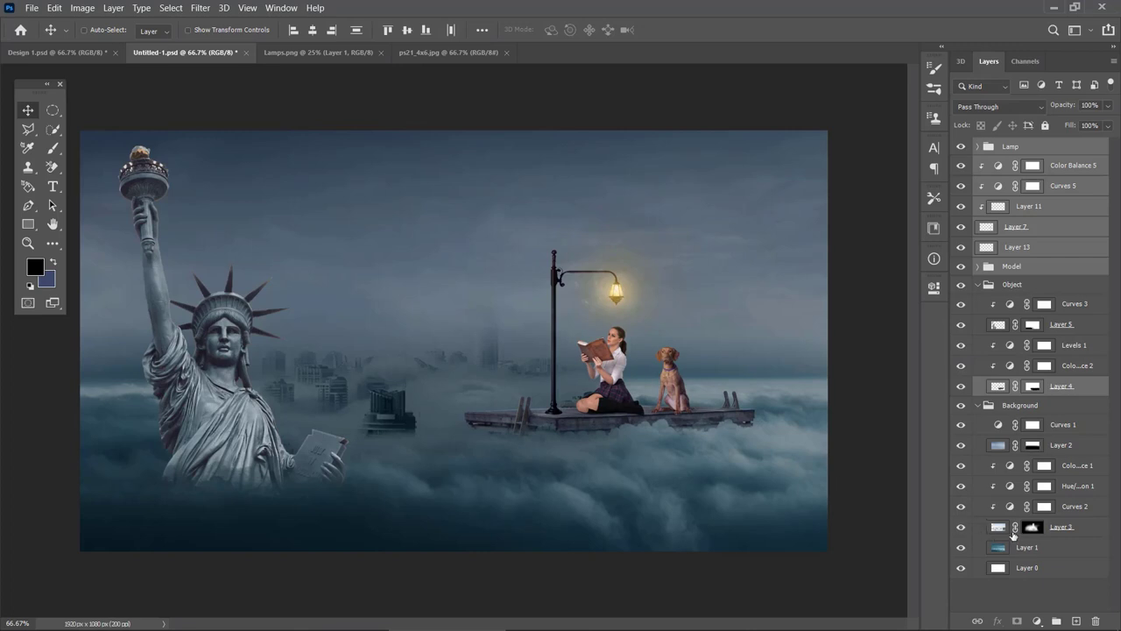
- Scale down the city layer in the Background group so its buildings sit smaller behind the statue and platform
left_click(1029, 528)
left_click(999, 528)
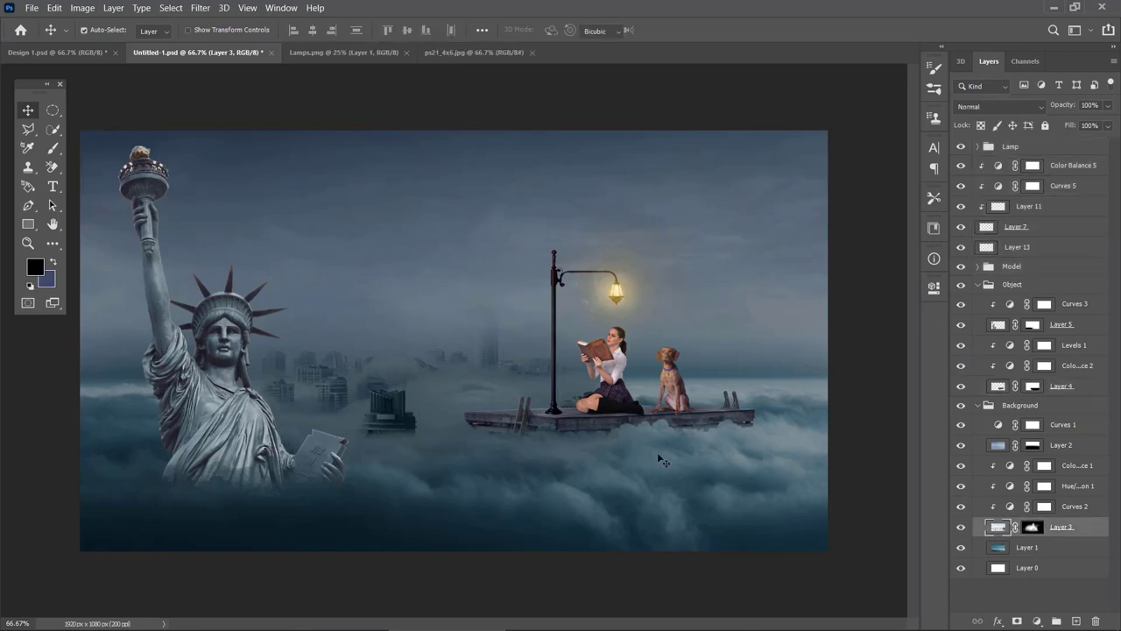
key("ctrl+t")
left_click_drag(827, 573, 789, 548)
key("Return")
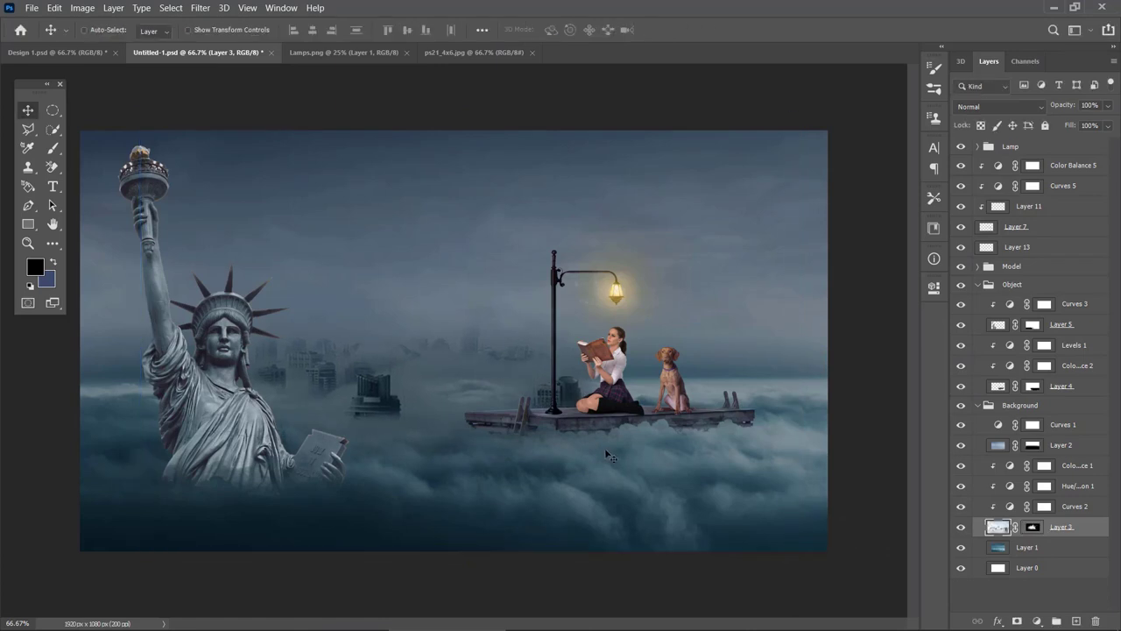
- Select the Lamp group and open the FAVPNG tree image, pngbarn (5).png and pngegg (2).png from the Sky Traveler folder
left_click(1016, 150)
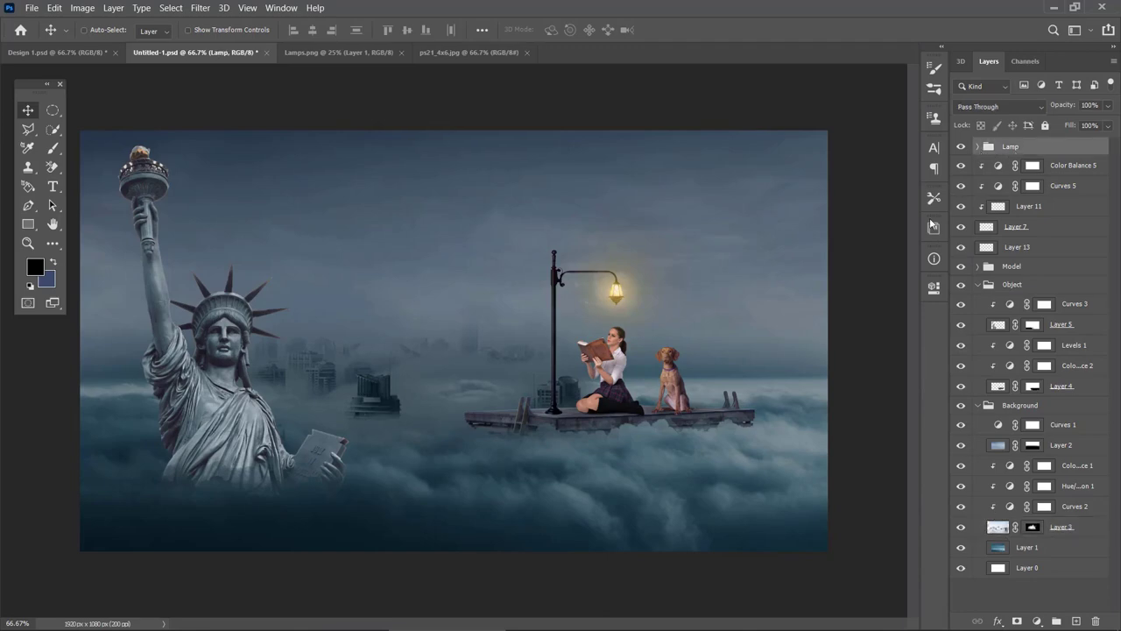
key("ctrl+o")
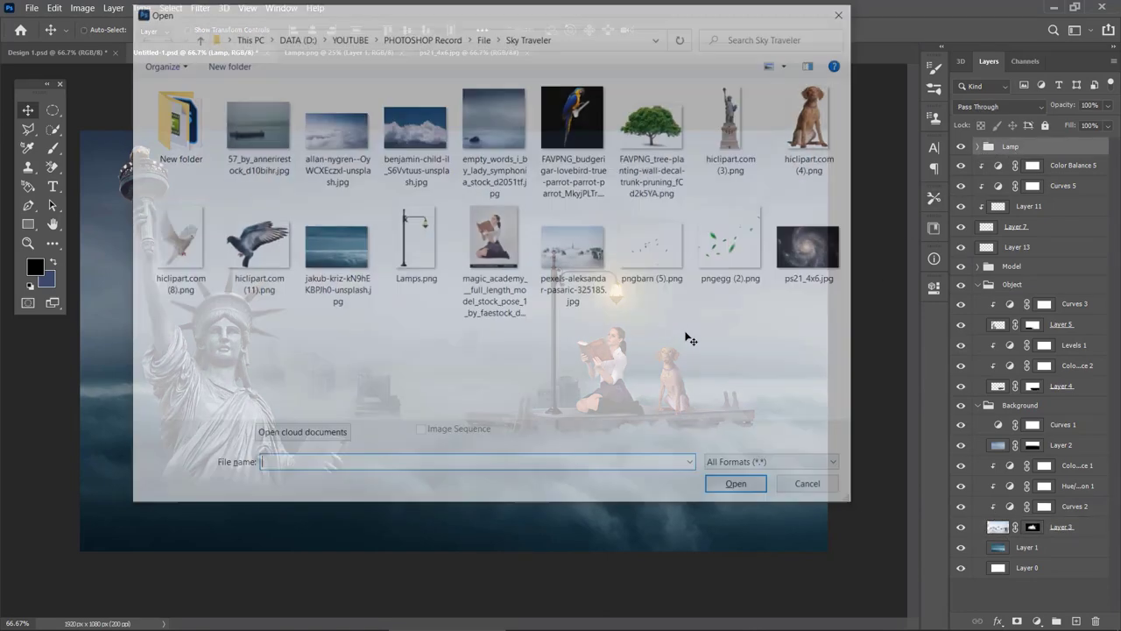
left_click(735, 245)
left_click(655, 140, "ctrl")
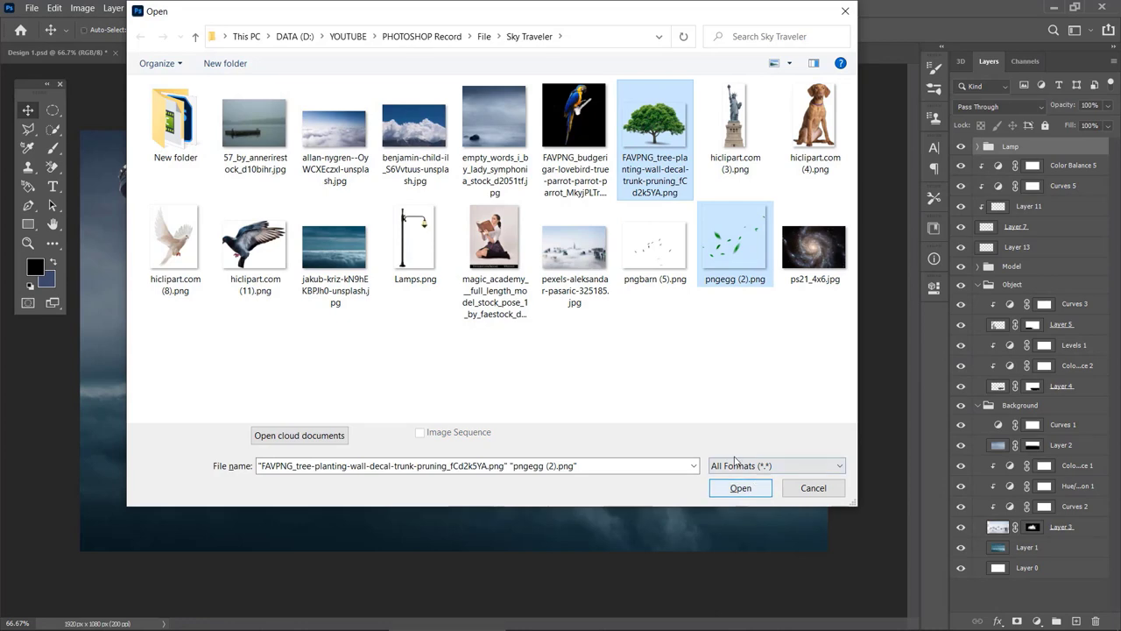
left_click(653, 248, "ctrl")
left_click(768, 489)
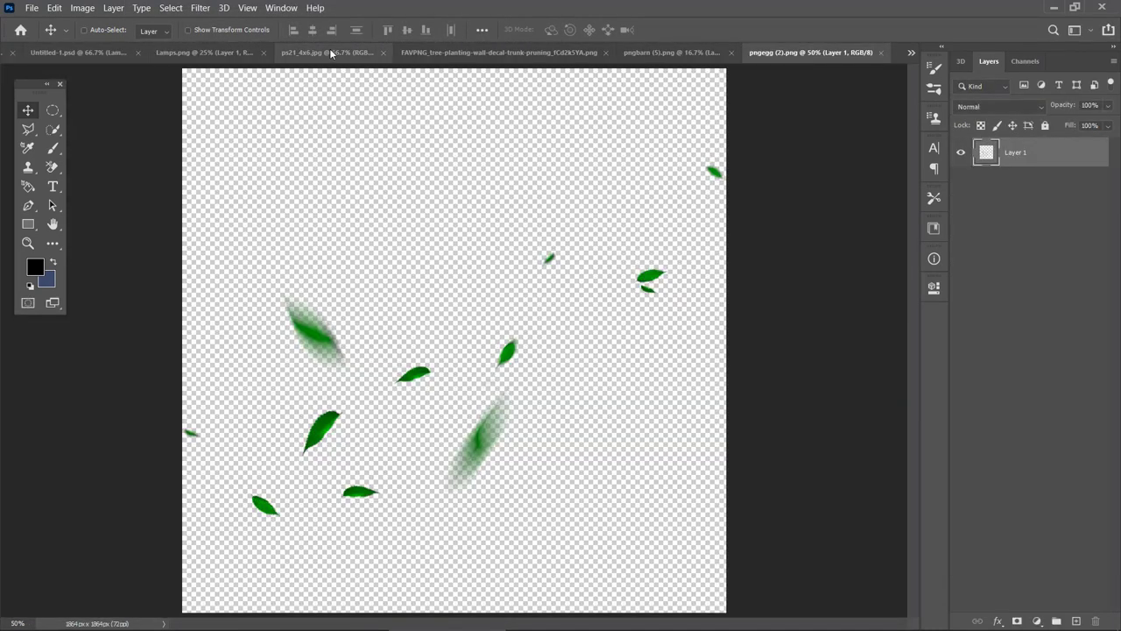
- Close the ps21_4x6.jpg galaxy image and the Lamps.png document
left_click(332, 52)
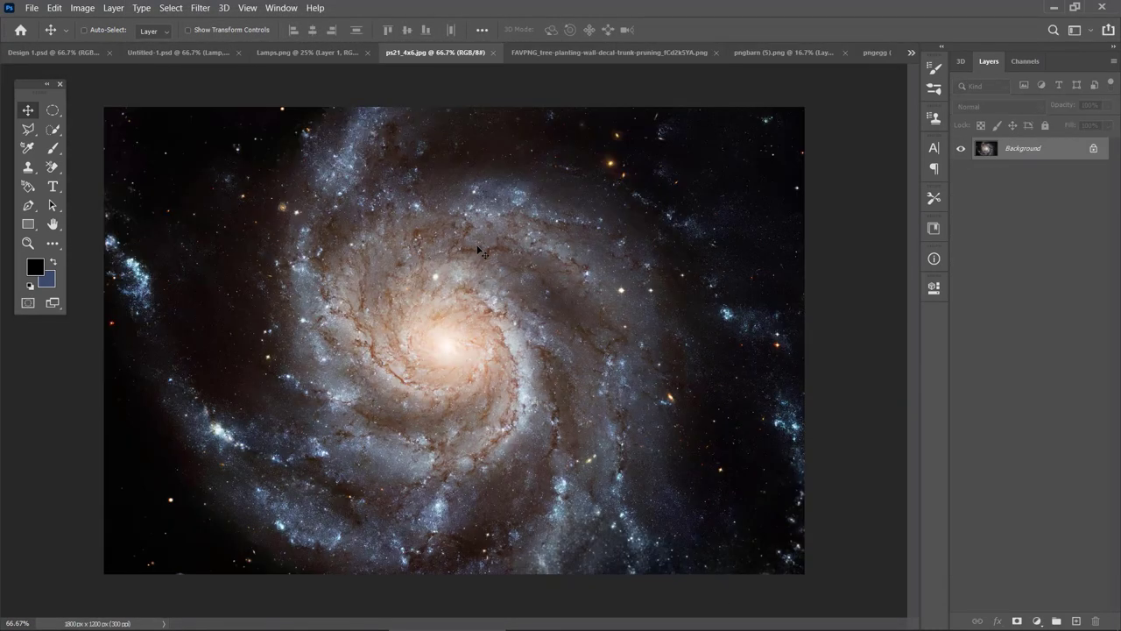
left_click(492, 53)
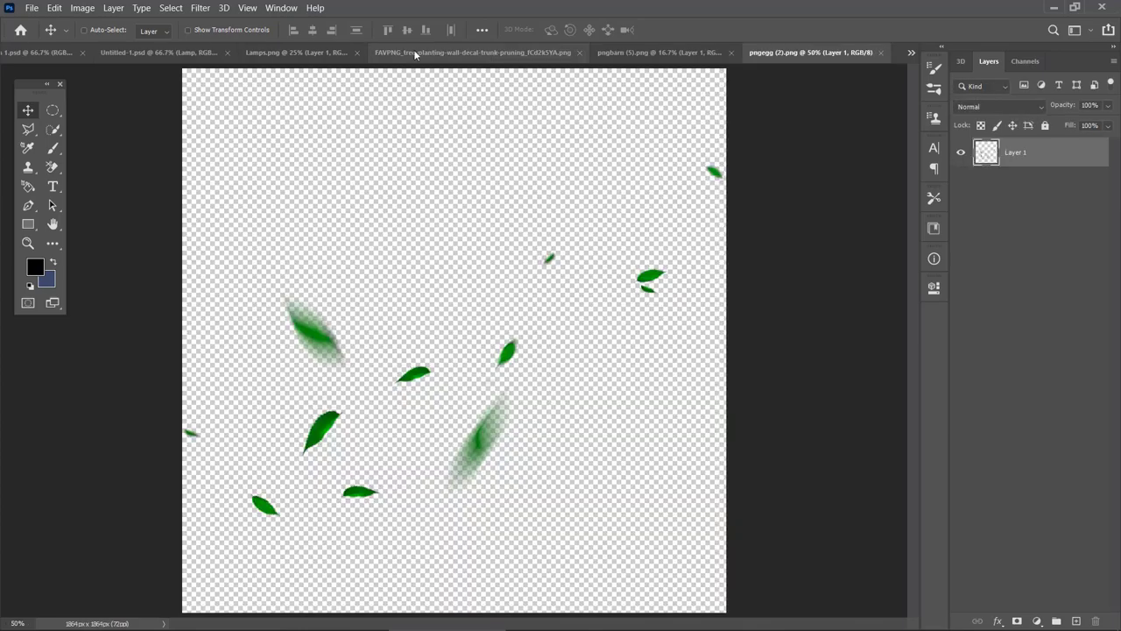
left_click(358, 53)
left_click(363, 49)
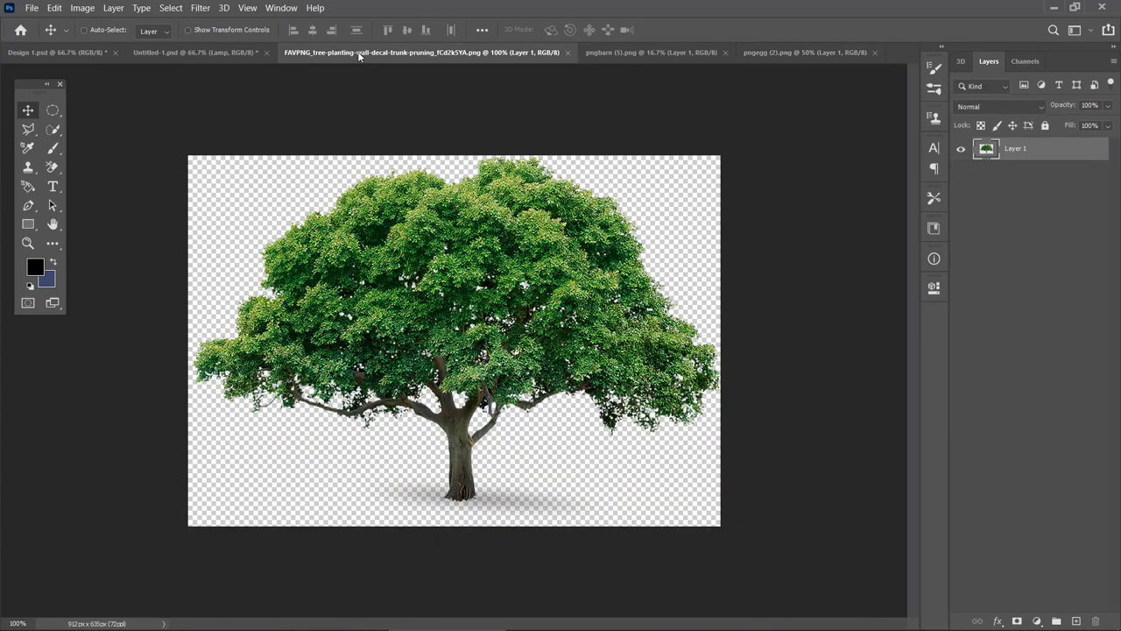
- Add the tree above the Lamp group, scale it to 306.09% width and 338.64% height, and position its branches across the scene's upper right
left_click_drag(447, 231, 568, 255)
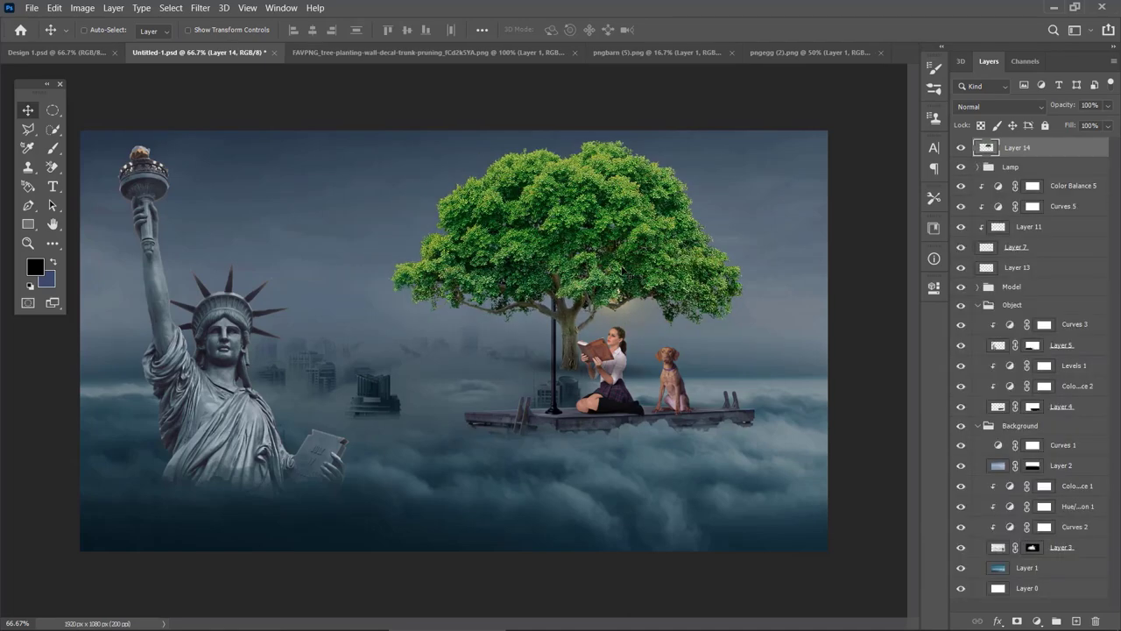
key("ctrl+minus")
key("ctrl+t")
left_click_drag(704, 378, 927, 598)
left_click_drag(397, 187, 151, 95)
left_click_drag(560, 394, 718, 223)
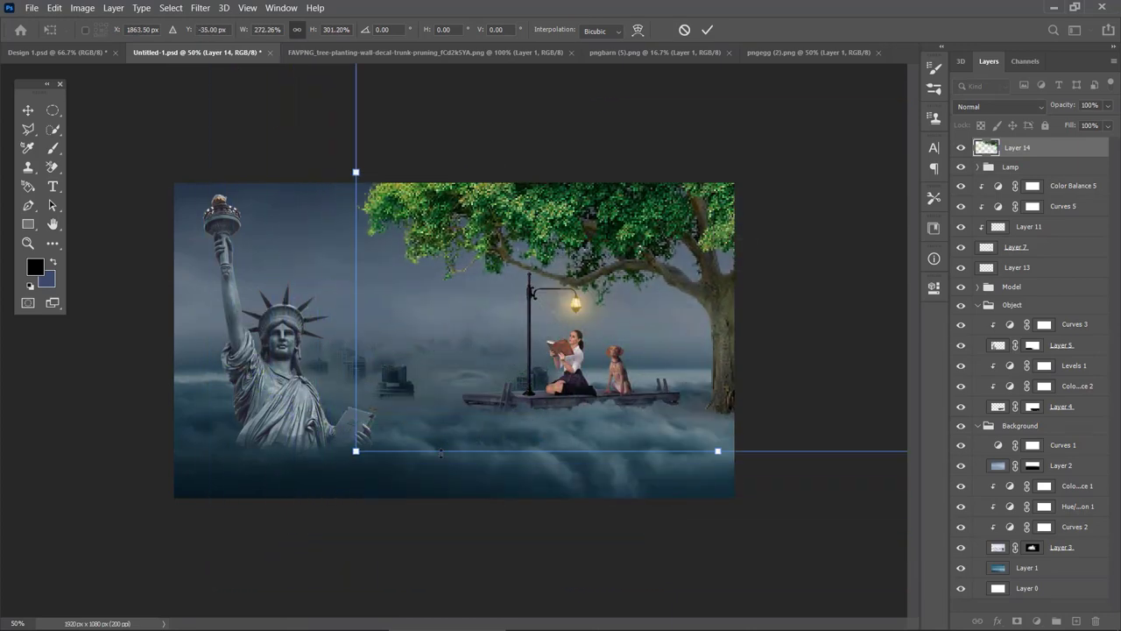
left_click_drag(356, 451, 266, 527)
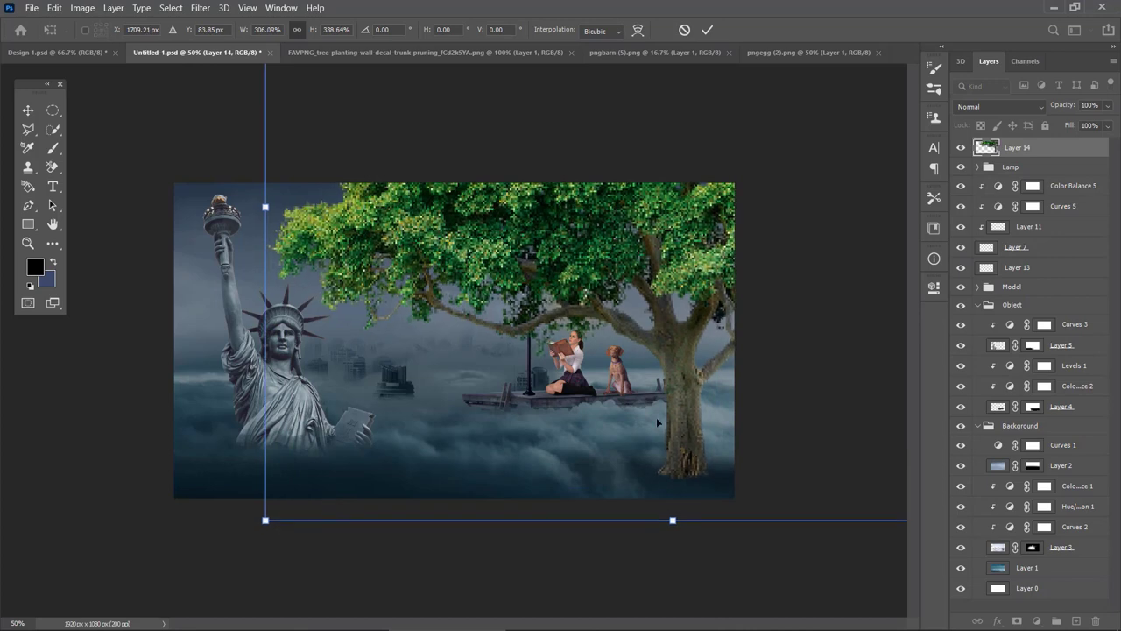
left_click_drag(658, 423, 729, 342)
left_click_drag(633, 318, 646, 313)
key("shift+Right")
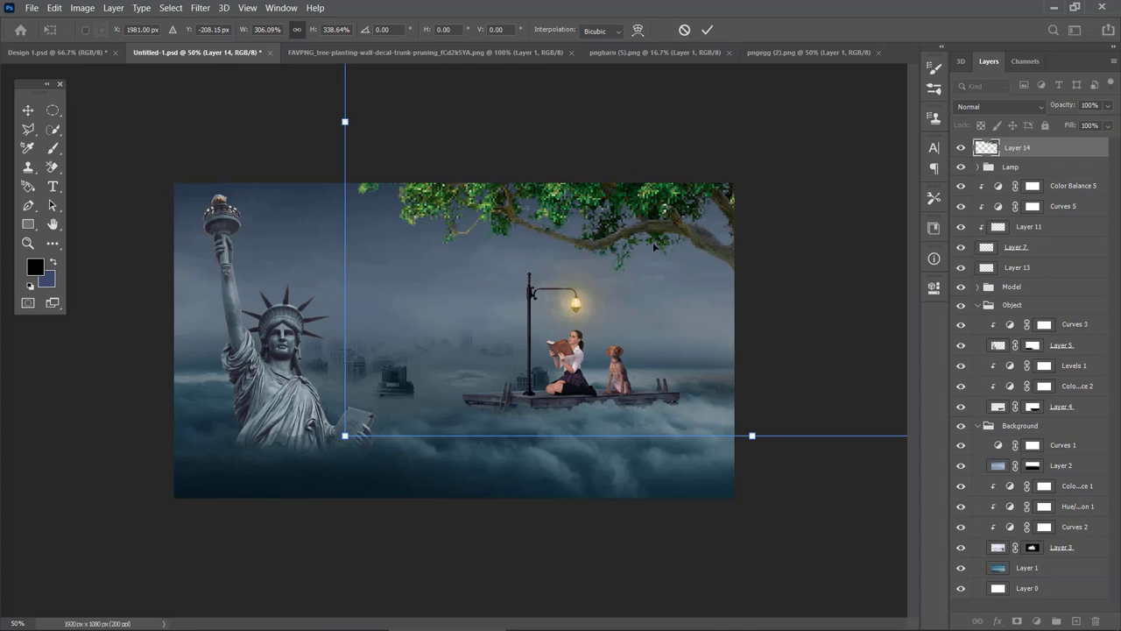
key("Return")
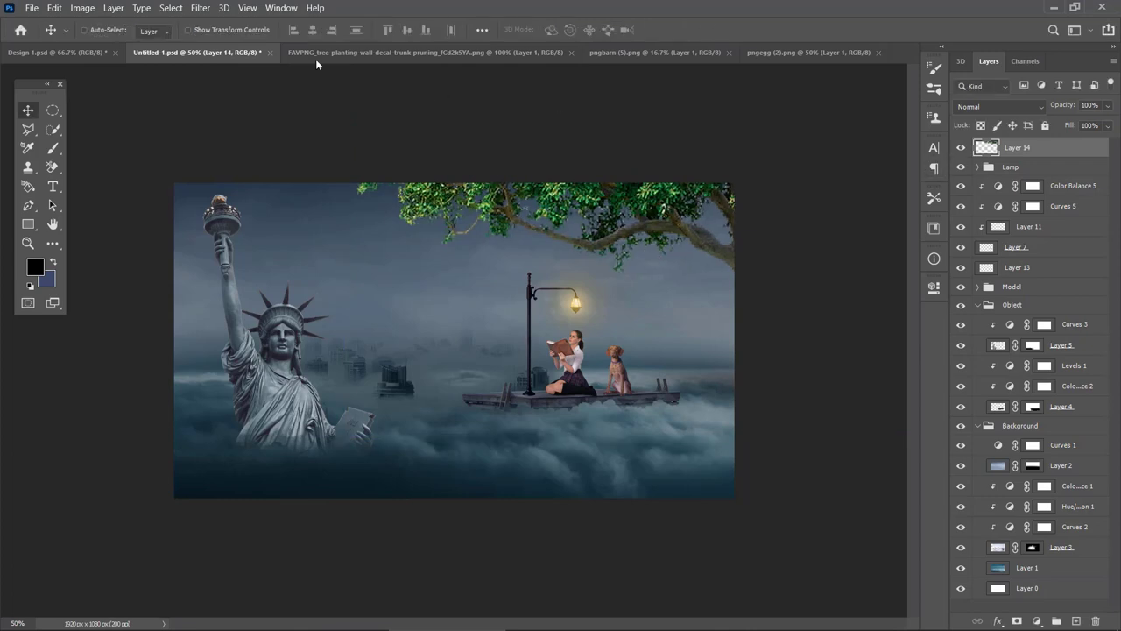
- Apply a Motion Blur to the tree layer with an angle of 0° and a distance of 21 pixels
left_click(209, 8)
mouse_move(315, 174)
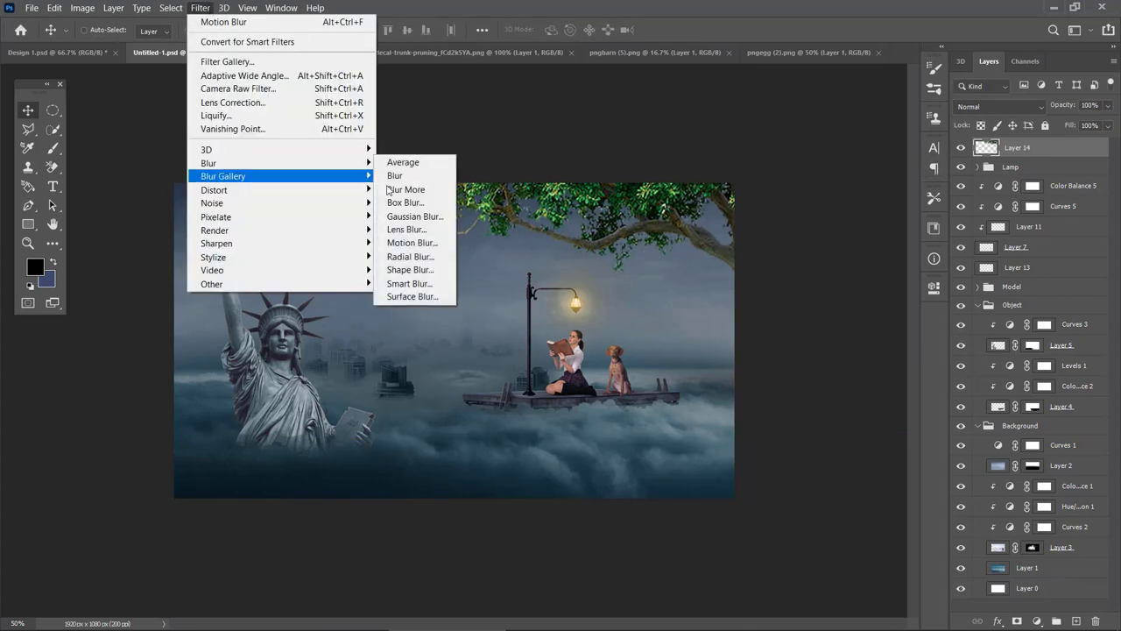
left_click(424, 247)
mouse_move(880, 432)
left_mouse_down()
mouse_move(910, 424)
mouse_move(898, 436)
left_mouse_up()
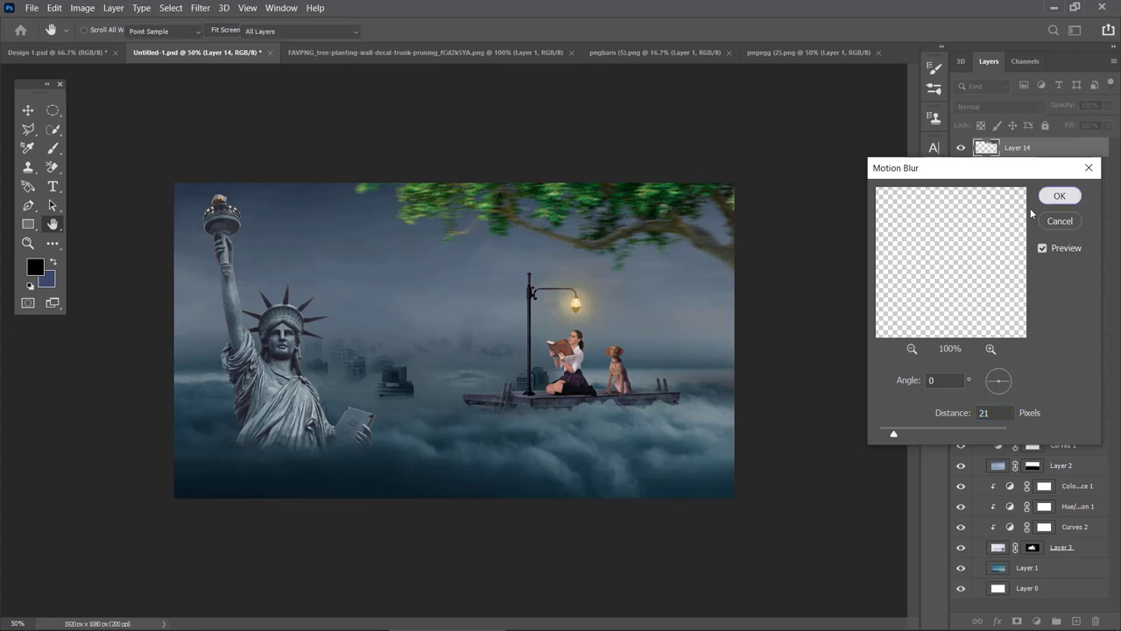
left_click(1059, 195)
- Group the dog's image, shadow and adjustment layers and name the group Dog
key("ctrl+plus")
left_click(1065, 188)
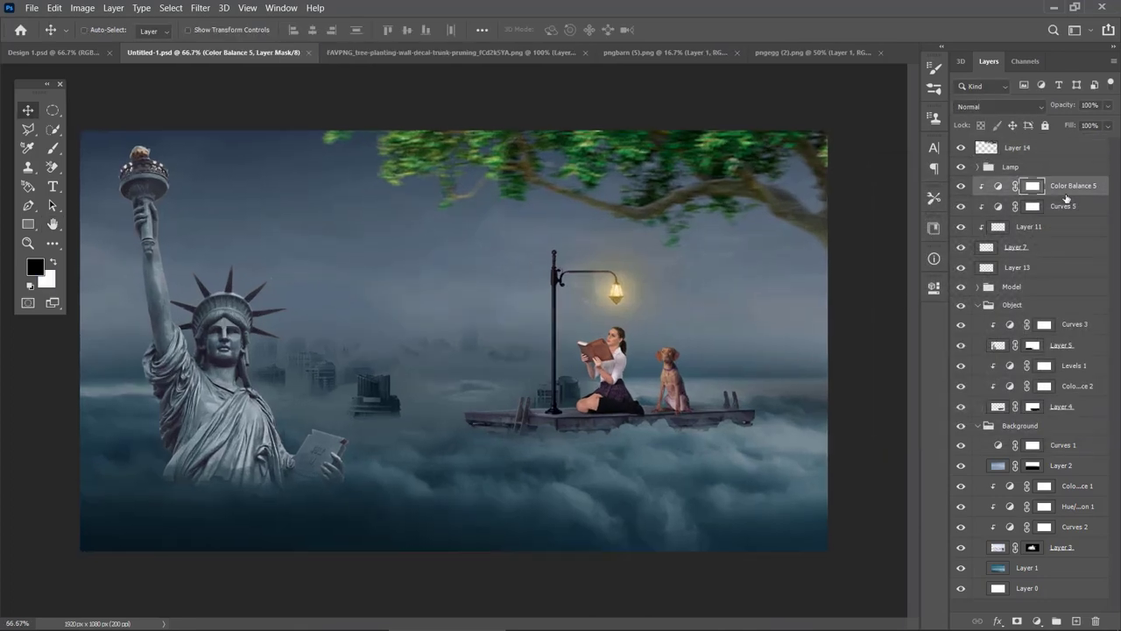
left_click(1036, 253, "shift")
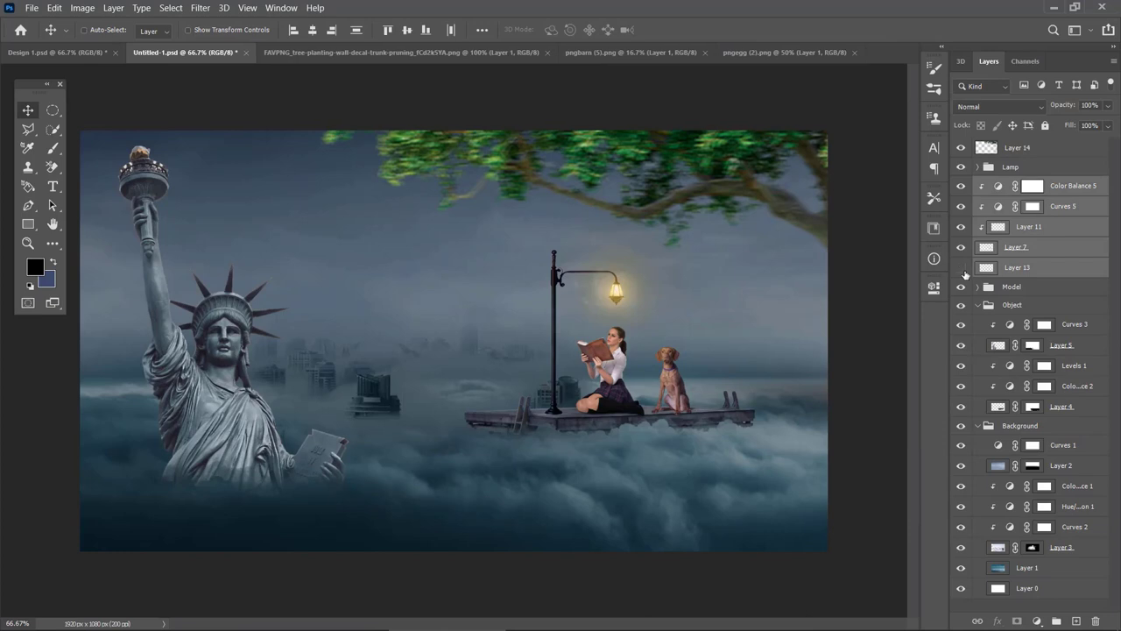
key("ctrl+g")
double_click(1014, 186)
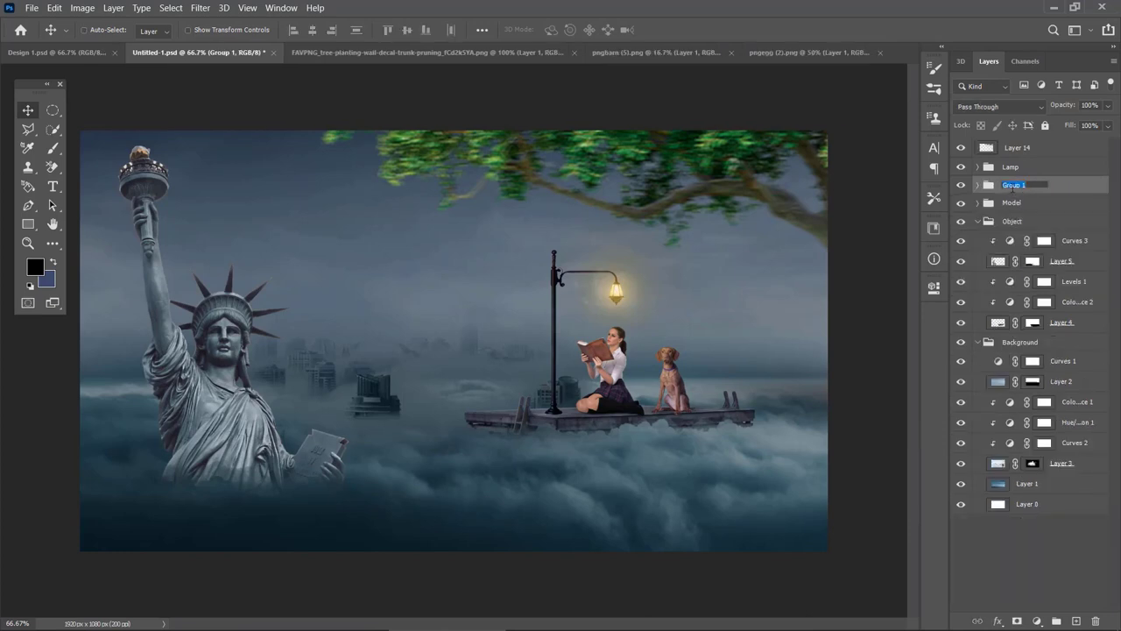
key("Return")
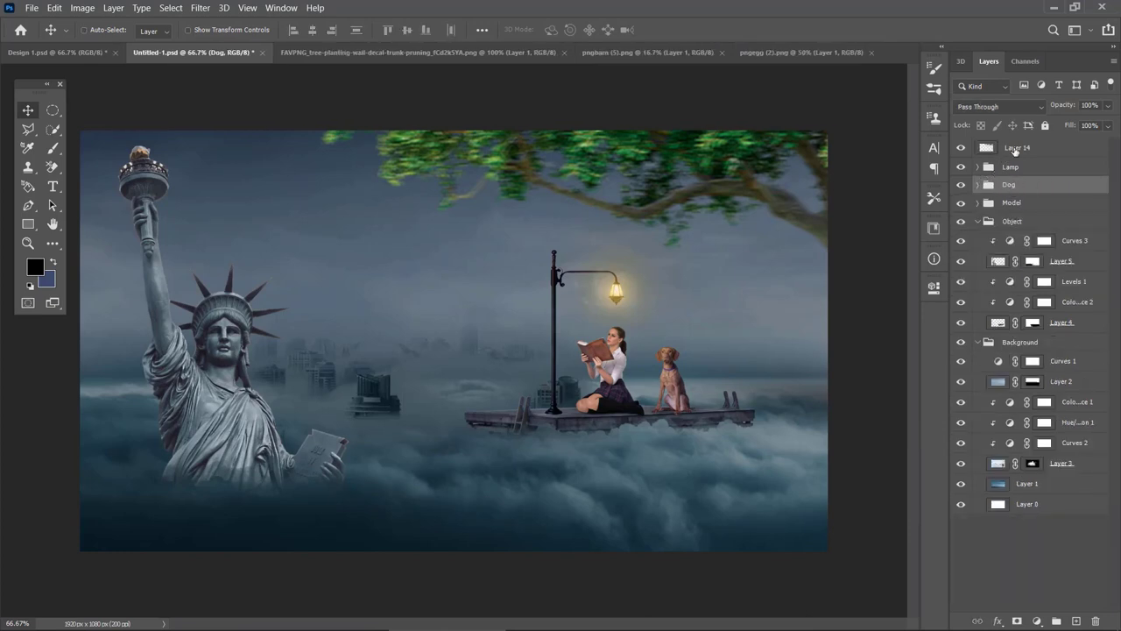
- Add a Color Balance adjustment clipped to the tree layer, with midtones red at +65 and slight shifts towards green and blue
left_click(1013, 151)
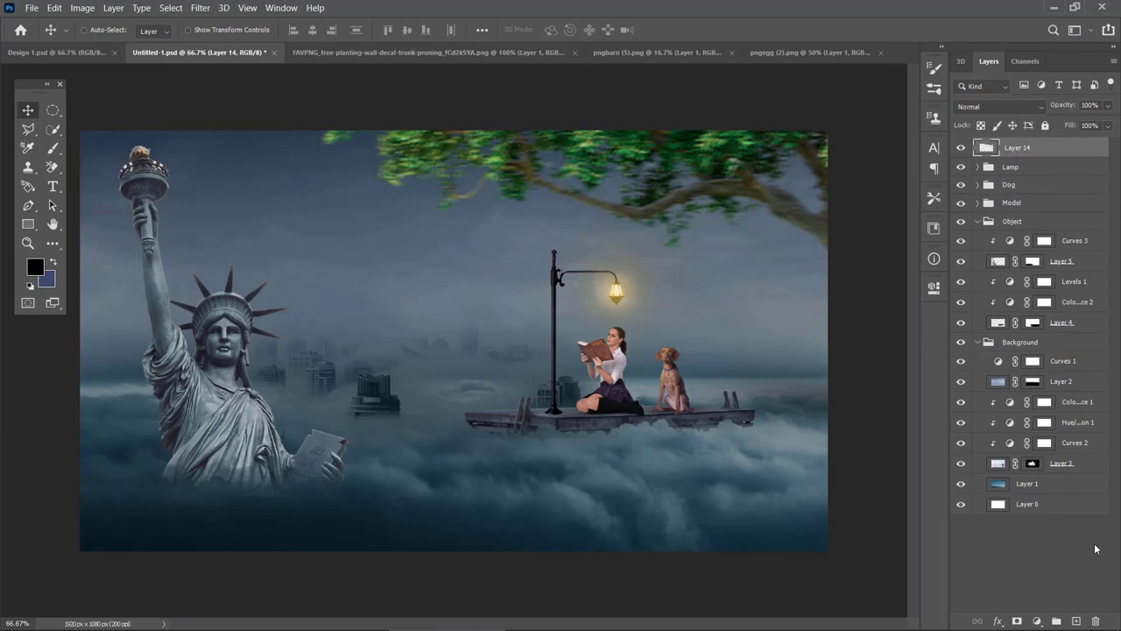
left_click(1037, 621)
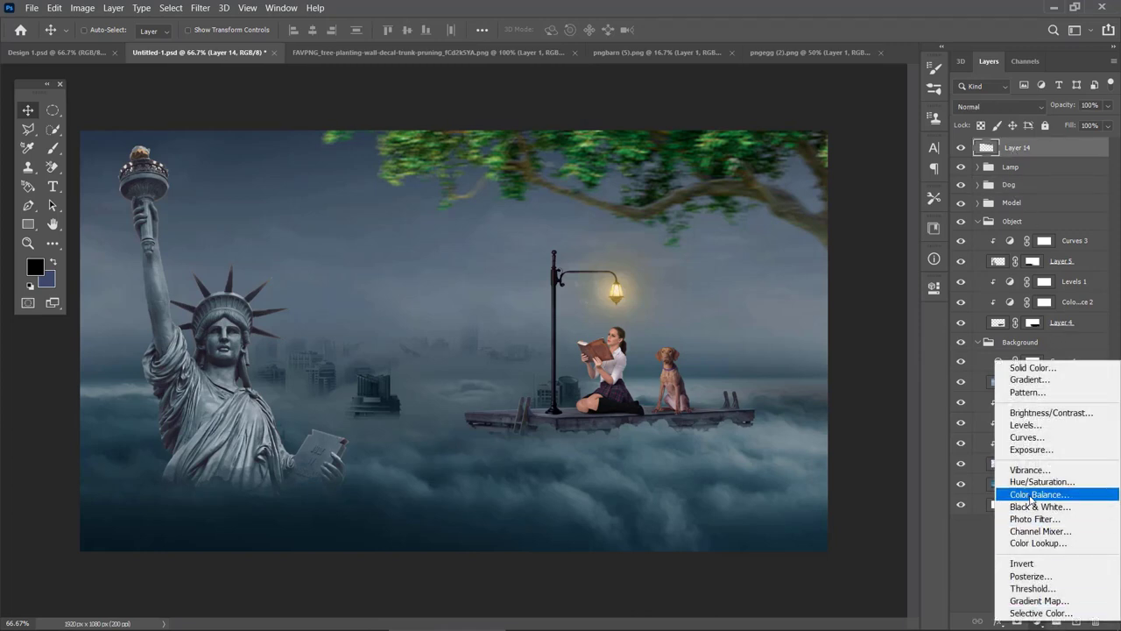
left_click(1056, 496)
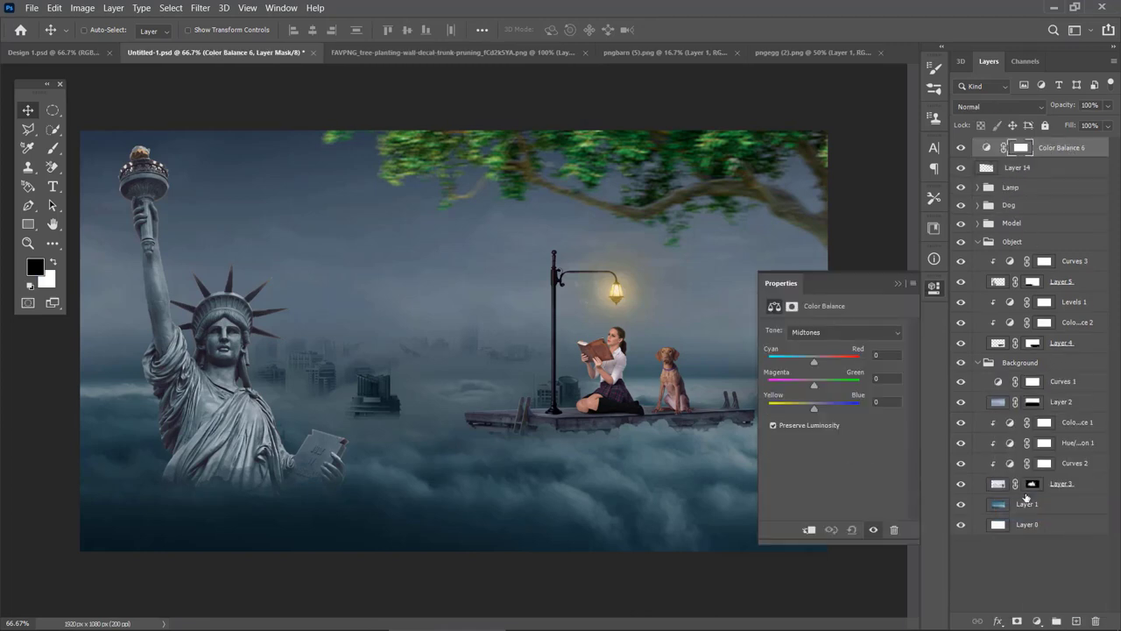
left_click_drag(820, 358, 836, 368)
left_click(809, 529)
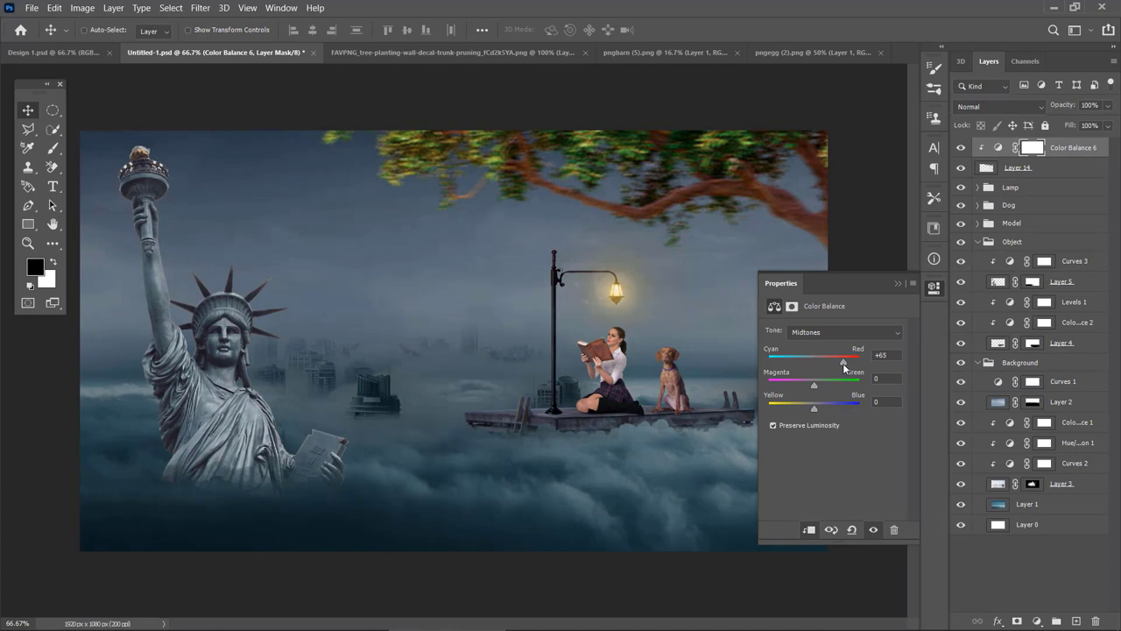
left_click_drag(814, 385, 817, 388)
left_click_drag(816, 409, 825, 410)
left_click(933, 287)
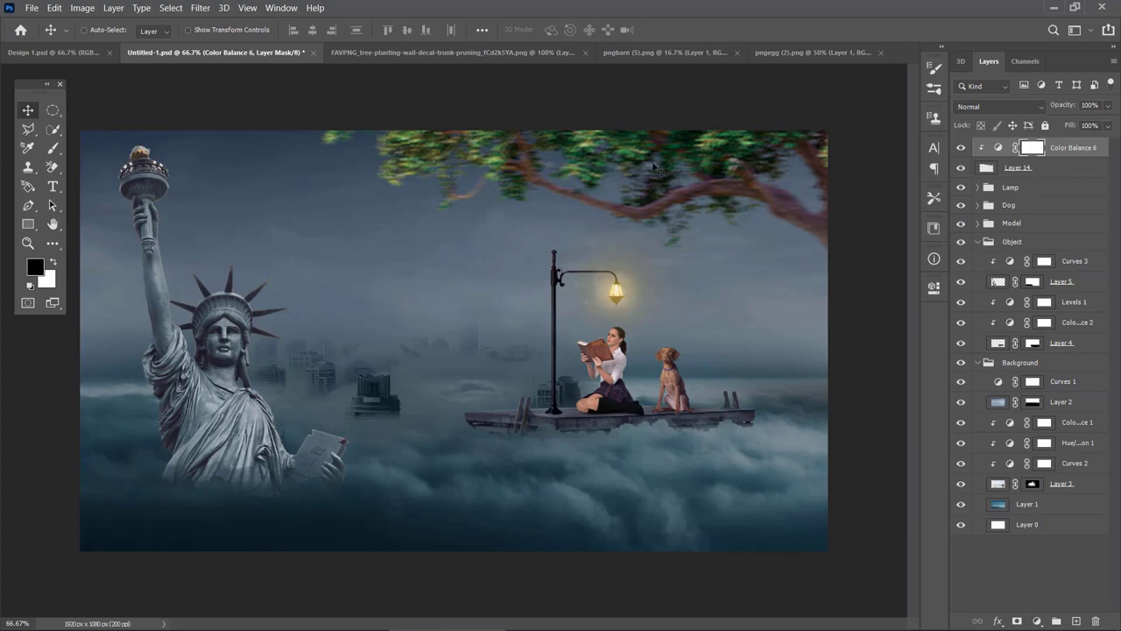
- Close the tree image and add the green leaves image to the composite as a layer above the tree's Color Balance
left_click(584, 52)
left_click(503, 54)
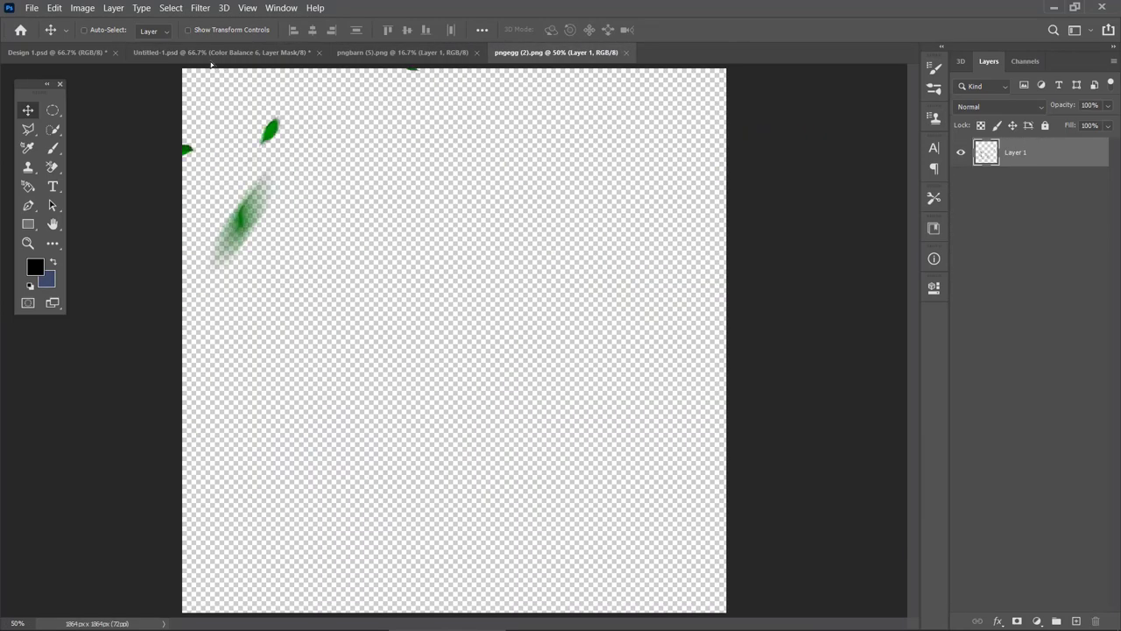
left_click_drag(211, 64, 480, 286)
left_click_drag(582, 316, 620, 306)
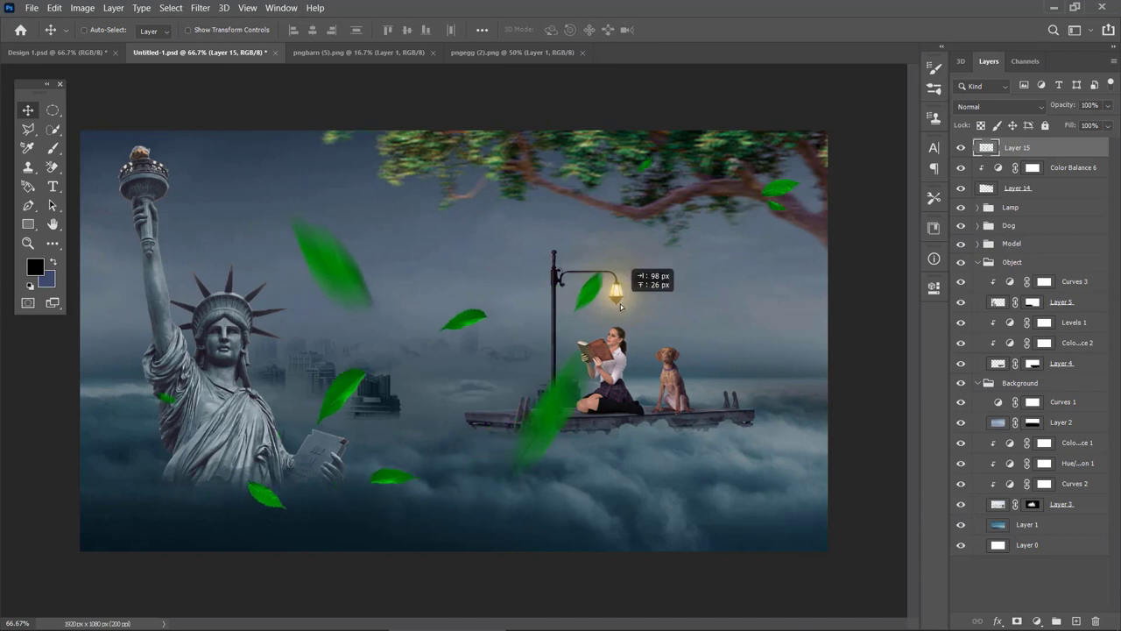
- Scale the leaves layer to 35.19% and position it around the lamp post, girl and dog
key("ctrl+t")
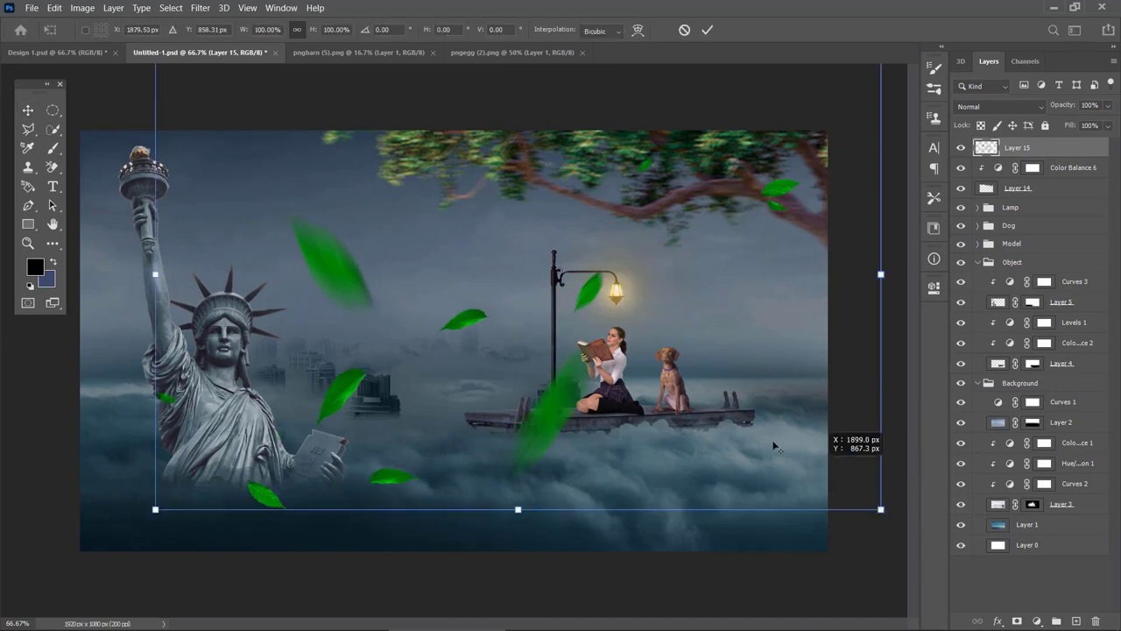
left_click_drag(880, 508, 663, 368)
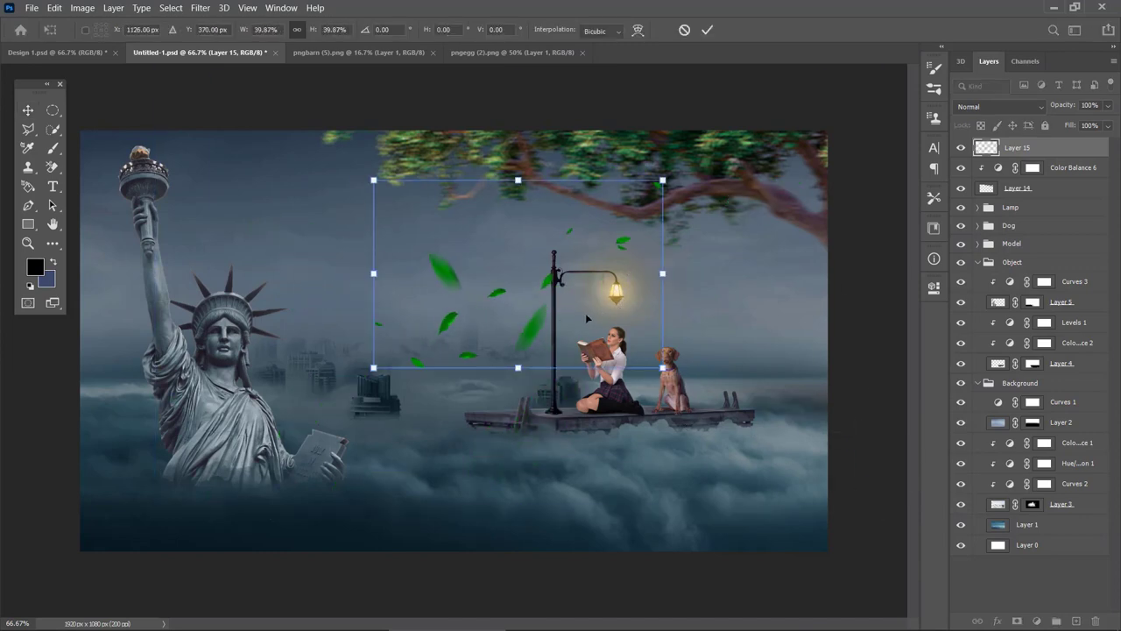
left_click_drag(585, 313, 646, 344)
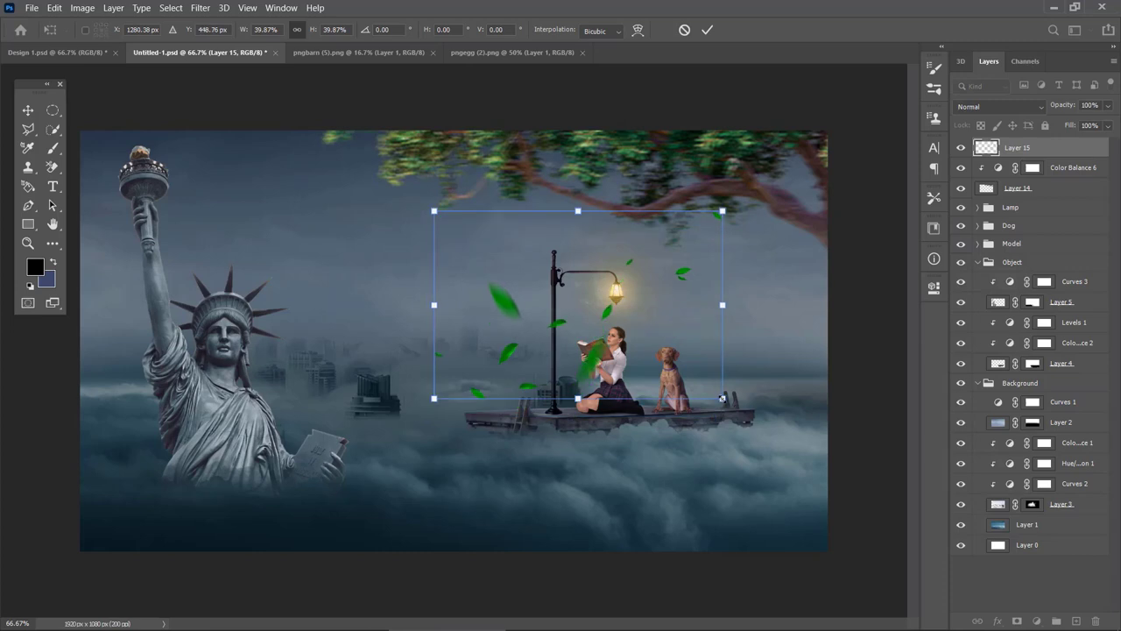
left_click_drag(722, 398, 690, 373)
left_click_drag(635, 292, 654, 299)
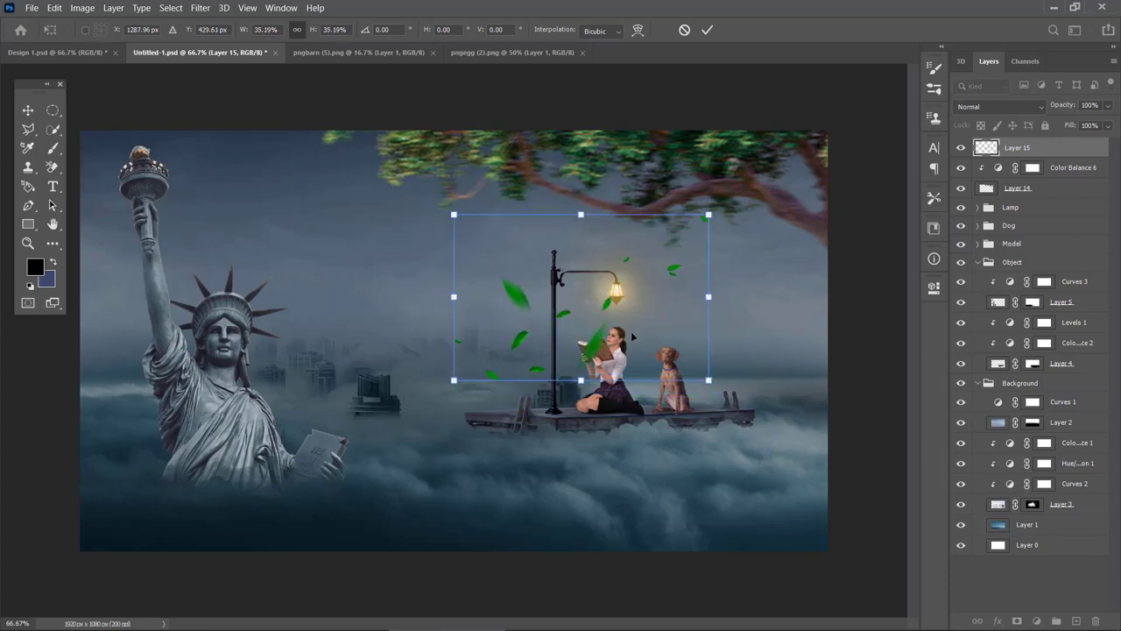
key("Return")
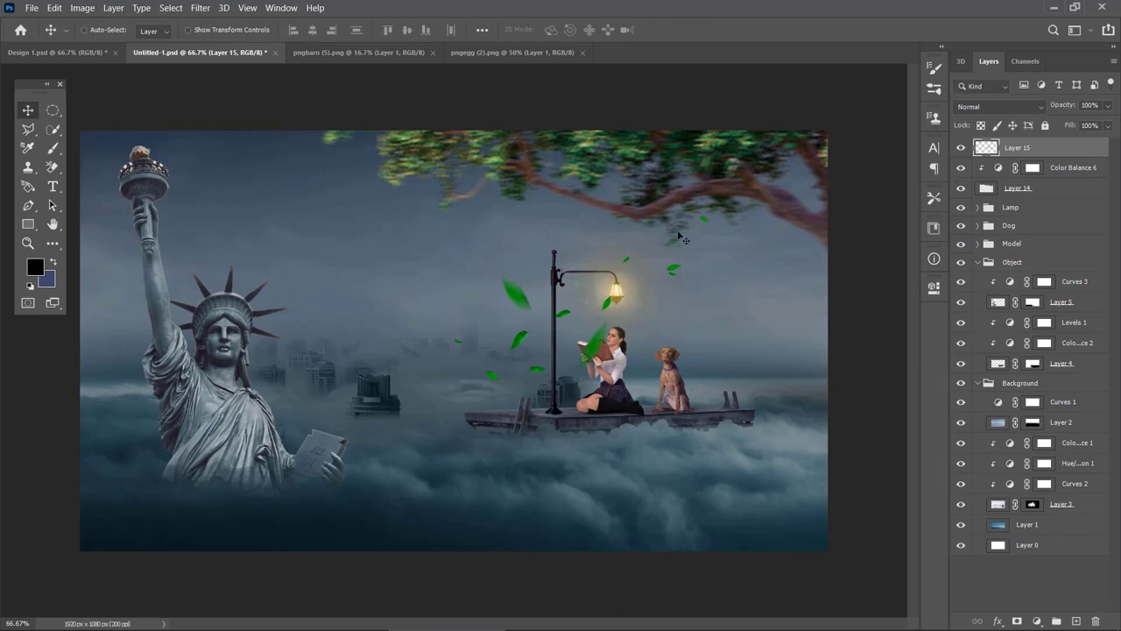
- Move the large blurred leaf covering the girl down to the clouds below the floating platform
key("j")
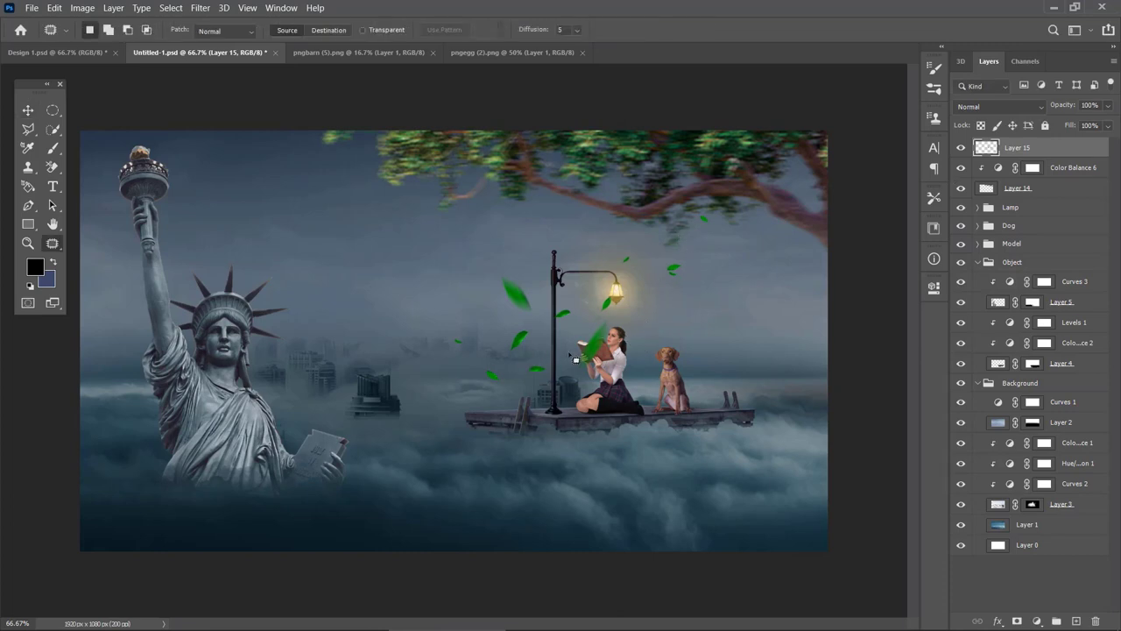
mouse_move(568, 353)
left_mouse_down()
mouse_move(602, 319)
mouse_move(628, 322)
mouse_move(631, 381)
mouse_move(585, 395)
mouse_move(598, 349)
mouse_move(657, 427)
mouse_move(647, 449)
mouse_move(633, 455)
left_mouse_up()
key("v")
key("ctrl+d")
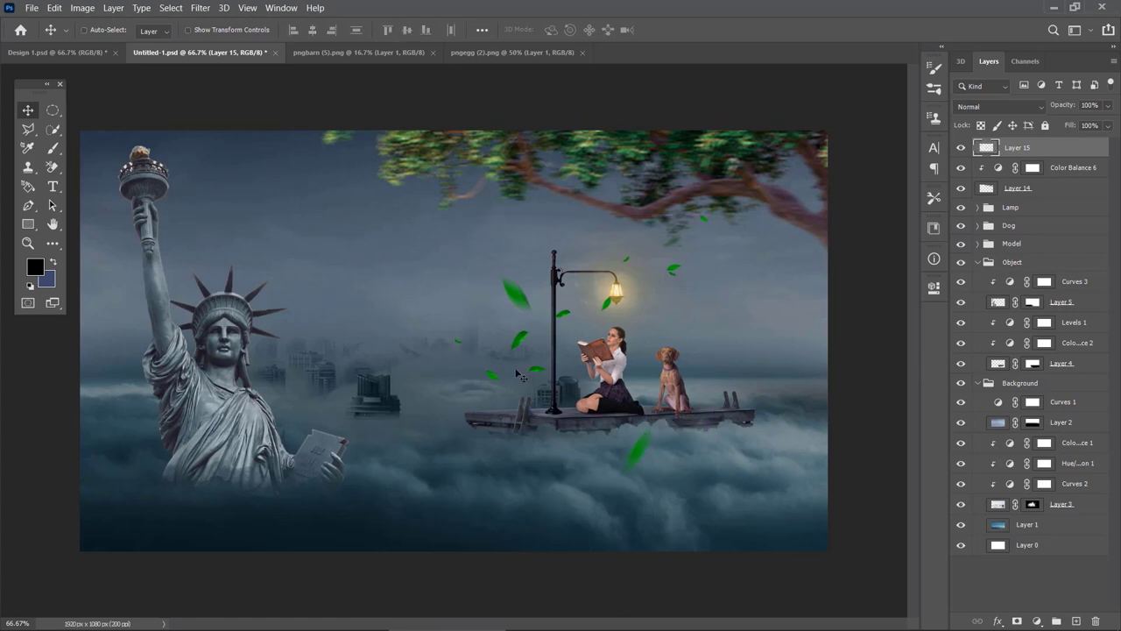
- Move the leaf under the lamp to the dog's upper right and a leaf beside the post to the platform's right end
key("j")
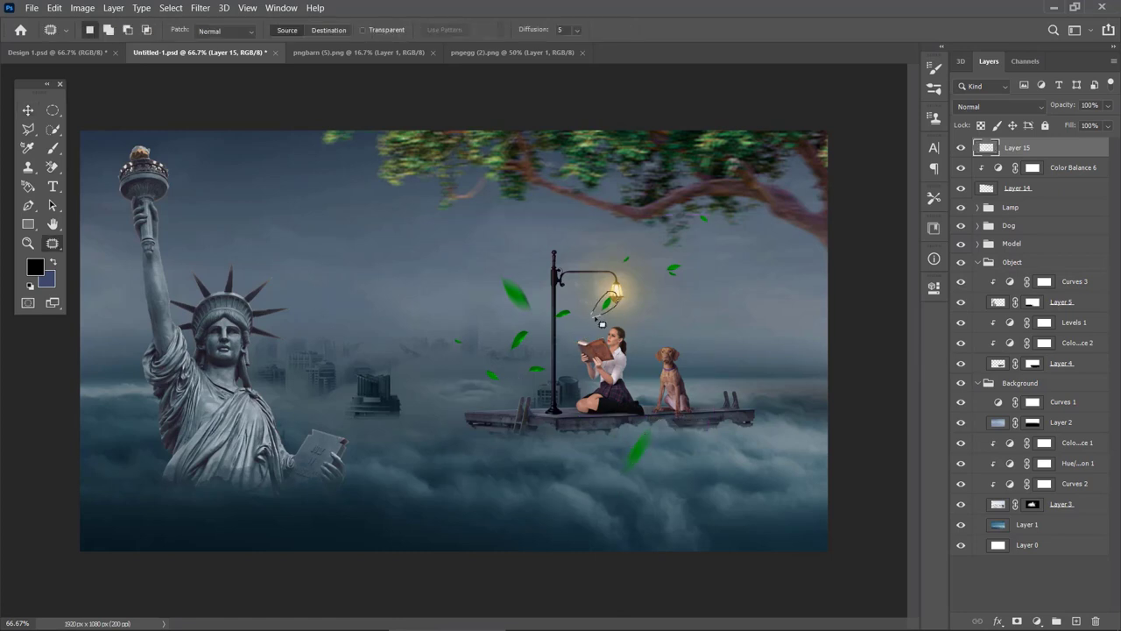
key("v")
left_click_drag(616, 298, 723, 329)
key("j")
mouse_move(536, 363)
left_mouse_down()
mouse_move(528, 326)
mouse_move(531, 363)
mouse_move(745, 400)
mouse_move(795, 388)
mouse_move(787, 397)
left_mouse_up()
key("v")
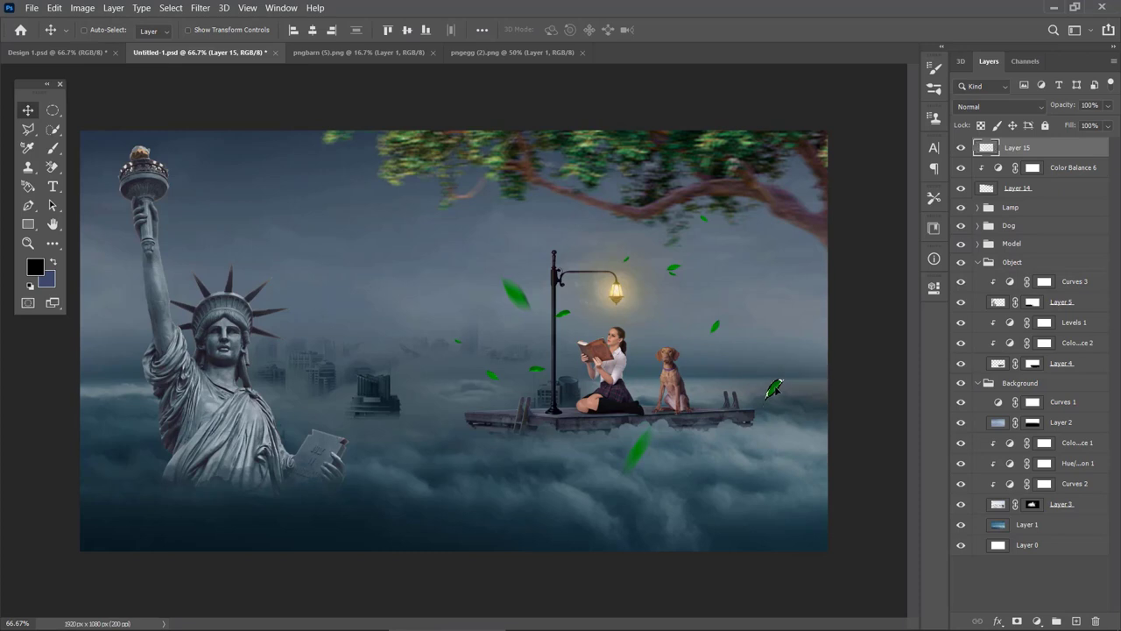
key("ctrl")
- Move the two small leaves beside the lamp post's base down and left, just above the platform's left end
key("j")
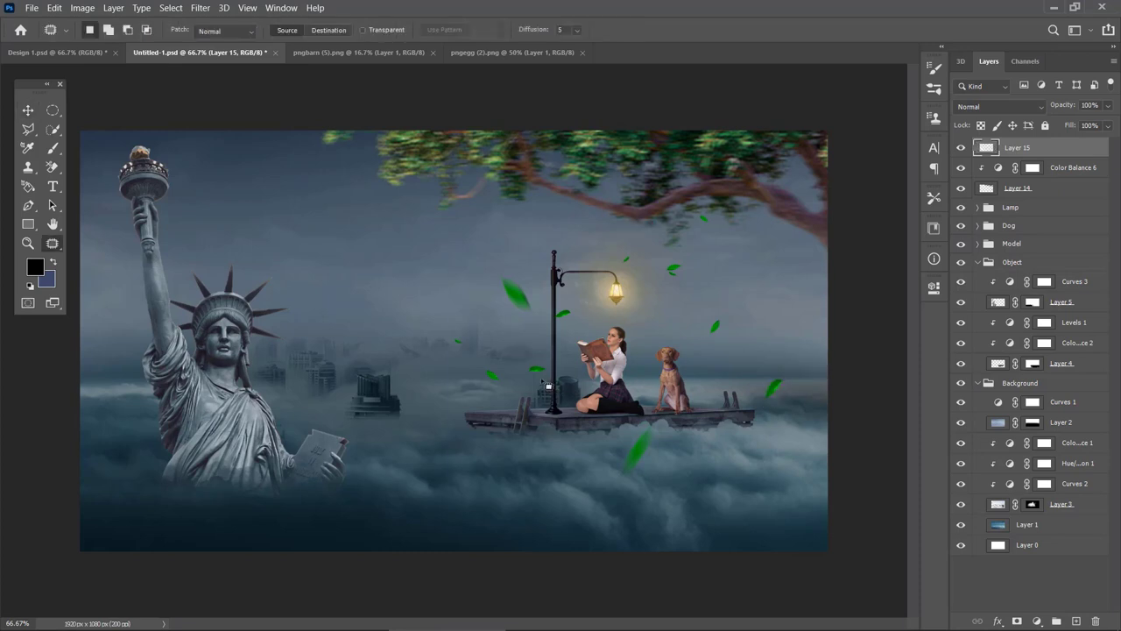
mouse_move(543, 365)
left_mouse_down()
mouse_move(489, 359)
mouse_move(476, 377)
mouse_move(502, 422)
mouse_move(480, 420)
mouse_move(499, 393)
left_mouse_up()
key("v")
key("ctrl+d")
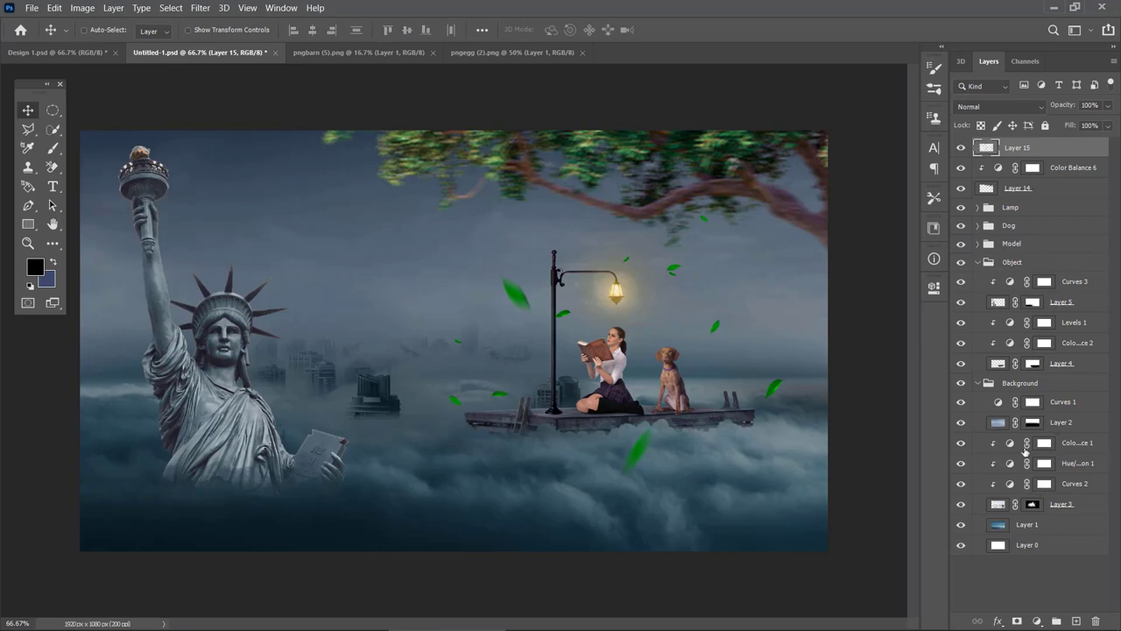
- Add a Color Balance adjustment clipped to the leaves layer, with midtones red at +97, Magenta/Green at -13 and a shift towards blue
left_click(1037, 621)
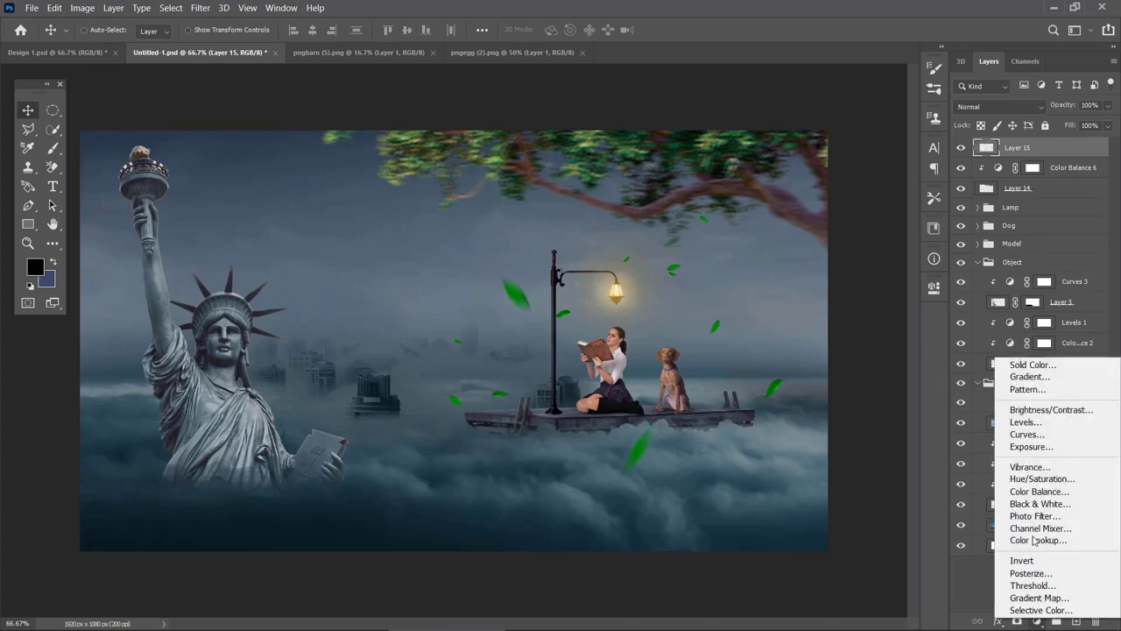
left_click(1036, 492)
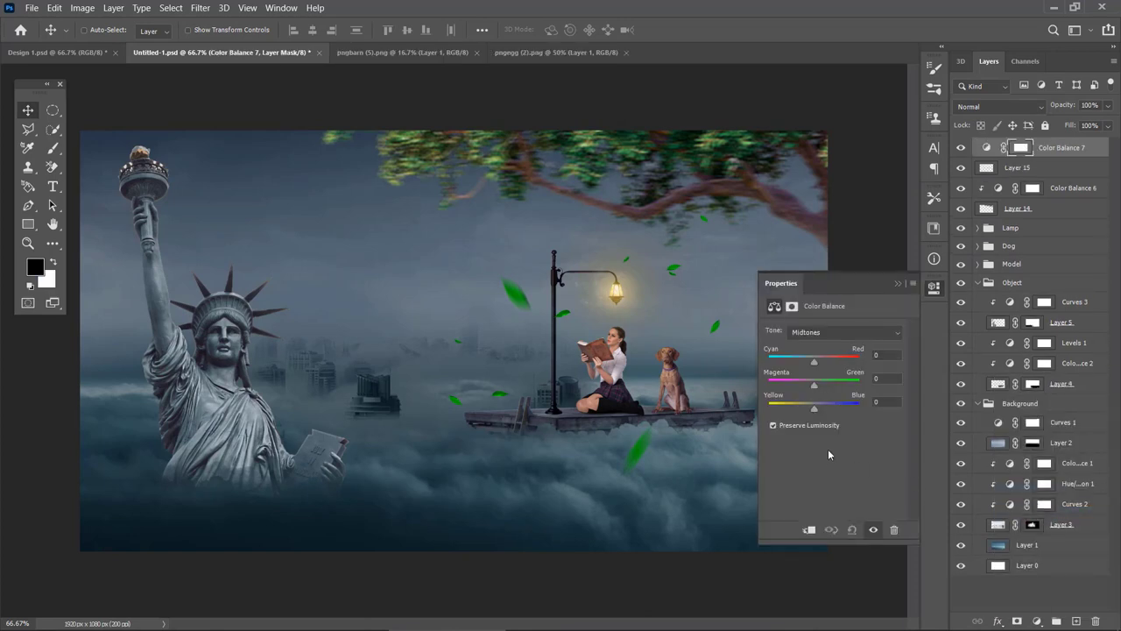
left_click_drag(815, 362, 853, 368)
key("ctrl+alt+g")
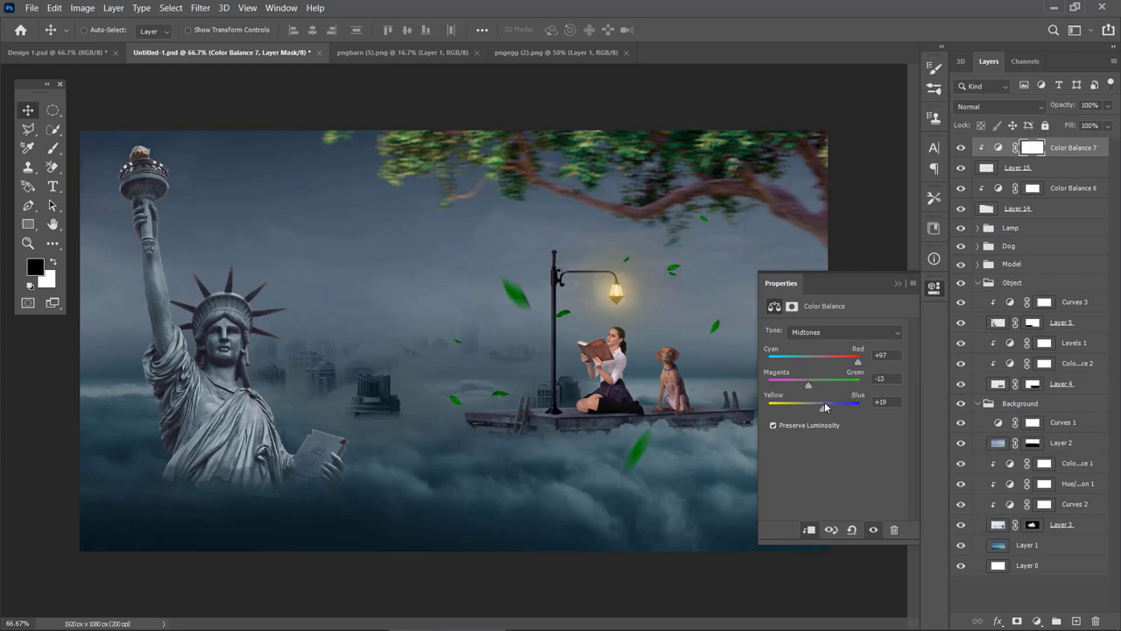
left_click_drag(824, 407, 856, 404)
- Add a Hue/Saturation adjustment clipped directly above the leaves layer, with saturation at -37
left_click(1002, 166)
left_click(1037, 621)
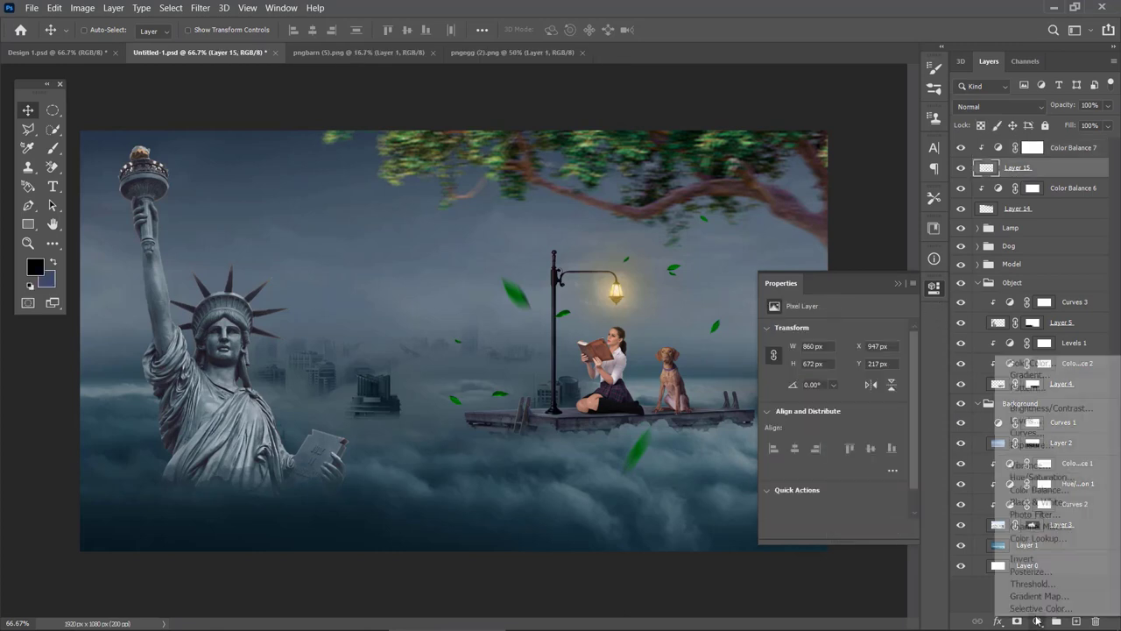
left_click(1042, 477)
left_click_drag(833, 409, 813, 414)
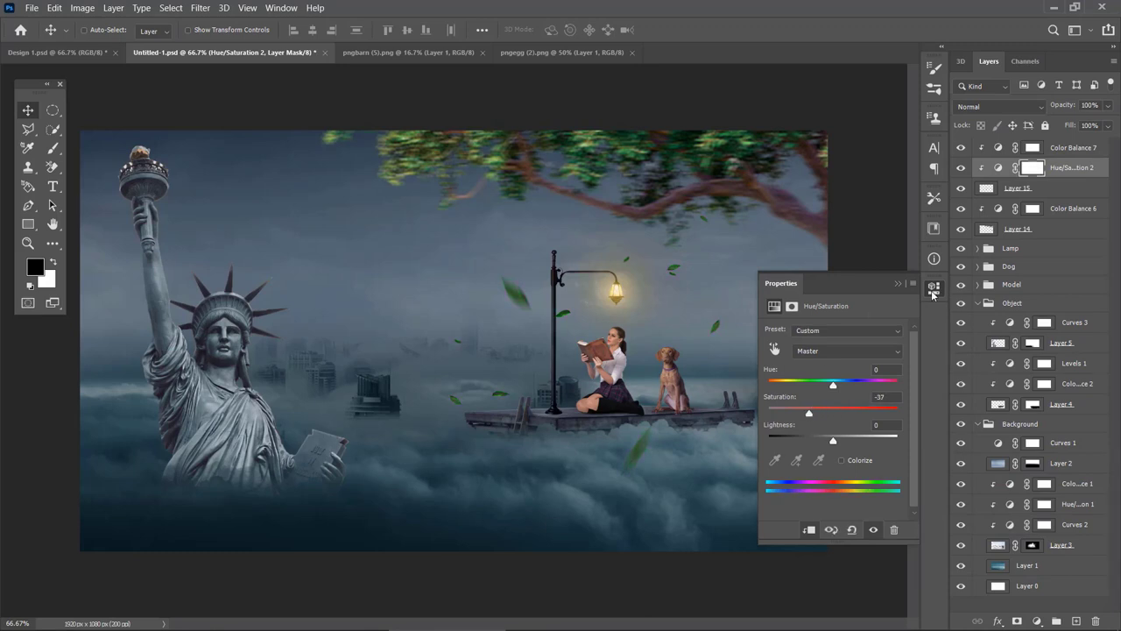
left_click(934, 288)
- Group the tree and leaves layers with their adjustments, name the group Tree, and compare the scene with and without it
left_click(1067, 152)
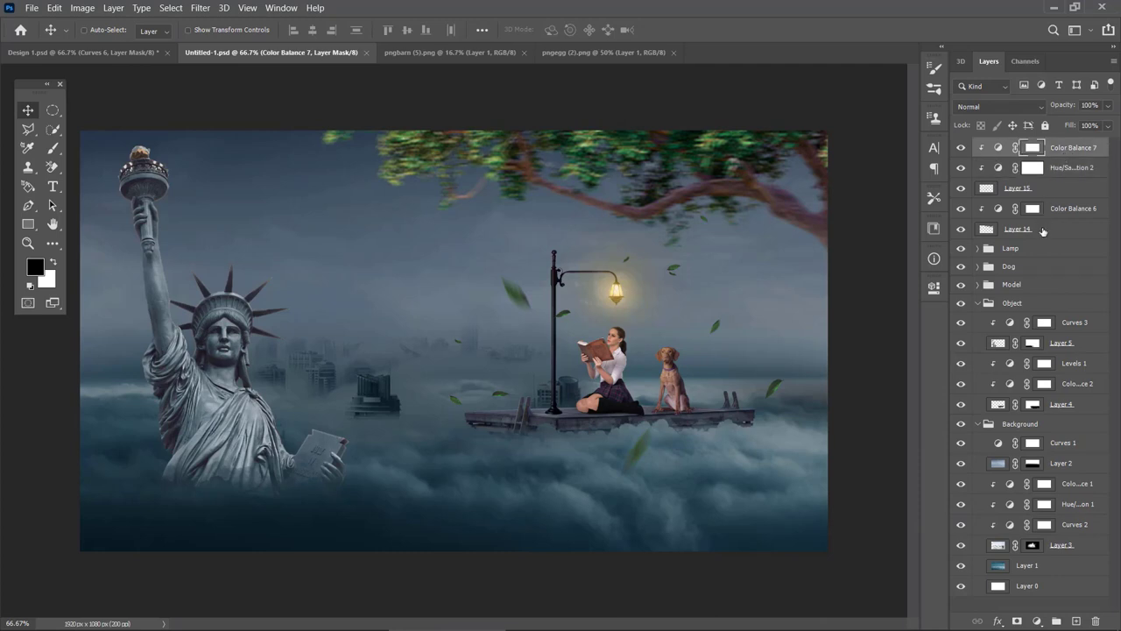
left_click(1043, 231, "shift")
key("ctrl+g")
double_click(1013, 147)
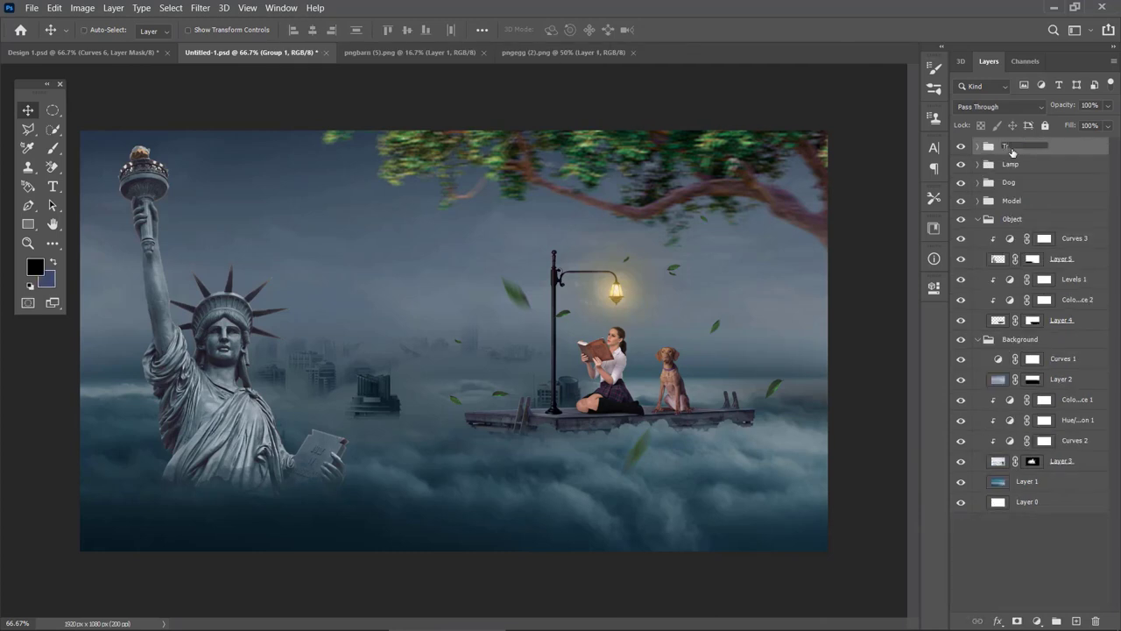
key("Return")
left_click(960, 149)
left_click(961, 149)
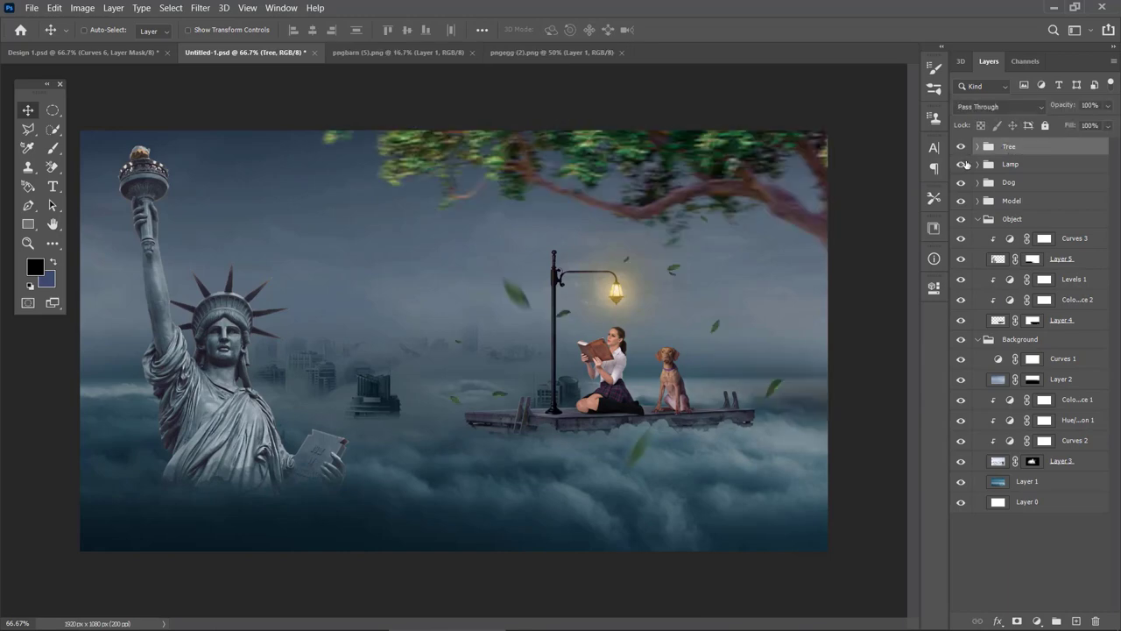
- Add the flying birds image above the Tree group and scale it down to a small flock in the sky
left_click(407, 54)
left_click_drag(421, 224, 470, 362)
key("ctrl+t")
key("ctrl+minus")
key("ctrl+minus")
key("ctrl+minus")
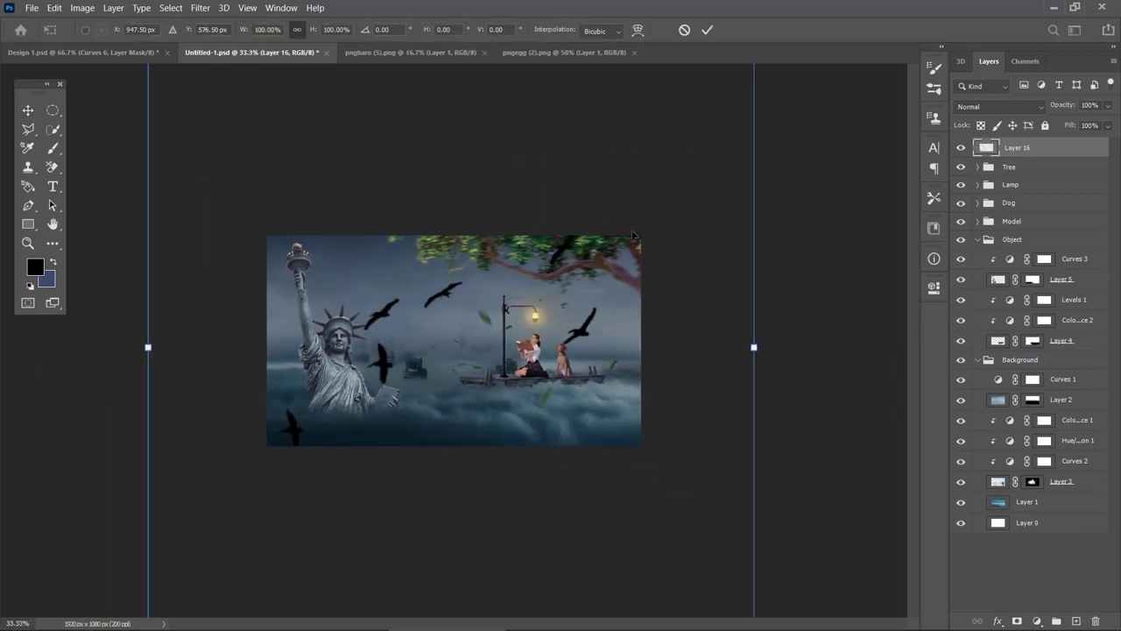
left_click_drag(677, 99, 430, 286)
key("Return")
key("ctrl+plus")
key("ctrl+plus")
key("ctrl+plus")
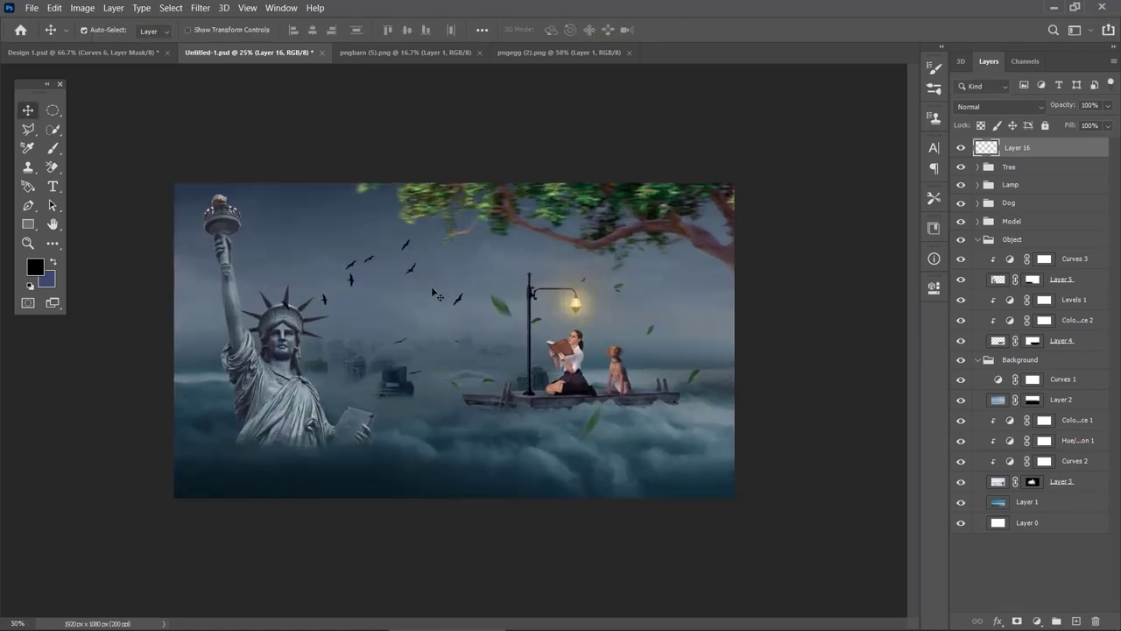
- Scale the bird flock to 75.86% and position it in the sky between the statue and the lamp post
left_click_drag(326, 250, 285, 212)
key("ctrl+t")
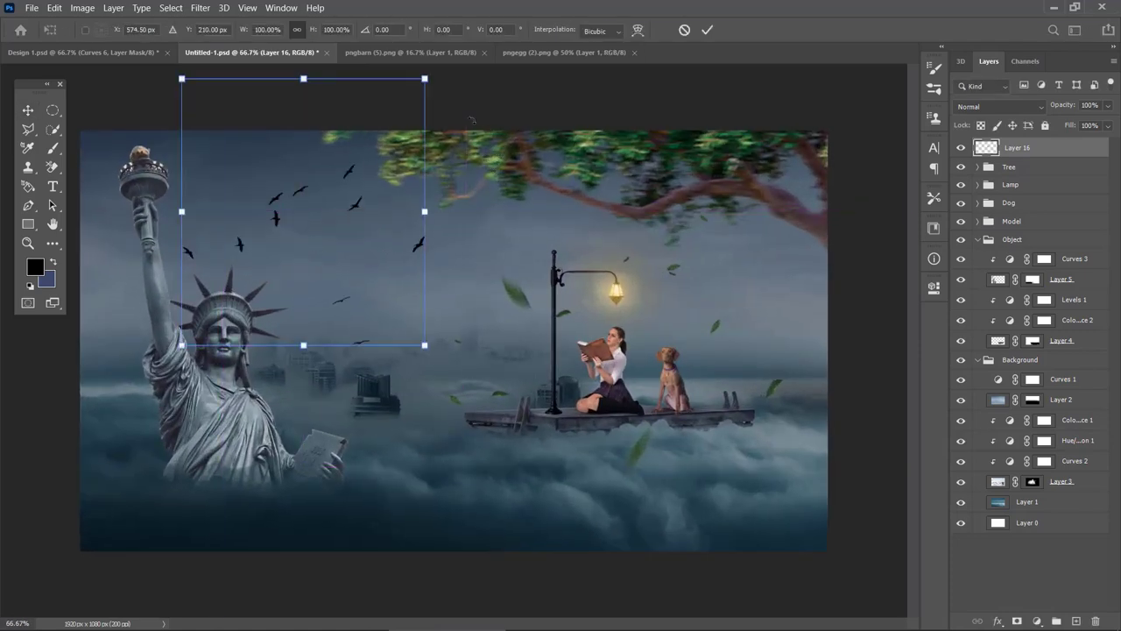
left_click_drag(427, 80, 394, 107)
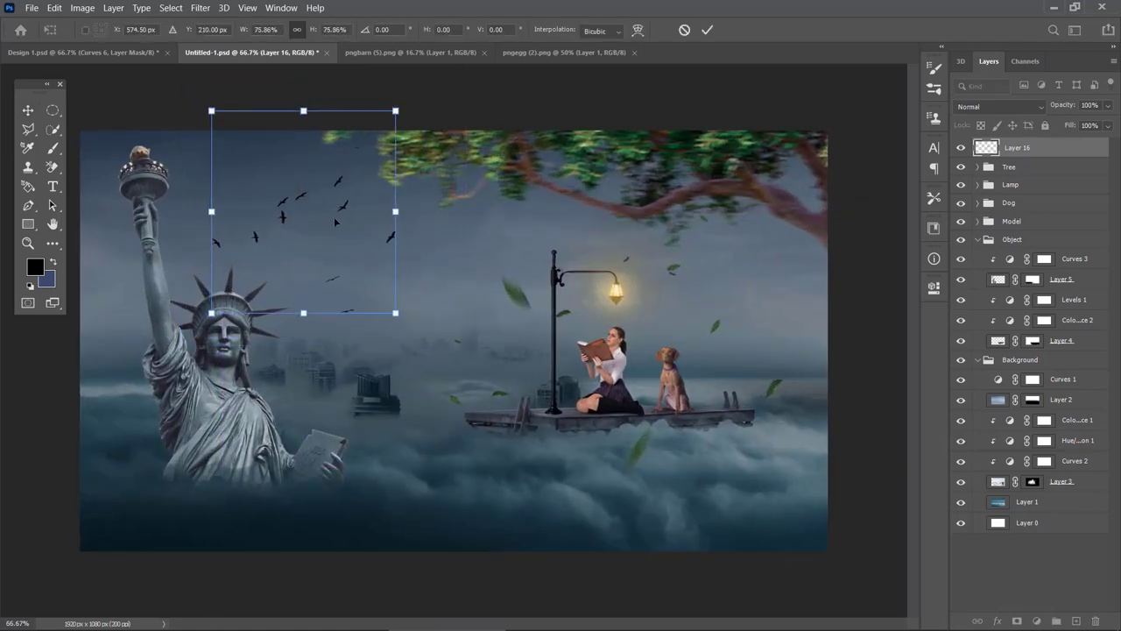
key("Return")
left_click_drag(340, 225, 423, 247)
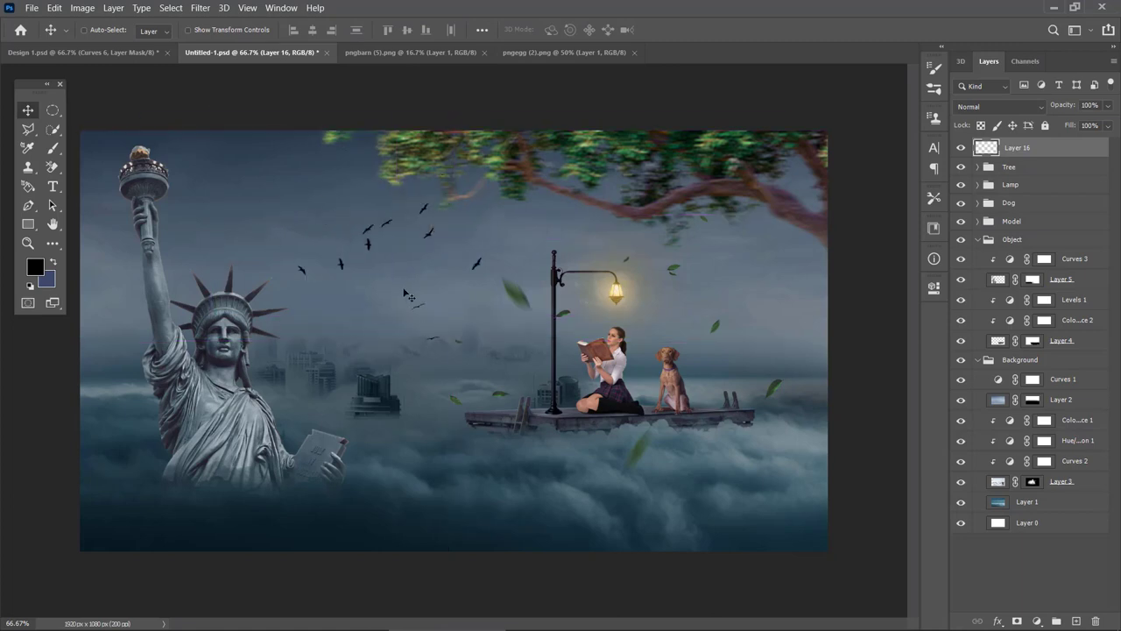
- Move the two lowest birds of the flock up and left, next to the statue's raised arm
key("j")
mouse_move(460, 336)
left_mouse_down()
mouse_move(414, 348)
mouse_move(312, 245)
mouse_move(237, 227)
left_mouse_up()
key("v")
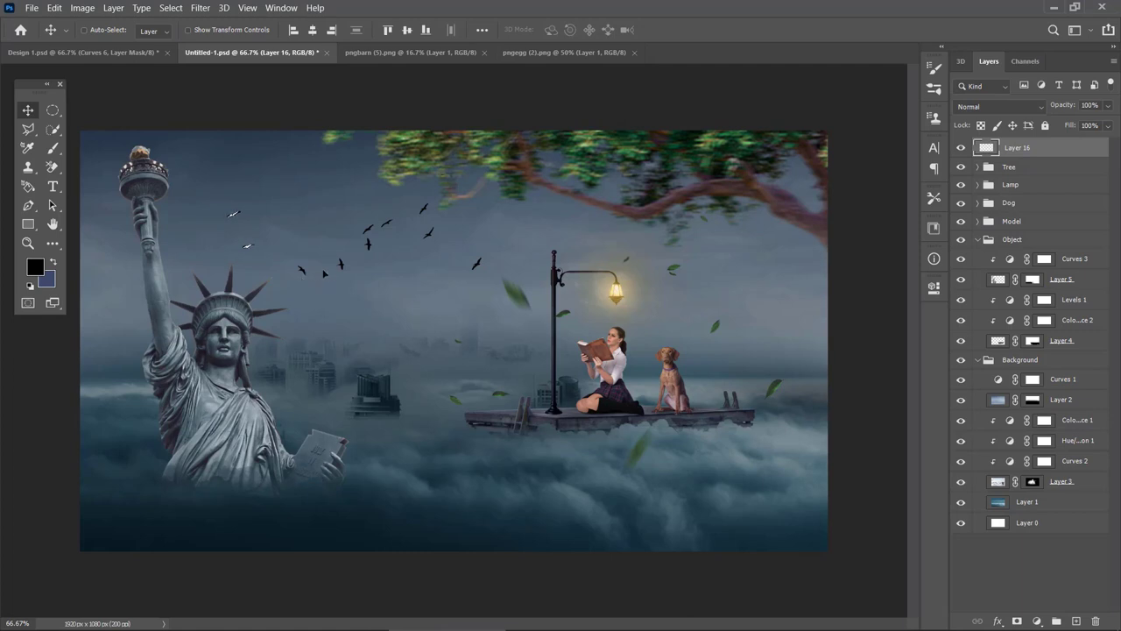
- Move the two upper-right birds to the flock's upper left and flip them horizontally
key("j")
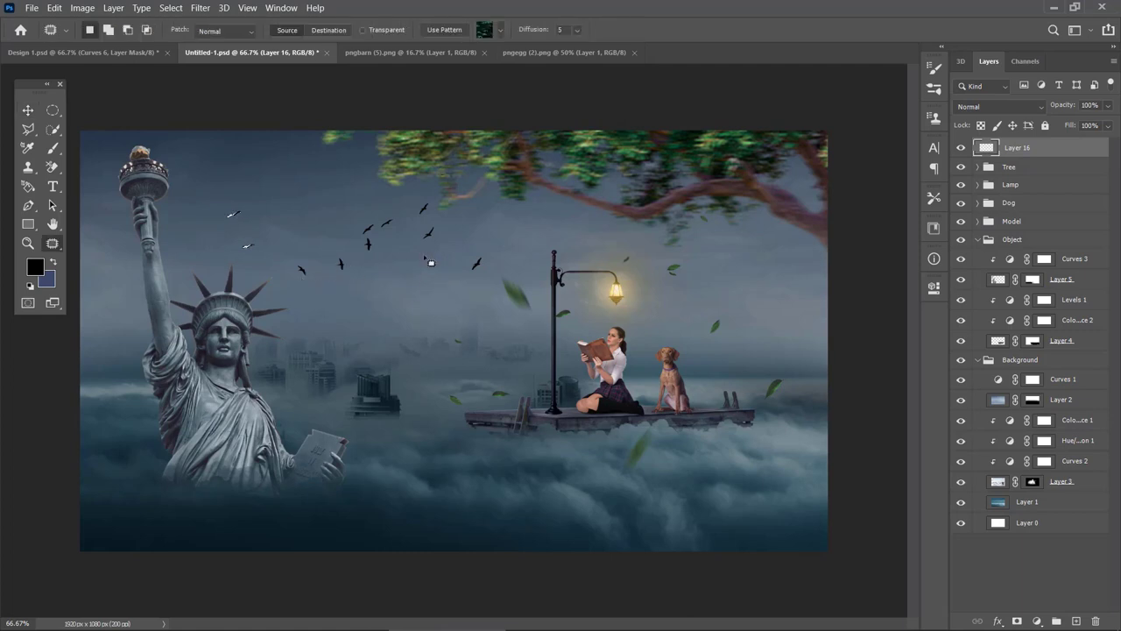
mouse_move(430, 262)
left_mouse_down()
mouse_move(400, 220)
mouse_move(412, 195)
mouse_move(443, 204)
mouse_move(434, 248)
mouse_move(418, 210)
mouse_move(307, 208)
mouse_move(341, 183)
mouse_move(318, 199)
left_mouse_up()
key("v")
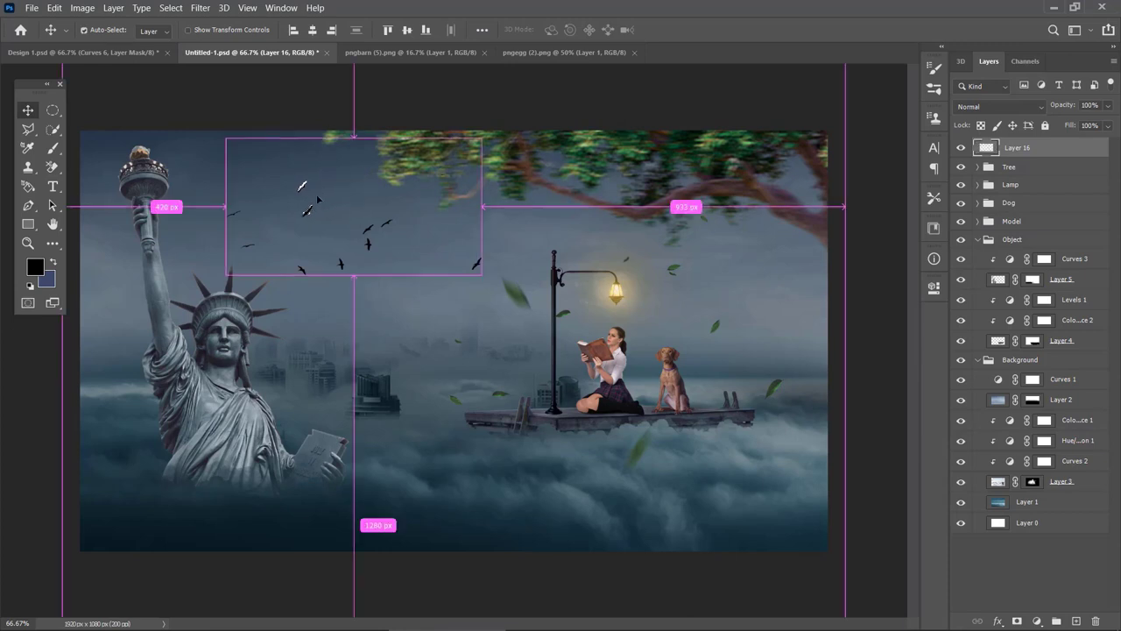
key("ctrl+t")
right_click(301, 187)
left_click(350, 443)
key("Return")
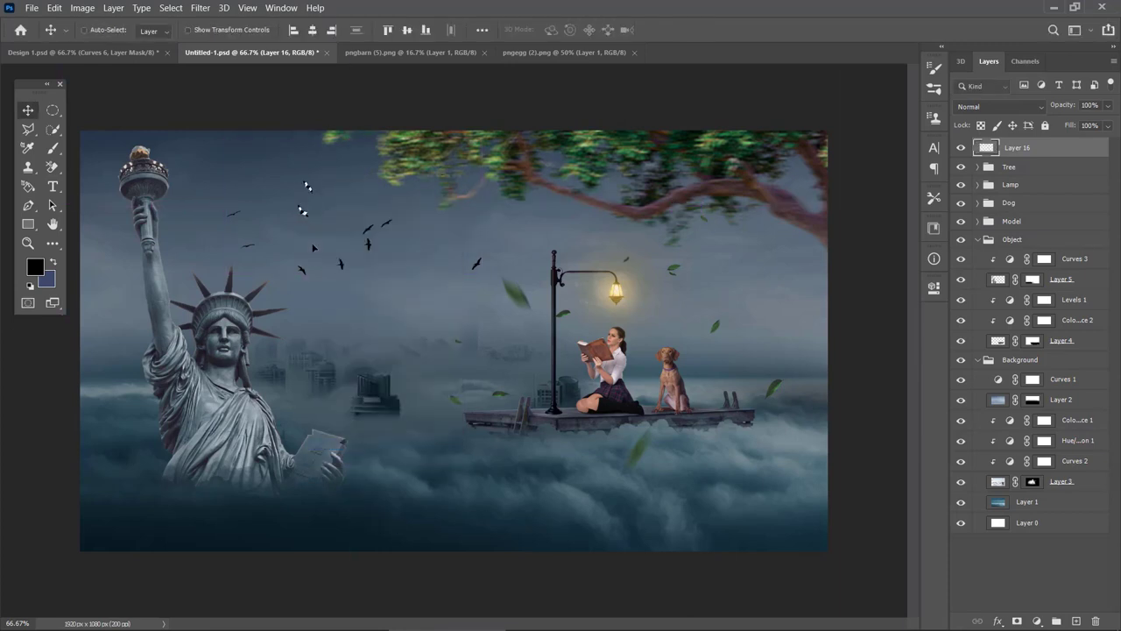
left_click_drag(315, 248, 303, 223)
- Move the central birds slightly up and left, and adjust the whole flock's placement with Free Transform
key("j")
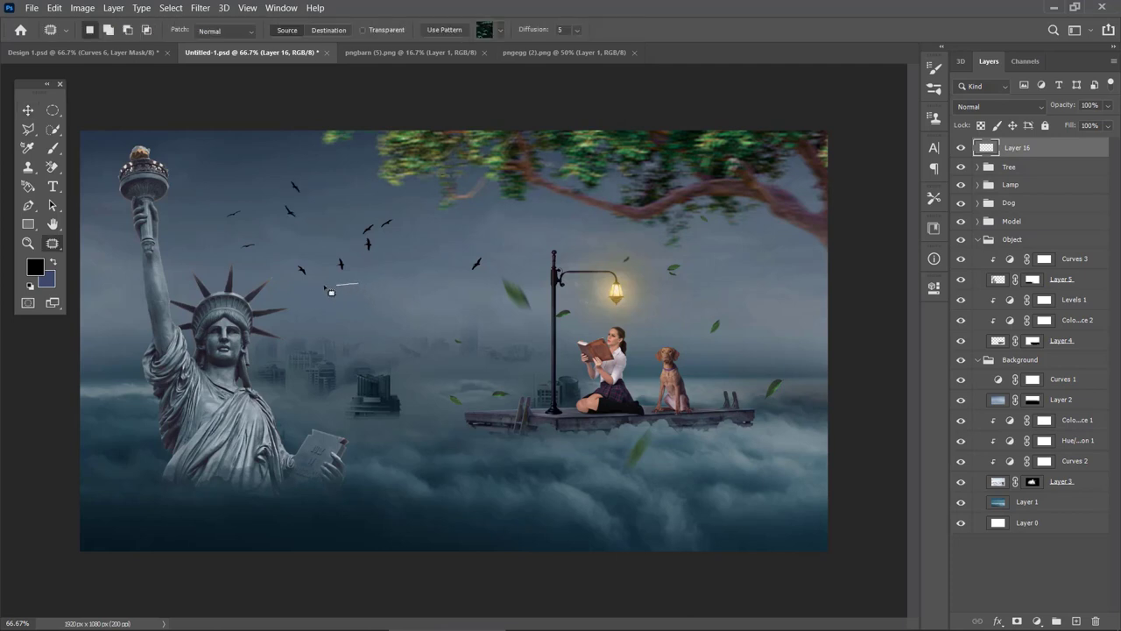
mouse_move(289, 266)
left_mouse_down()
mouse_move(345, 254)
mouse_move(356, 267)
mouse_move(331, 251)
mouse_move(358, 255)
mouse_move(354, 225)
mouse_move(401, 217)
mouse_move(404, 248)
mouse_move(366, 217)
left_mouse_up()
key("ctrl+d")
left_click_drag(361, 258, 353, 261)
key("ctrl+t")
left_click_drag(475, 266, 466, 269)
key("Return")
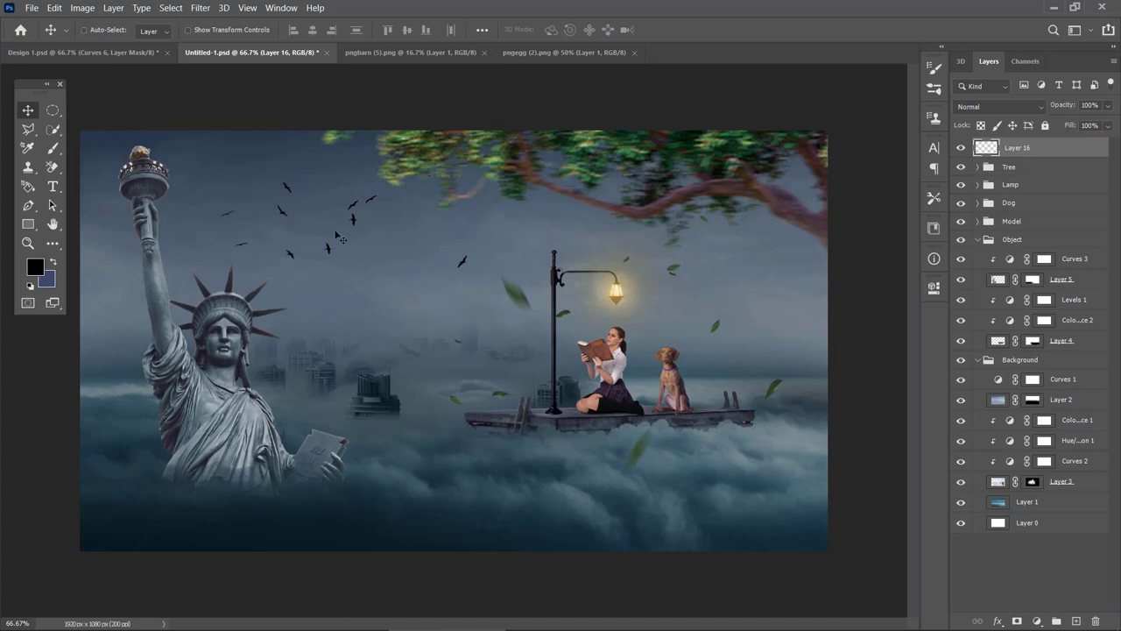
- Apply a Motion Blur to the bird flock layer with angle 0° and a distance of 3 pixels
left_click(194, 7)
mouse_move(237, 164)
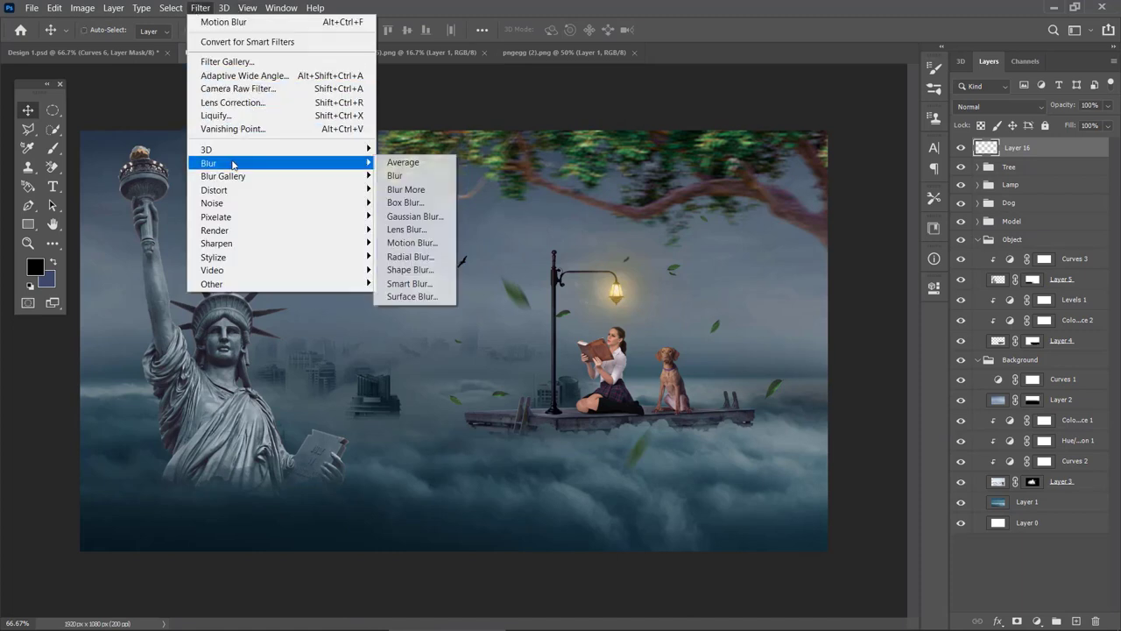
left_click(401, 243)
key("Tab")
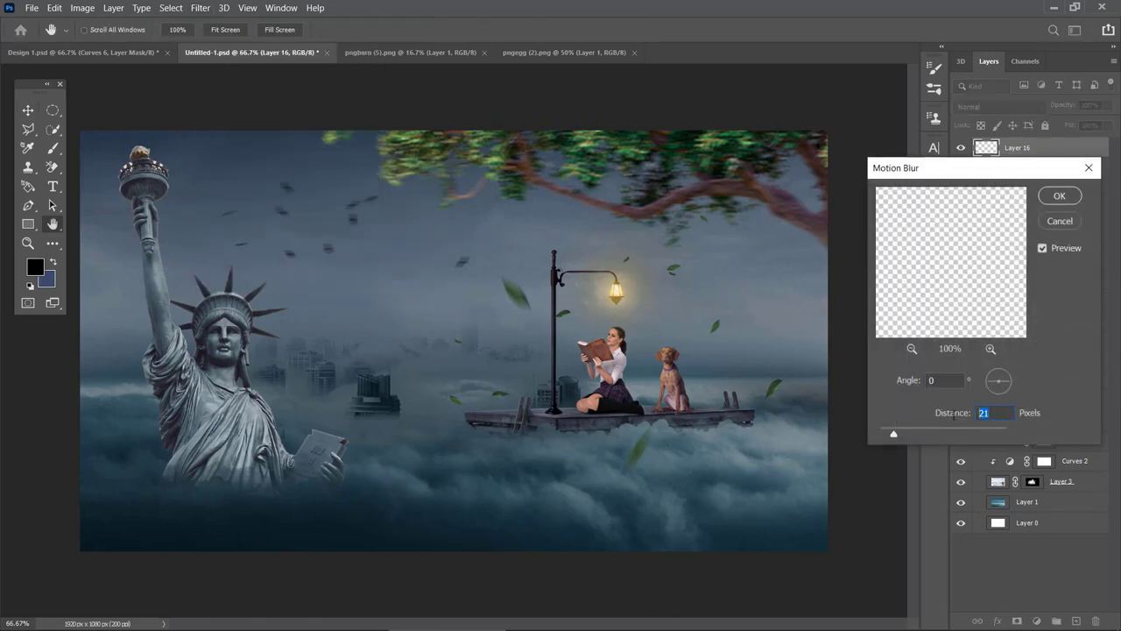
type("3")
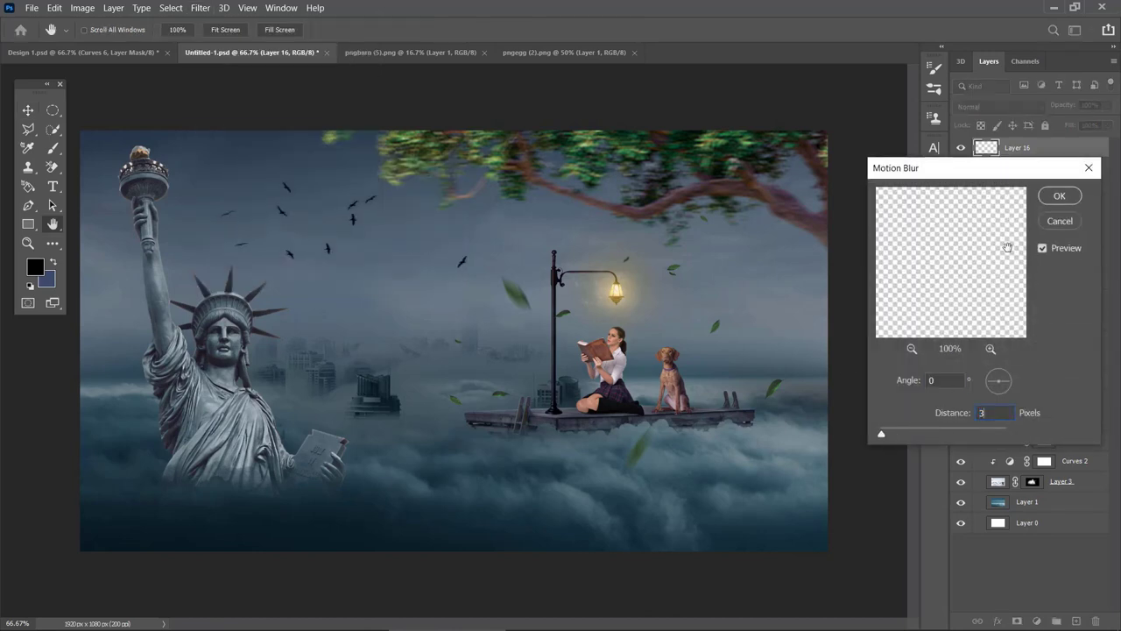
left_click(1065, 251)
left_click(1058, 197)
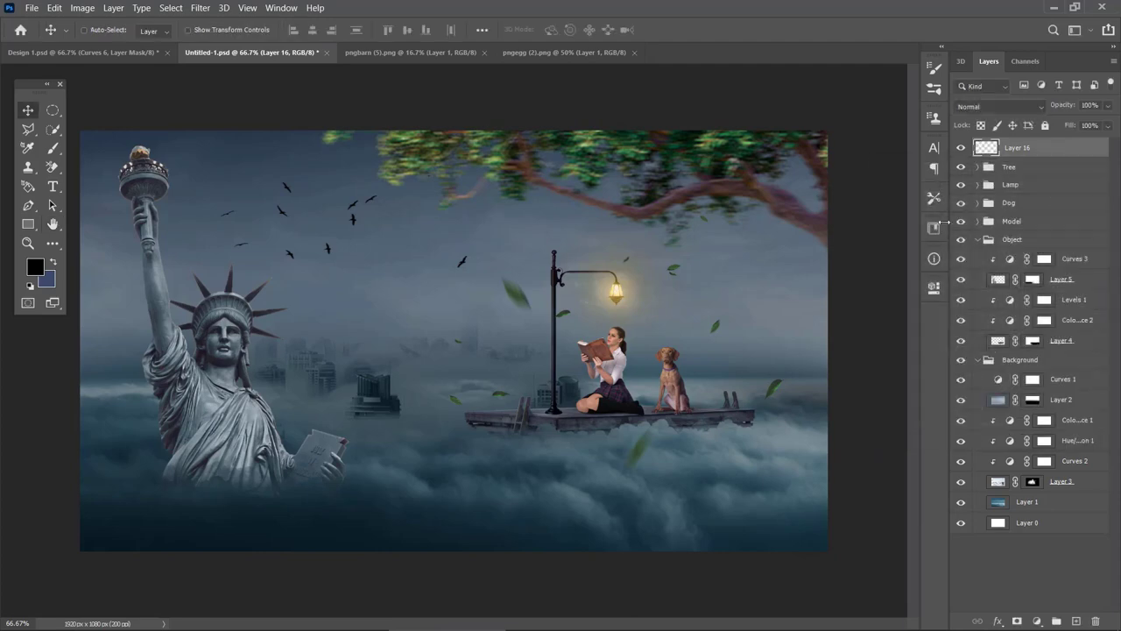
- Close the leaf image pngegg (2).png and the bird flock image pngbarn (5).png
left_click(637, 56)
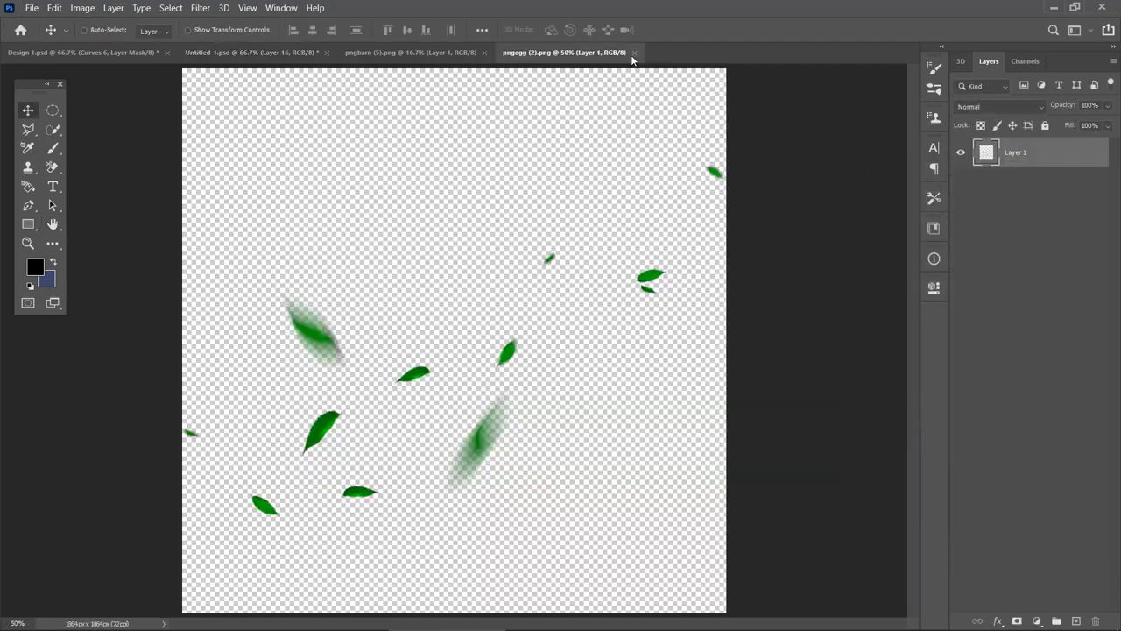
left_click(632, 53)
left_click(485, 52)
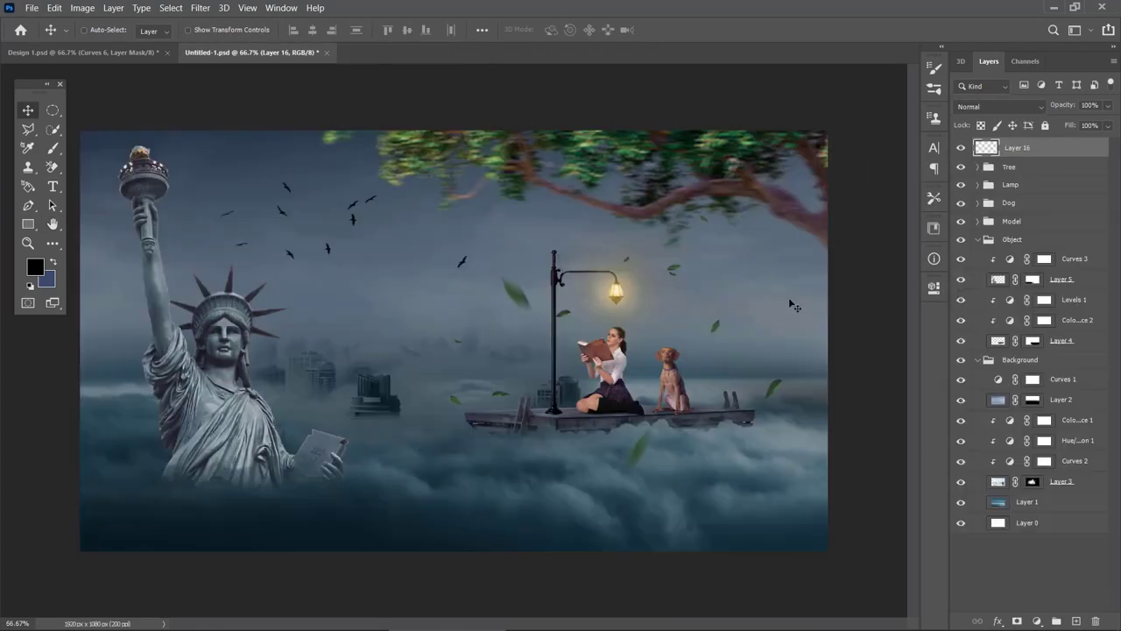
- Open the two bird images hiclipart.com (8).png and hiclipart.com (11).png from the Sky Traveler folder
key("ctrl+o")
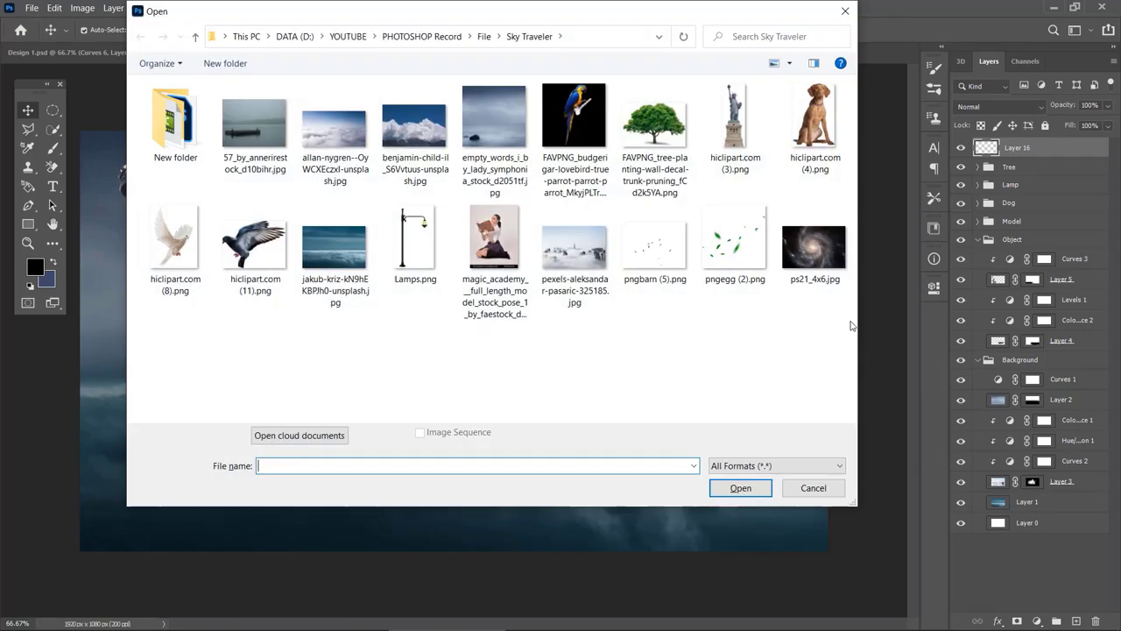
left_click(260, 244)
left_click(175, 241, "ctrl")
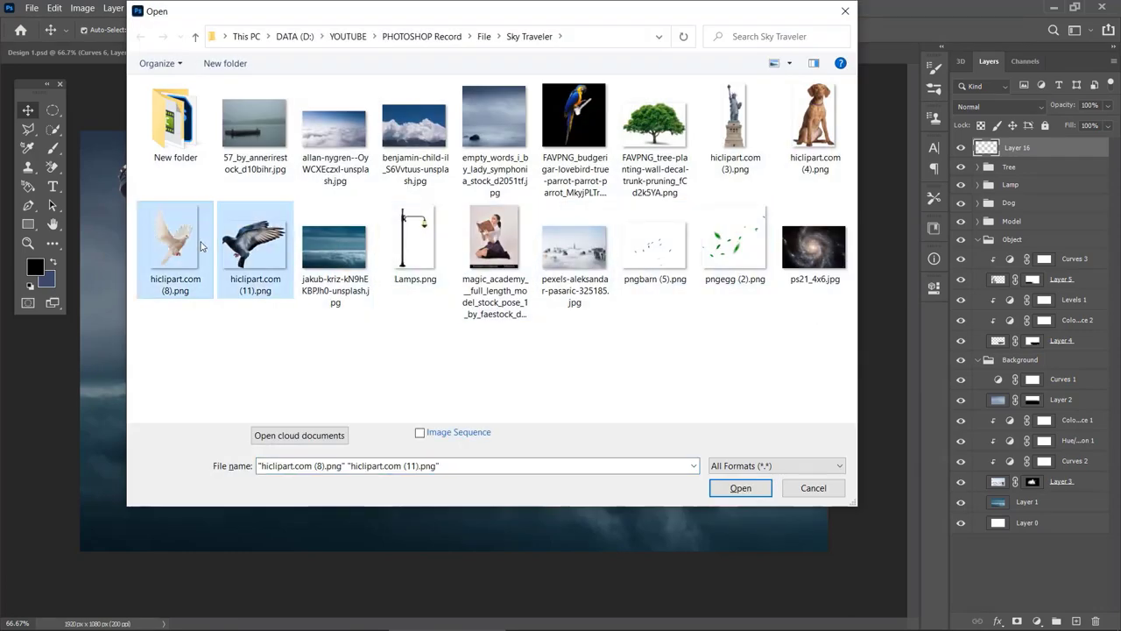
left_click(740, 488)
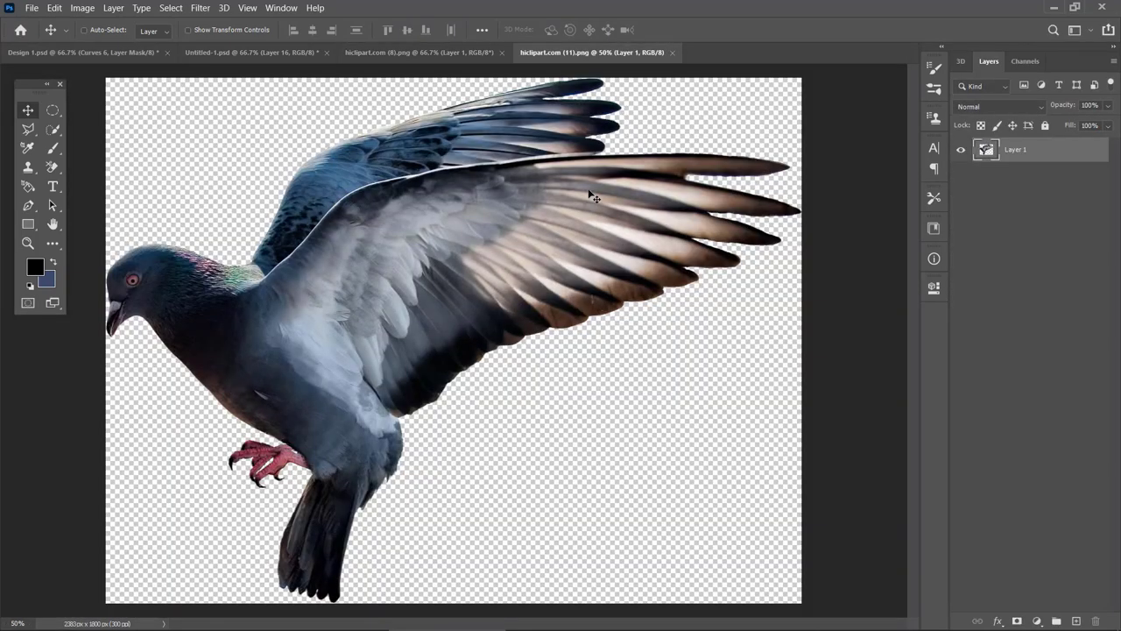
- Bring the grey pigeon into the Untitled-1.psd composite and scale it down to a small bird beside the dog
left_click_drag(278, 244, 501, 339)
key("ctrl+t")
key("ctrl+minus")
key("ctrl+minus")
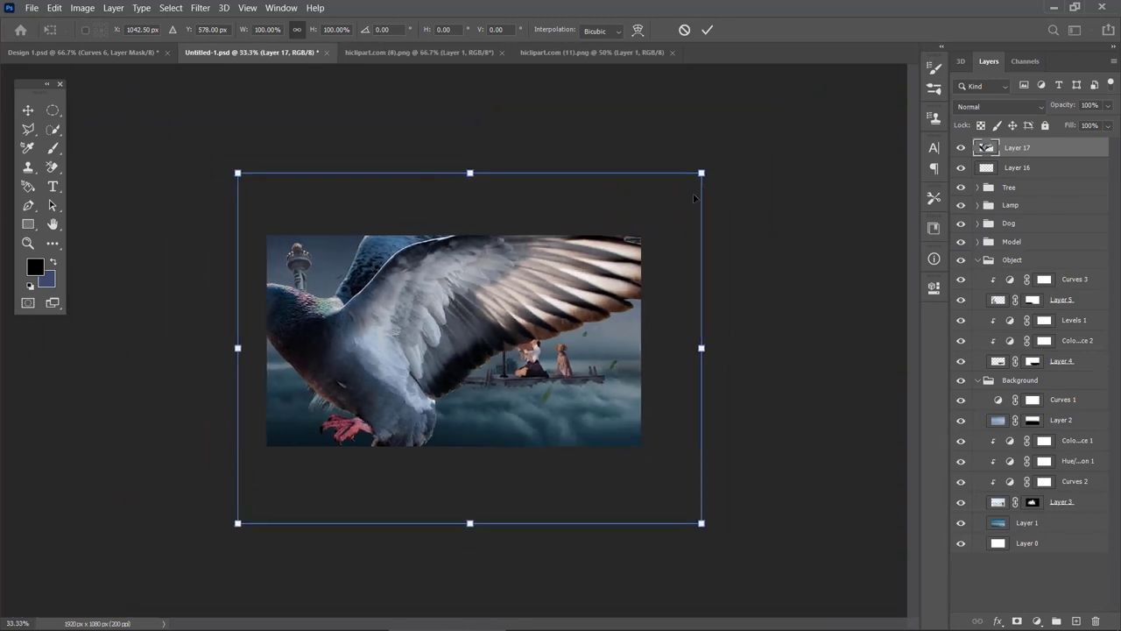
left_click_drag(692, 178, 596, 344)
key("Return")
- Bring the white dove into the composite and scale it down in the sky between the statue and the lamp post
left_click(401, 56)
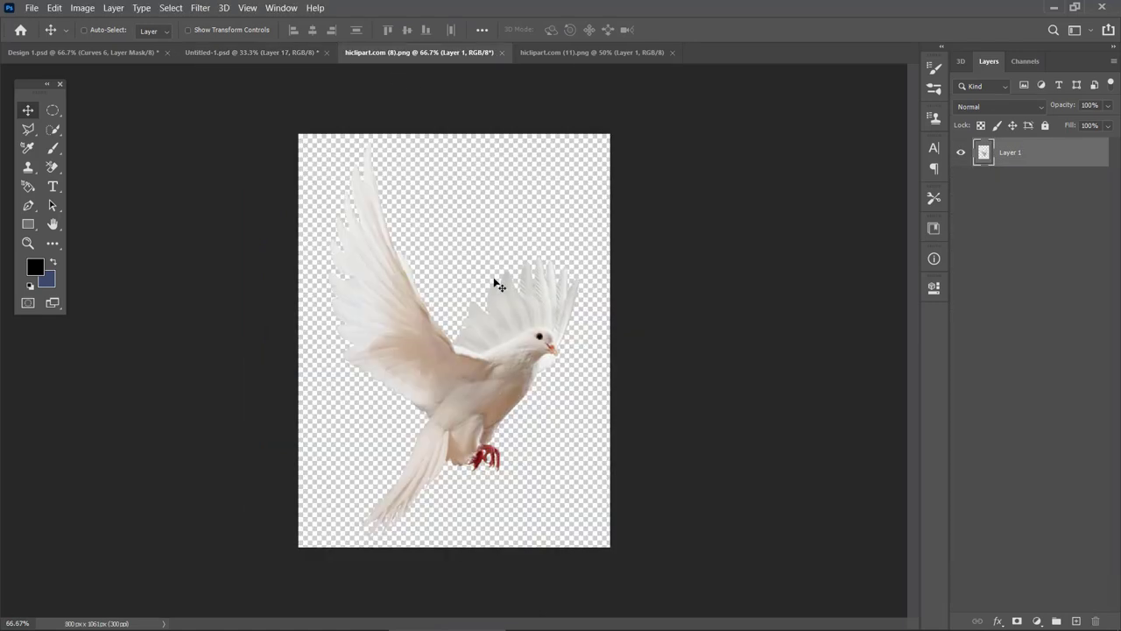
left_click_drag(474, 384, 413, 232)
key("ctrl+t")
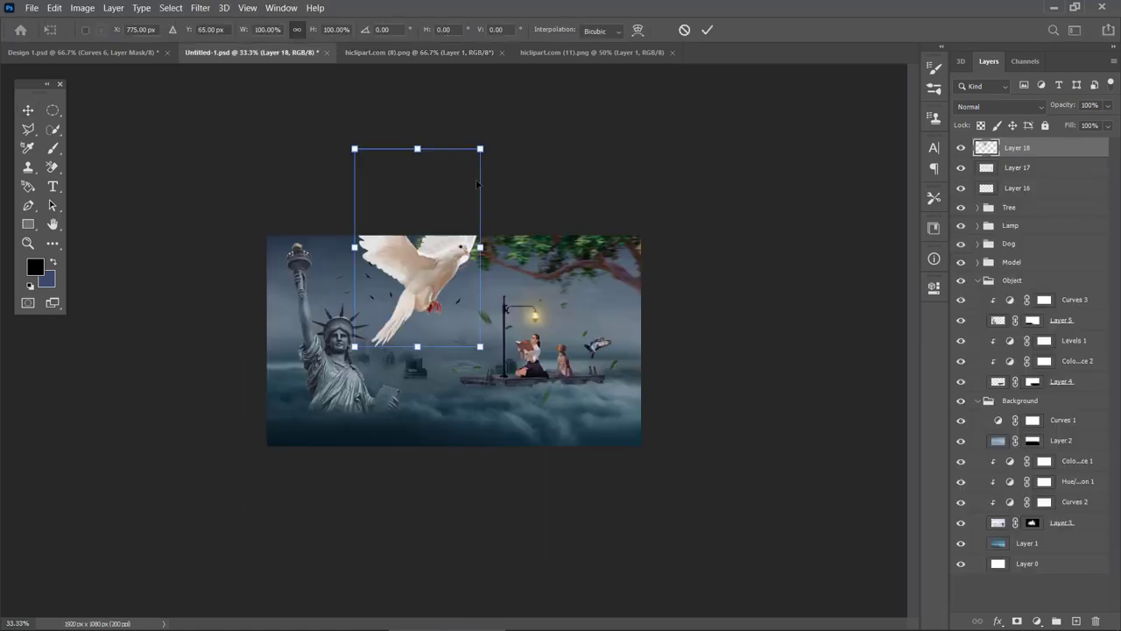
left_click_drag(477, 151, 479, 334)
key("Return")
- Scale the grey pigeon to about 69% and position it over the platform's far end, just beyond the dog
key("ctrl+plus")
key("ctrl+plus")
key("ctrl+plus")
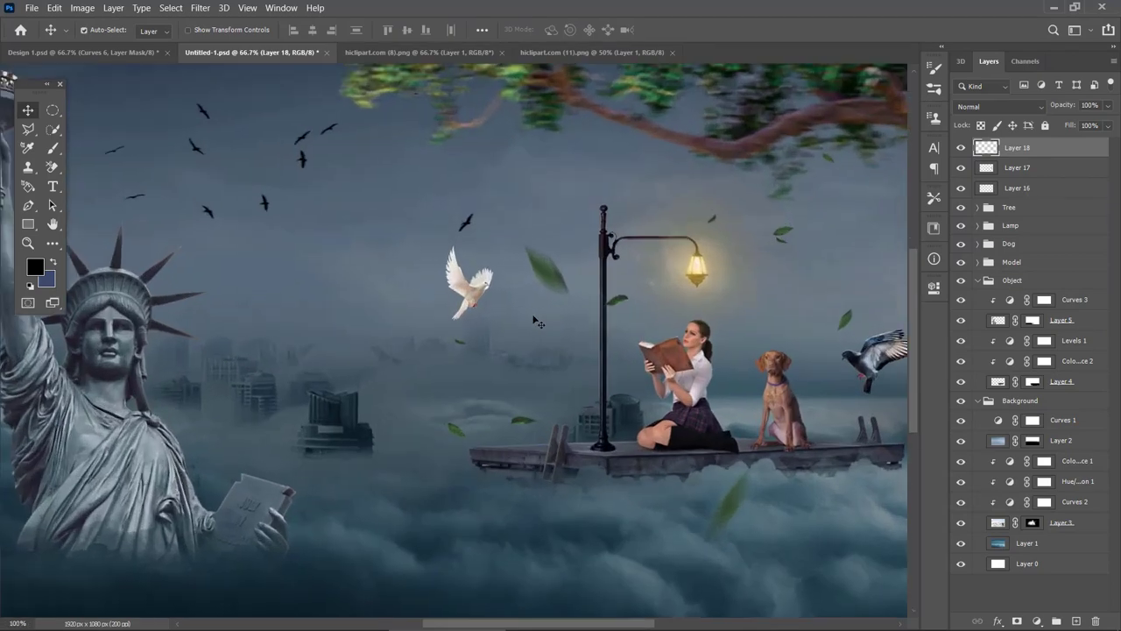
left_click_drag(748, 391, 441, 393)
left_click(1008, 169)
mouse_move(620, 321)
left_mouse_down()
mouse_move(637, 319)
mouse_move(632, 307)
left_mouse_up()
key("ctrl+t")
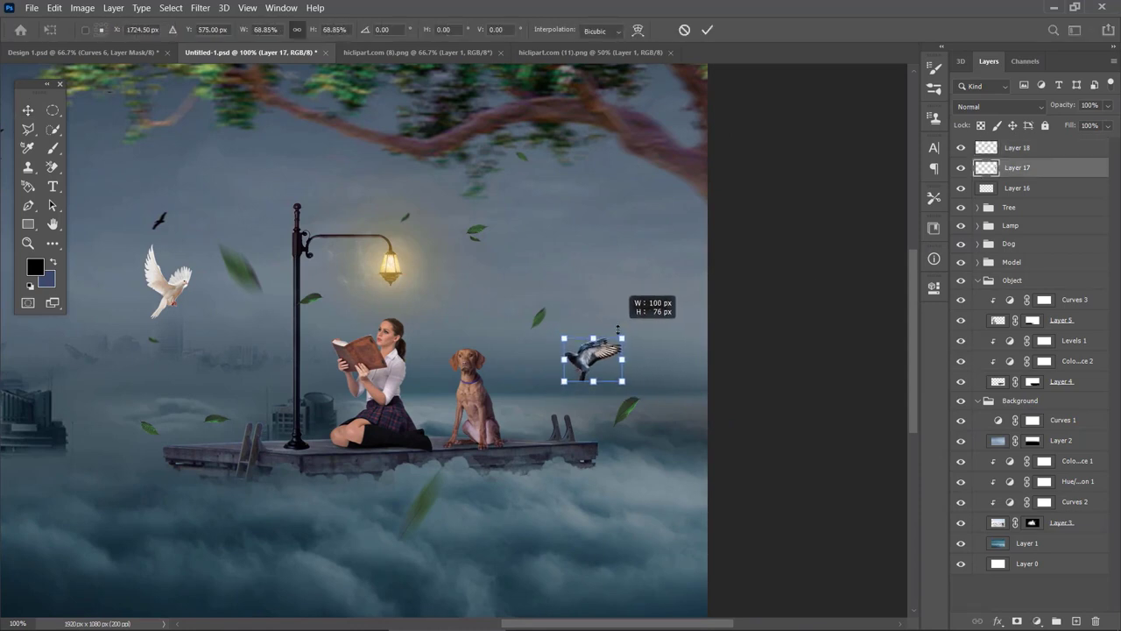
key("Return")
left_click_drag(605, 350, 583, 353)
left_click_drag(481, 366, 601, 404)
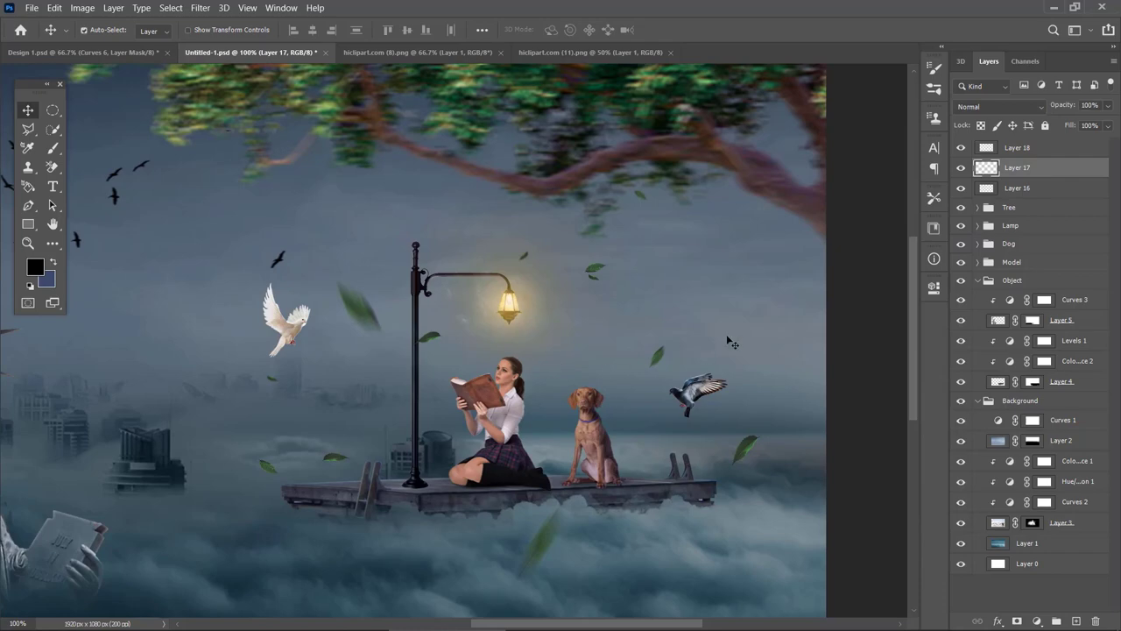
scroll(743, 340, "down", 1)
key("ctrl+minus")
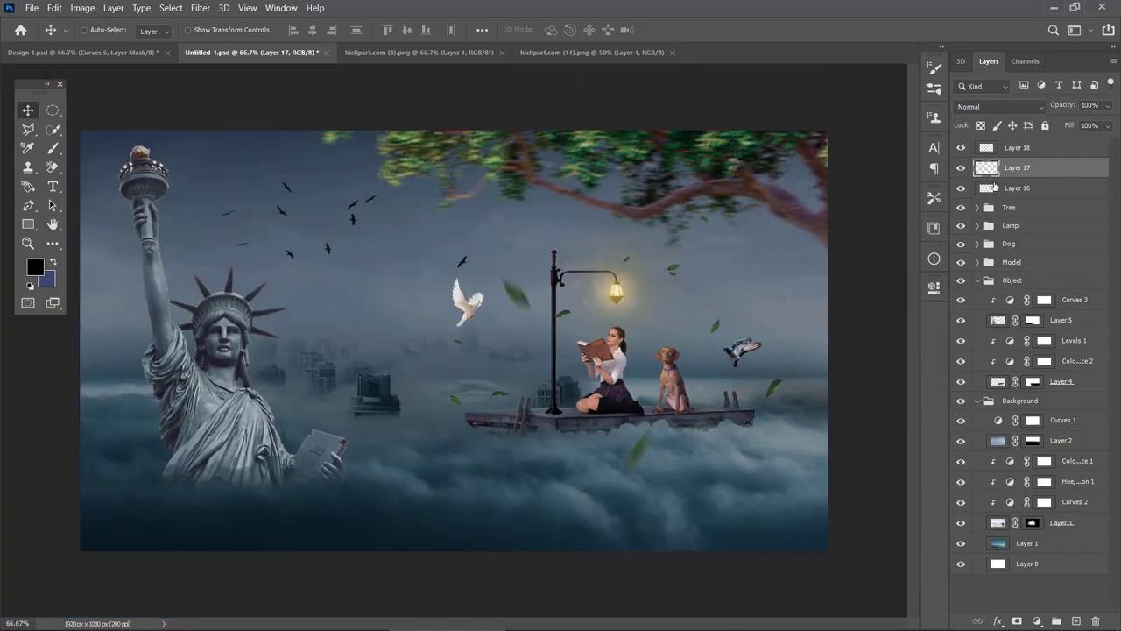
left_click(1025, 188)
key("ctrl+t")
key("Return")
- Shrink the white dove slightly with Free Transform, keeping it below the lone bird near the lamp post
left_click(1007, 148)
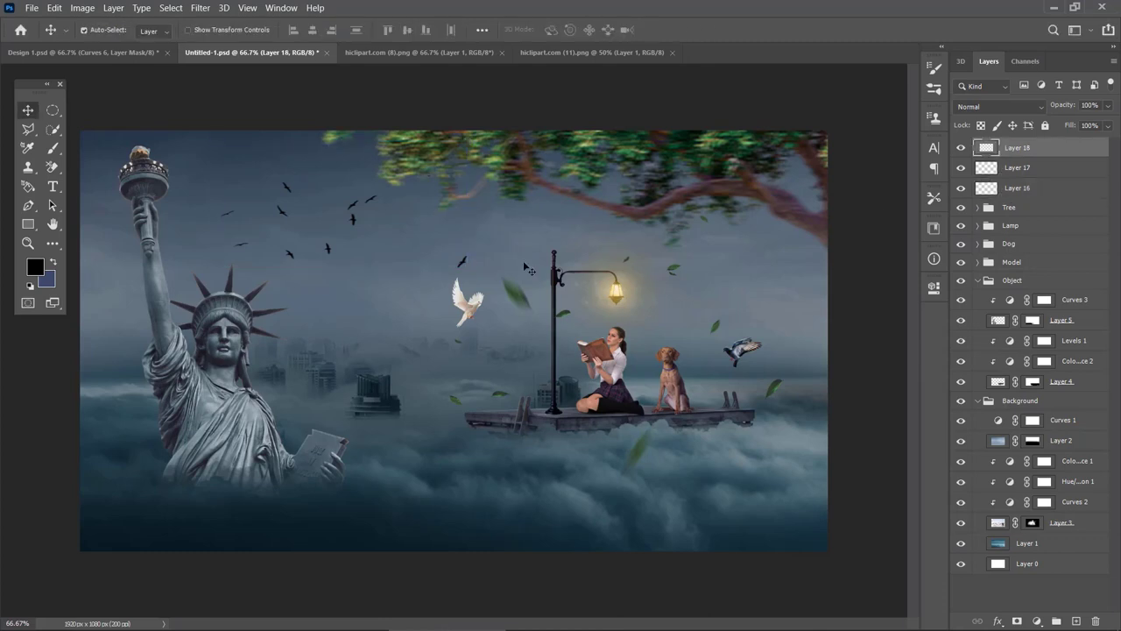
key("ctrl+t")
left_click_drag(485, 276, 482, 279)
key("Return")
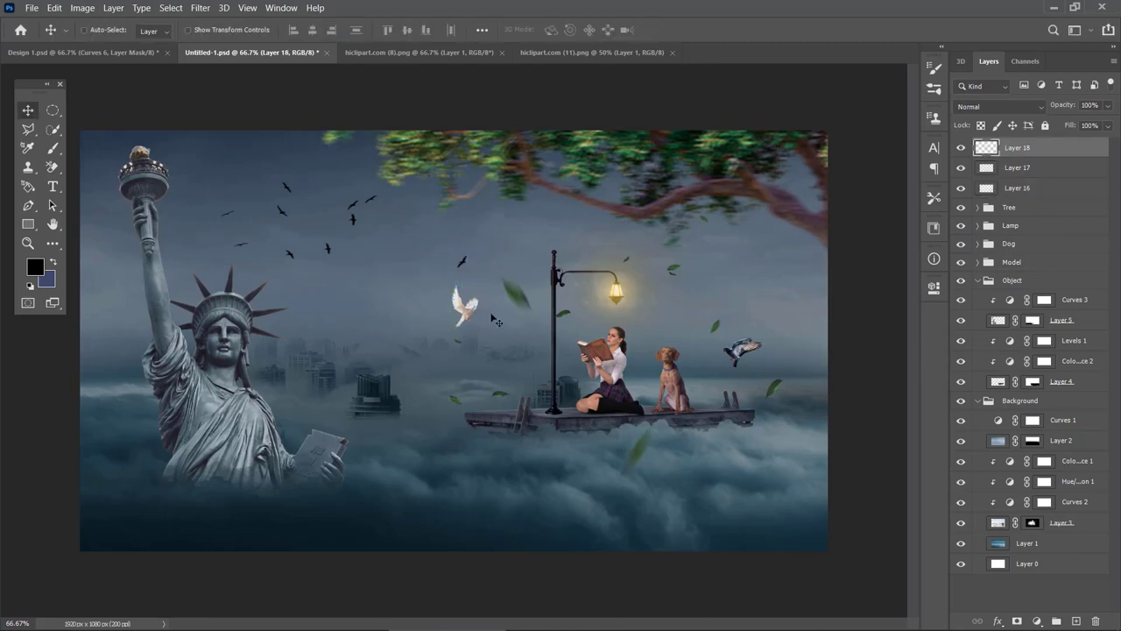
- Add a Color Balance adjustment clipped to the white dove, with midtones Cyan-Red +26, Magenta-Green +2 and Yellow-Blue +23
left_click(1037, 621)
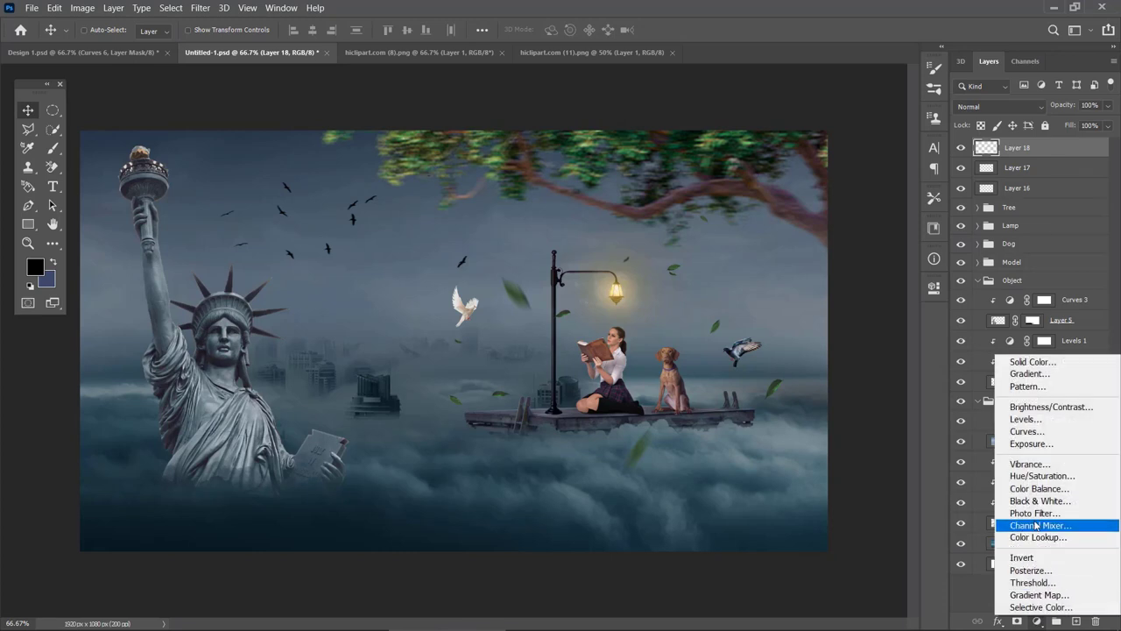
left_click(1042, 489)
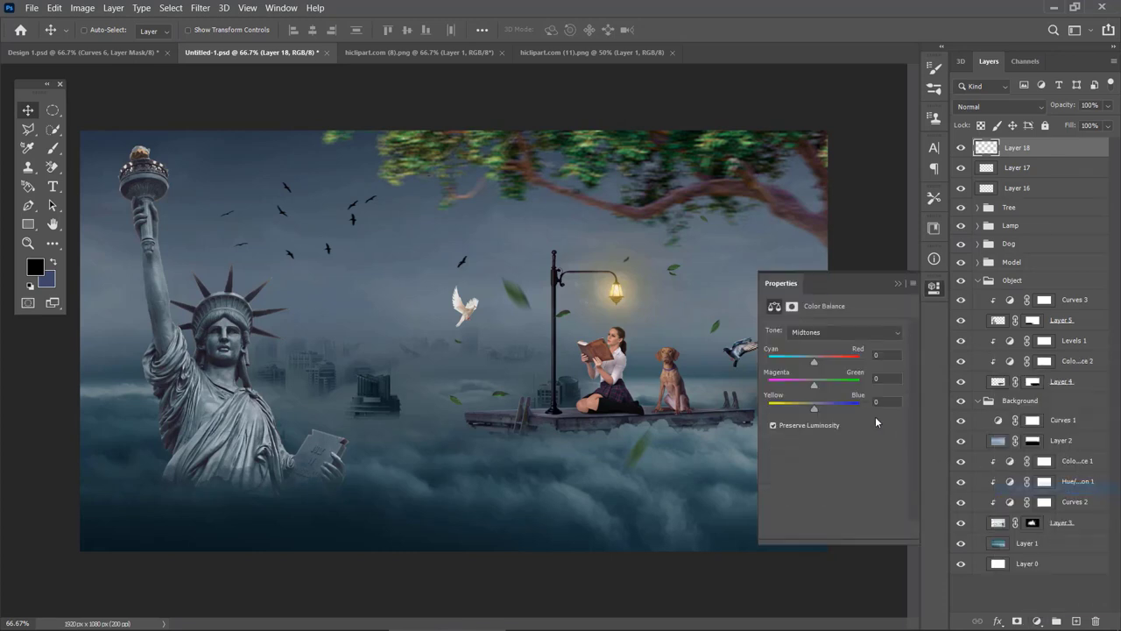
left_click_drag(820, 361, 823, 363)
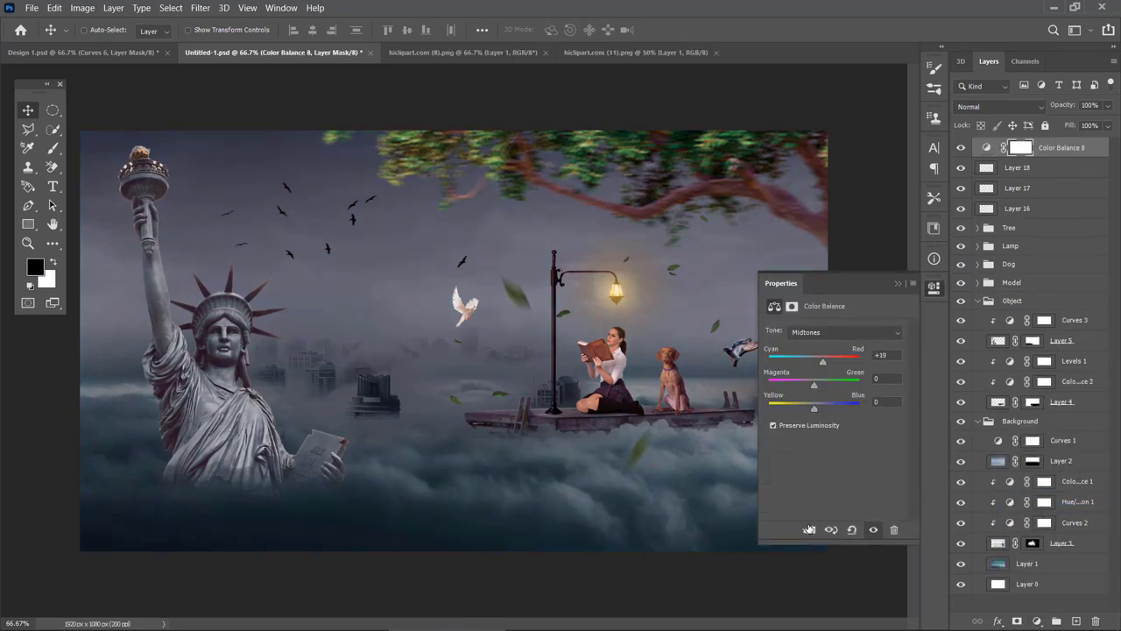
key("ctrl+alt+g")
left_click_drag(816, 408, 826, 377)
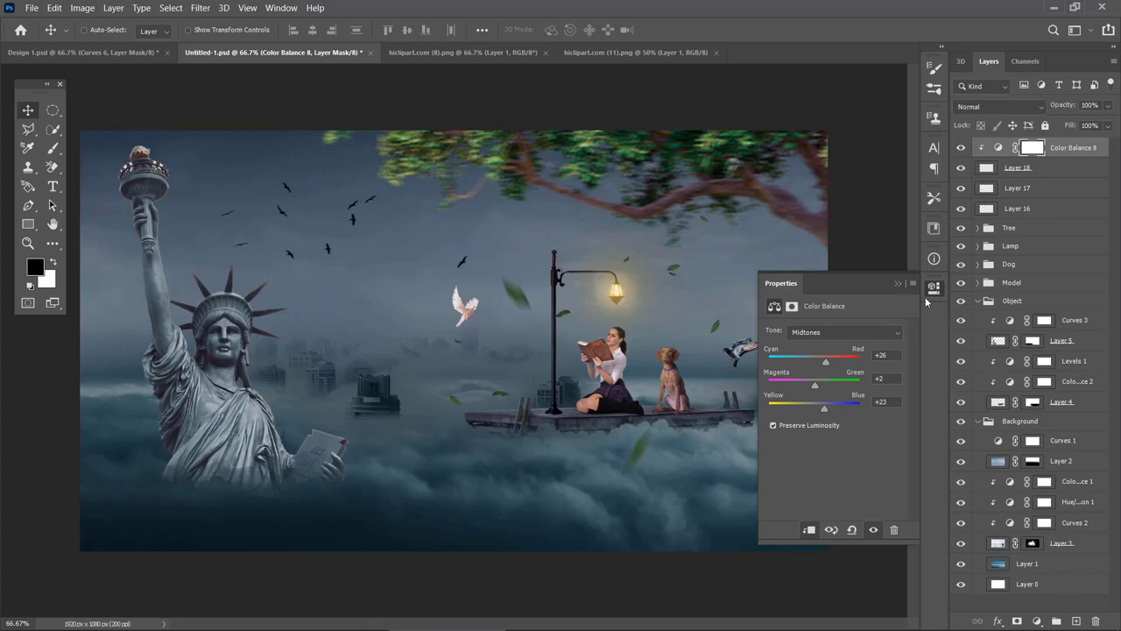
left_click(934, 287)
- Add a Curves adjustment clipped to the white dove and lower its white point to output 213
left_click(1037, 620)
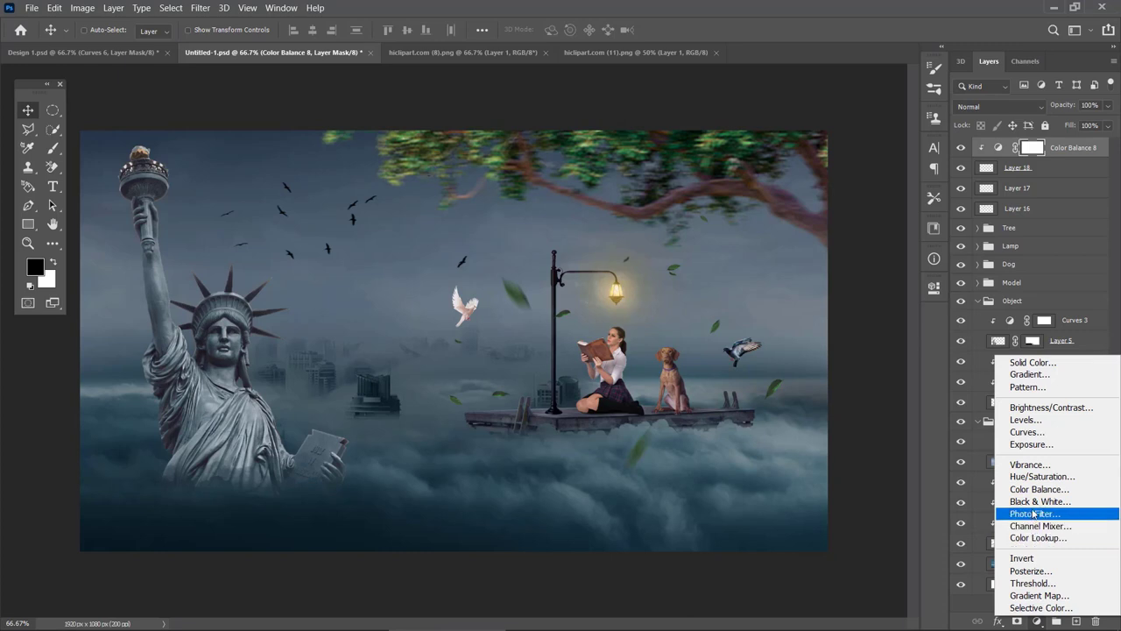
left_click(1027, 432)
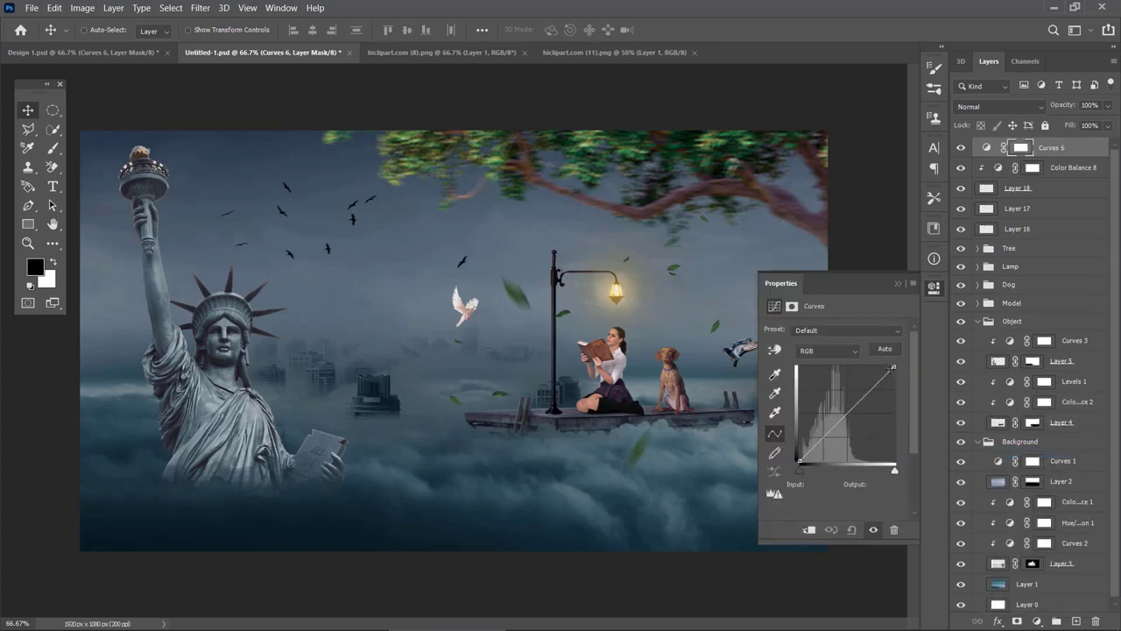
left_click(809, 530)
left_click_drag(892, 369, 895, 381)
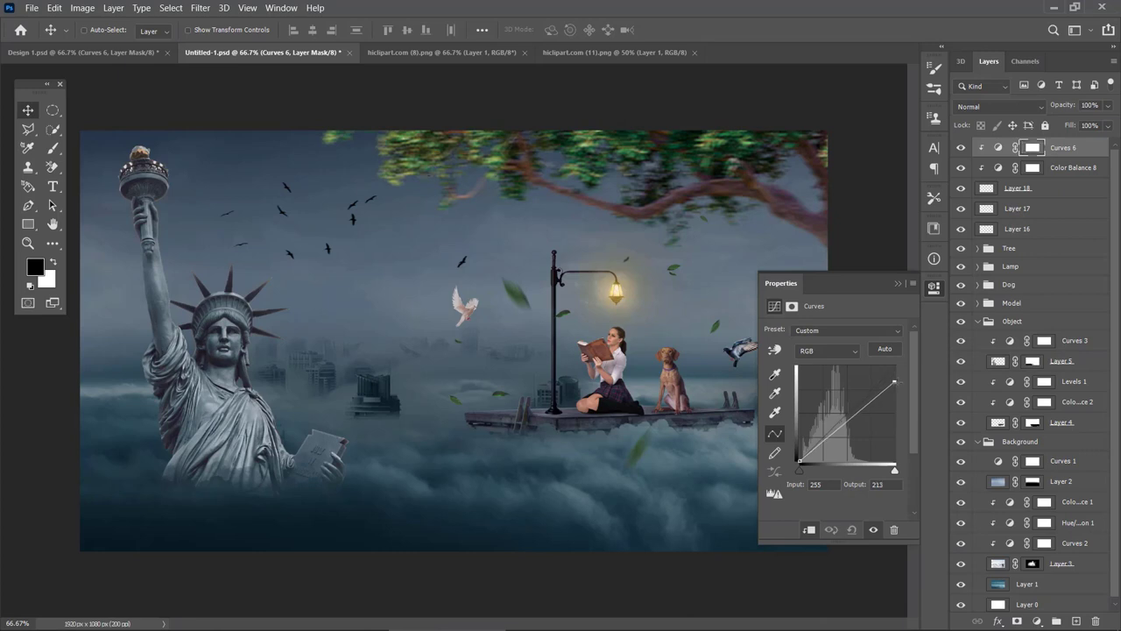
left_click(934, 286)
- Apply a Motion Blur to the white dove layer with angle 0° and a distance of 3 pixels
left_click(987, 189)
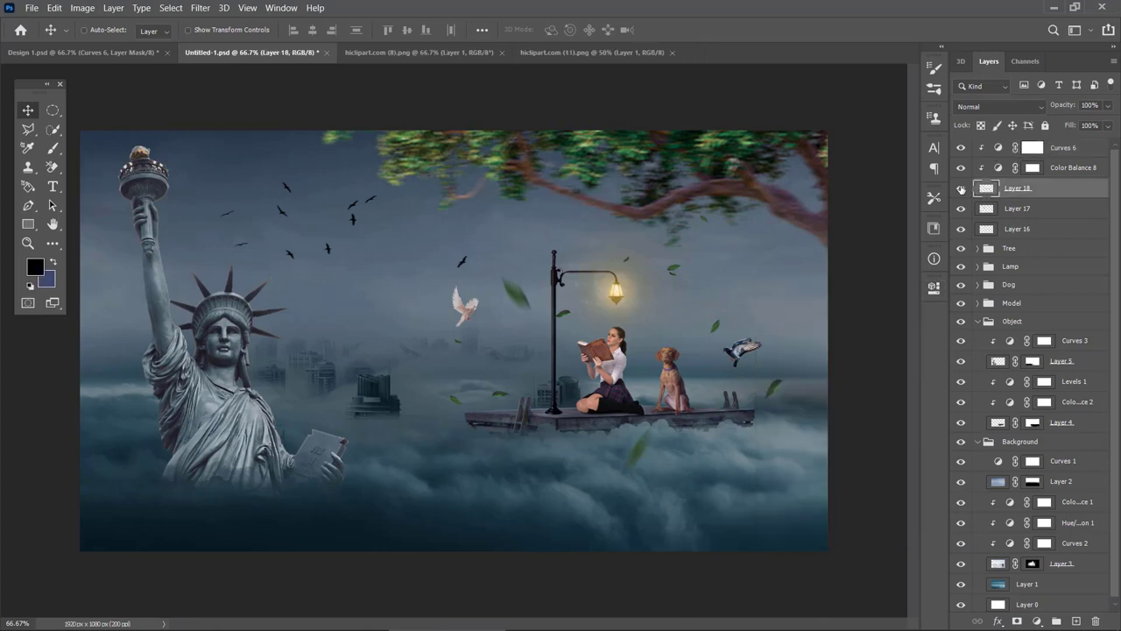
left_click(201, 8)
mouse_move(258, 163)
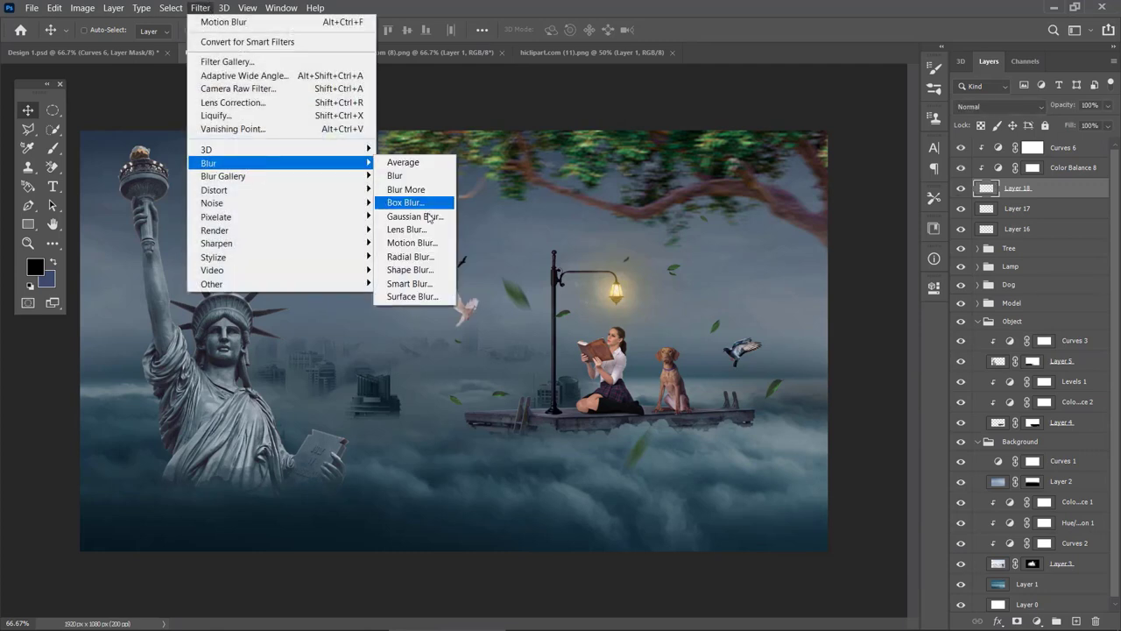
left_click(408, 243)
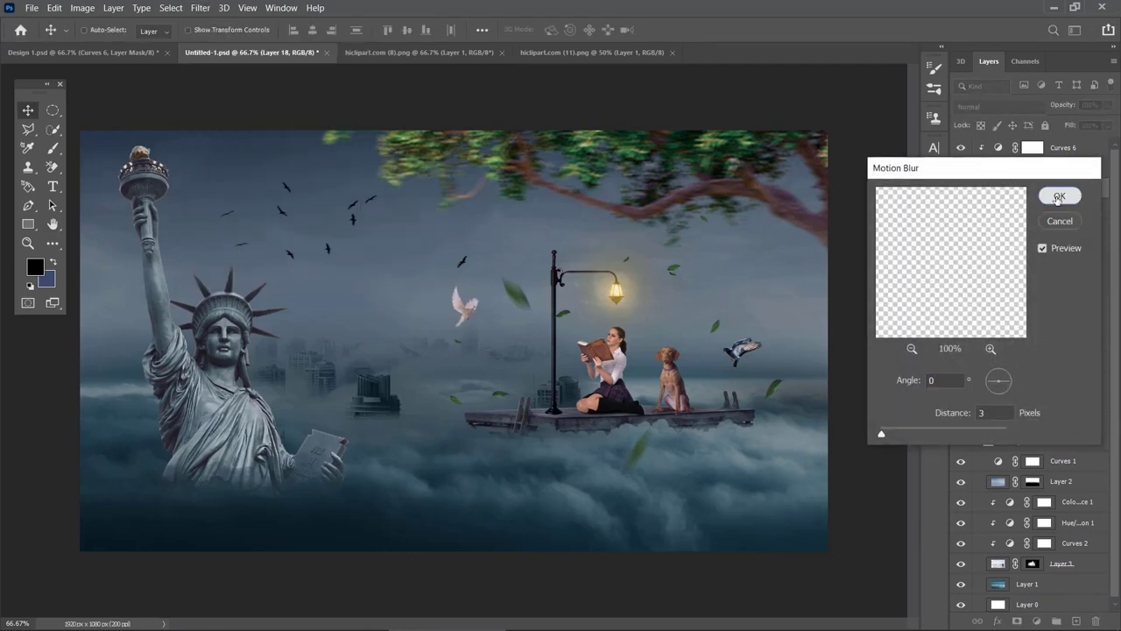
left_click(1059, 196)
- Apply a Motion Blur to the grey pigeon layer with angle 0° and a distance of 3 pixels
left_click(1008, 229)
left_click(962, 230)
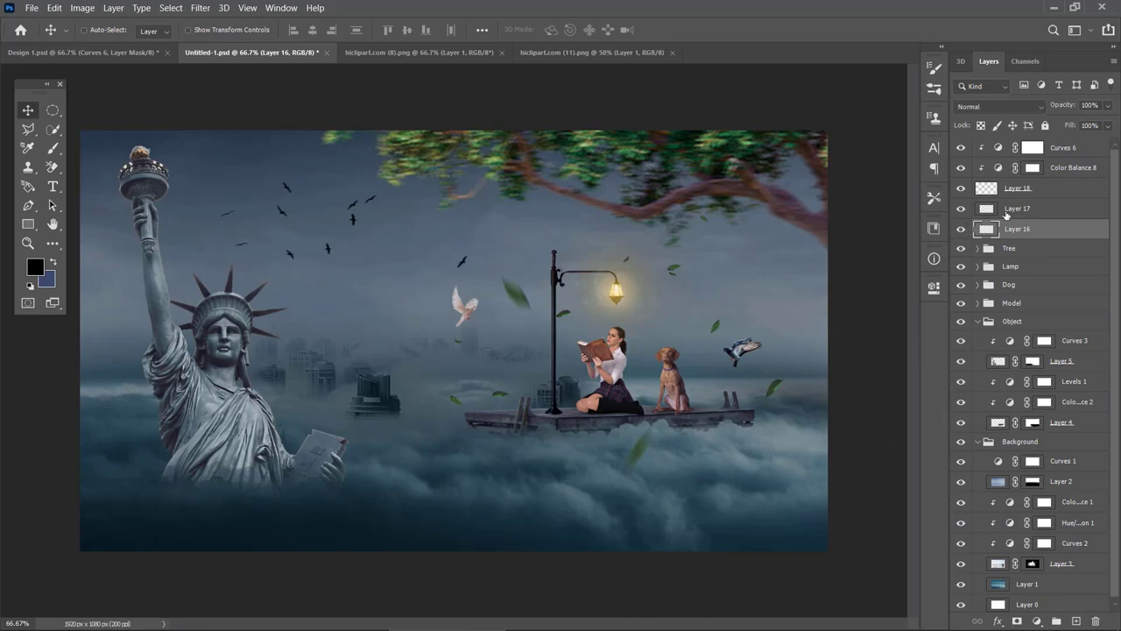
left_click(999, 208)
left_click(201, 7)
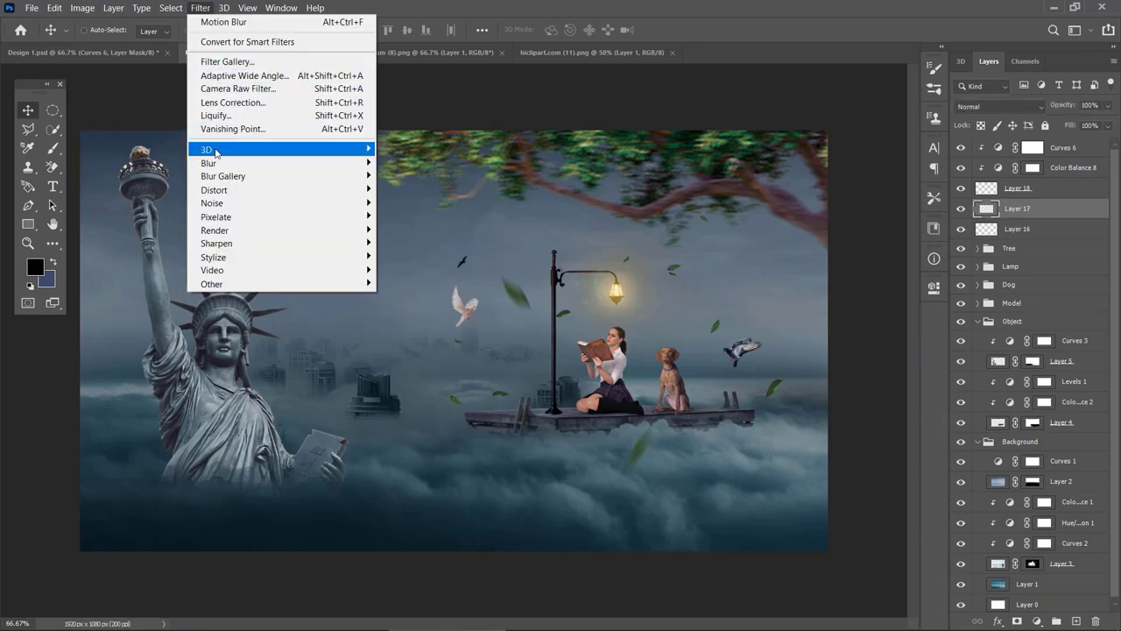
mouse_move(259, 163)
left_click(408, 243)
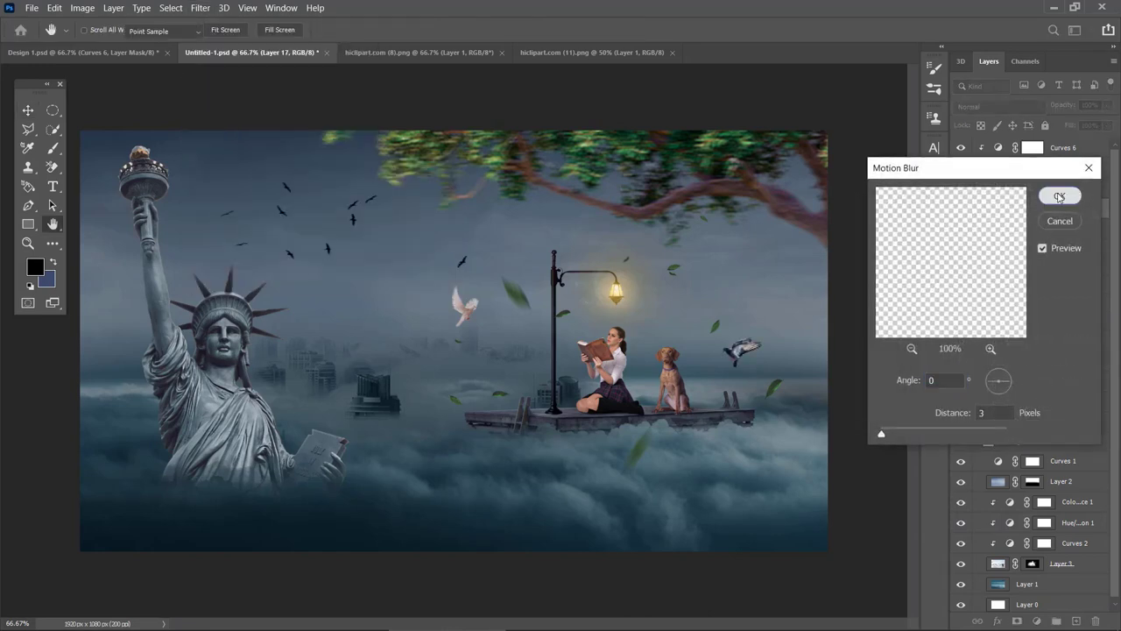
key("Return")
- Add a Curves adjustment clipped to the grey pigeon, lower its highlights and midtones (input 144, output 124), and compare without it
left_click(1035, 621)
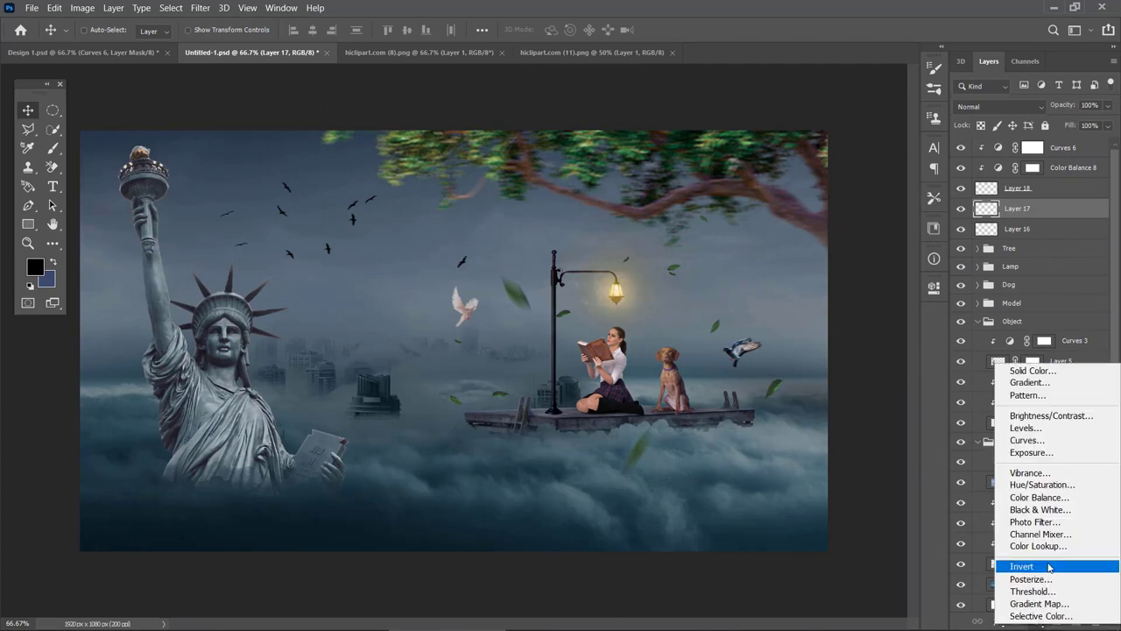
left_click(1035, 444)
left_click_drag(864, 405, 852, 412)
left_click(809, 530)
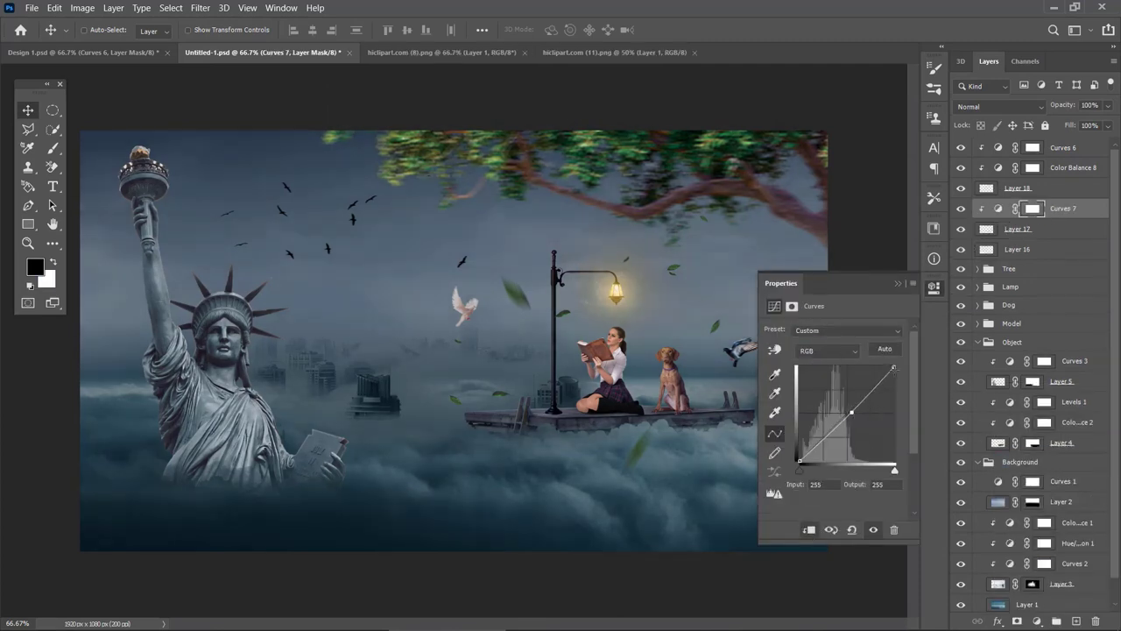
left_click_drag(892, 367, 892, 375)
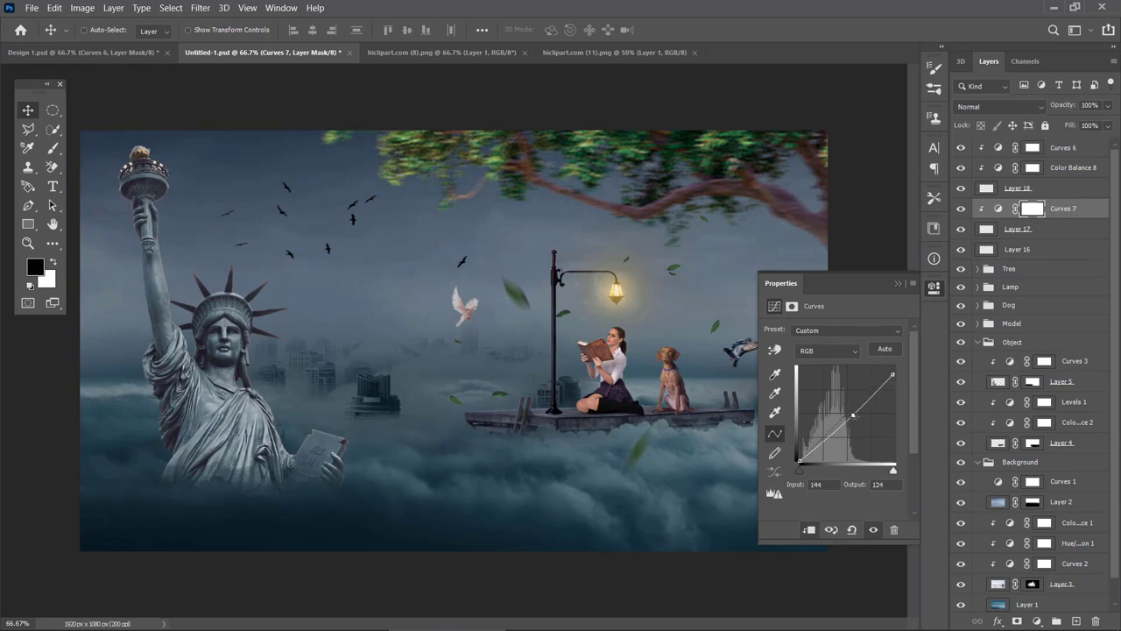
left_click(934, 286)
left_click(962, 212)
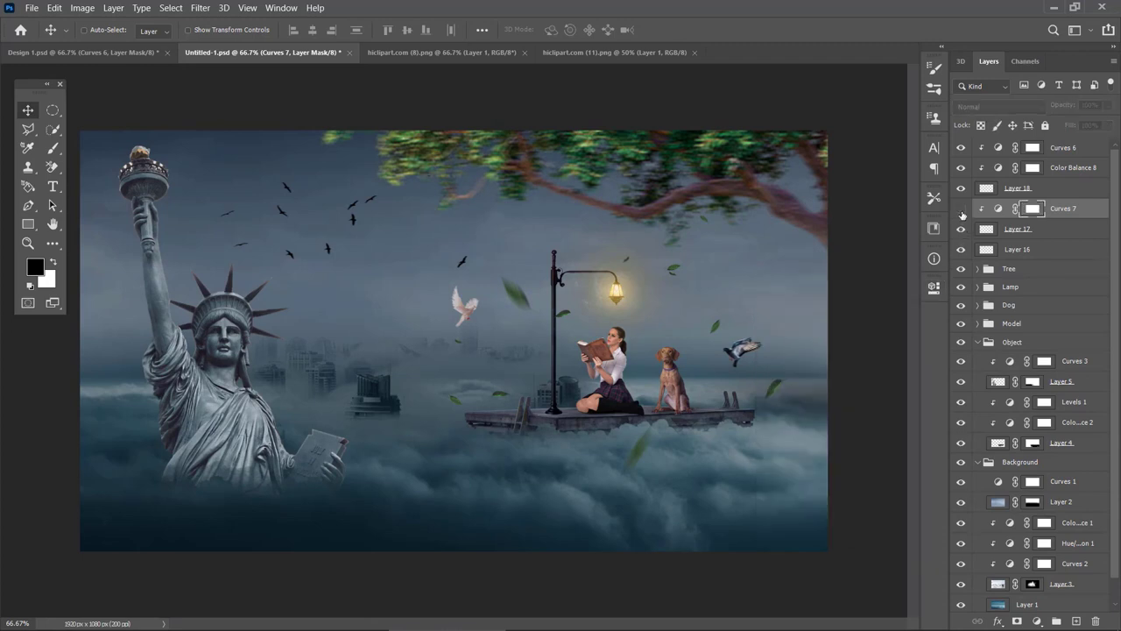
- Show the grey pigeon's Curves adjustment again and compare the image with the layer beneath it hidden and shown
left_click(962, 213)
left_click(960, 228)
left_click(960, 228)
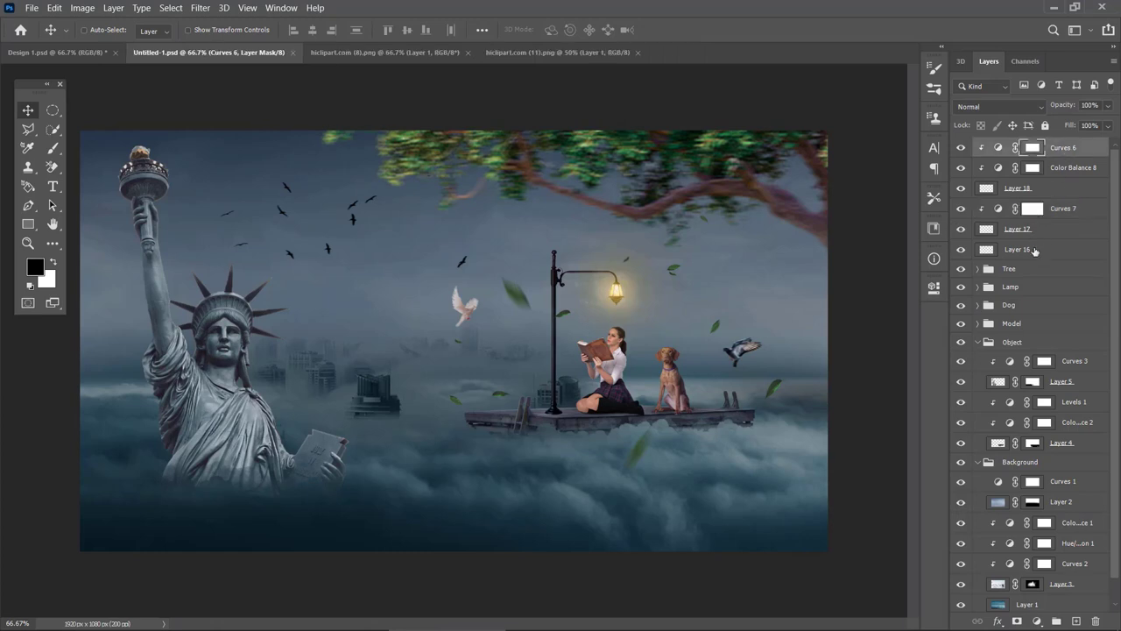
- Group all the bird layers together with their adjustment layers and name the group Birds
left_click(1035, 251, "shift")
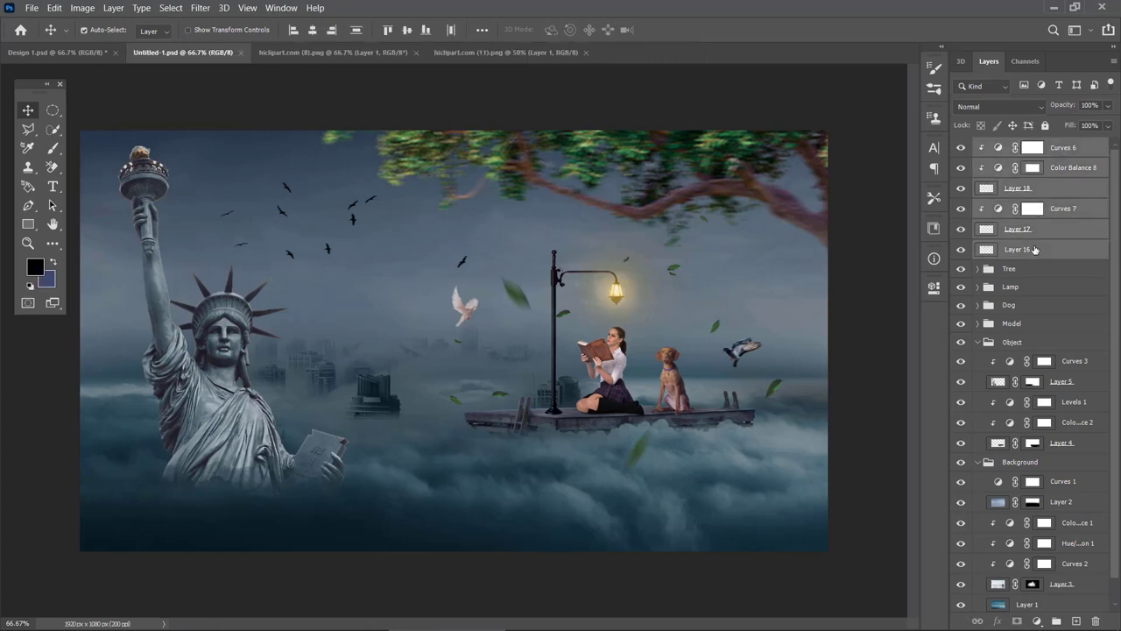
key("ctrl+g")
double_click(1014, 146)
type("B")
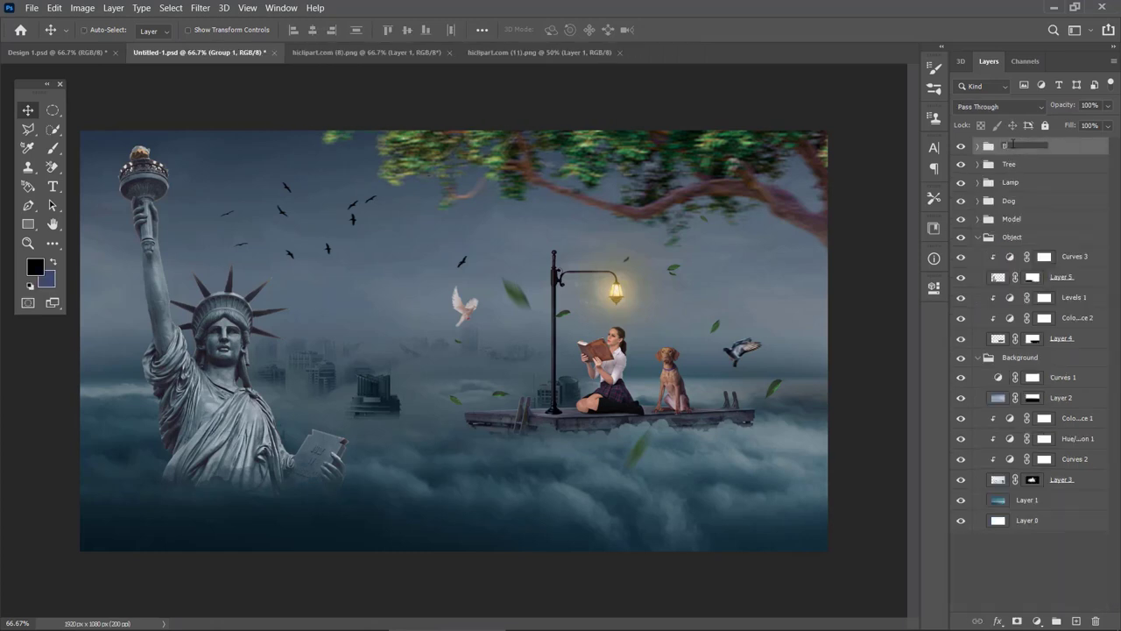
type("irds")
key("Return")
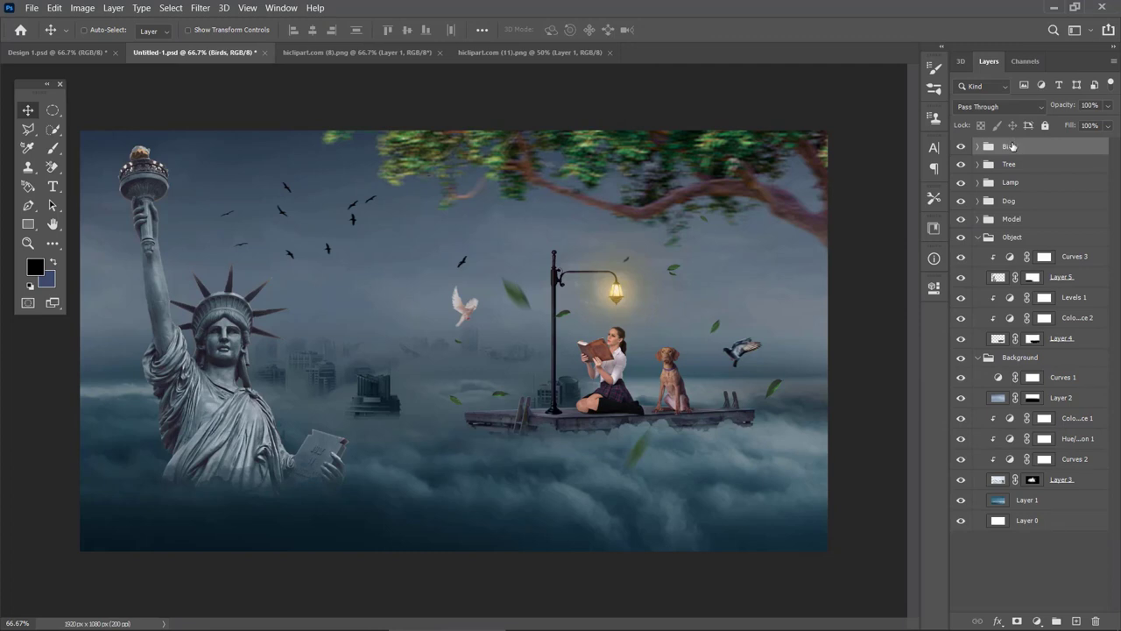
- Add a Levels adjustment above the Birds group with input black point 10 and white point 230
left_click(1039, 622)
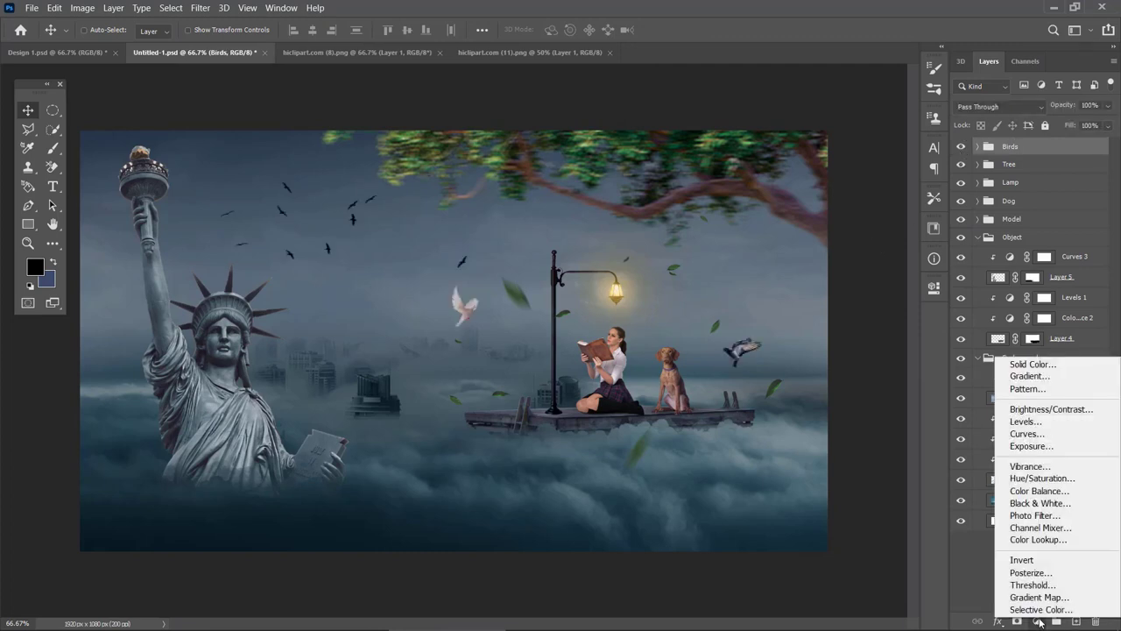
left_click(1027, 424)
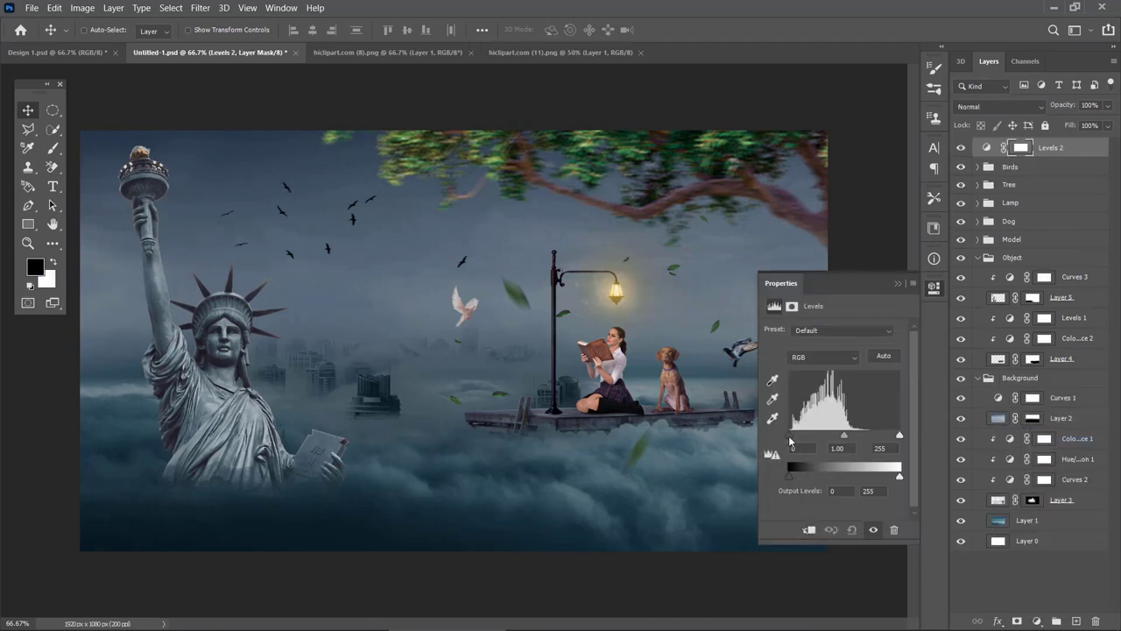
left_click_drag(790, 441, 794, 454)
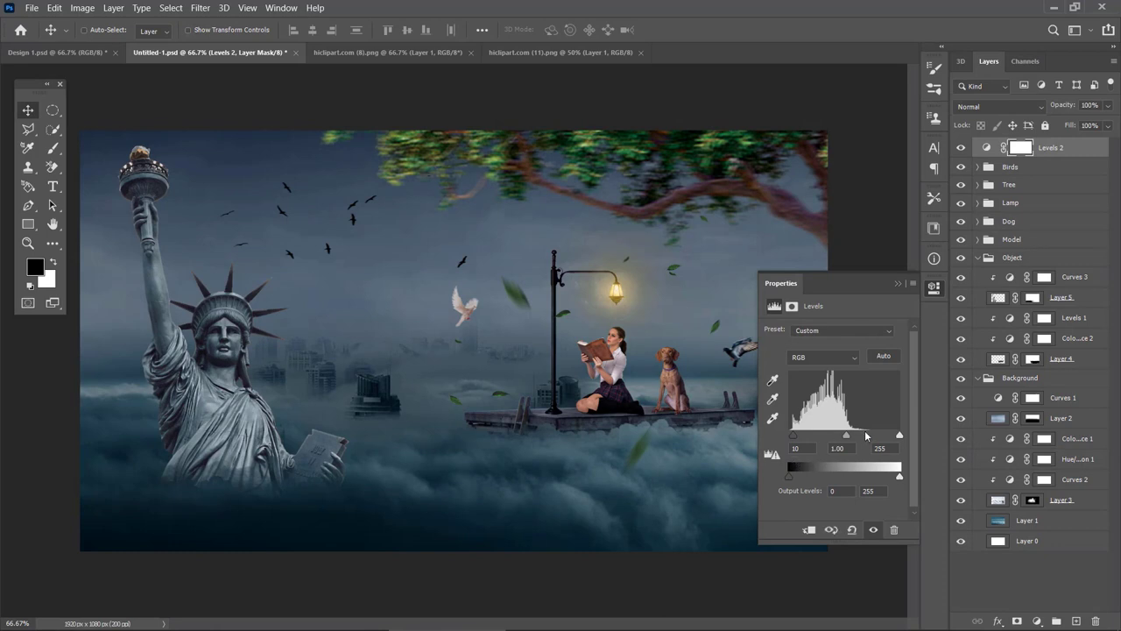
left_click_drag(896, 440, 892, 440)
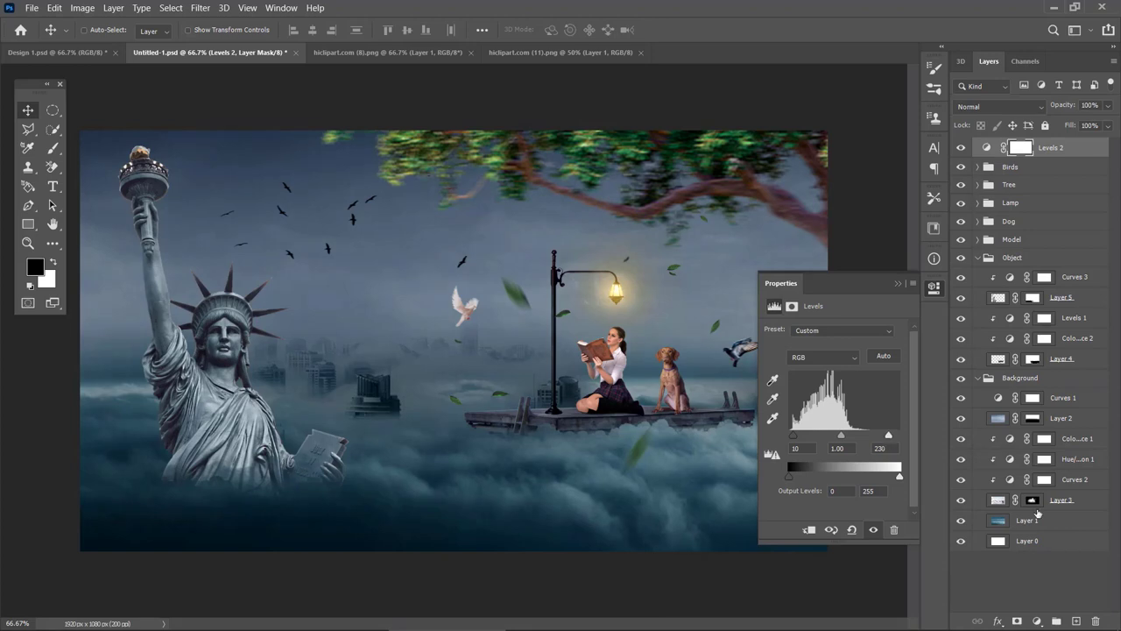
- Add a Curves adjustment directly above the Birds group and lower its white point to darken the whole image
left_click(1037, 621)
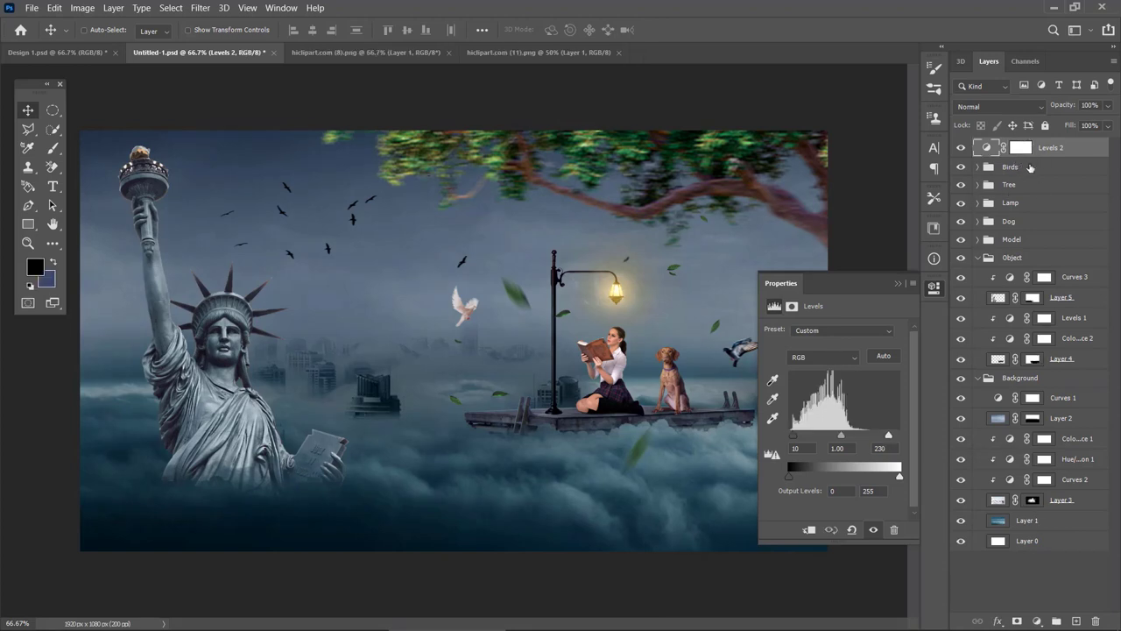
left_click(1031, 167)
left_click(1038, 621)
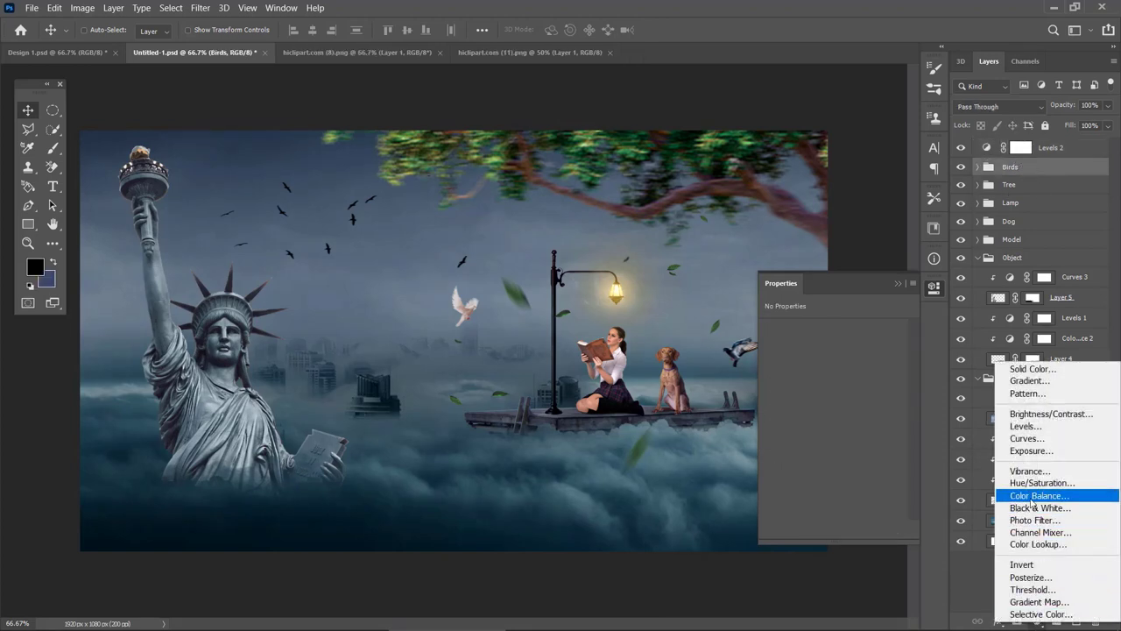
left_click(1028, 438)
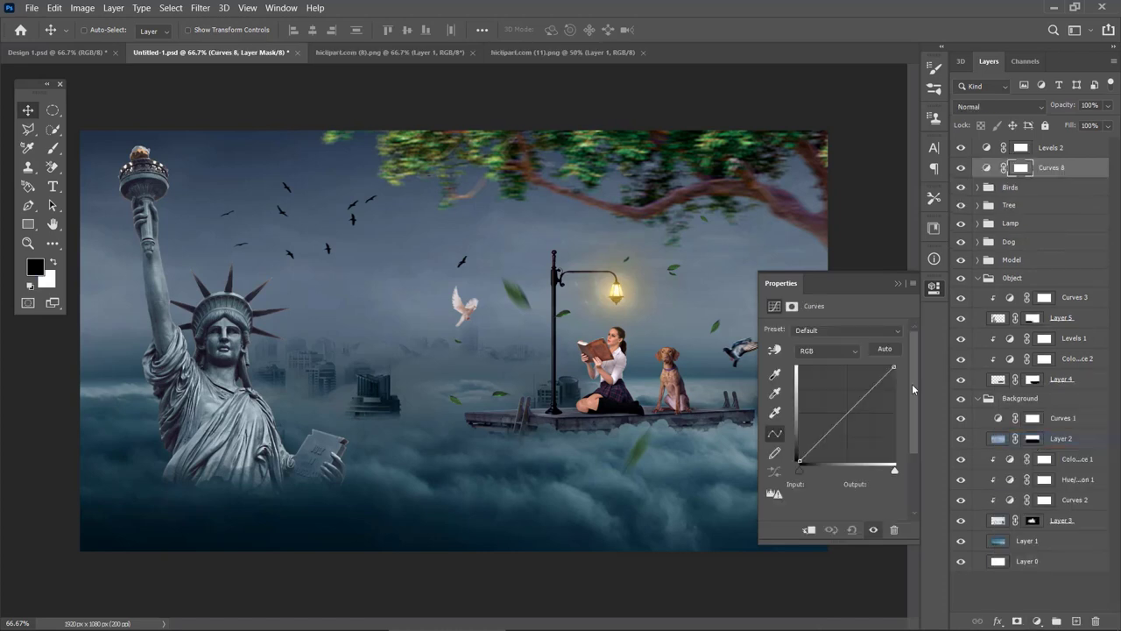
left_click_drag(894, 369, 894, 394)
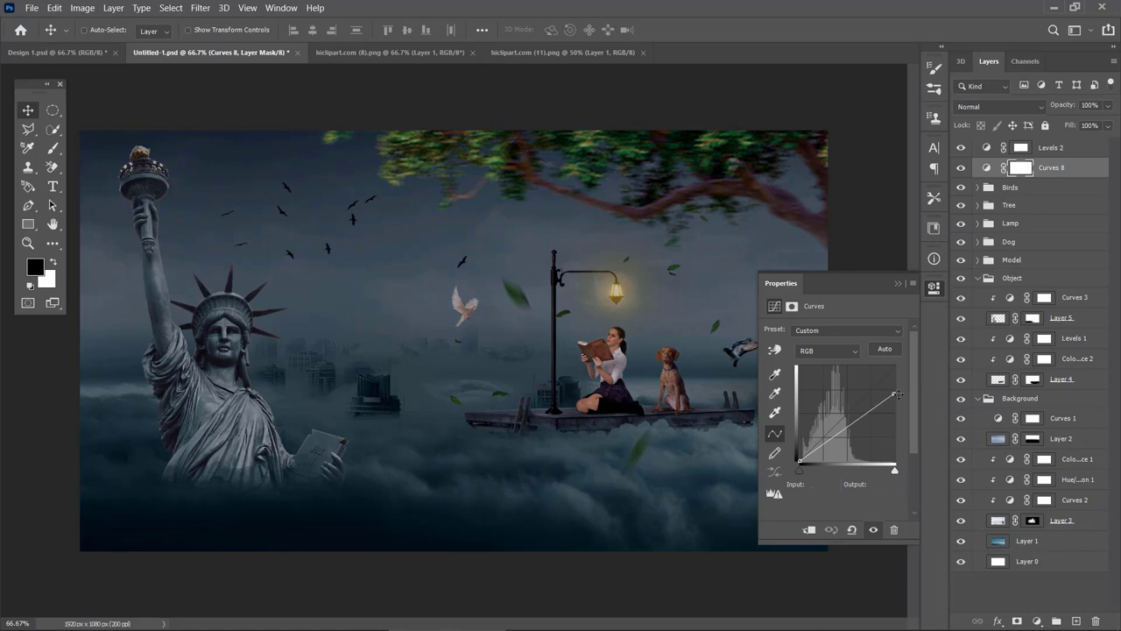
- Paint black with a large soft brush at 67% opacity and 48% flow on the Curves mask, clearing the darkening from the image's central area
left_click(1021, 168)
key("b")
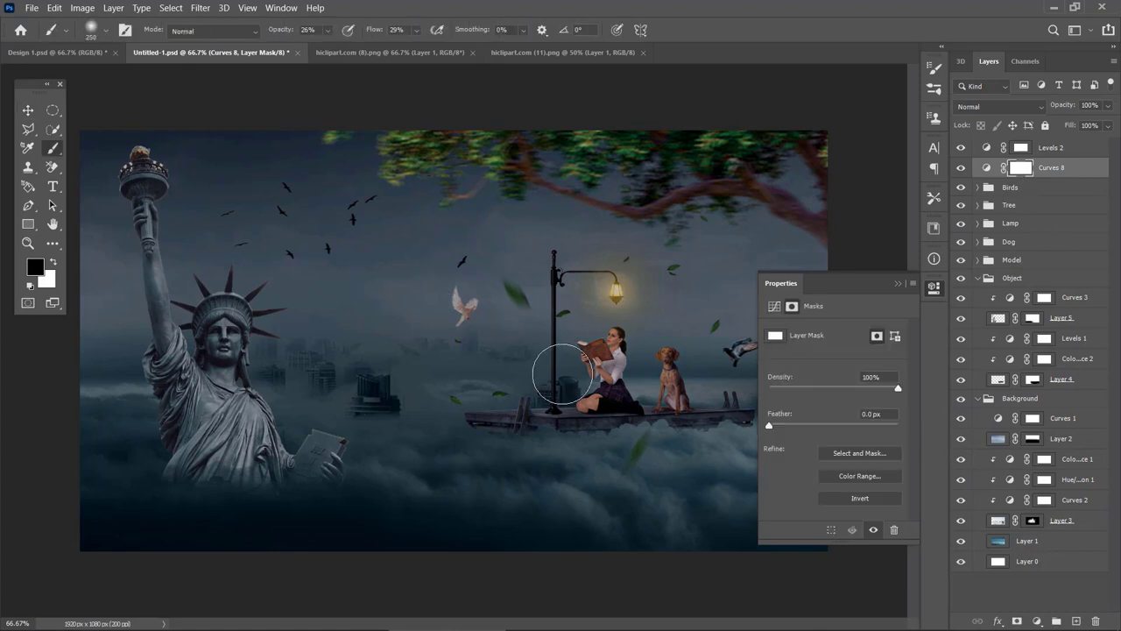
left_click(933, 285)
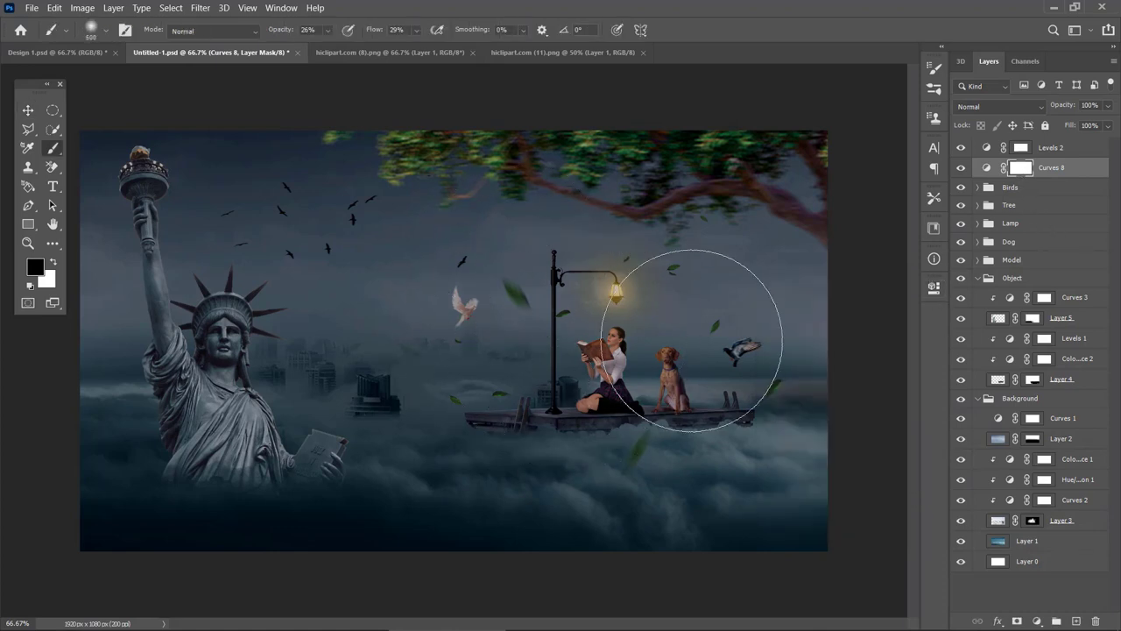
left_click(415, 30)
left_click(329, 32)
left_click_drag(334, 47, 361, 47)
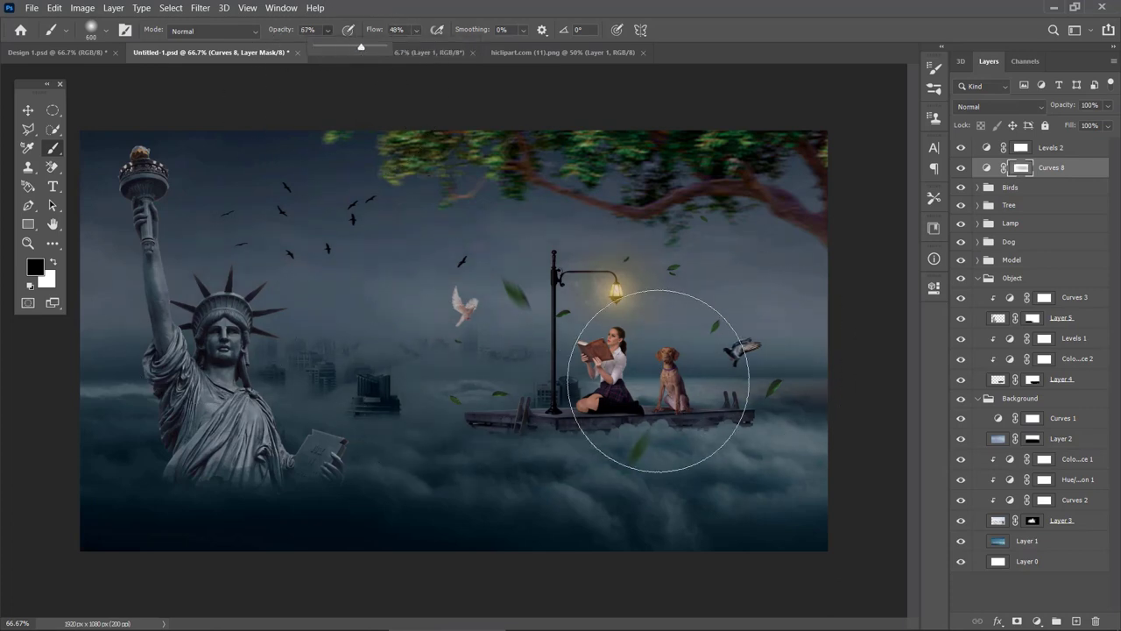
key("bracketright")
left_click_drag(447, 351, 178, 329)
mouse_move(197, 215)
left_mouse_down()
mouse_move(644, 366)
mouse_move(804, 401)
mouse_move(203, 377)
mouse_move(387, 362)
mouse_move(725, 362)
mouse_move(253, 327)
mouse_move(446, 361)
mouse_move(722, 386)
mouse_move(146, 375)
mouse_move(788, 317)
left_mouse_up()
key("v")
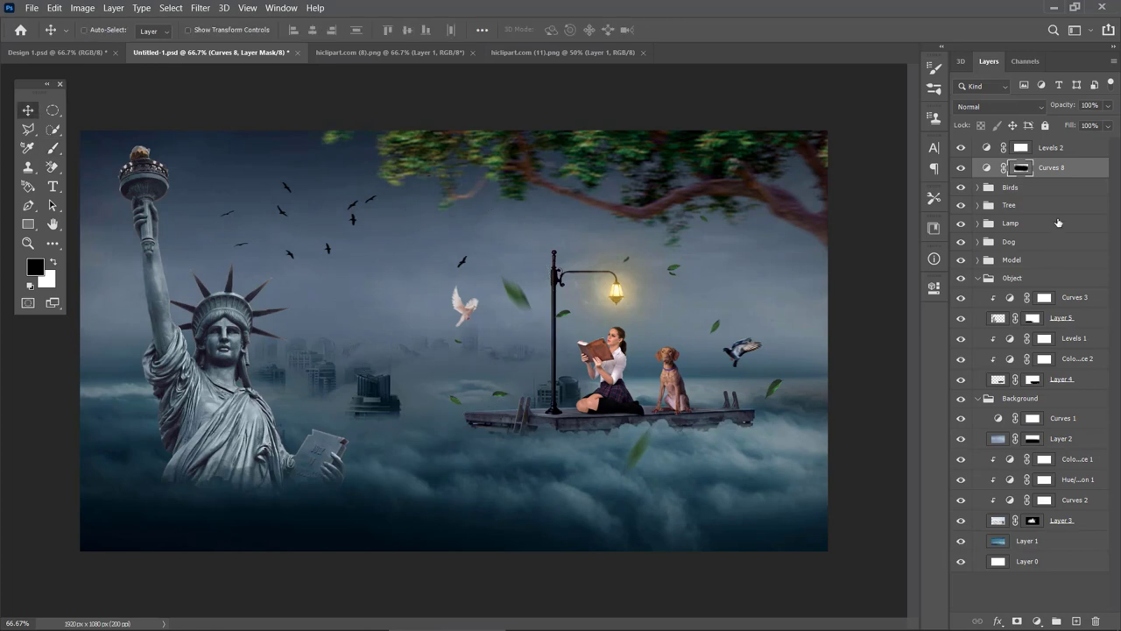
- Add a Photo Filter adjustment above the Birds group using the Deep Blue filter at 25% density
left_click(1041, 191)
left_click(1036, 620)
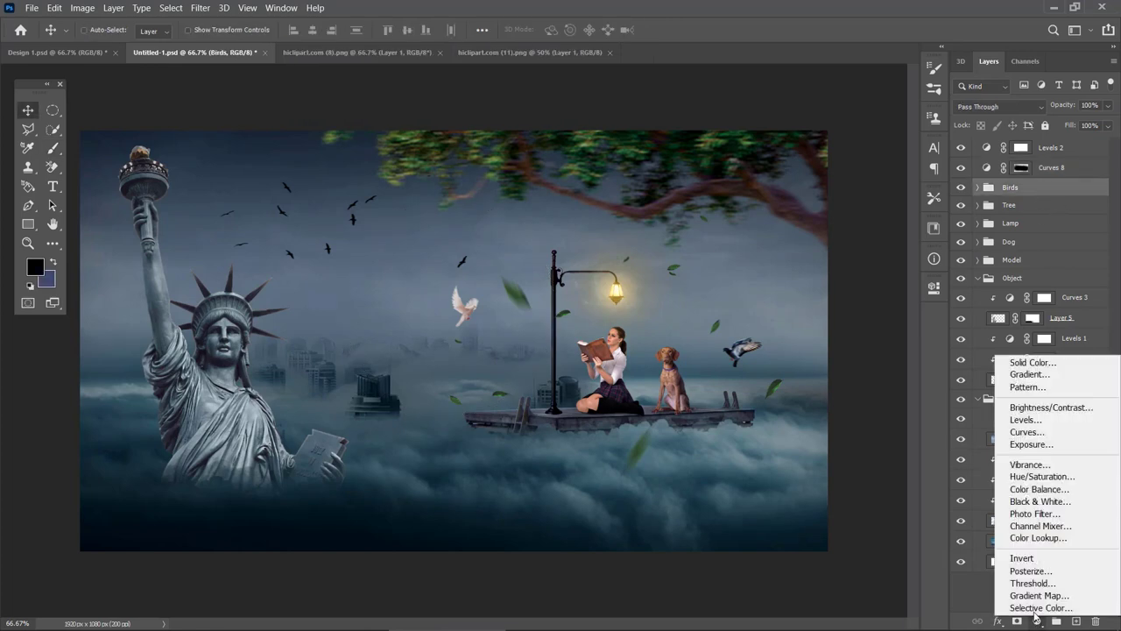
left_click(1036, 514)
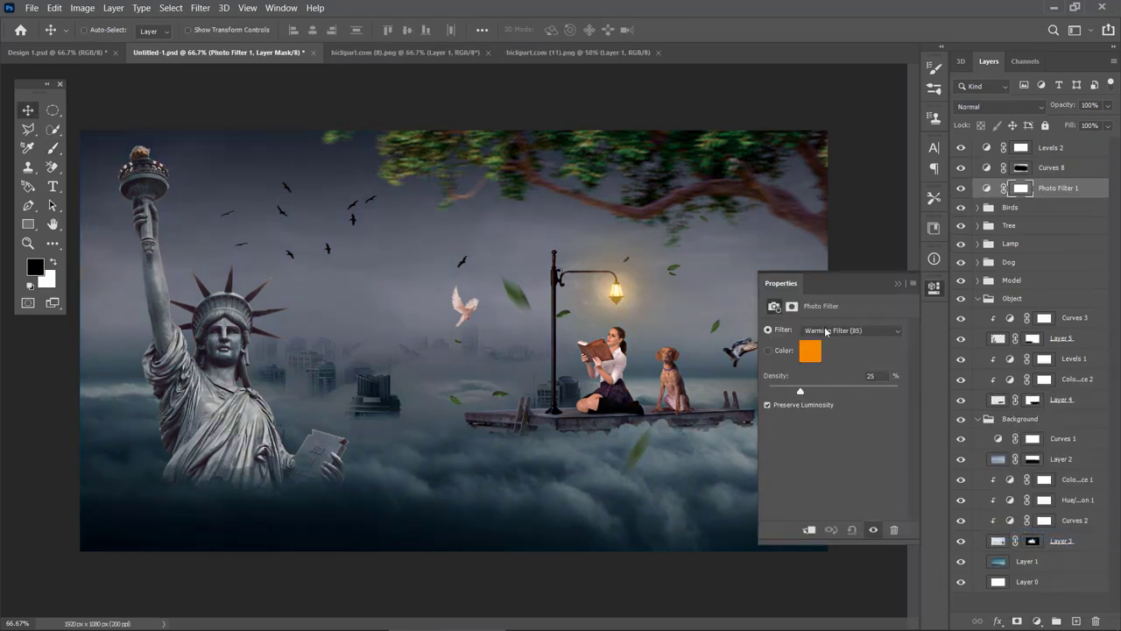
left_click(850, 331)
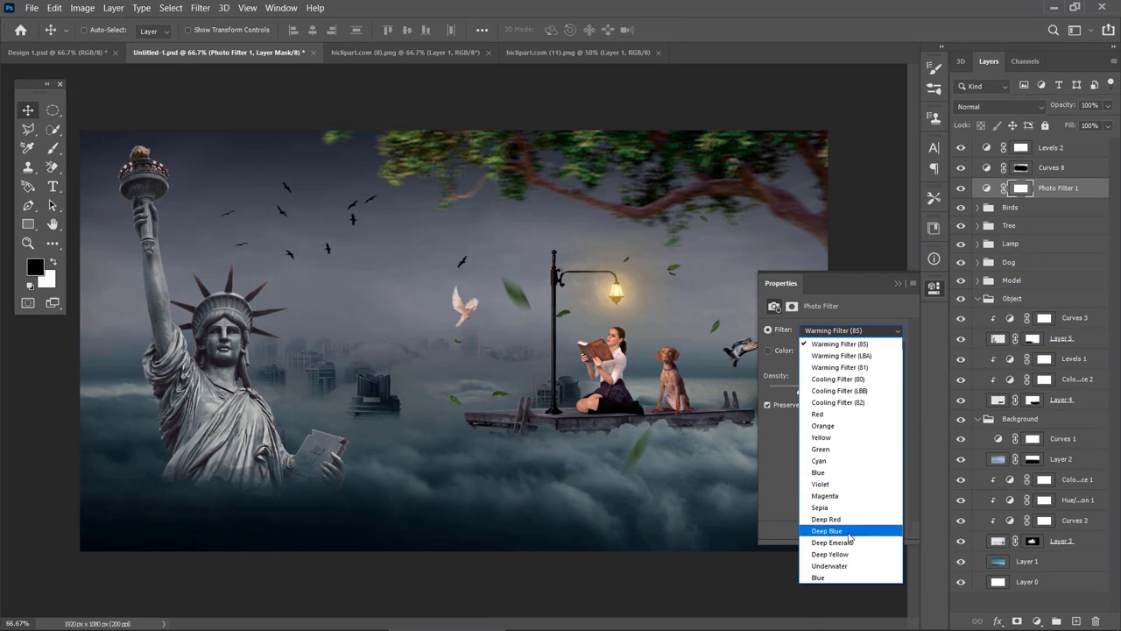
left_click(848, 531)
left_click(934, 287)
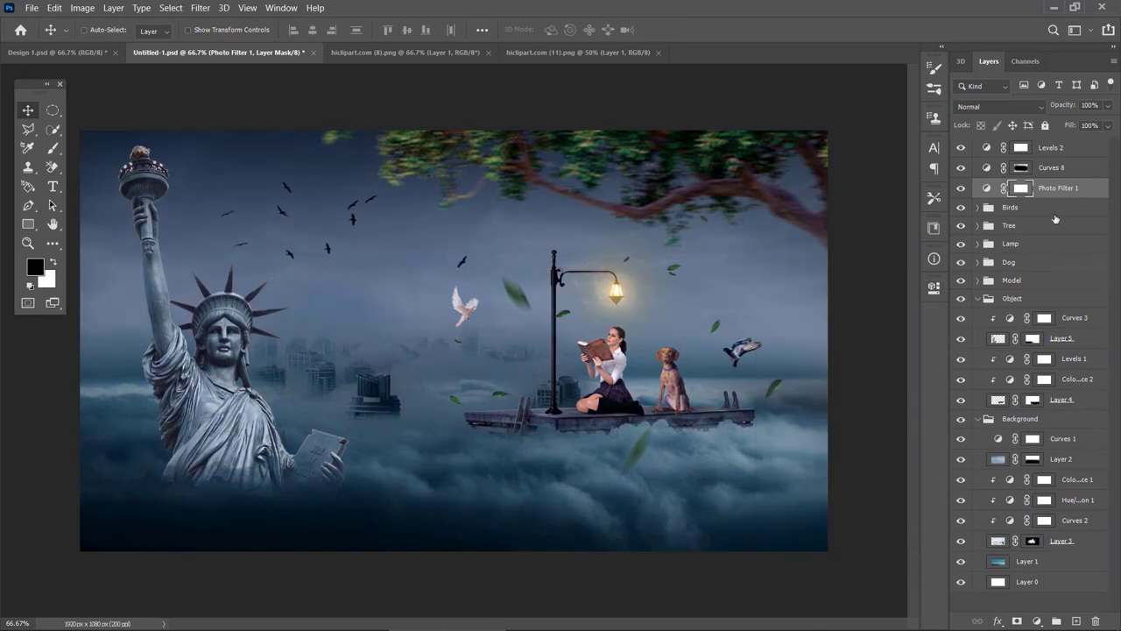
- Add a Selective Color adjustment above the Birds group with Blacks at Cyan -34, Magenta -7, Yellow -7 and Black +7
left_click(1060, 209)
left_click(1038, 621)
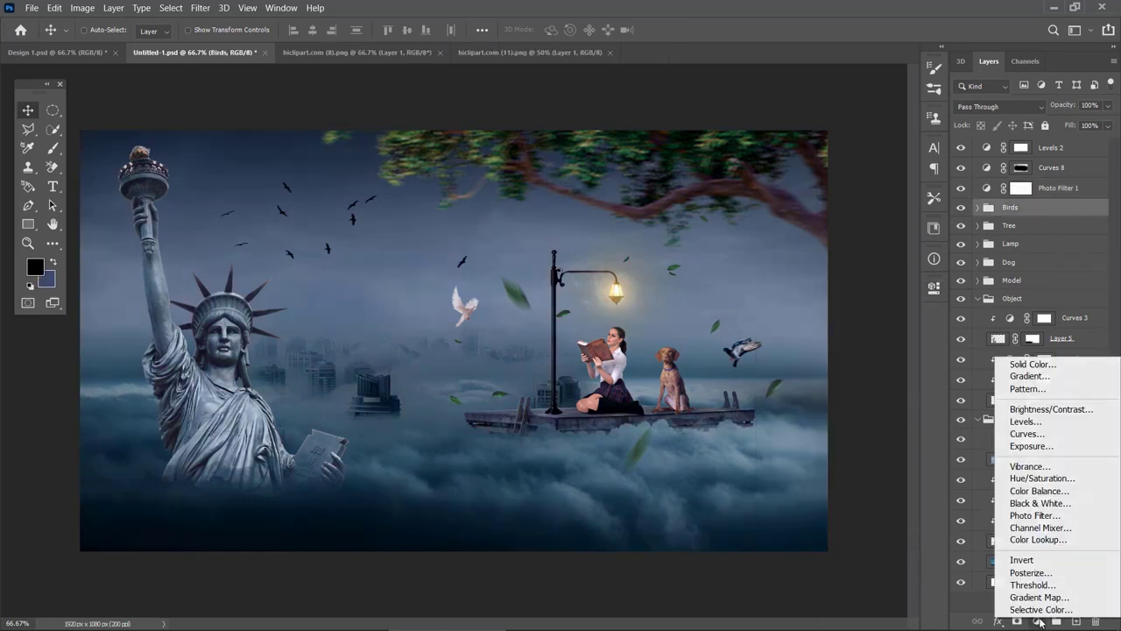
left_click(1043, 610)
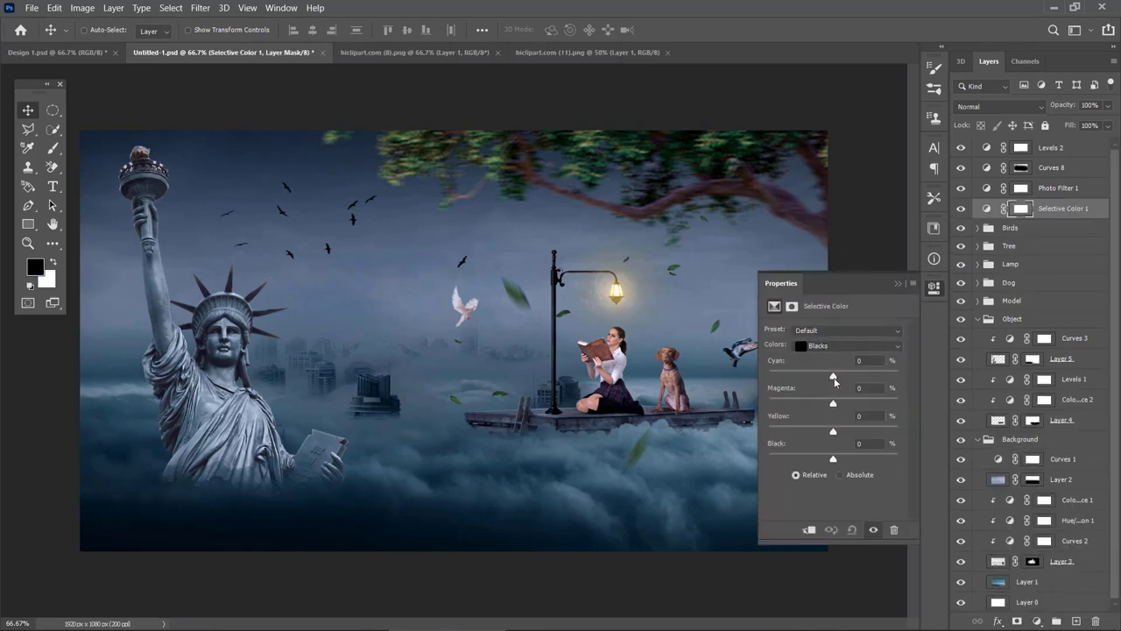
left_click_drag(834, 380, 826, 406)
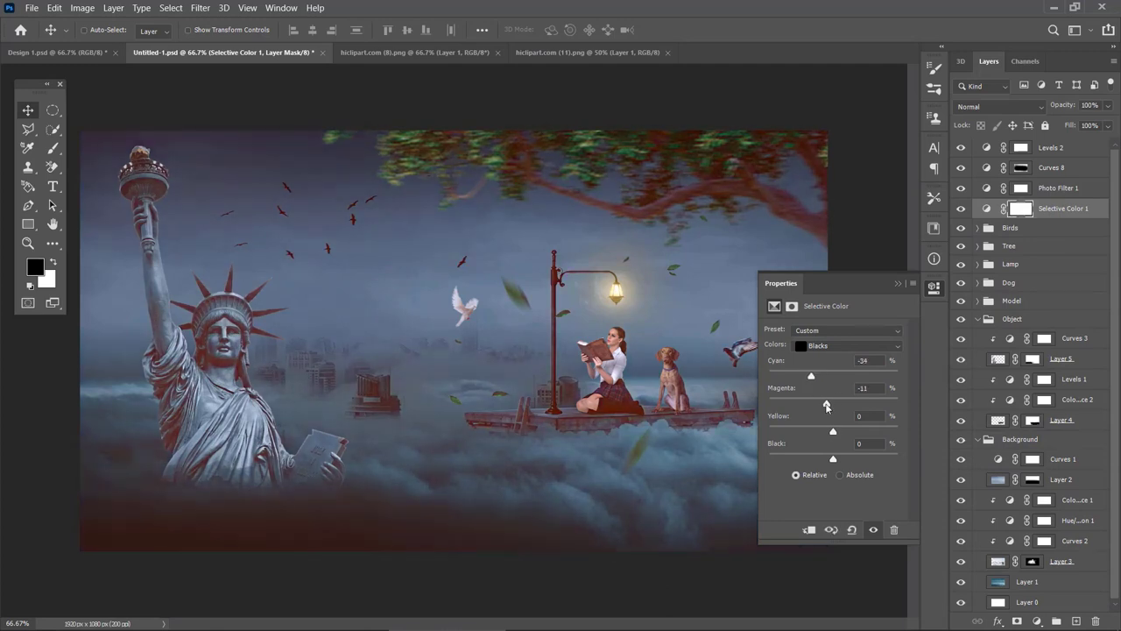
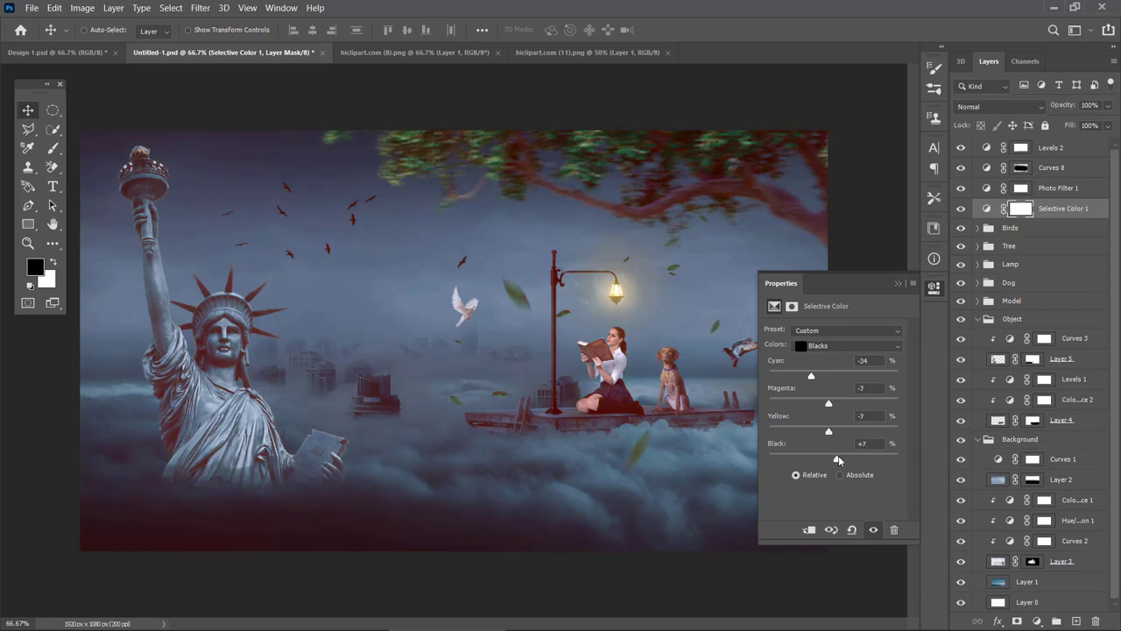
left_click(934, 286)
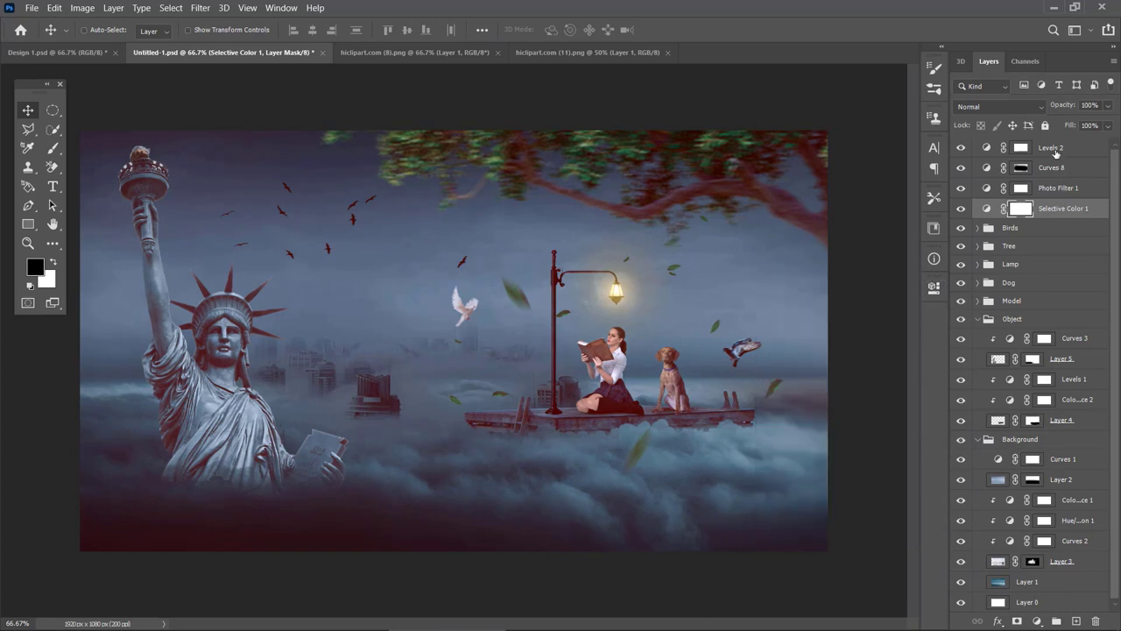
- Group the four overall adjustment layers above the Birds group and compare the image with and without them
left_click(1055, 151, "shift")
key("ctrl+g")
left_click(962, 148)
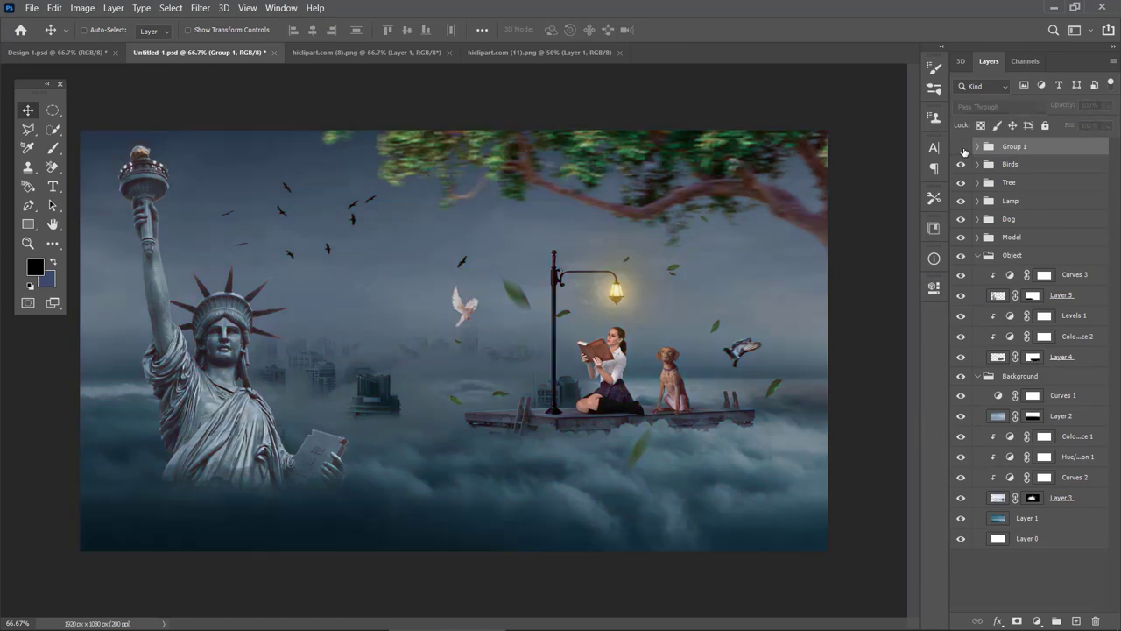
left_click(962, 147)
- Stamp all visible layers into a new top layer and apply a High Pass filter with a 12.5-pixel radius
key("ctrl")
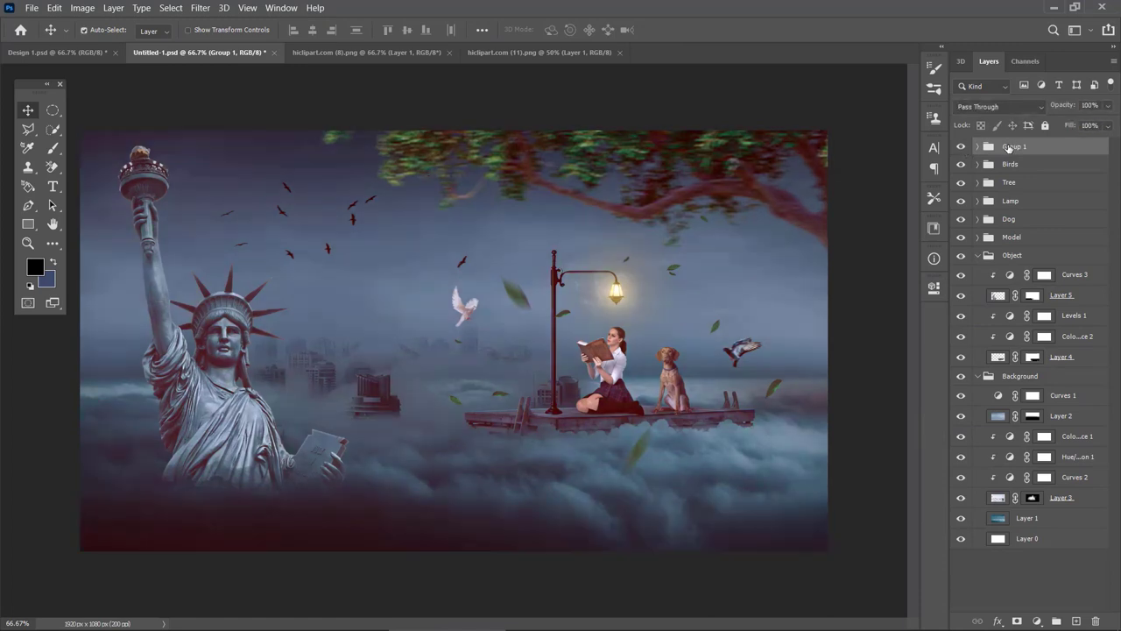
key("ctrl+shift+alt+e")
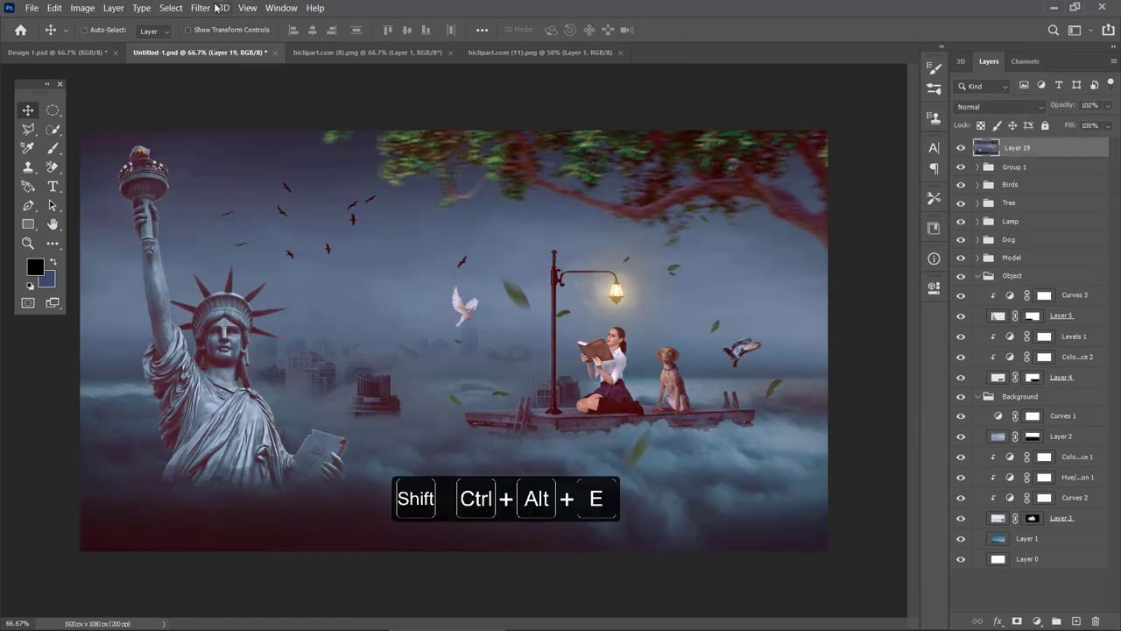
left_click(201, 8)
mouse_move(244, 284)
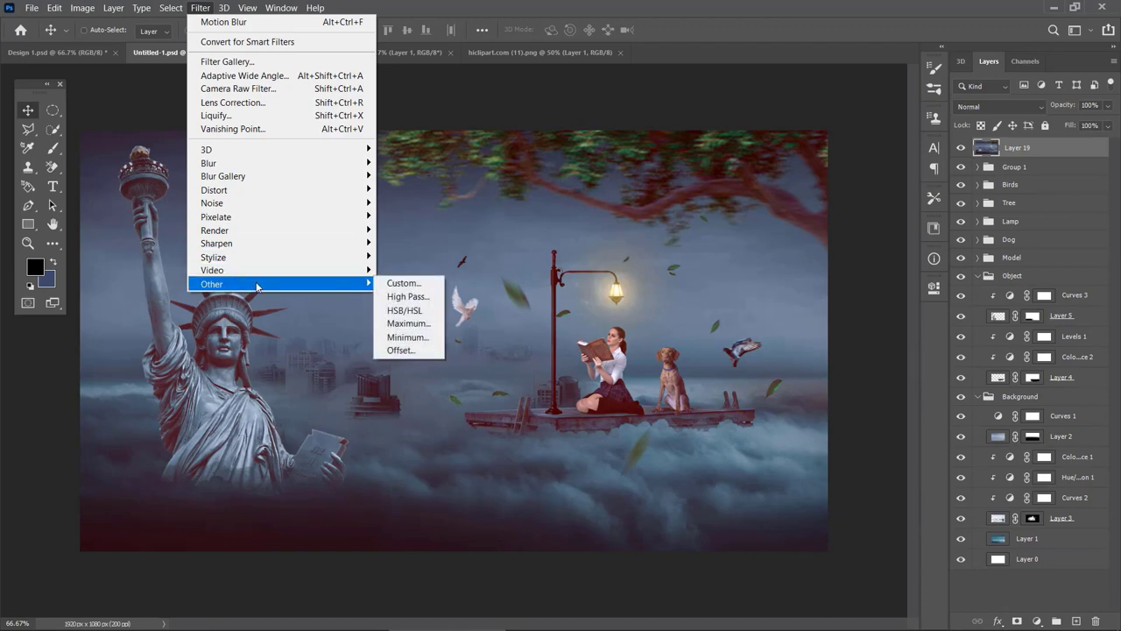
left_click(408, 297)
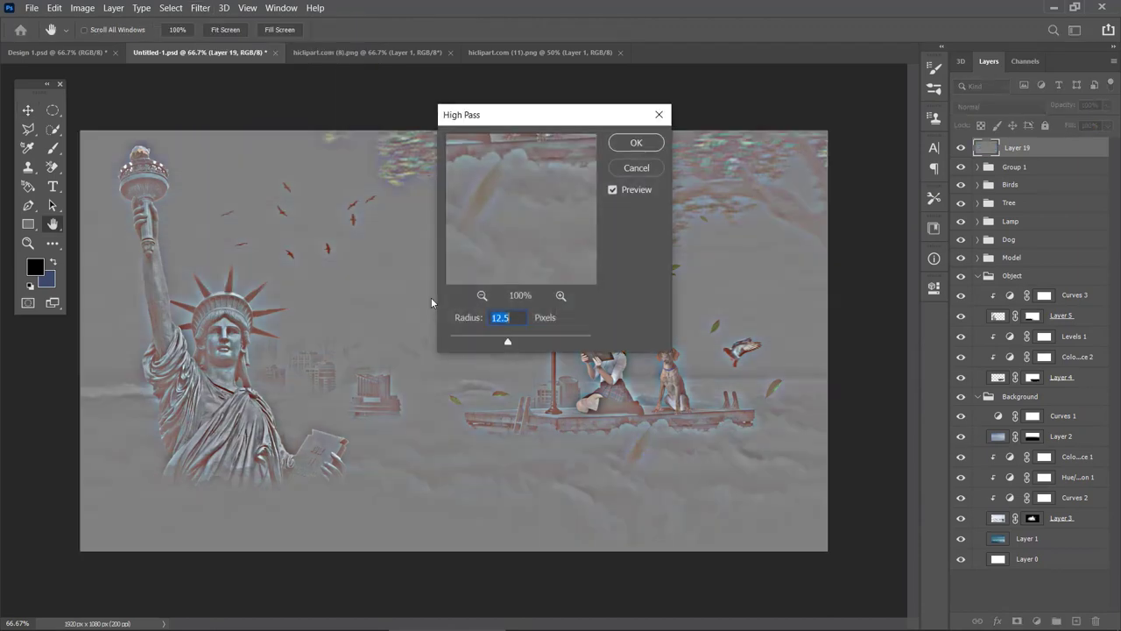
left_click(635, 145)
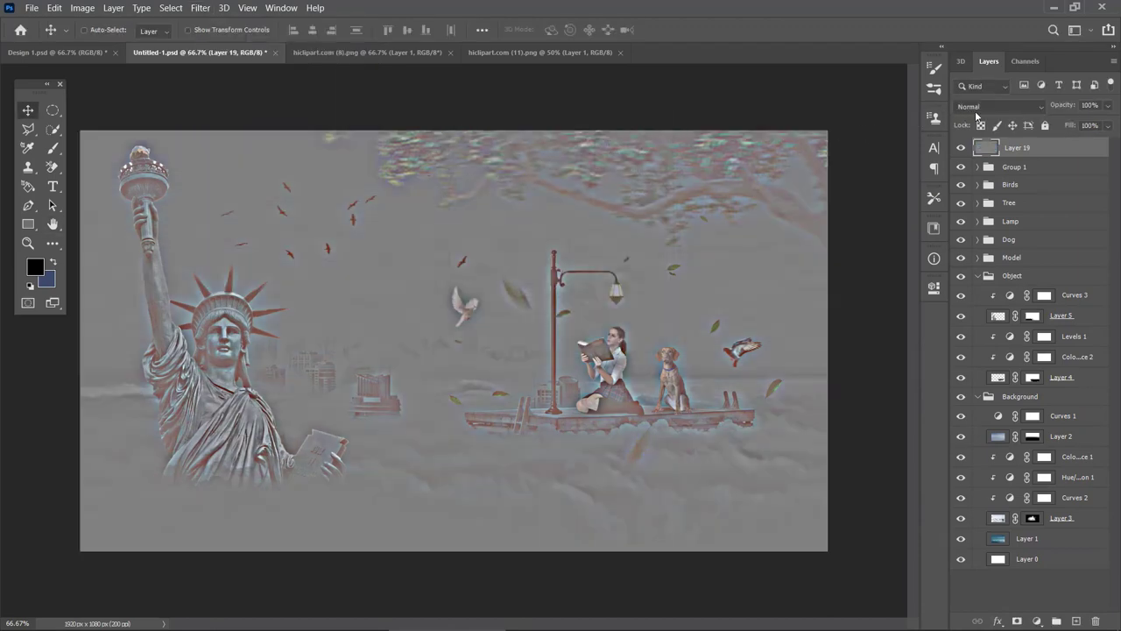
- Set the High Pass layer to Overlay blending with 70% opacity and 64% fill
left_click(1006, 108)
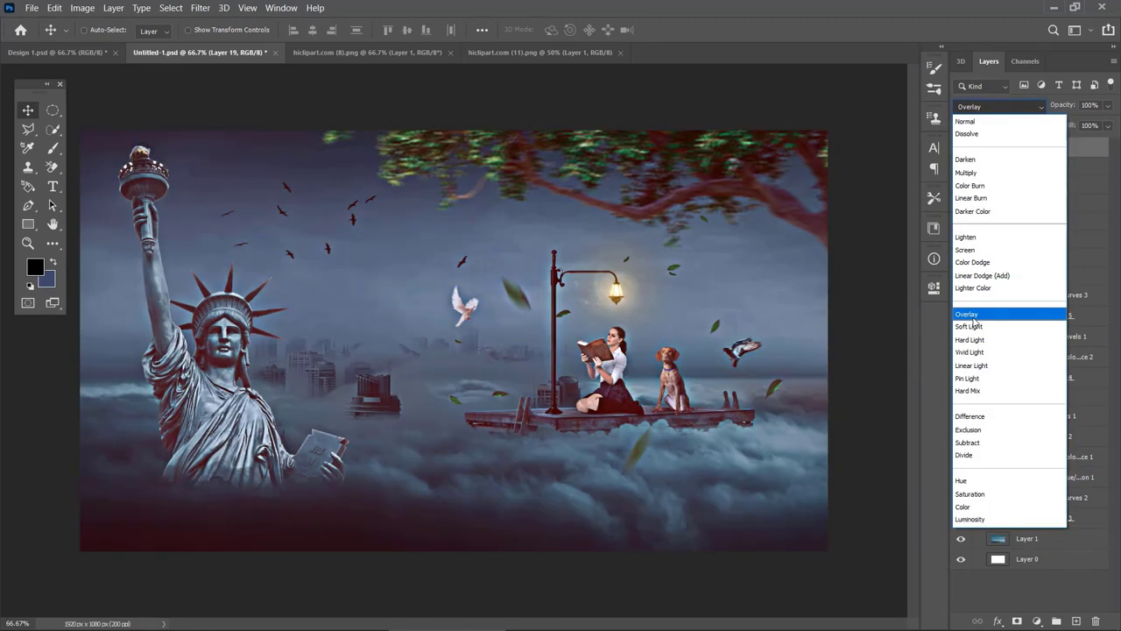
left_click(973, 316)
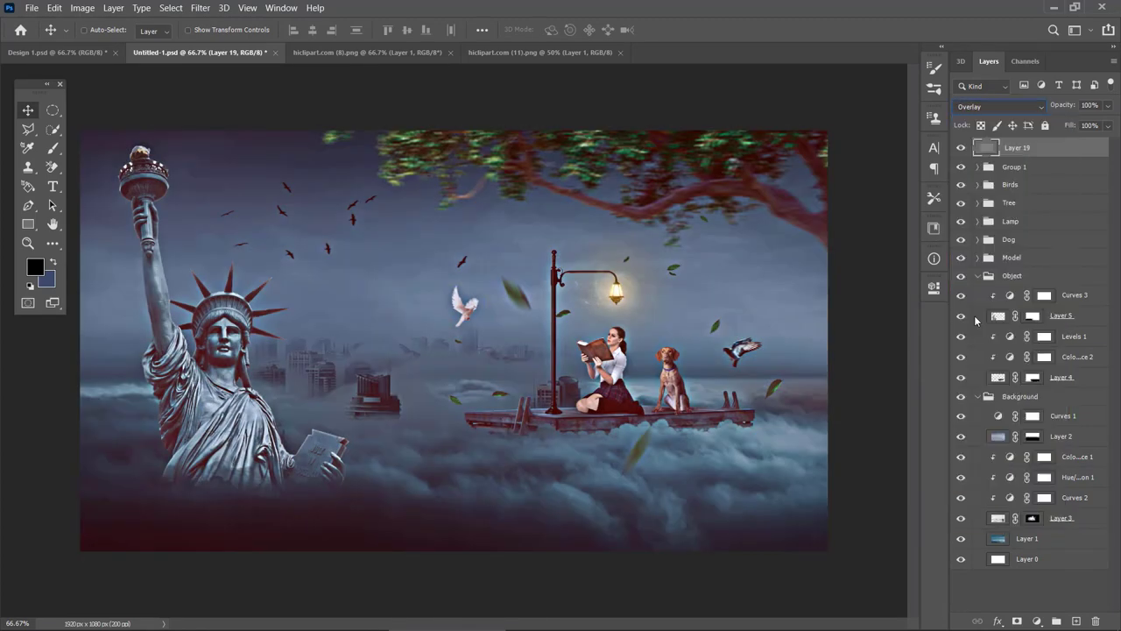
left_click(1108, 105)
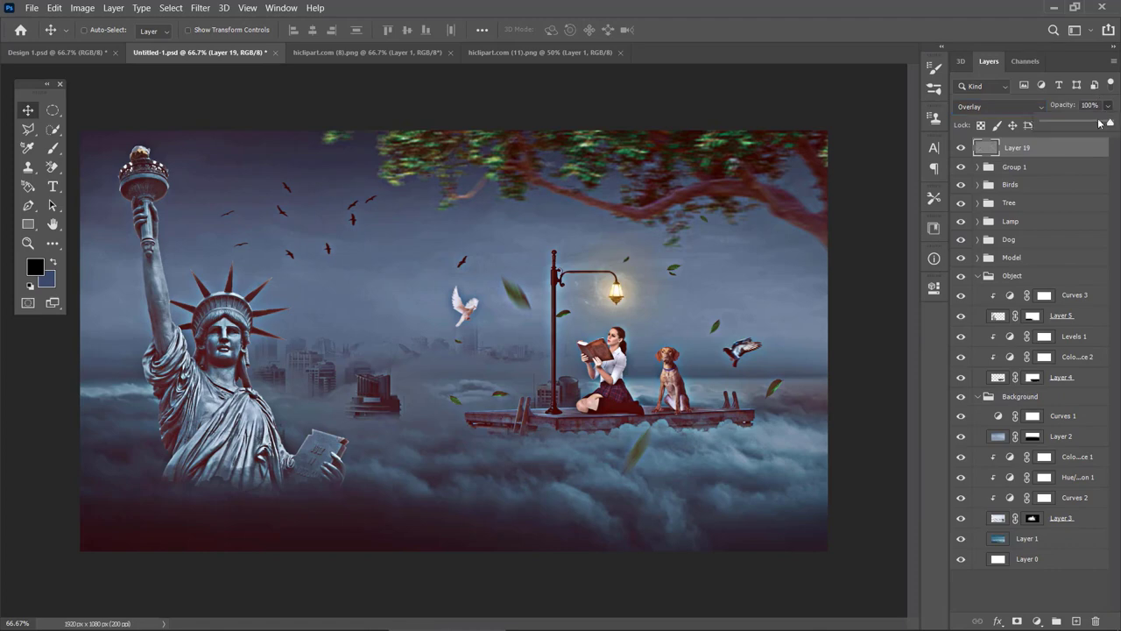
left_click_drag(1102, 124, 1091, 146)
left_click(1109, 126)
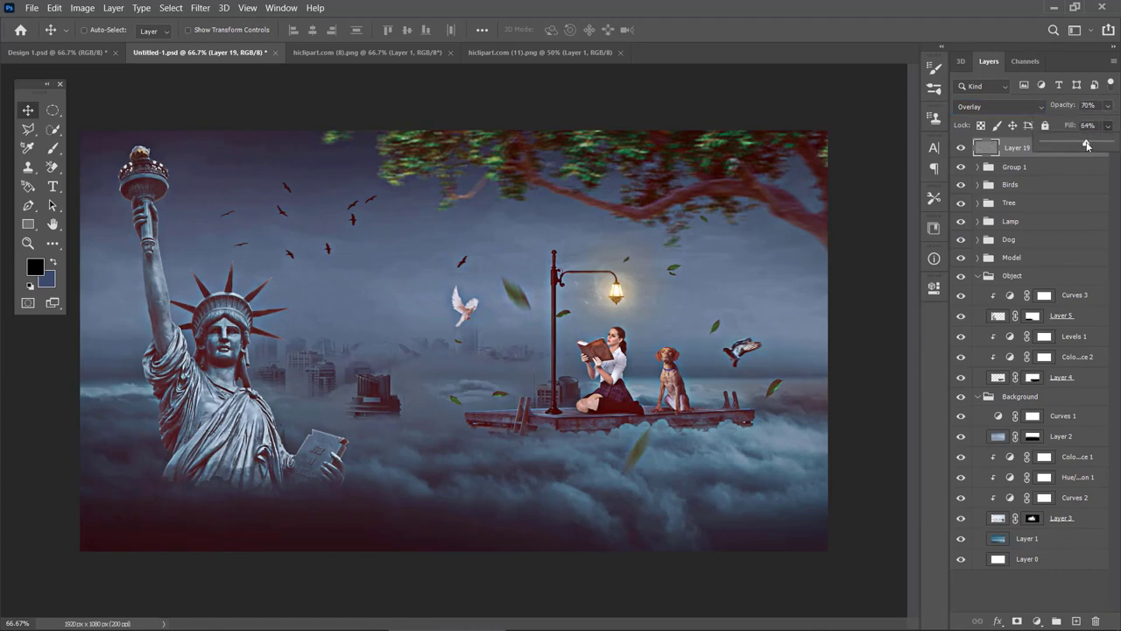
- Add a mask to the High Pass layer and paint black from the distant city to the lamp with a 600-pixel brush, 28% opacity, 26% flow
left_click(1018, 152)
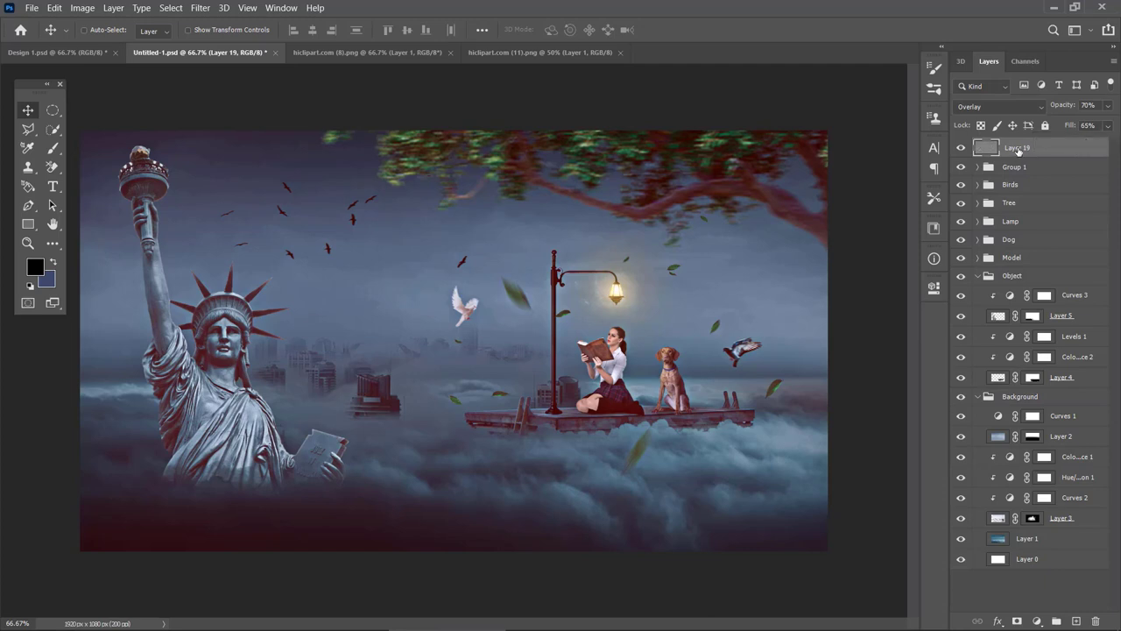
left_click(1018, 619)
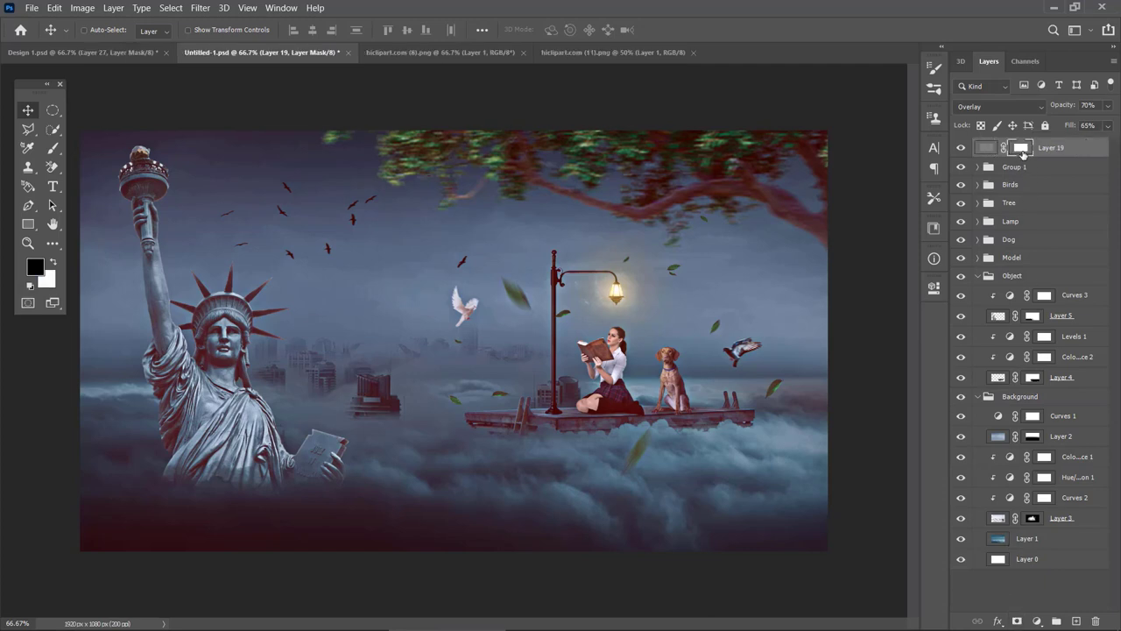
key("b")
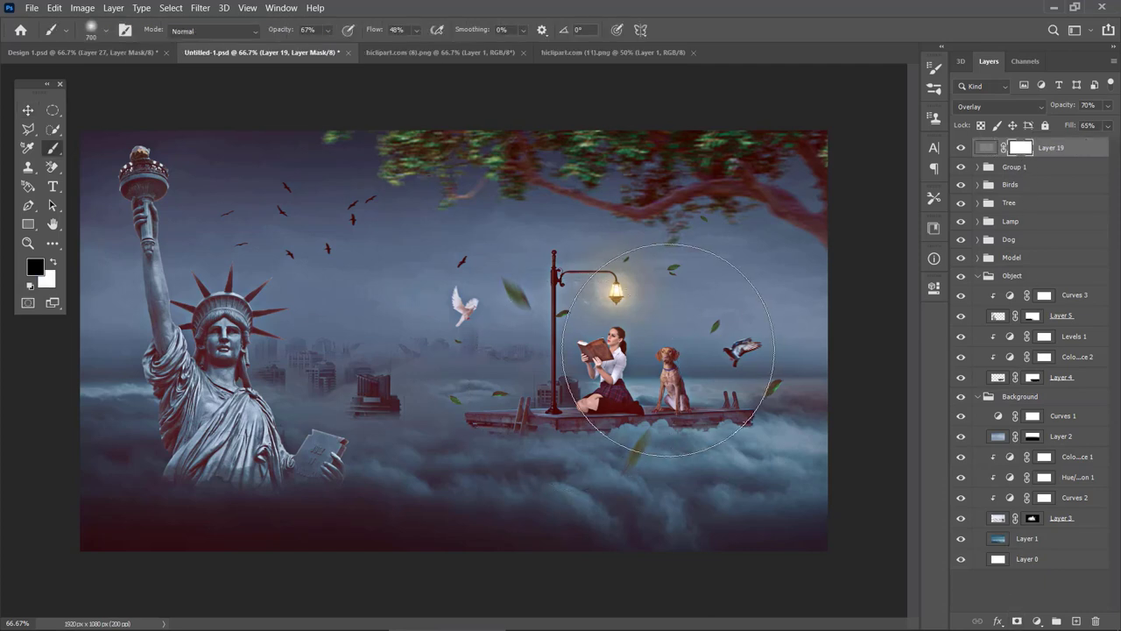
key("bracketleft")
key("bracketleft")
left_click(324, 33)
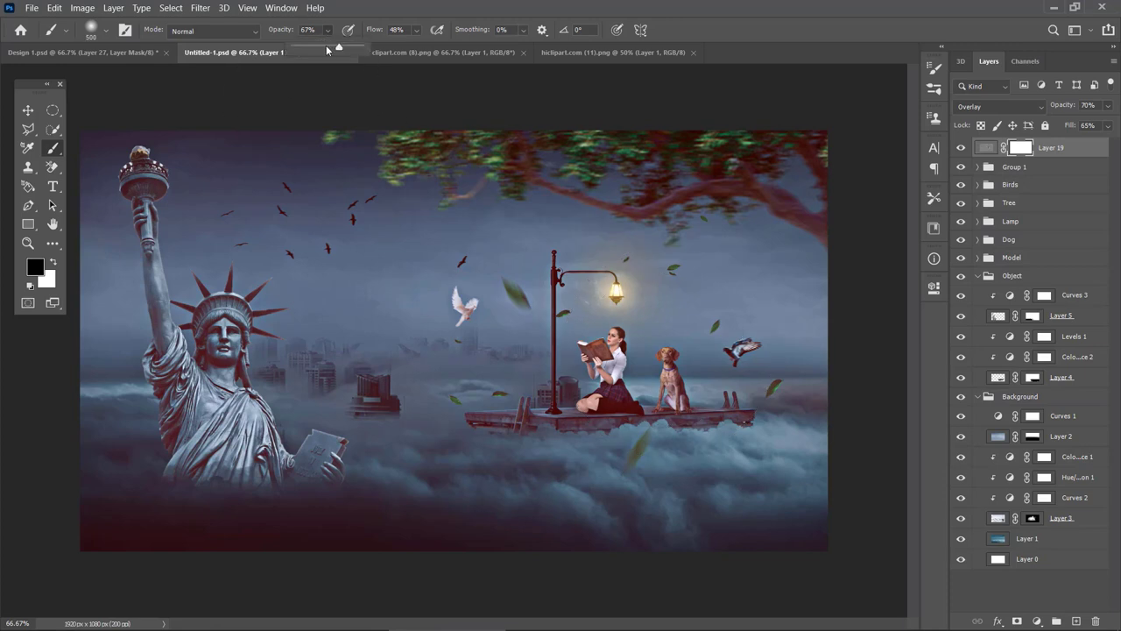
left_click_drag(326, 49, 313, 48)
left_click(417, 31)
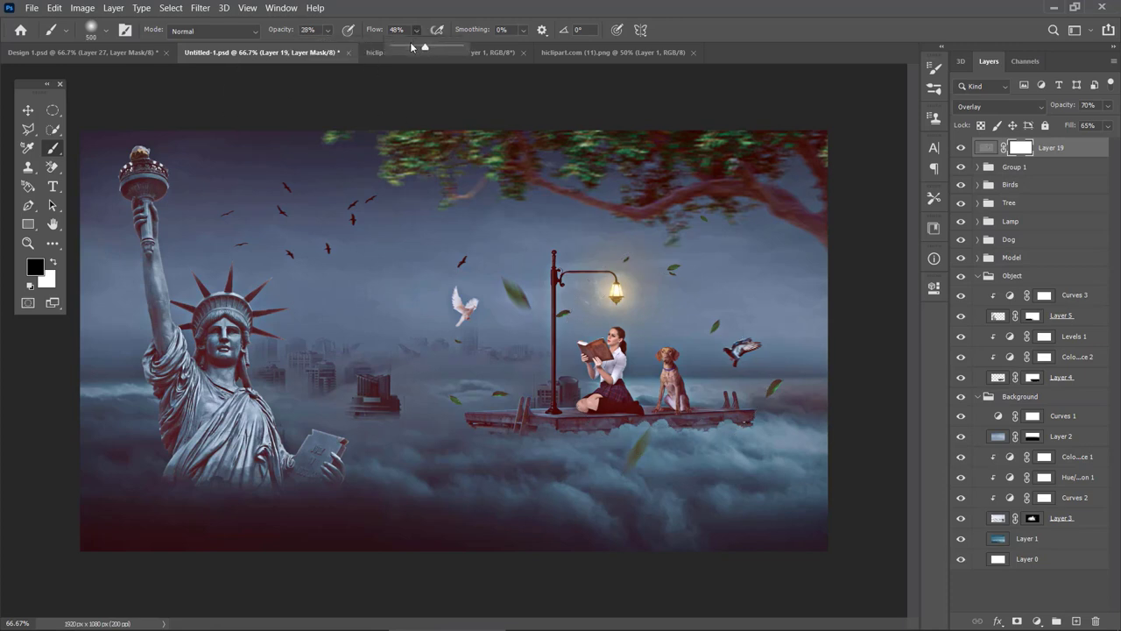
left_click_drag(425, 49, 406, 49)
key("bracketright")
mouse_move(383, 346)
left_mouse_down()
mouse_move(220, 345)
mouse_move(706, 375)
mouse_move(590, 370)
left_mouse_up()
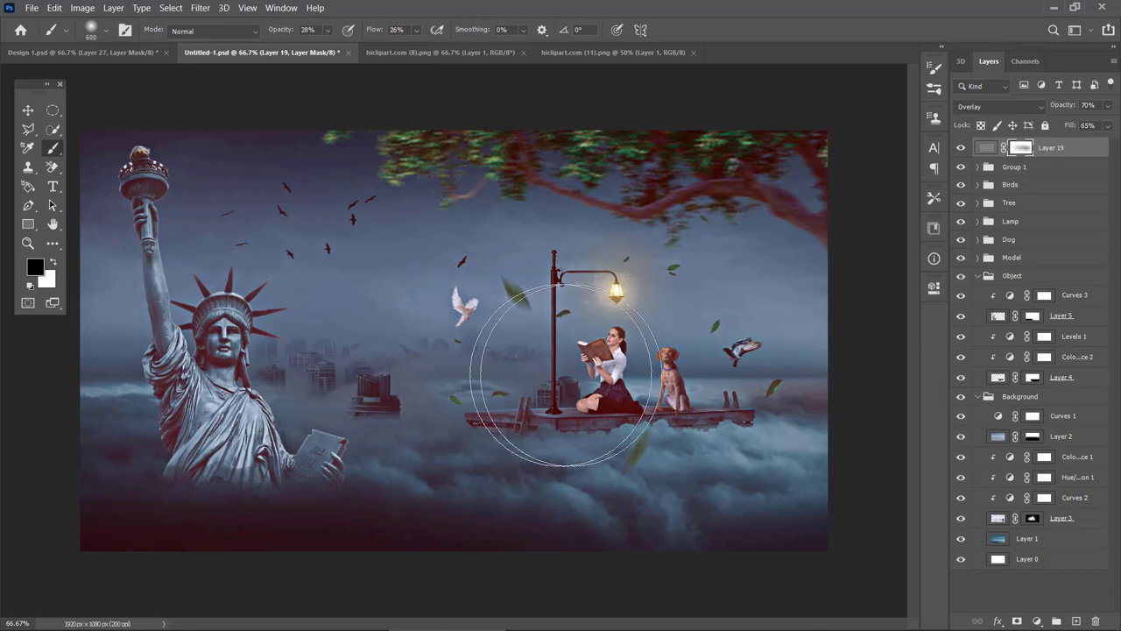
key("v")
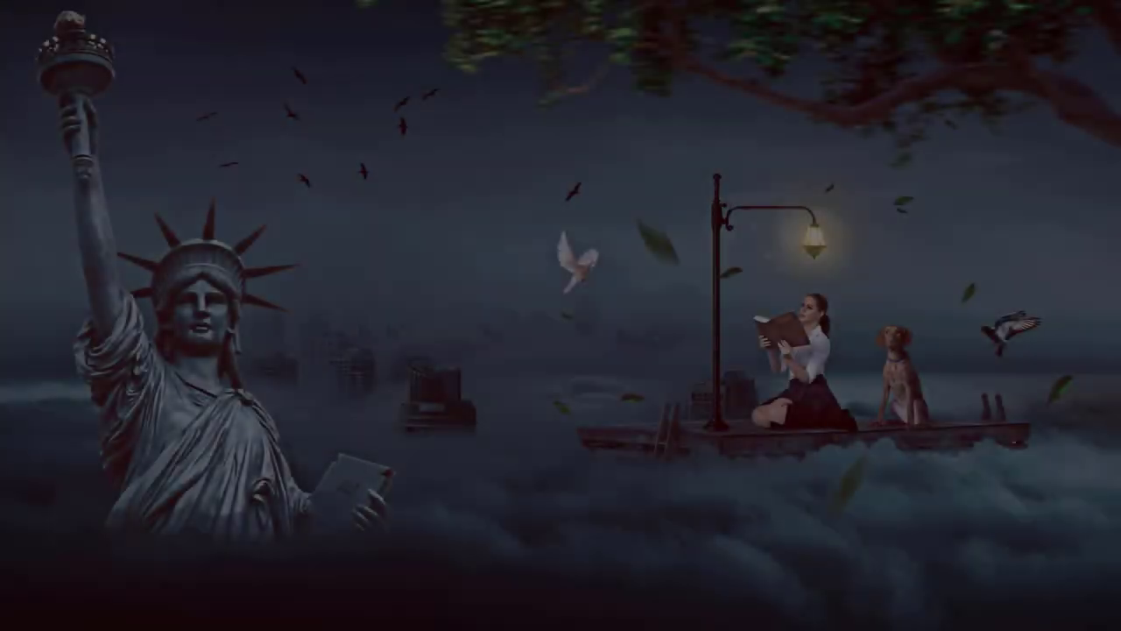